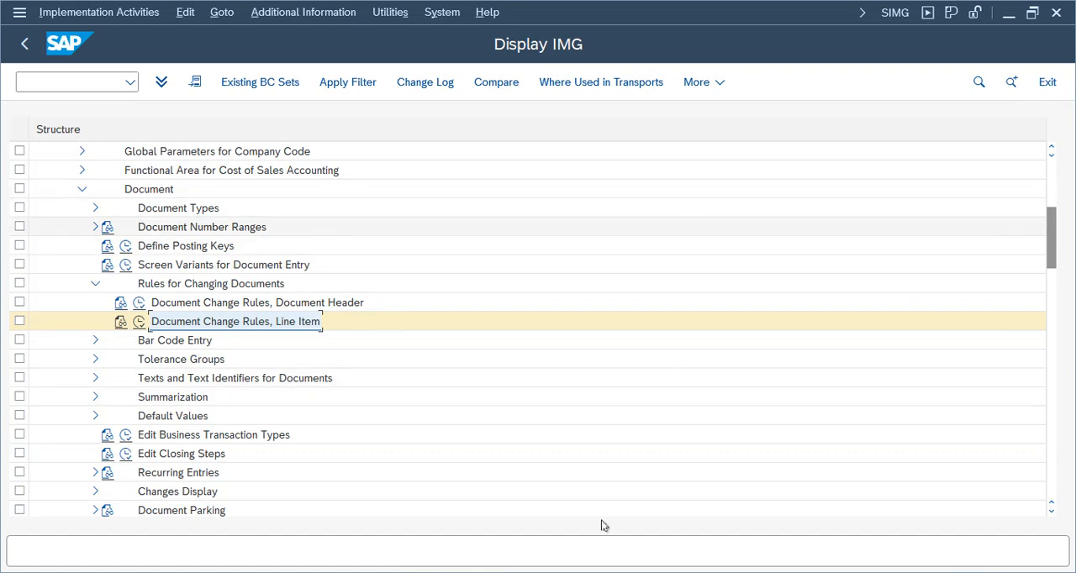
Switch to the SAP Easy Access session and open F-01 Sample Document from General Ledger document entry's reference documents.
click(488, 572)
click(704, 546)
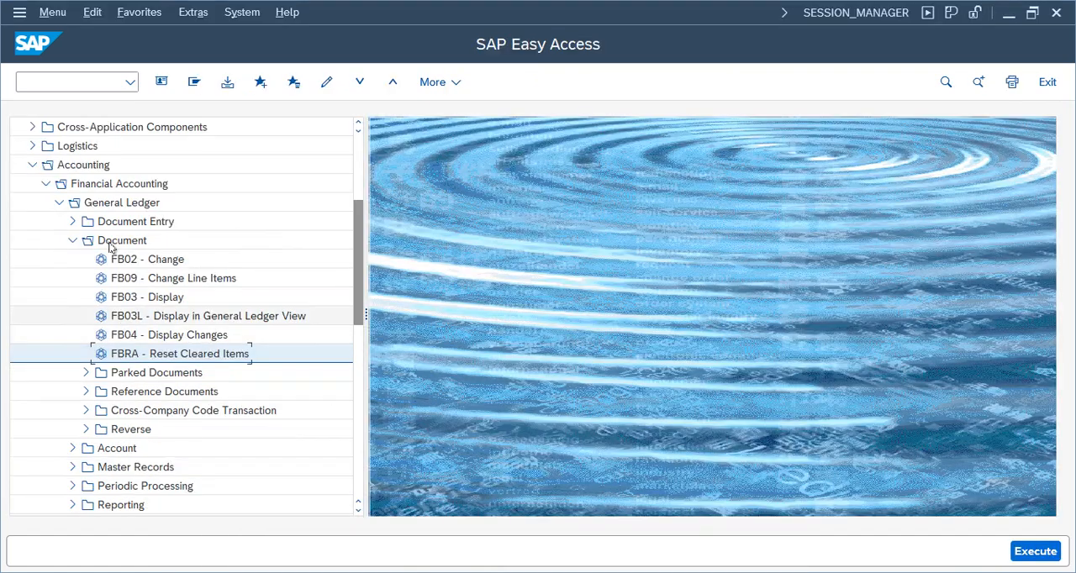
click(73, 241)
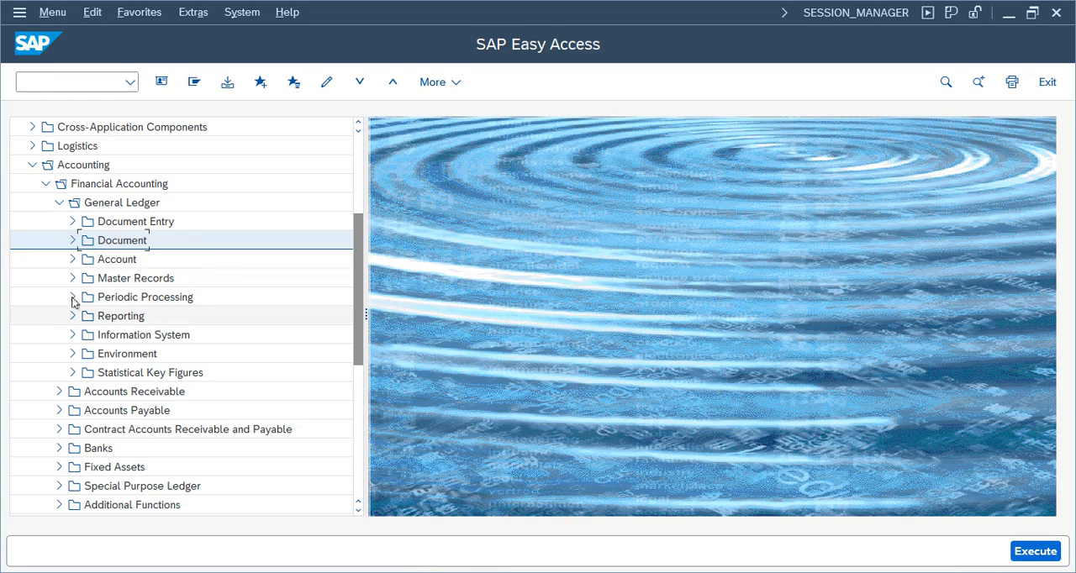
click(73, 222)
click(84, 485)
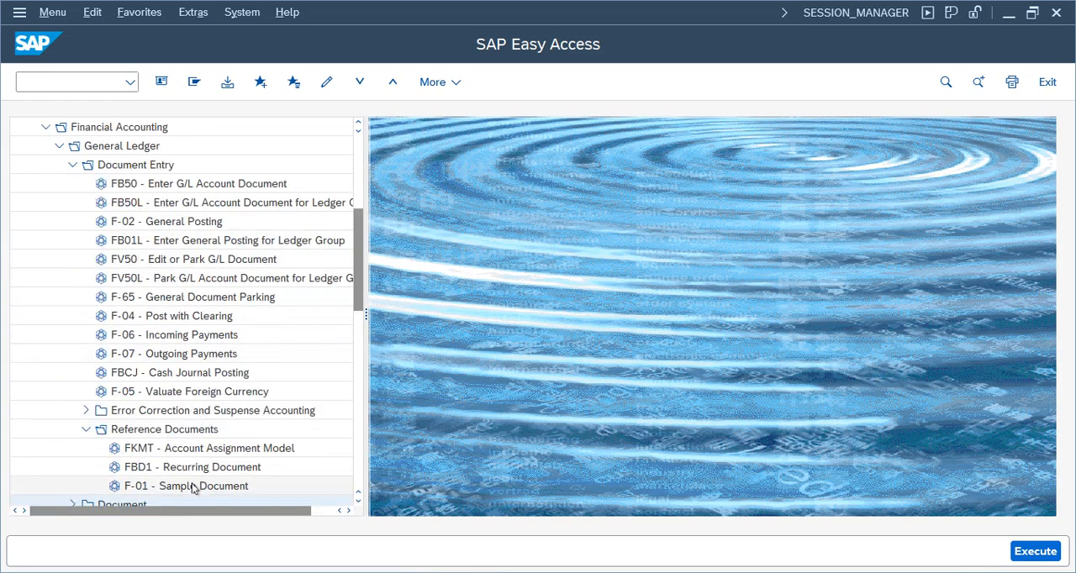
double_click(181, 487)
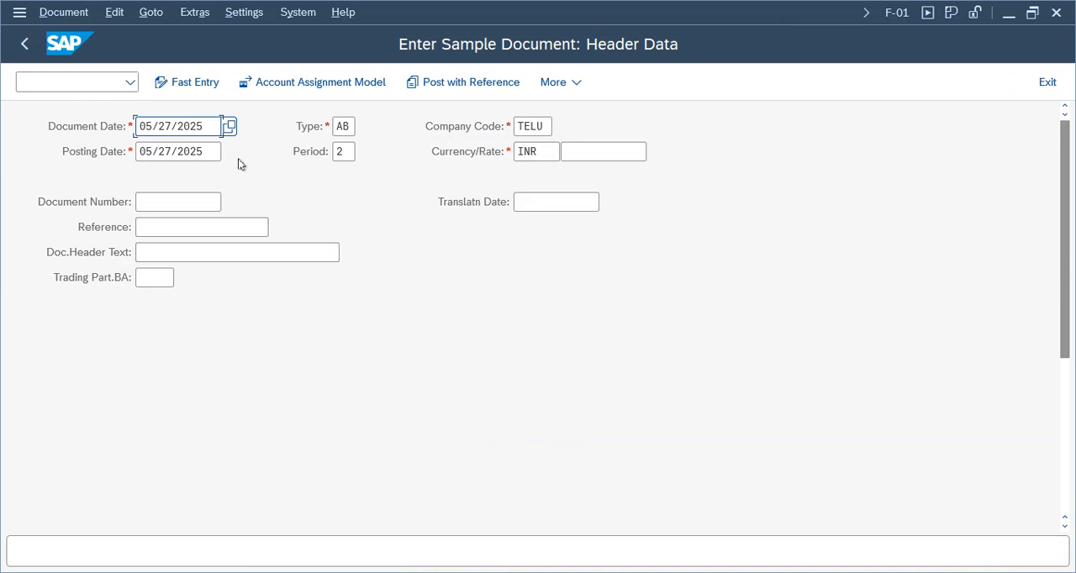
Fill the sample document header with Sample as both the reference and the document header text.
click(342, 124)
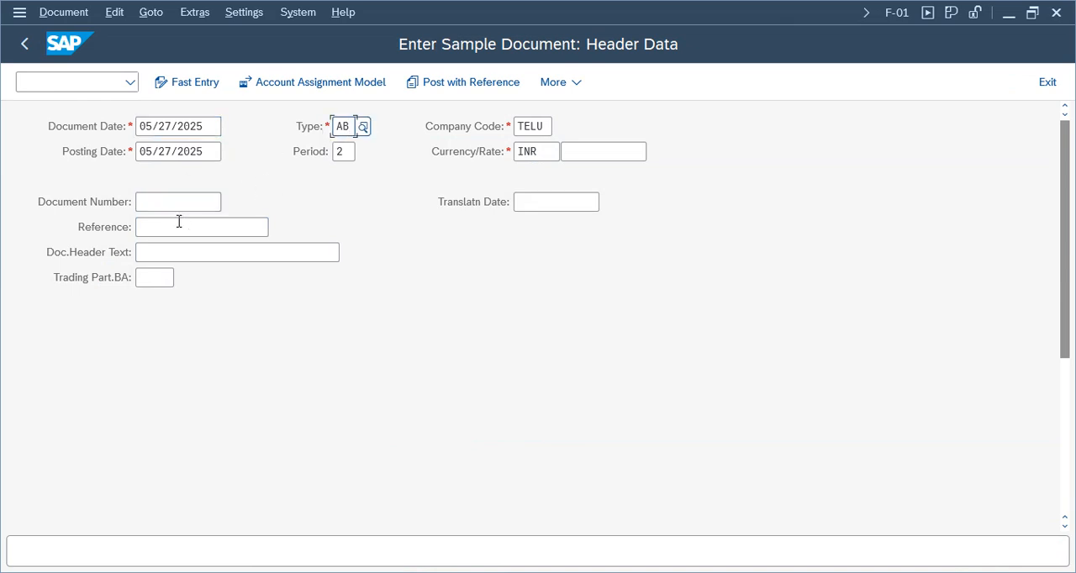
click(154, 226)
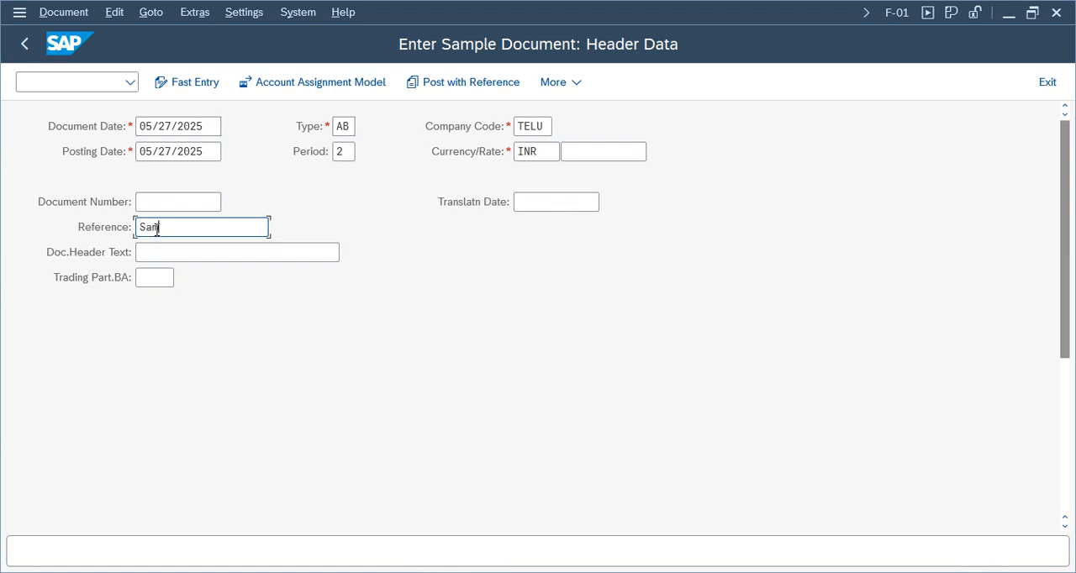
click(161, 256)
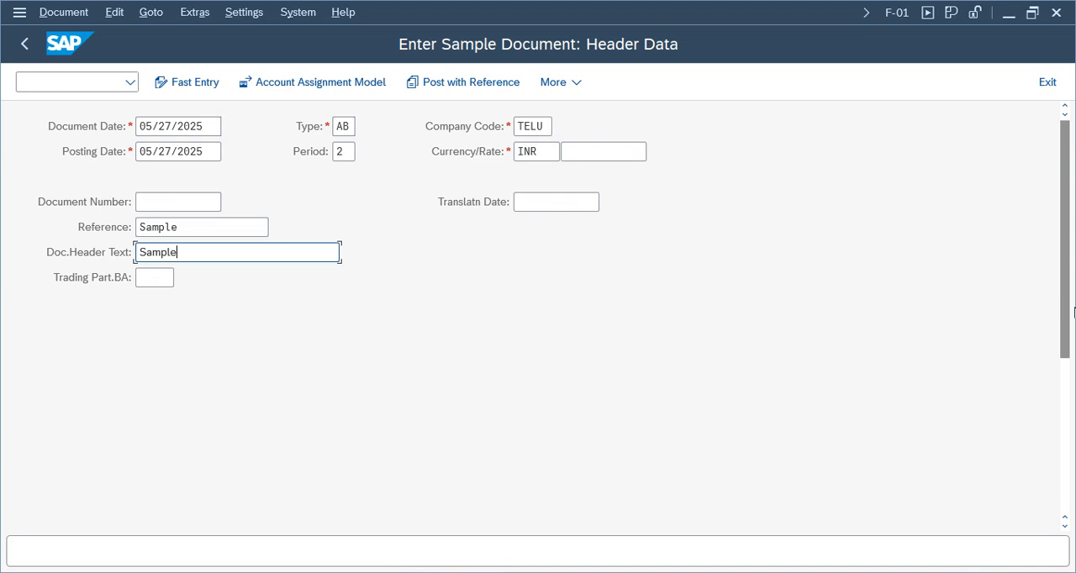
Enter posting key 40 and the Cash account 1000 for the first line item and submit the header.
scroll(1075, 312, down, 5)
click(83, 510)
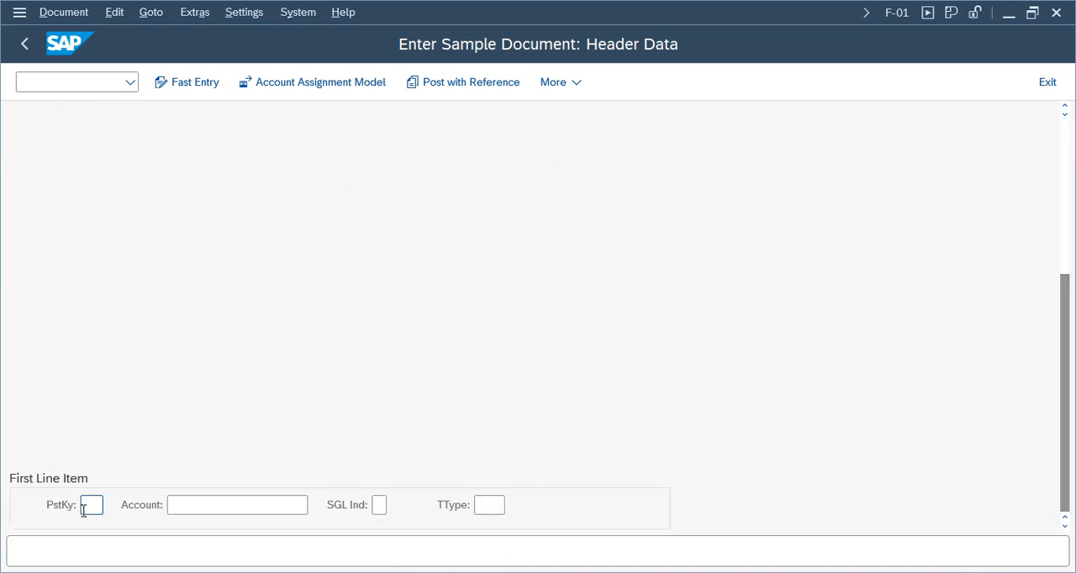
click(92, 528)
click(228, 504)
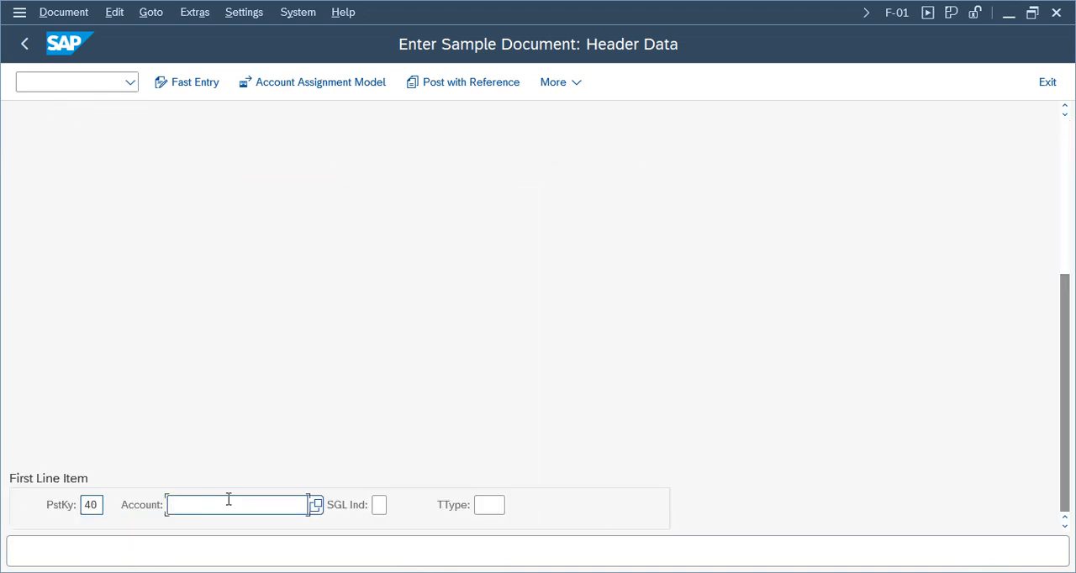
click(313, 509)
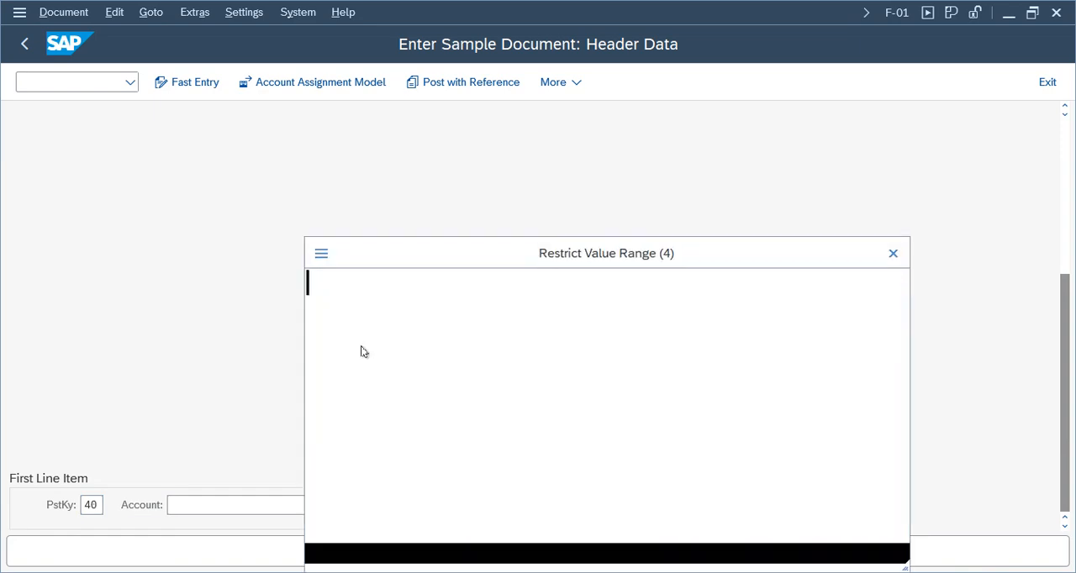
key(Return)
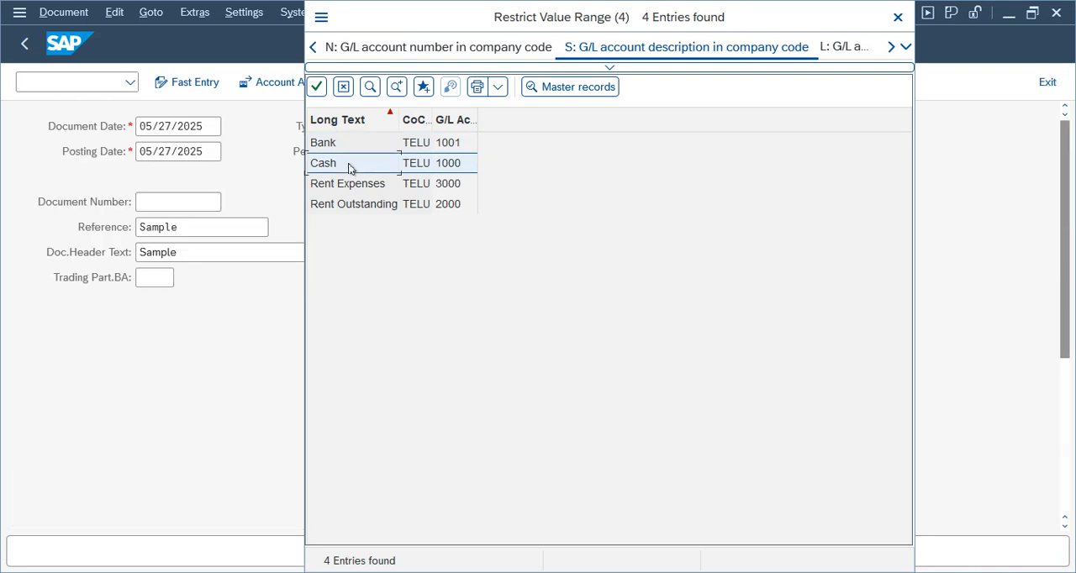
double_click(348, 233)
key(Return)
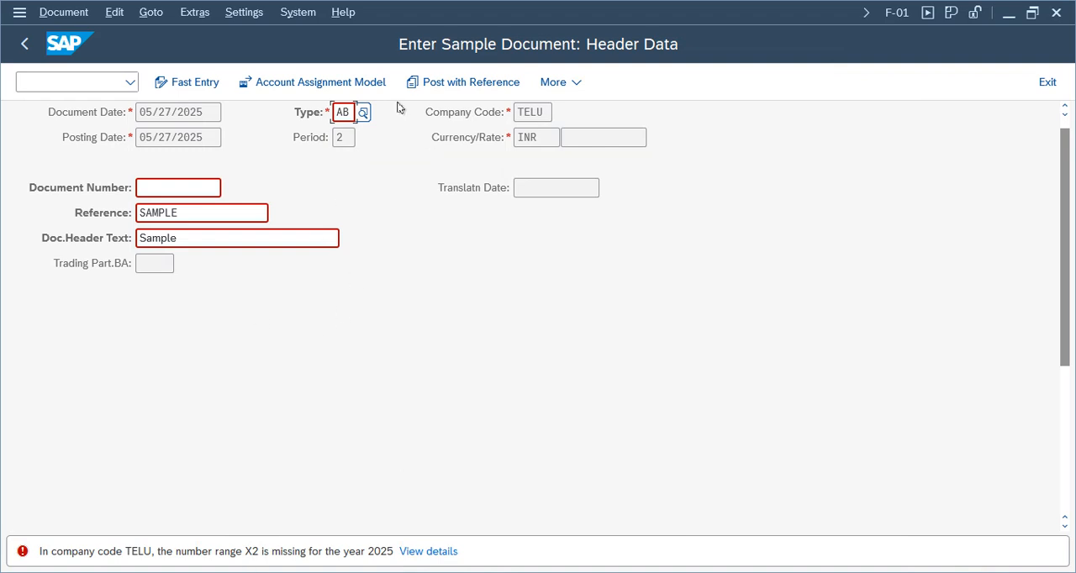
Open the document type configuration (OBA7) in a separate session and display the details of type AB, Journal Entry.
click(42, 83)
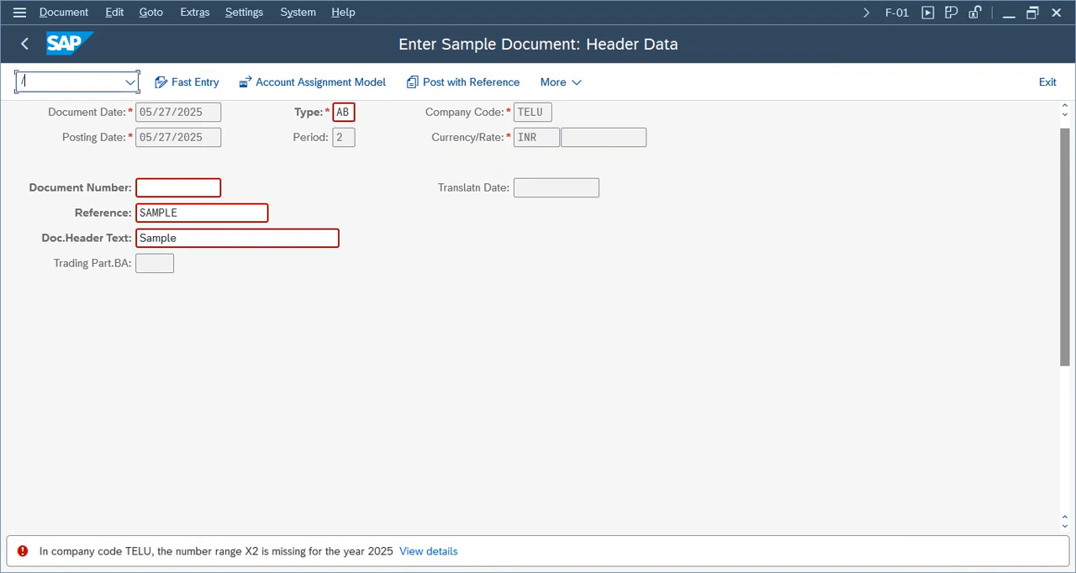
key(Return)
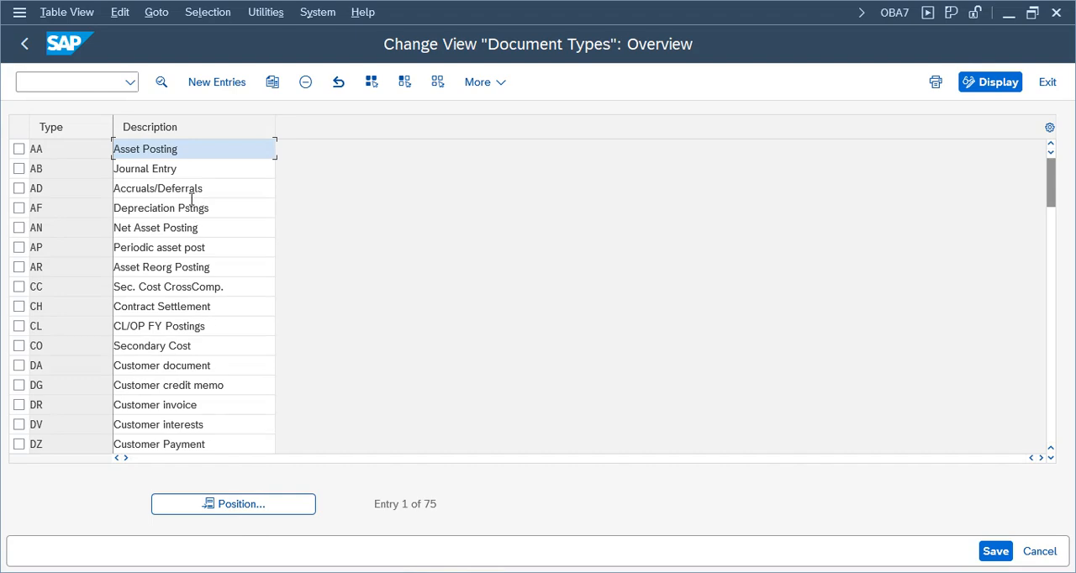
click(18, 168)
double_click(147, 168)
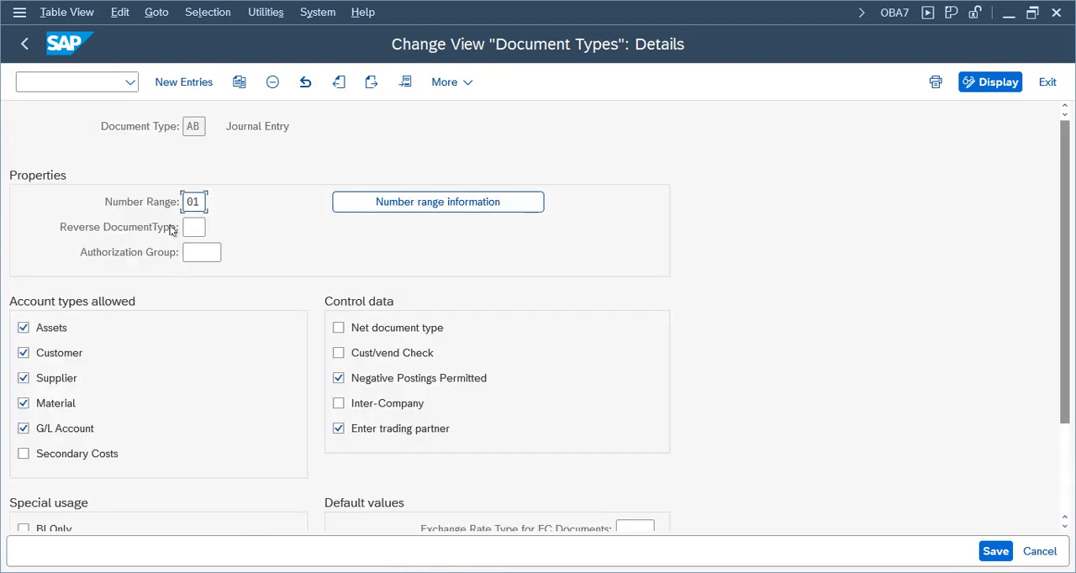
Return to the document types overview and reposition the list to the entries from Y1 onwards.
click(25, 44)
click(222, 506)
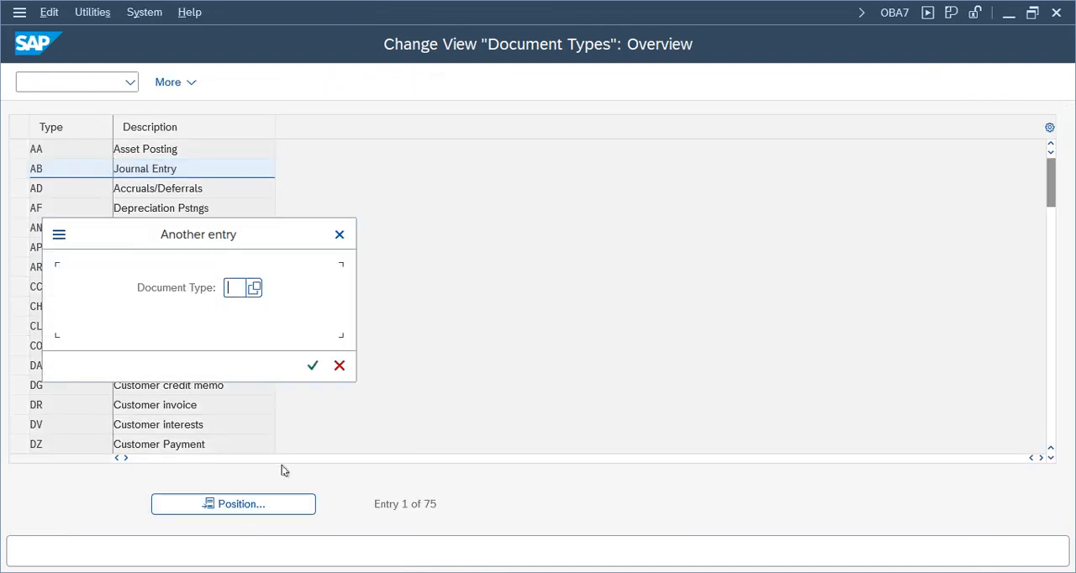
key(Return)
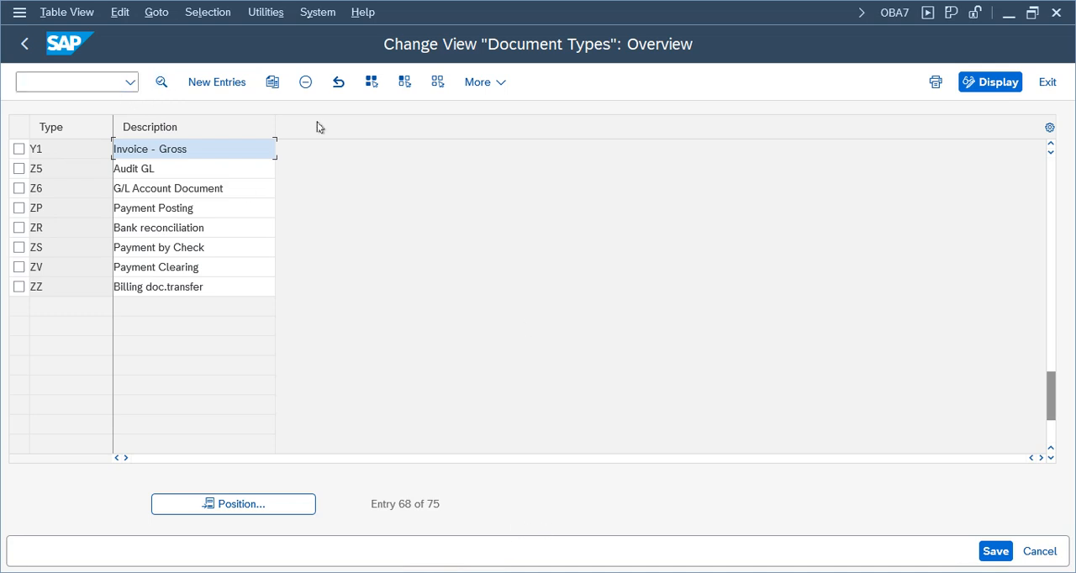
Go to transaction FBN1 and open the accounting document number range intervals of company code TELU for editing.
click(45, 81)
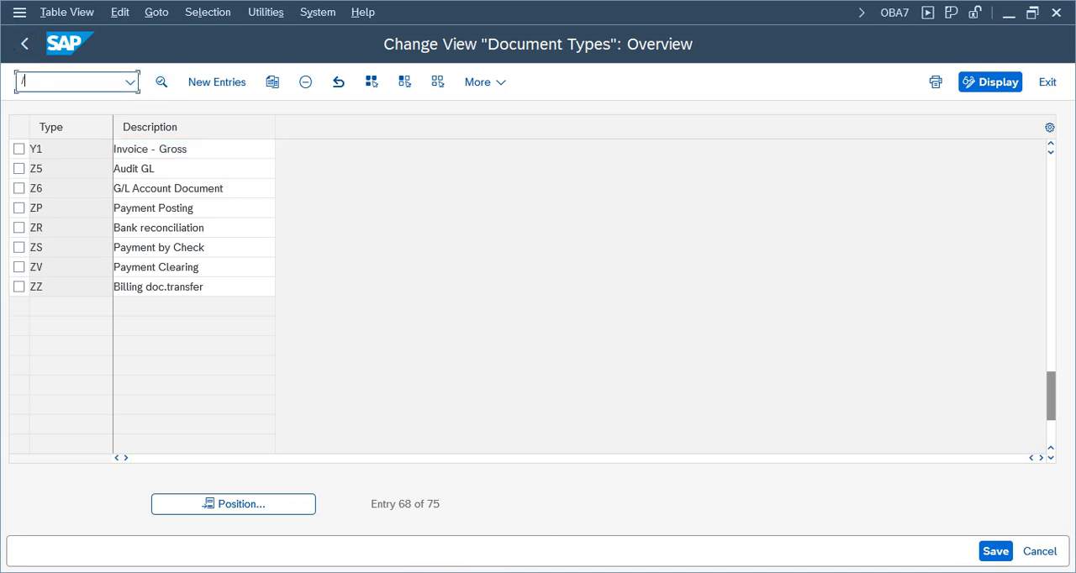
text(/nfbn1)
key(Return)
click(202, 152)
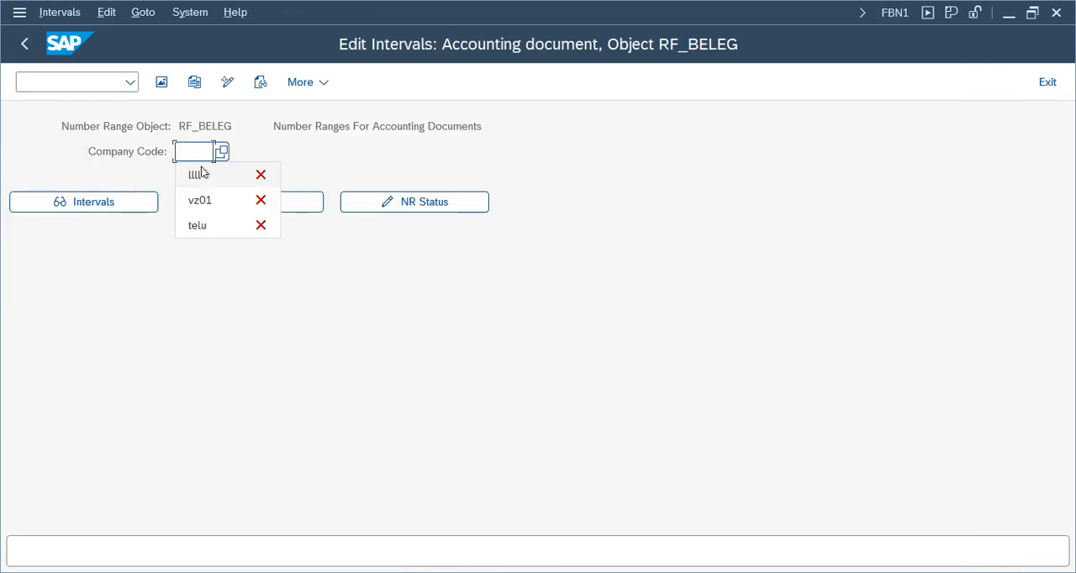
click(204, 161)
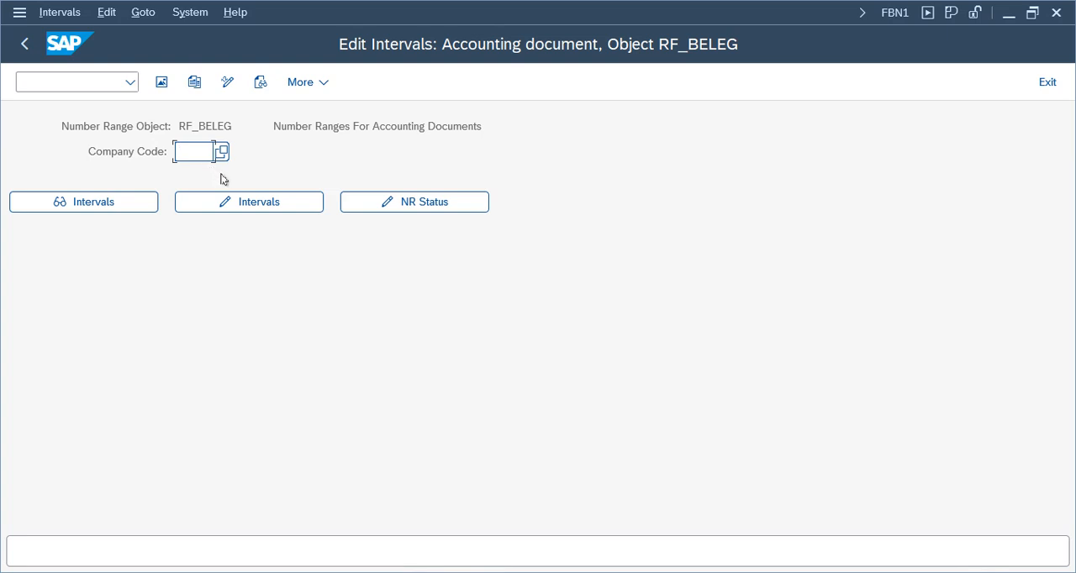
text(telu)
click(249, 208)
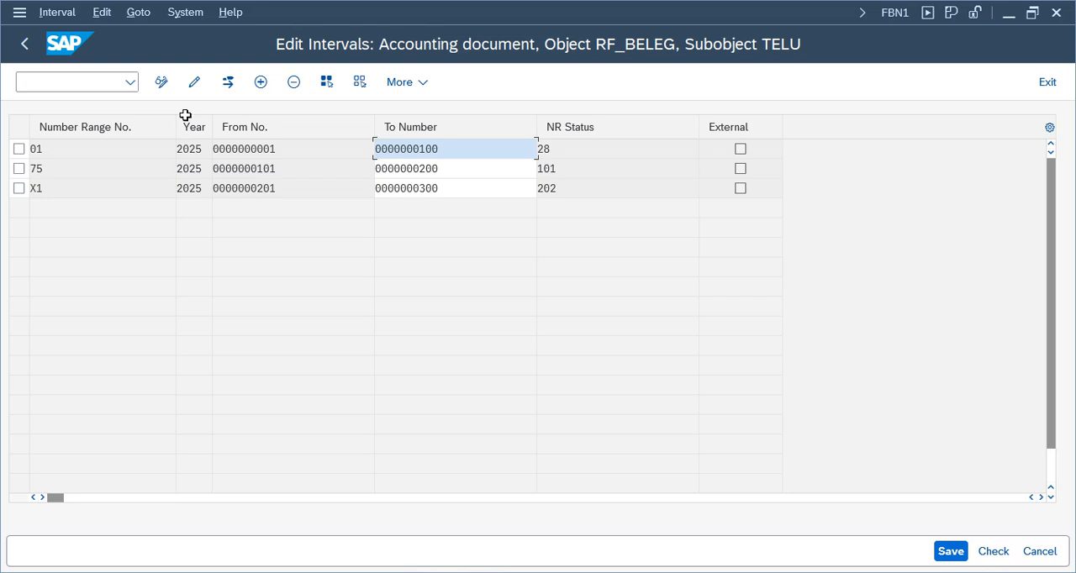
Add number range interval X2 for year 2025, running from 301 to 400.
click(260, 81)
text(x2)
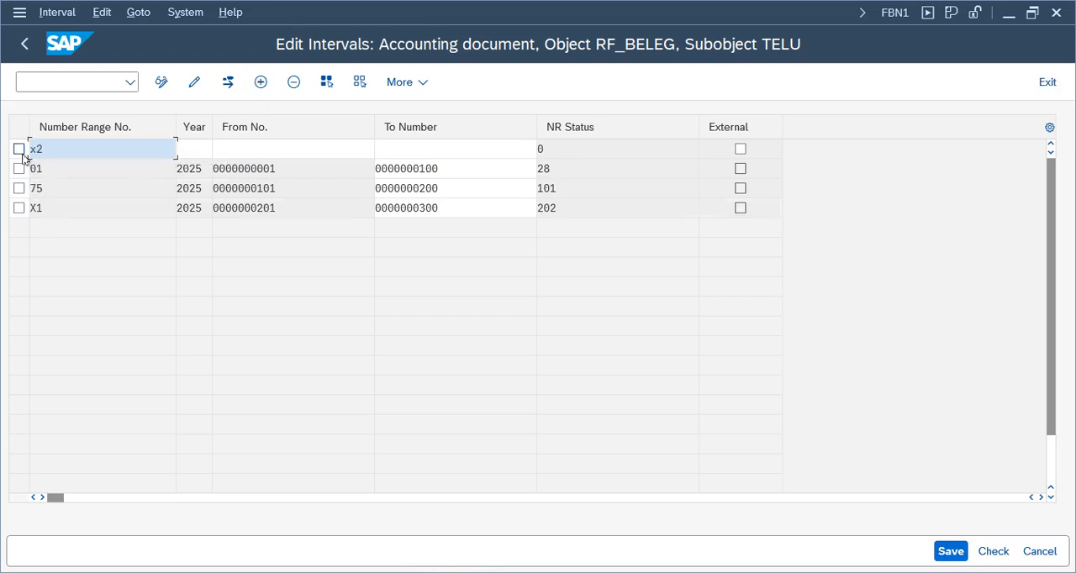
key(Tab)
text(202)
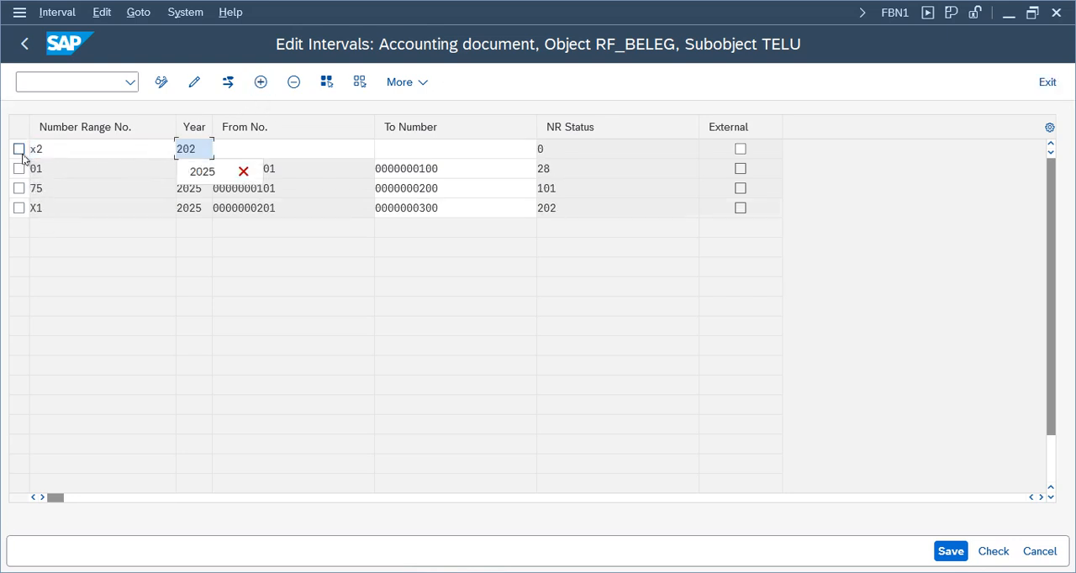
text(5)
key(Tab)
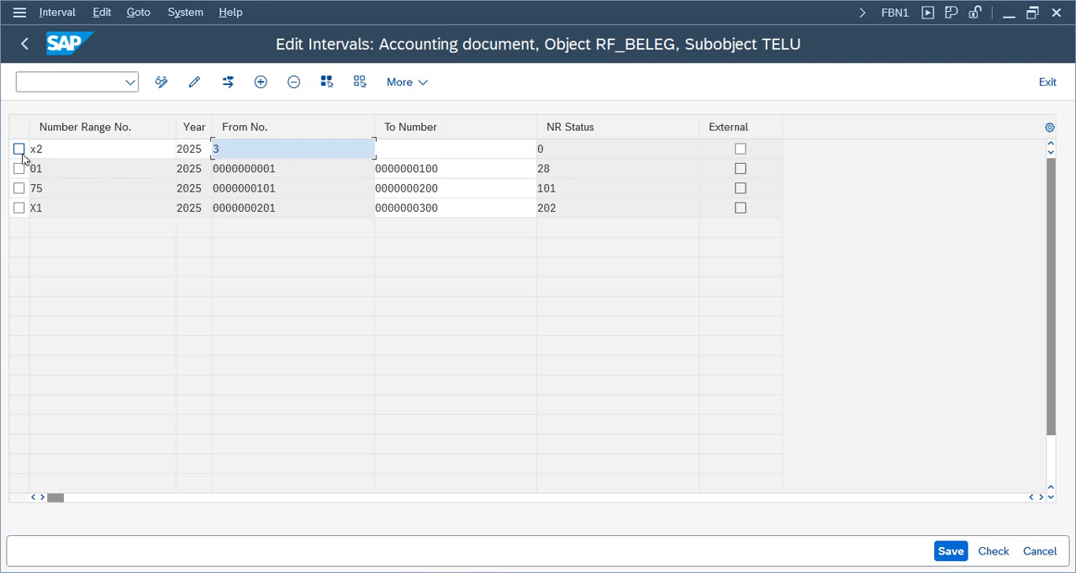
text(301)
key(Tab)
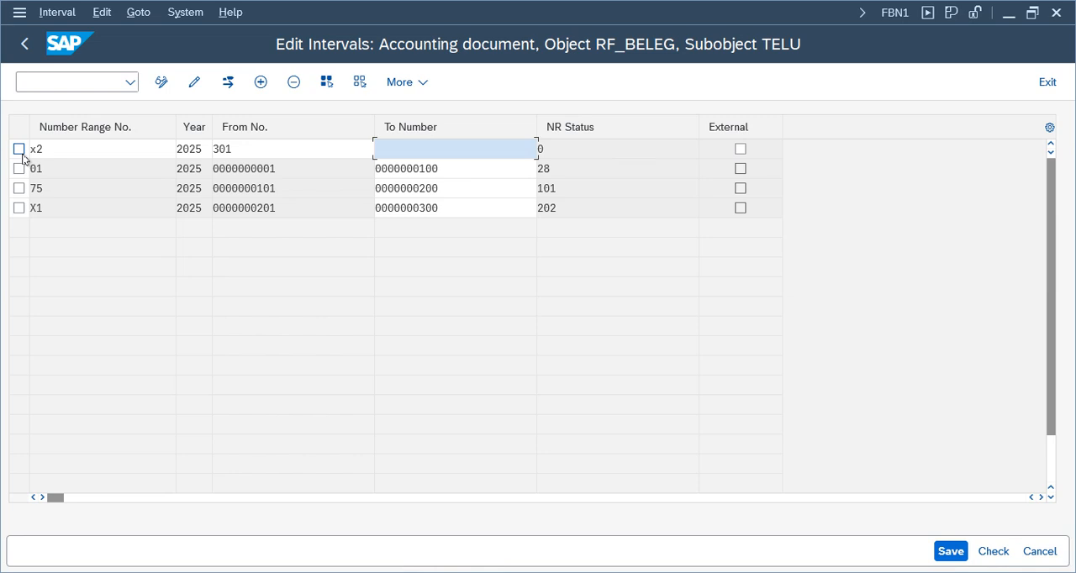
text(3)
key(BackSpace)
text(400)
key(Return)
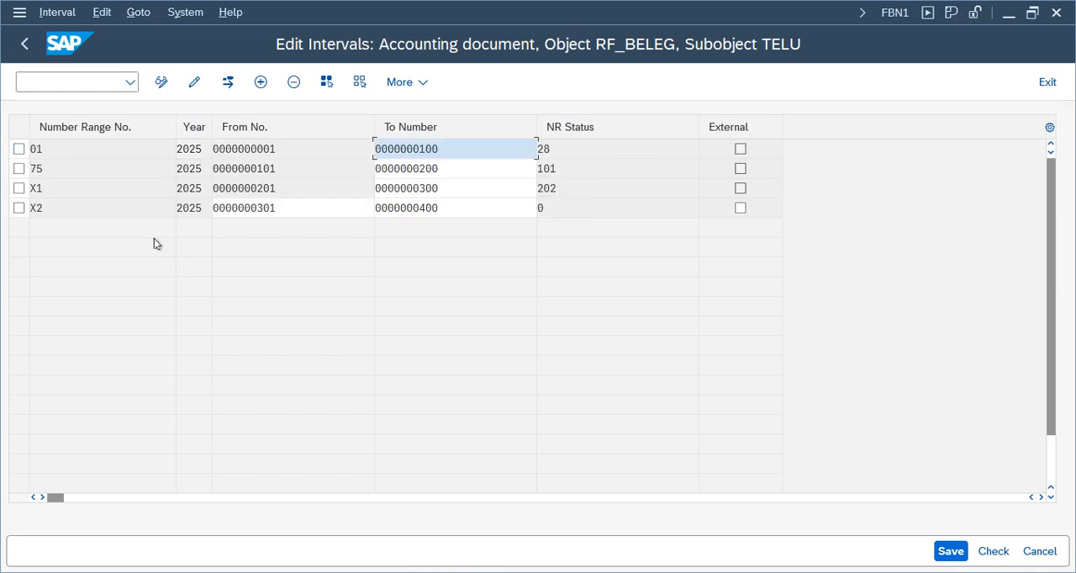
Save the number range intervals, acknowledge the transport notice and exit the interval maintenance.
click(950, 557)
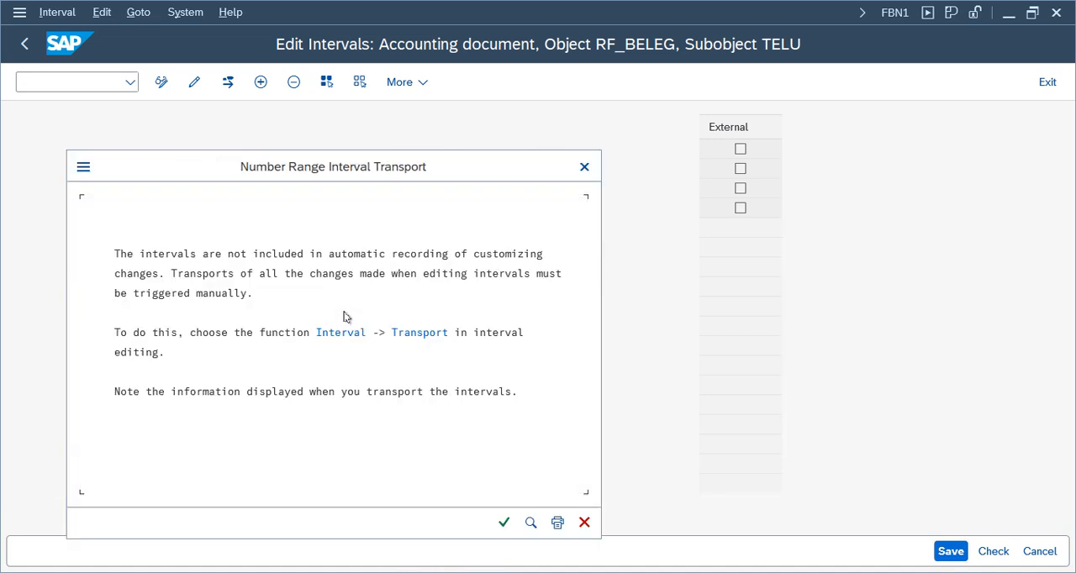
key(Return)
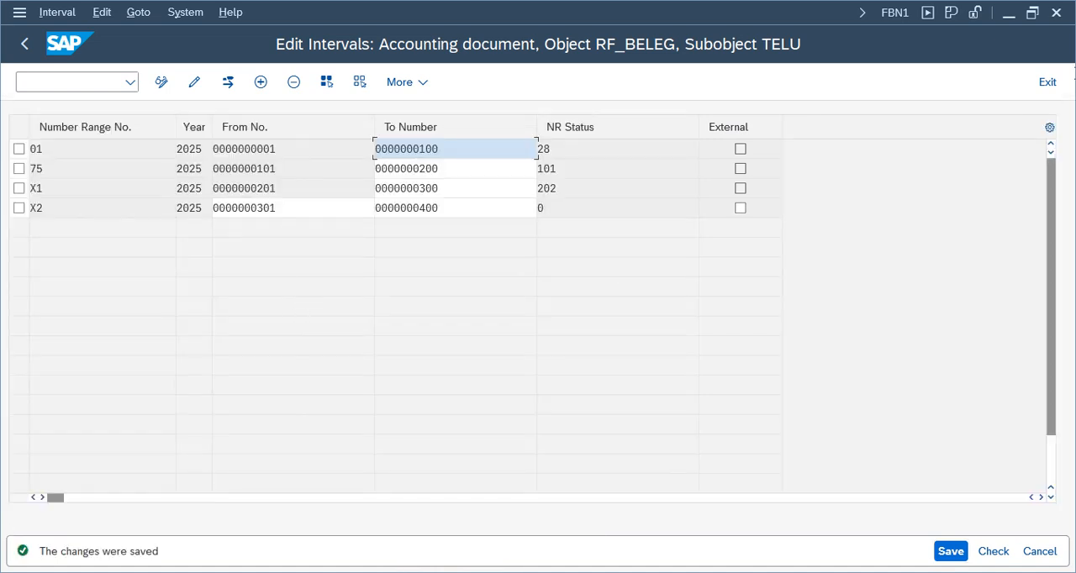
click(1047, 82)
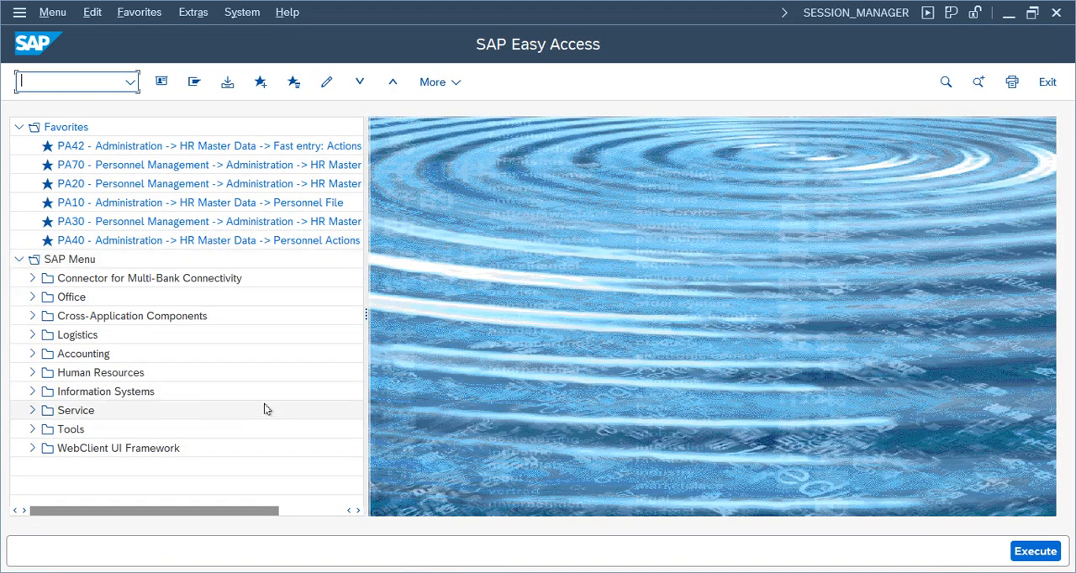
Return to the open Enter Sample Document session and resubmit the header to reach the first G/L account item.
click(483, 572)
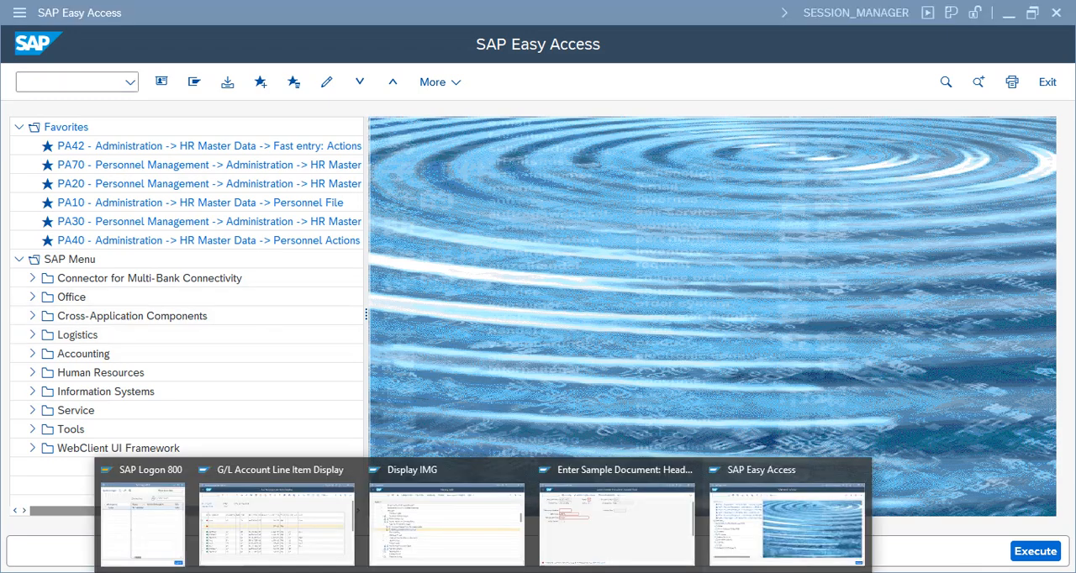
click(578, 534)
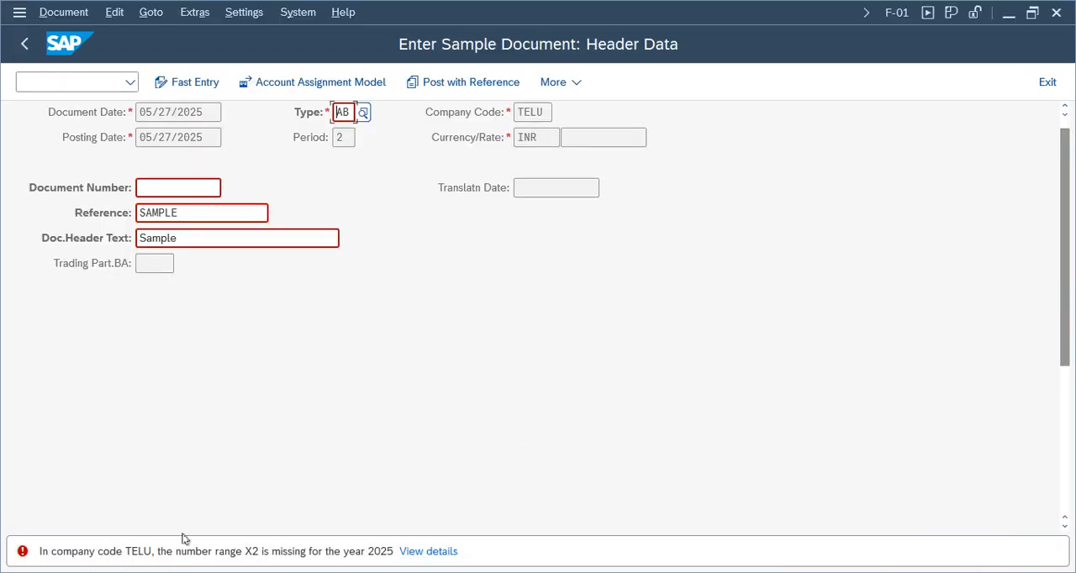
key(Return)
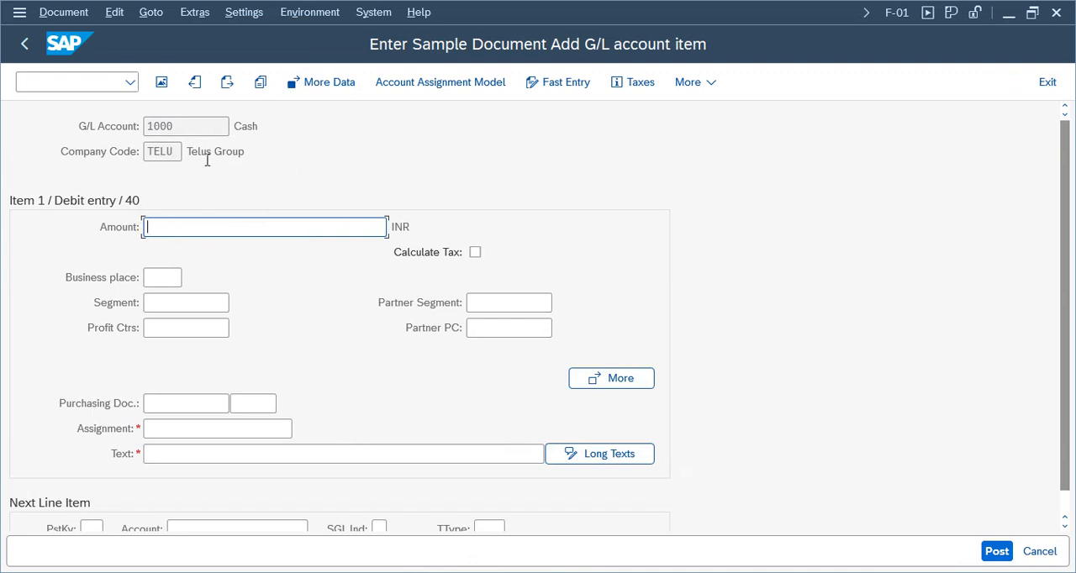
Fill in the debit item on cash account 1000 with amount 108, assignment "Test" and text "Text".
click(165, 227)
click(168, 227)
text(108)
click(192, 427)
click(168, 449)
click(180, 452)
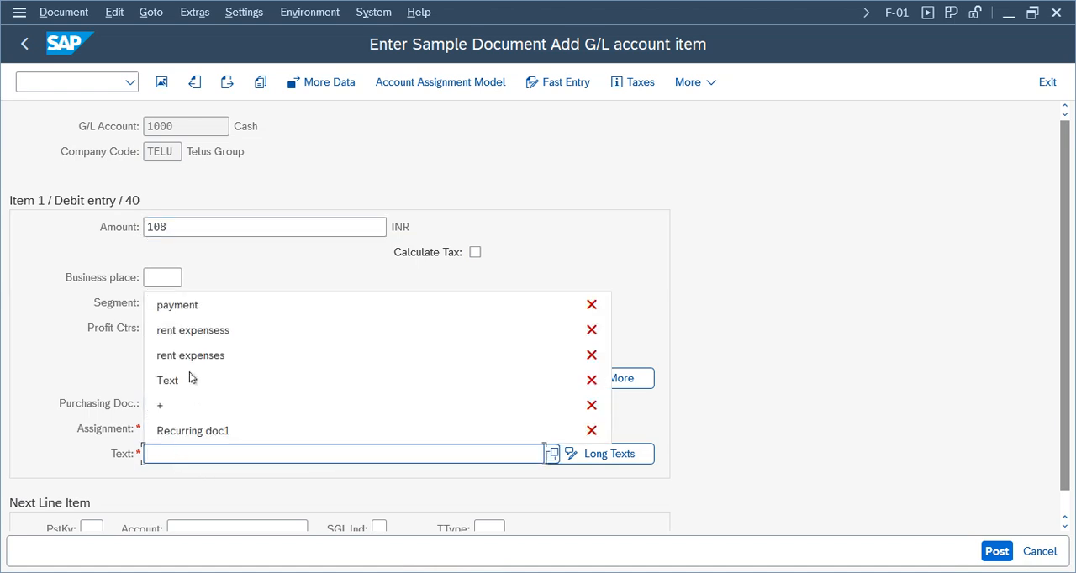
click(178, 453)
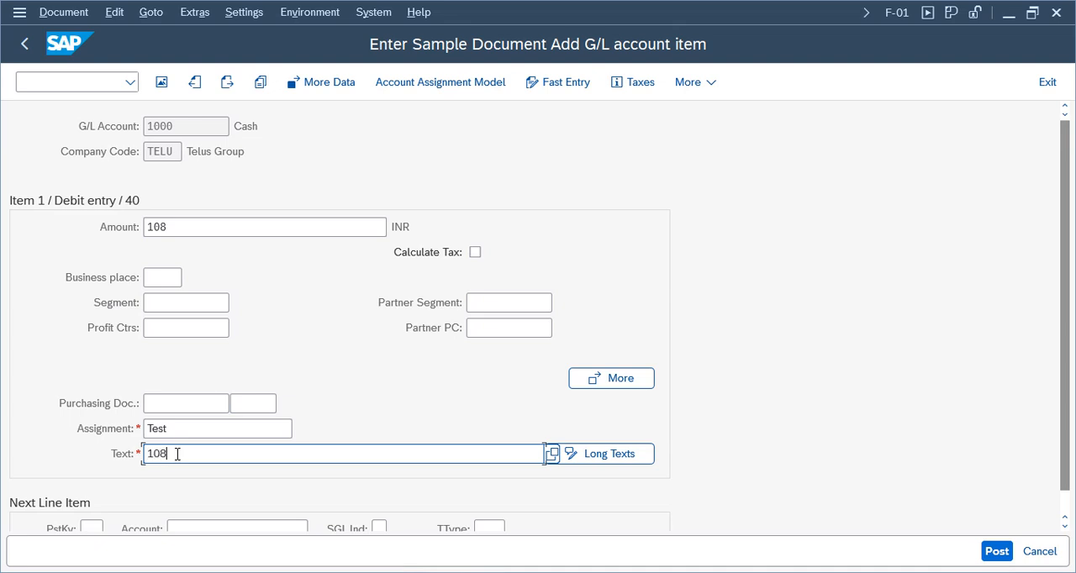
click(175, 454)
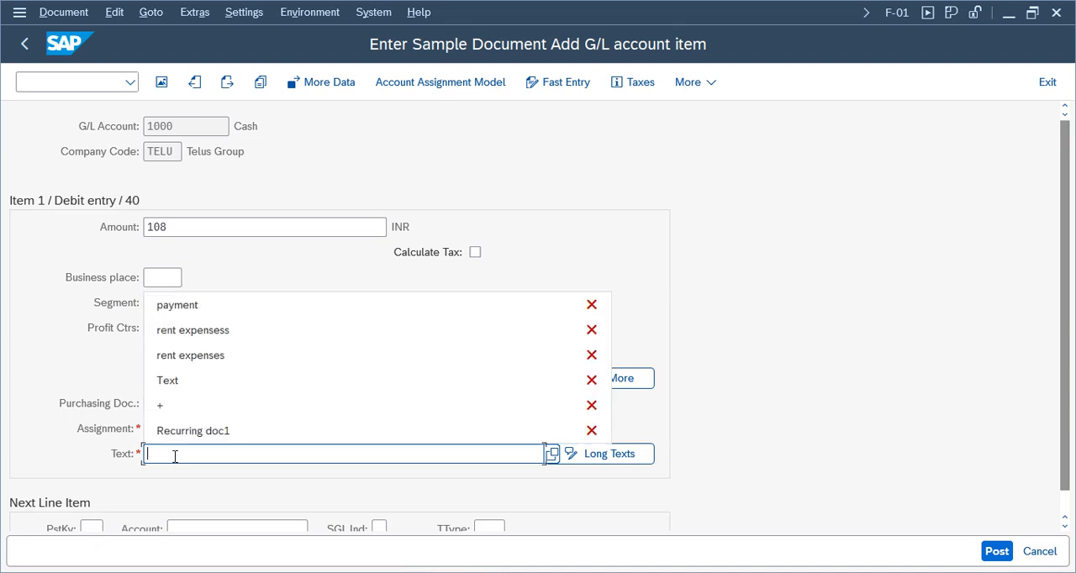
click(177, 368)
Set the next line item to posting key 50 and account 1001, and proceed to that item.
click(90, 528)
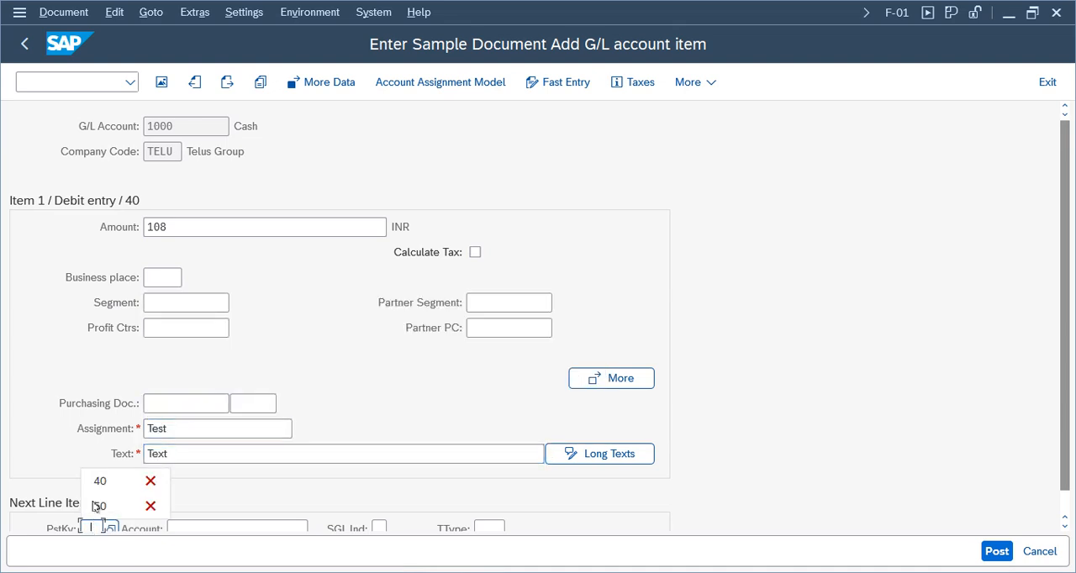
click(97, 504)
click(193, 526)
click(224, 526)
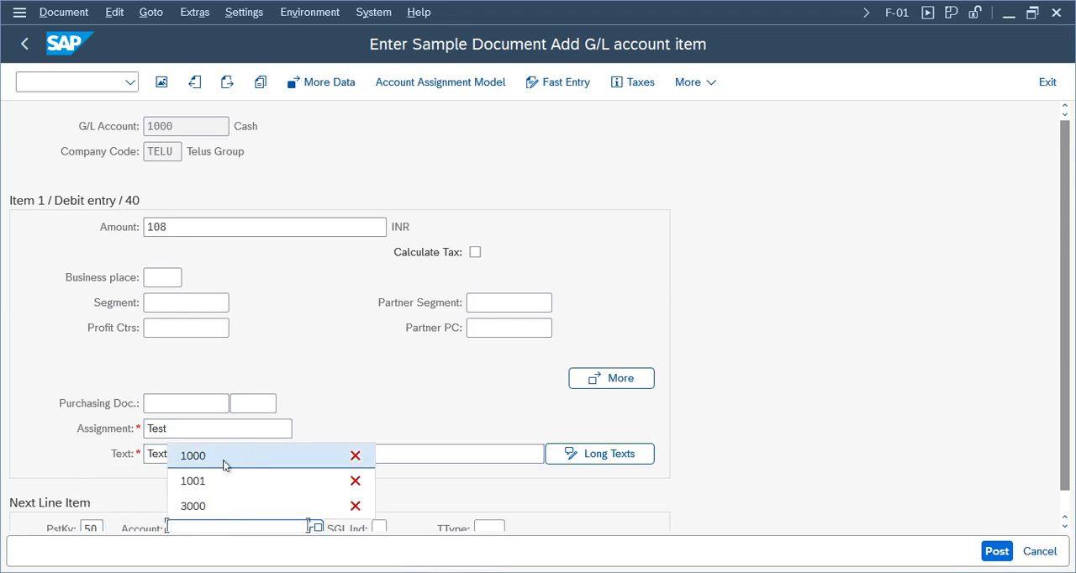
click(211, 480)
click(246, 128)
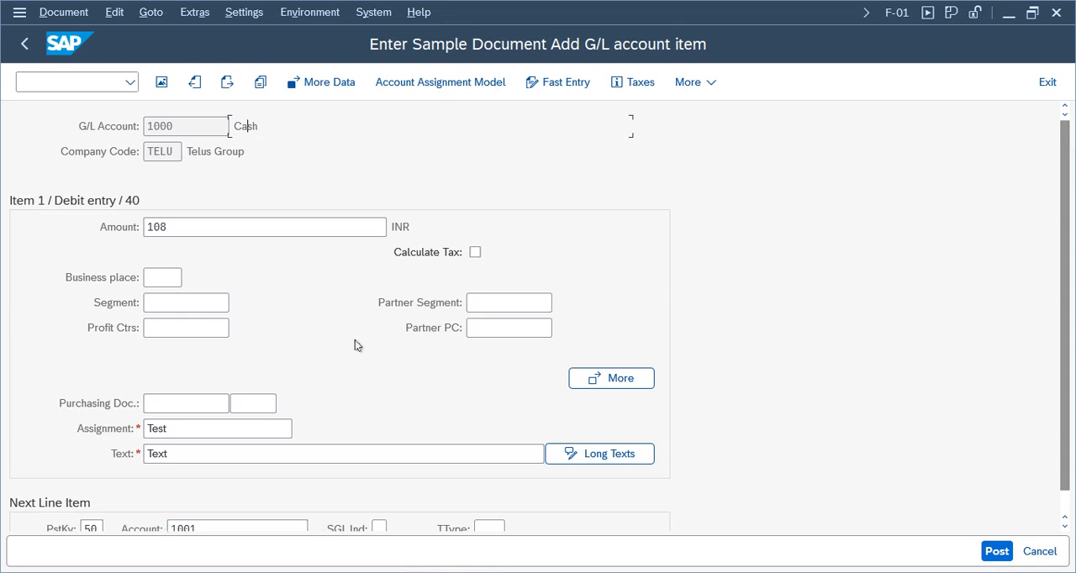
key(Return)
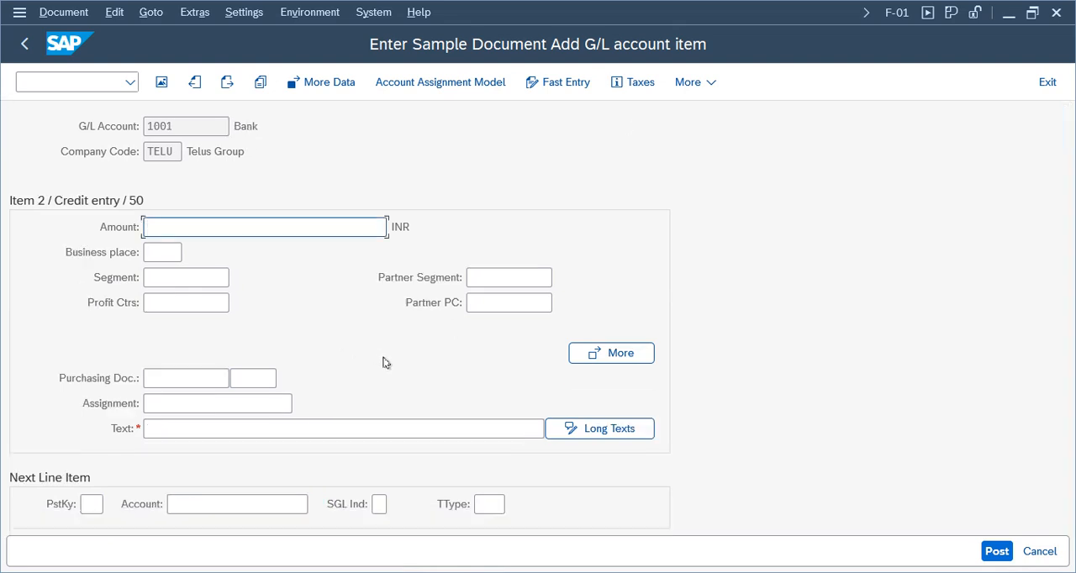
Enter amount 108 and text "Text" for the credit item on bank account 1001, and post the sample document.
click(203, 227)
click(174, 255)
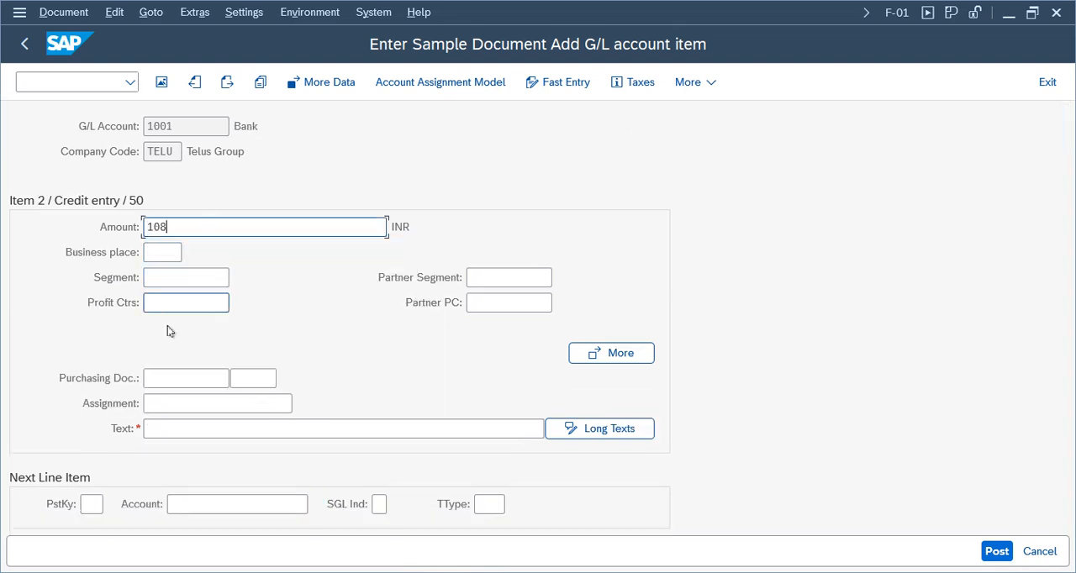
click(178, 430)
click(174, 281)
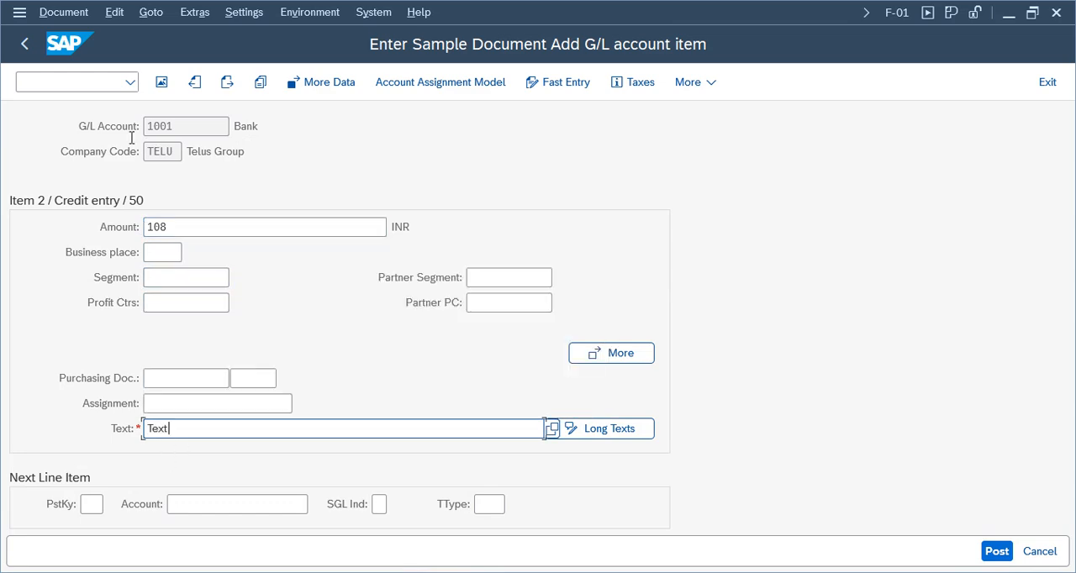
click(50, 13)
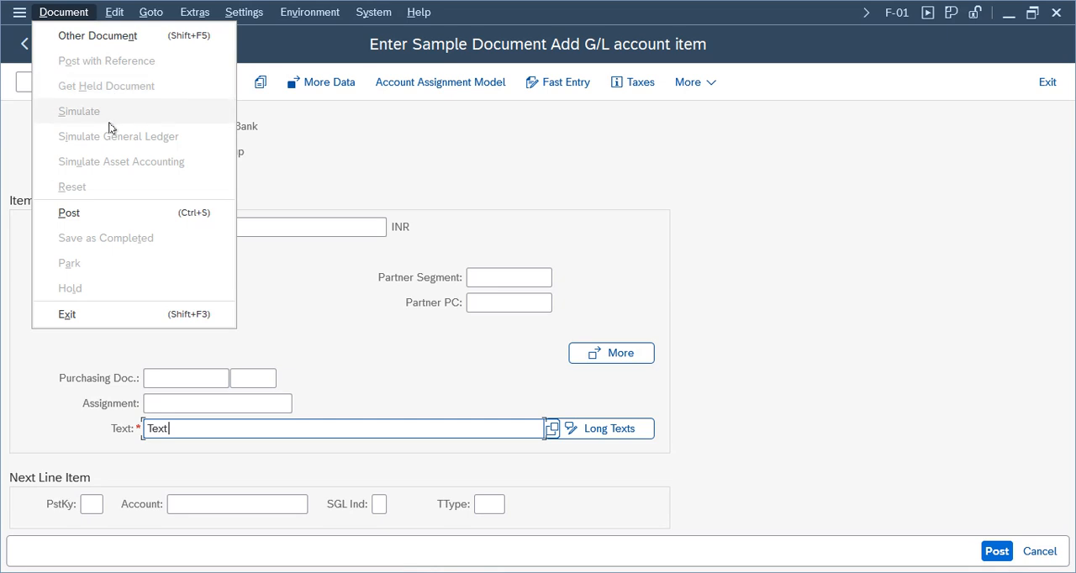
click(825, 296)
click(994, 555)
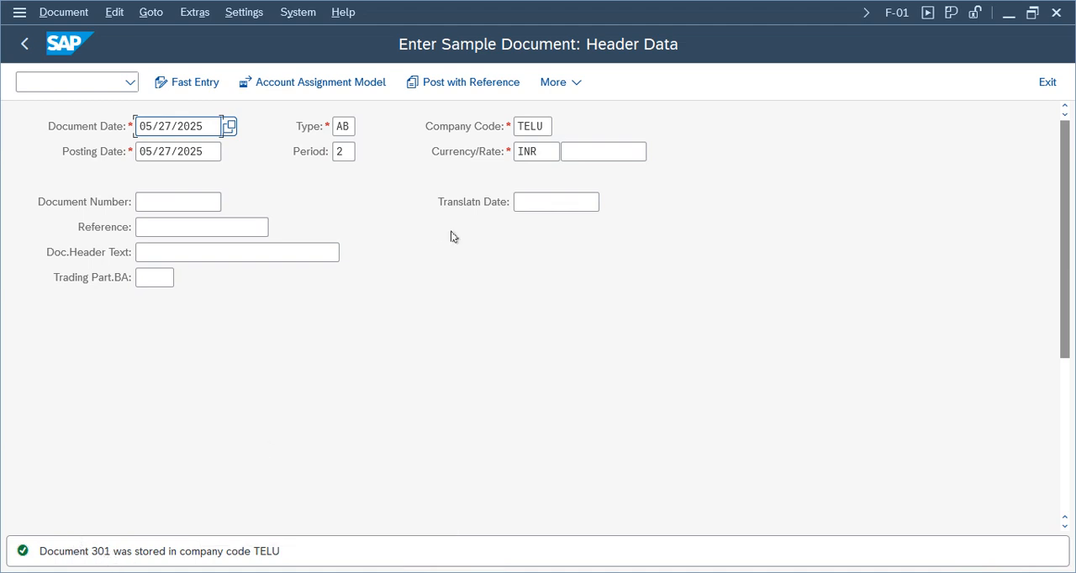
Open posting with reference from the sample document header, leave it, and exit F-01 to SAP Easy Access.
click(468, 84)
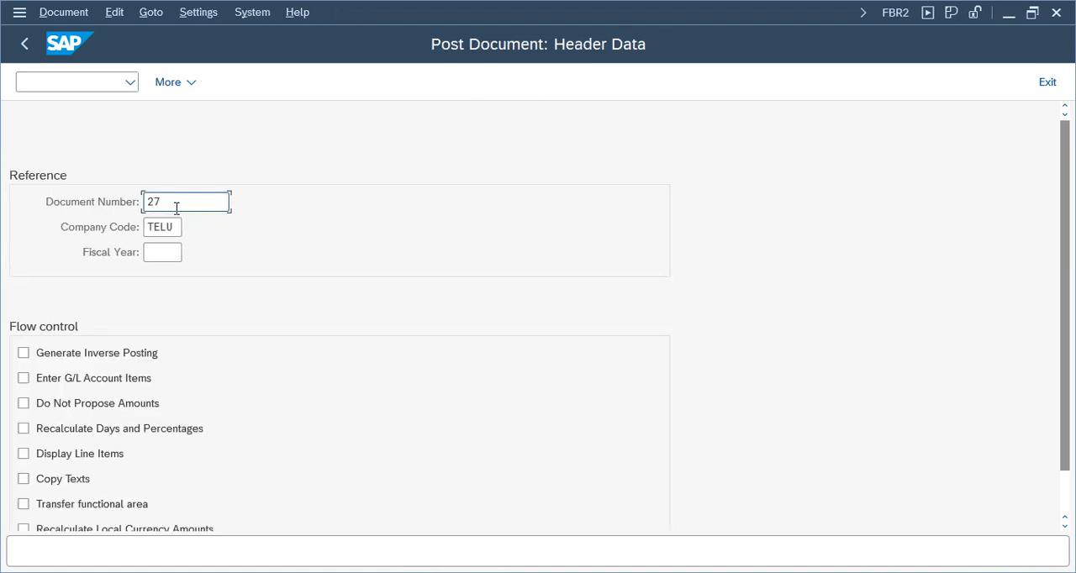
click(1048, 81)
click(1048, 82)
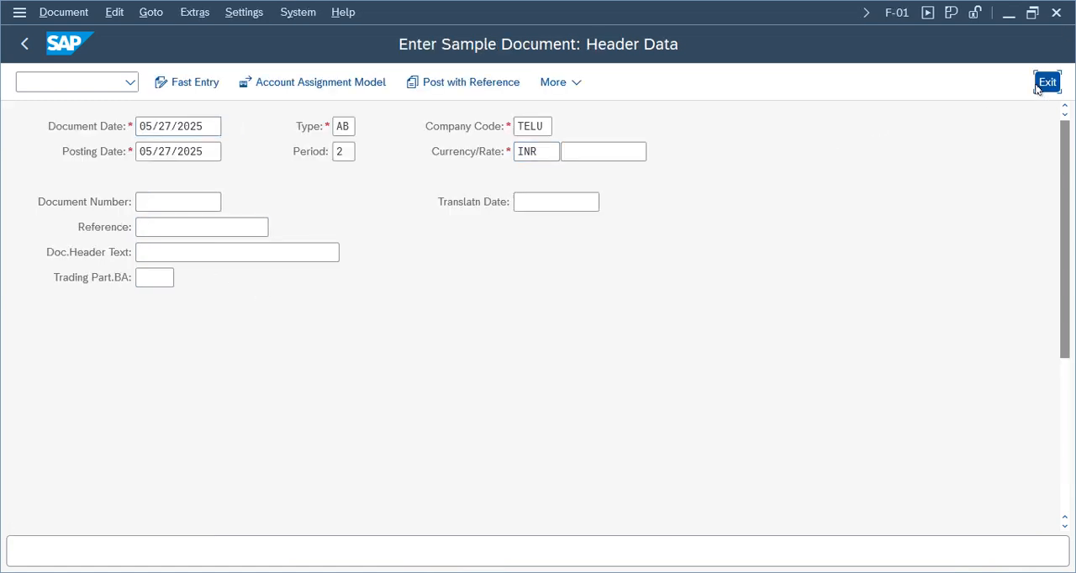
click(351, 442)
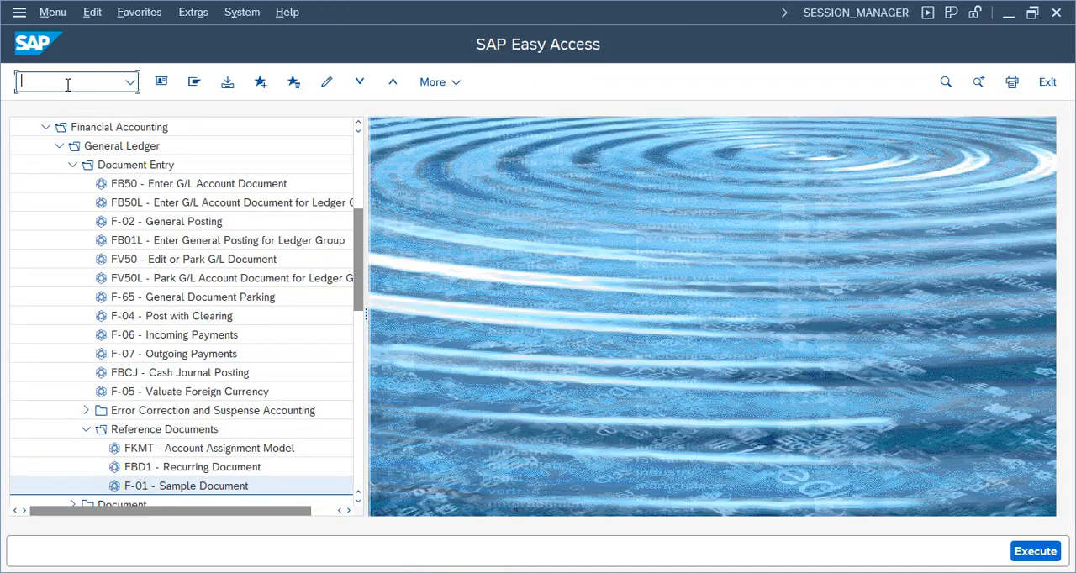
Open F-02 General Posting and call up sample document 301 of company code TELU as the posting reference.
click(131, 222)
double_click(132, 222)
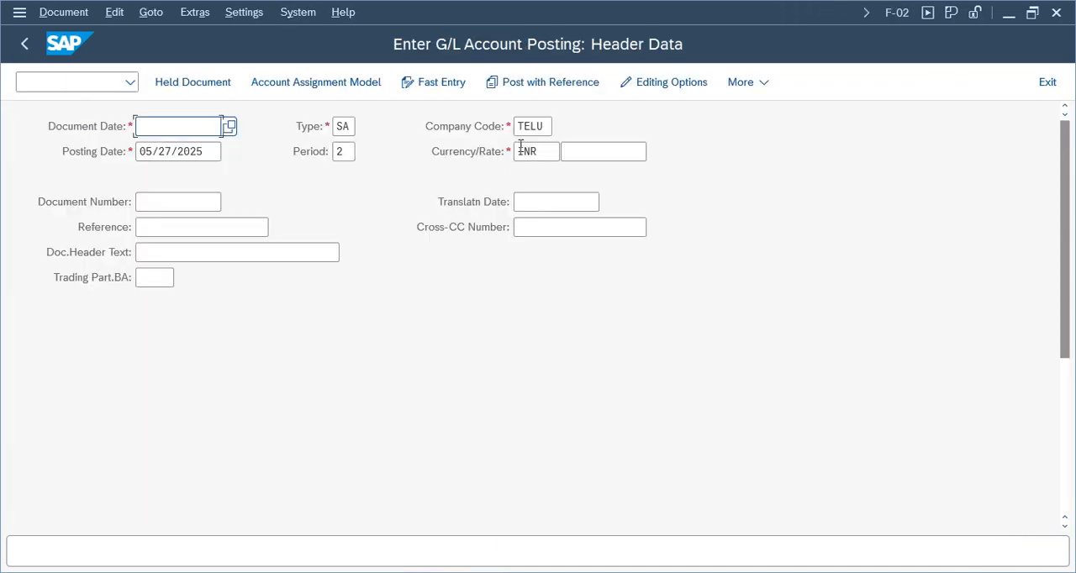
click(533, 89)
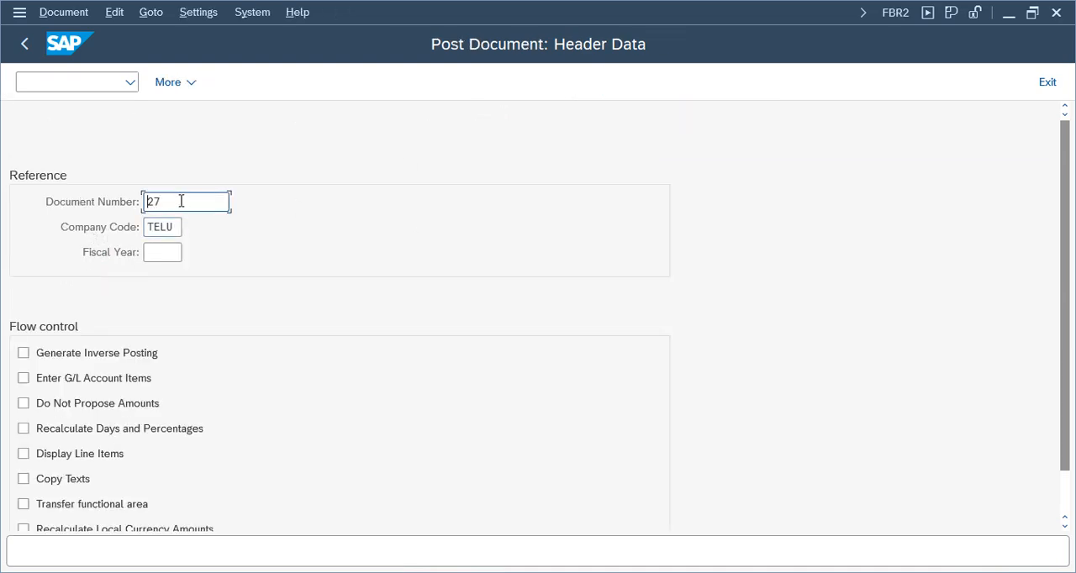
drag(181, 201, 134, 202)
key(BackSpace)
key(Return)
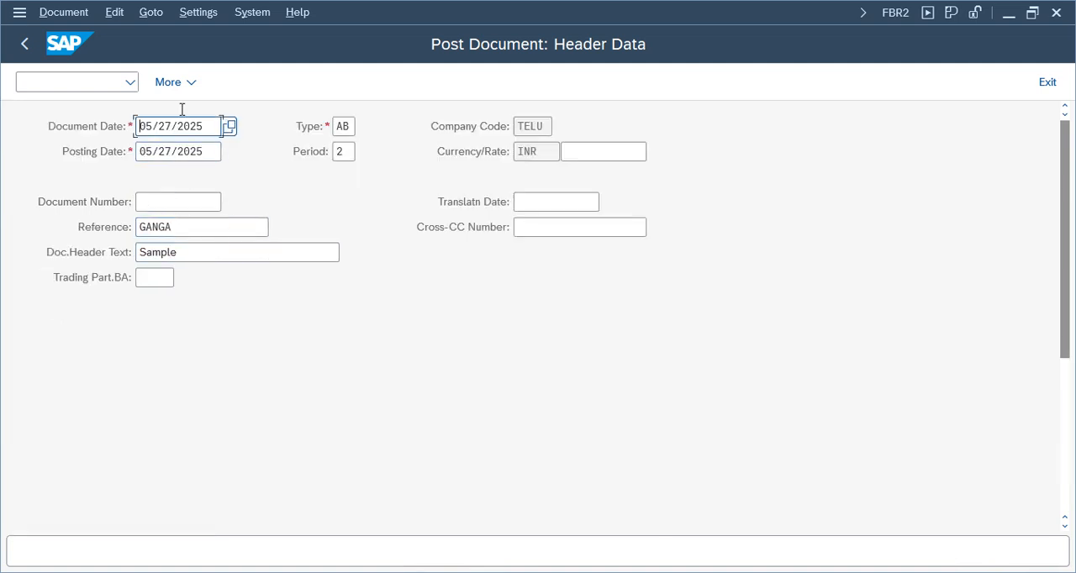
Accept the header copied from the sample document, post the referenced document, and acknowledge the posting message.
click(171, 259)
click(169, 228)
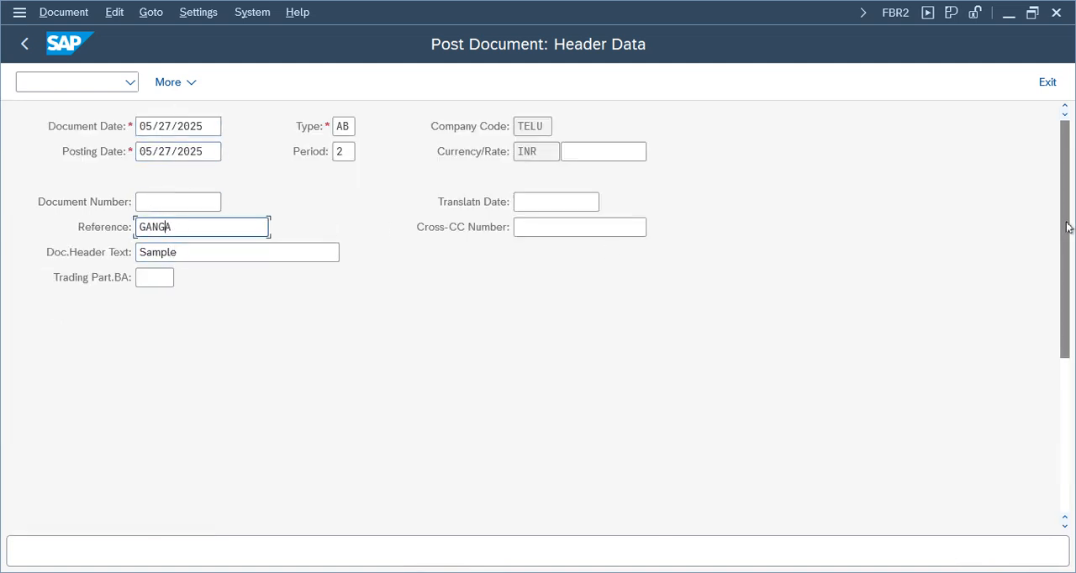
drag(1066, 225, 1051, 199)
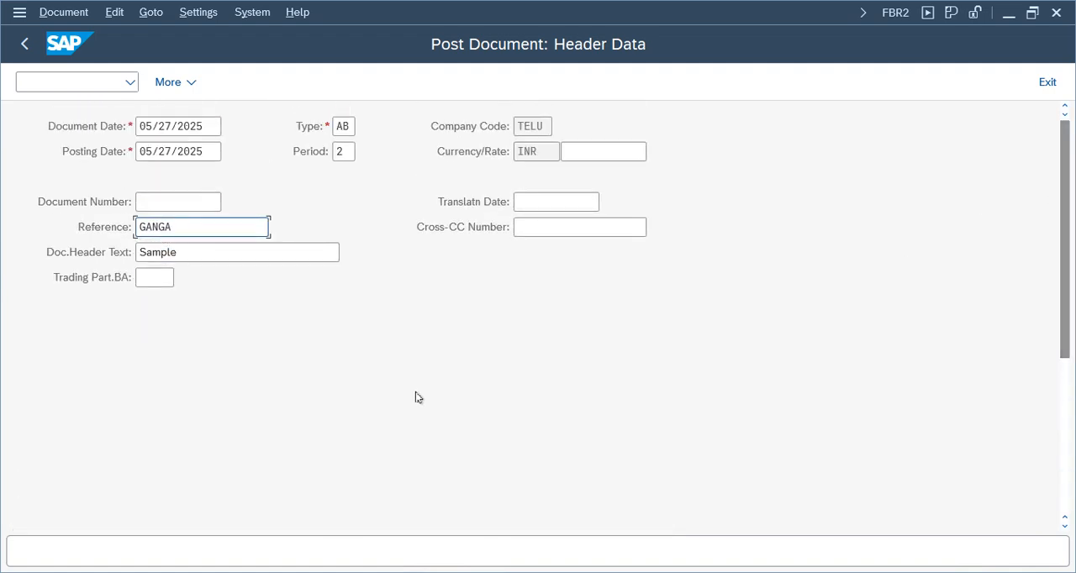
key(Return)
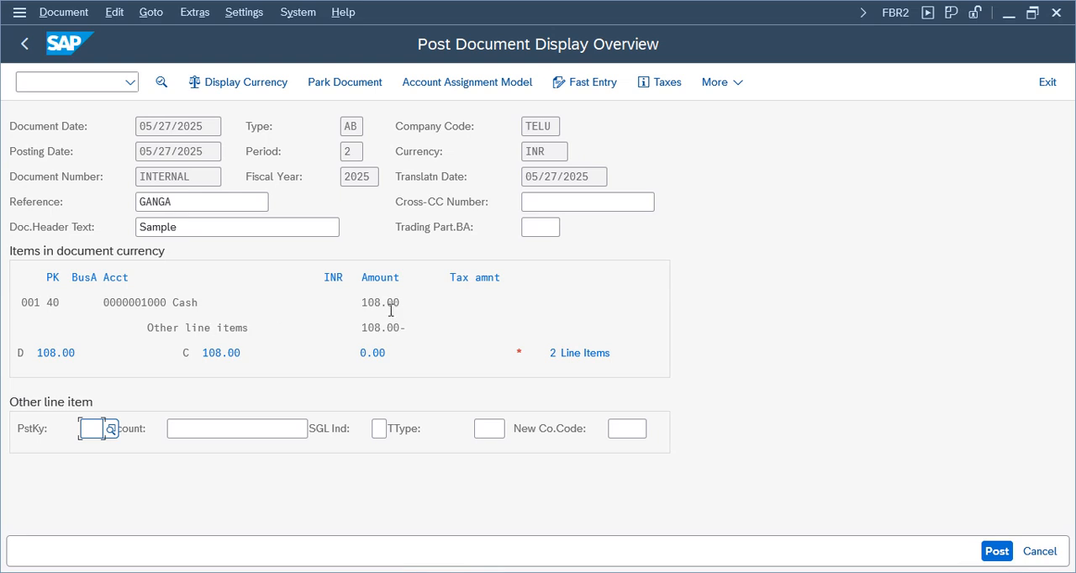
click(996, 554)
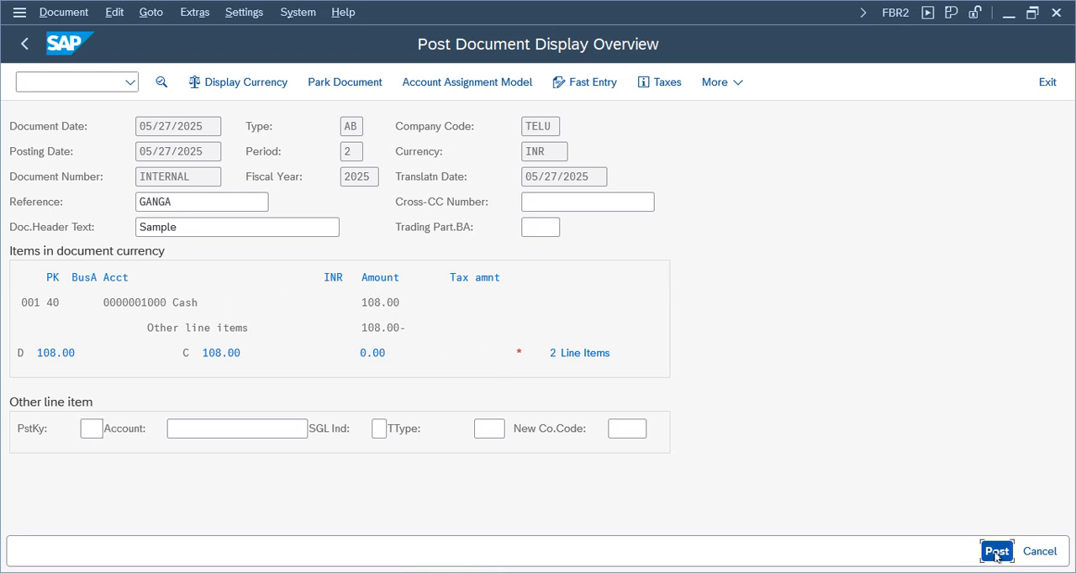
drag(337, 393, 508, 236)
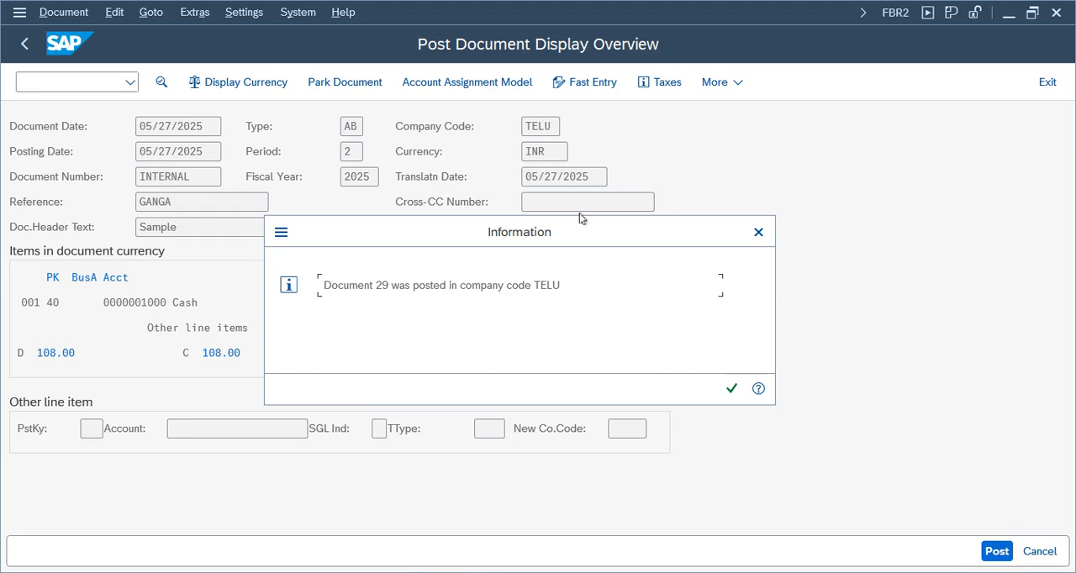
click(731, 388)
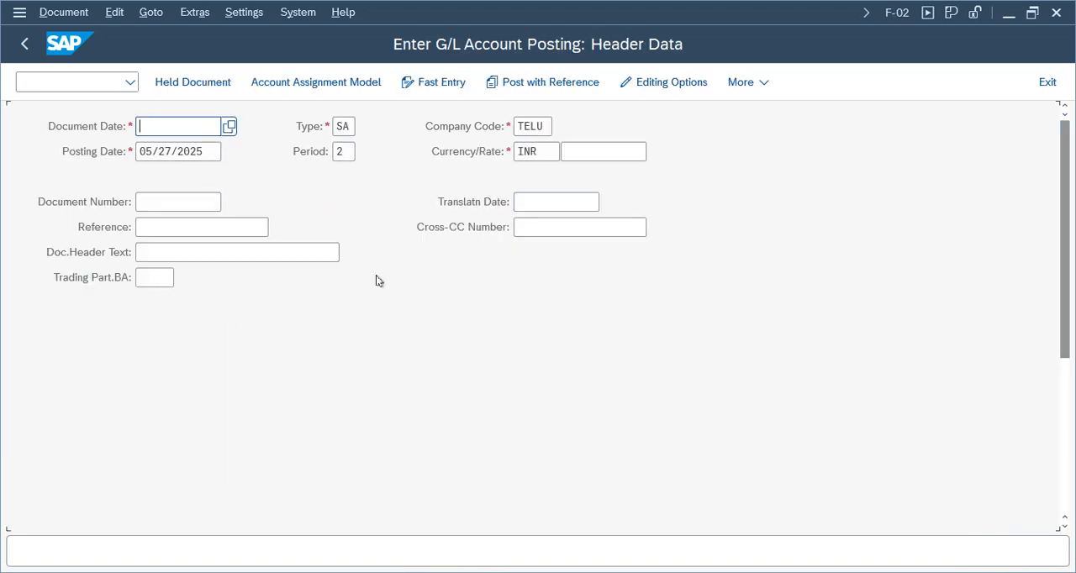
Exit the F-02 posting entry, discarding its data, and switch to the FI Working Notes and Configuration Settings spreadsheet.
click(1051, 82)
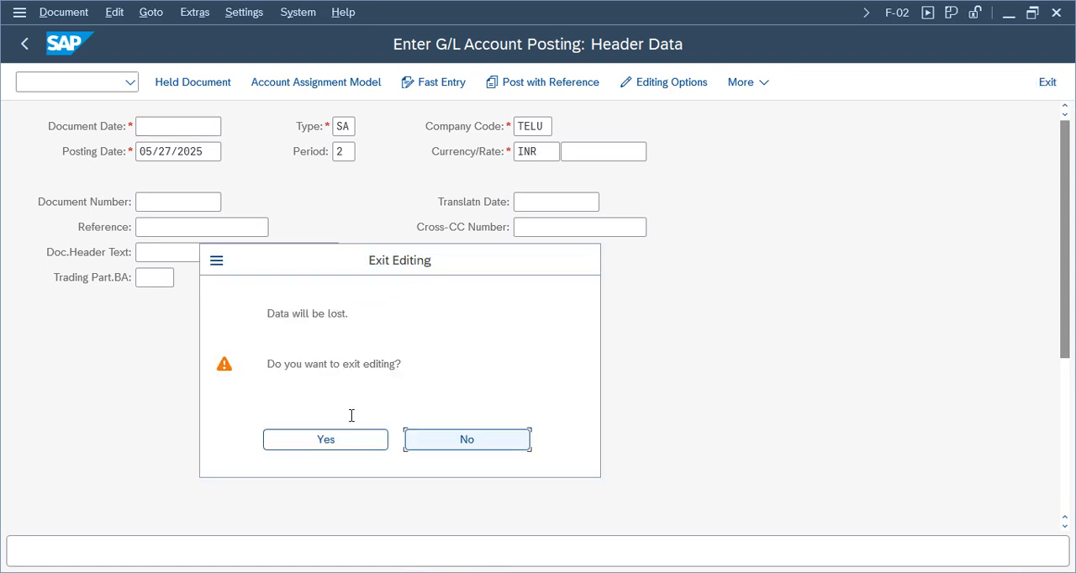
click(337, 441)
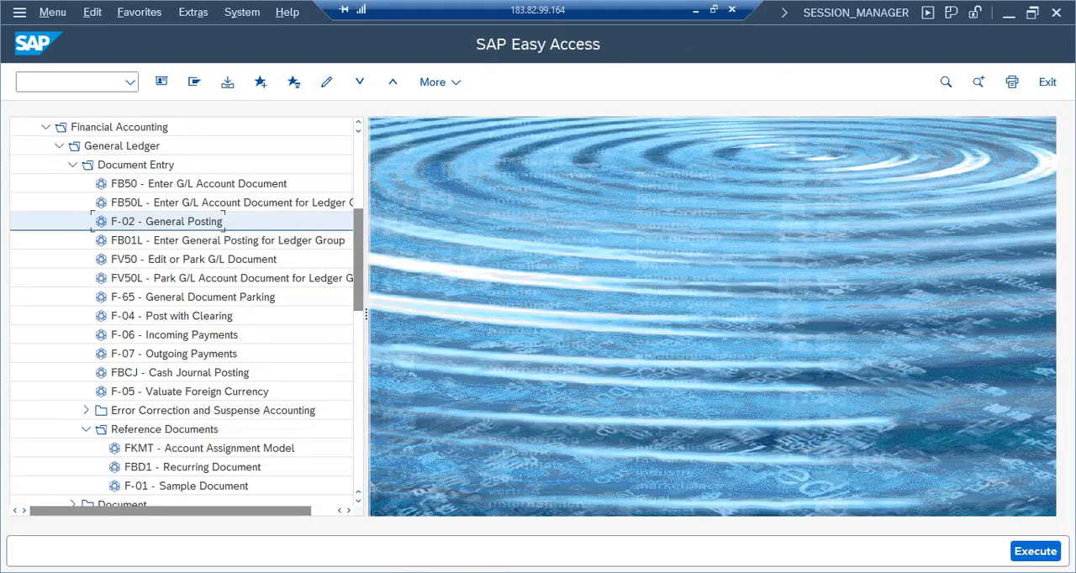
click(696, 11)
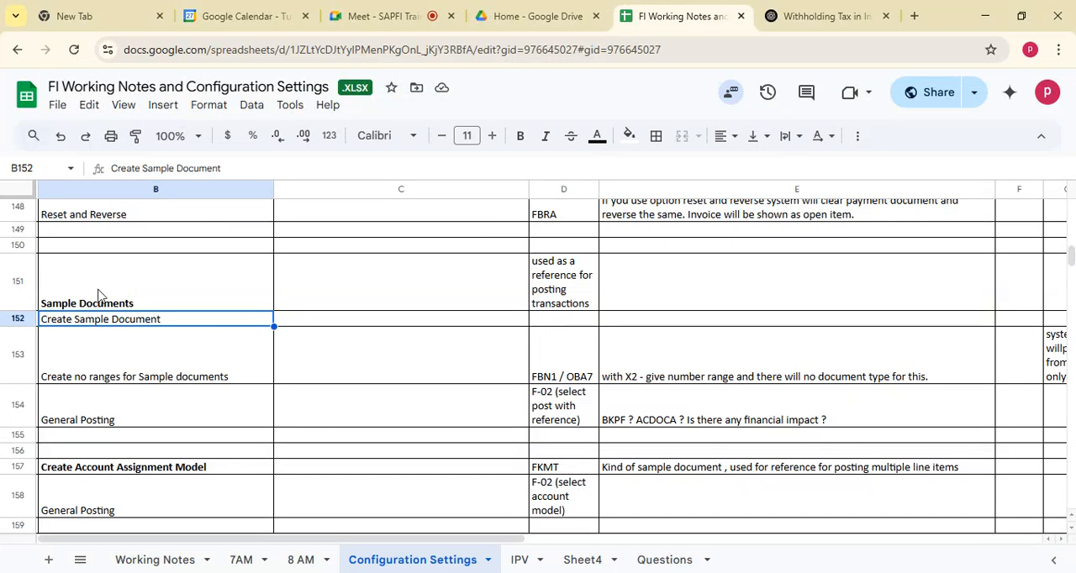
Examine the configuration notes on creating an account assignment model with FKMT and its general posting in rows 157 and 158.
click(104, 374)
click(94, 471)
key(Down)
key(Down)
key(Down)
key(Down)
key(Down)
key(Down)
key(Down)
key(Down)
key(Down)
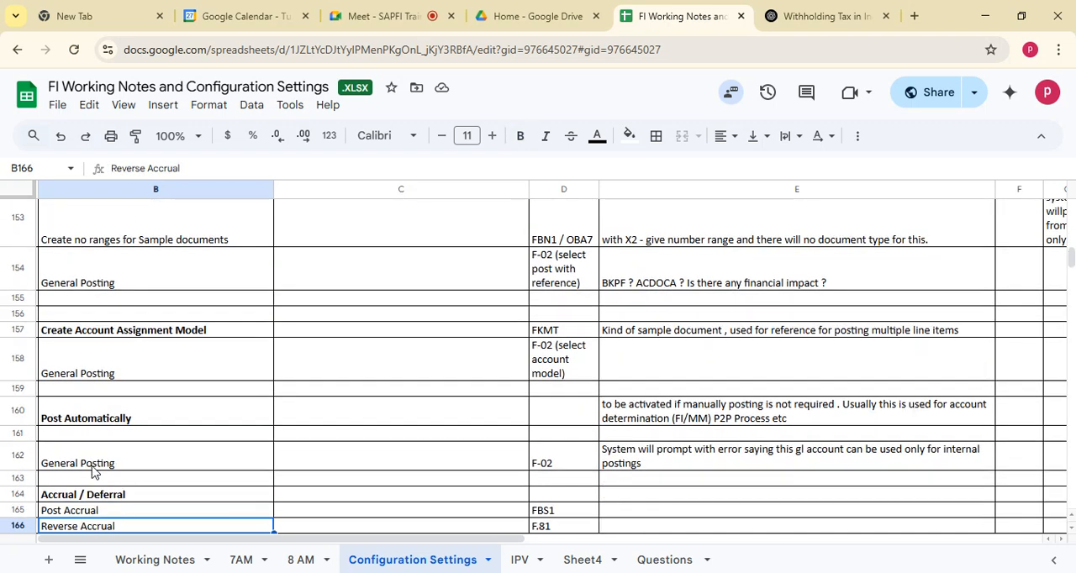
key(Down)
key(Down)
click(125, 287)
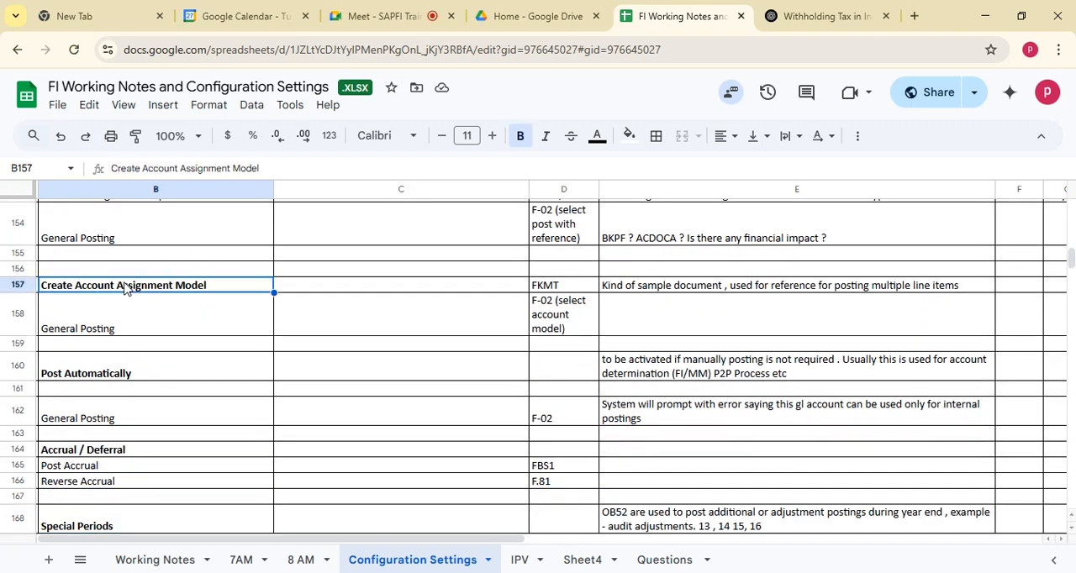
drag(125, 284, 634, 335)
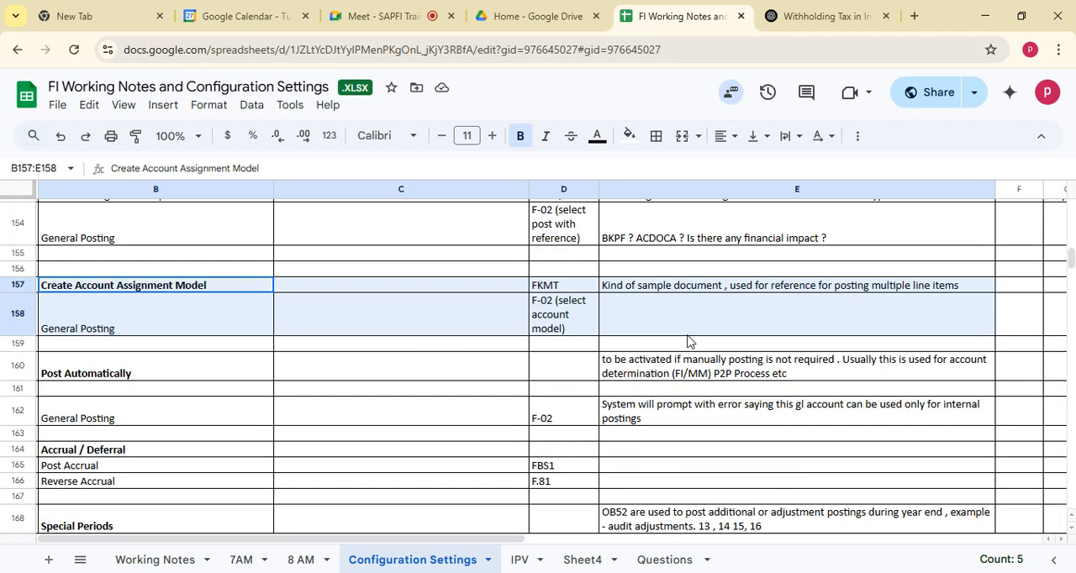
click(81, 301)
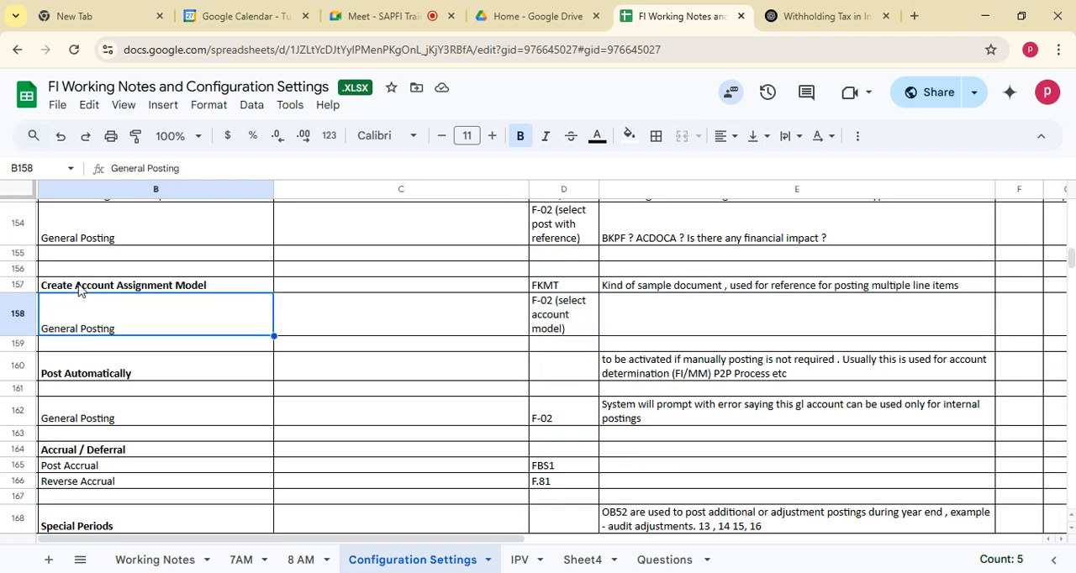
mouse_move(79, 290)
mouse_down()
mouse_move(645, 295)
mouse_move(701, 334)
mouse_up()
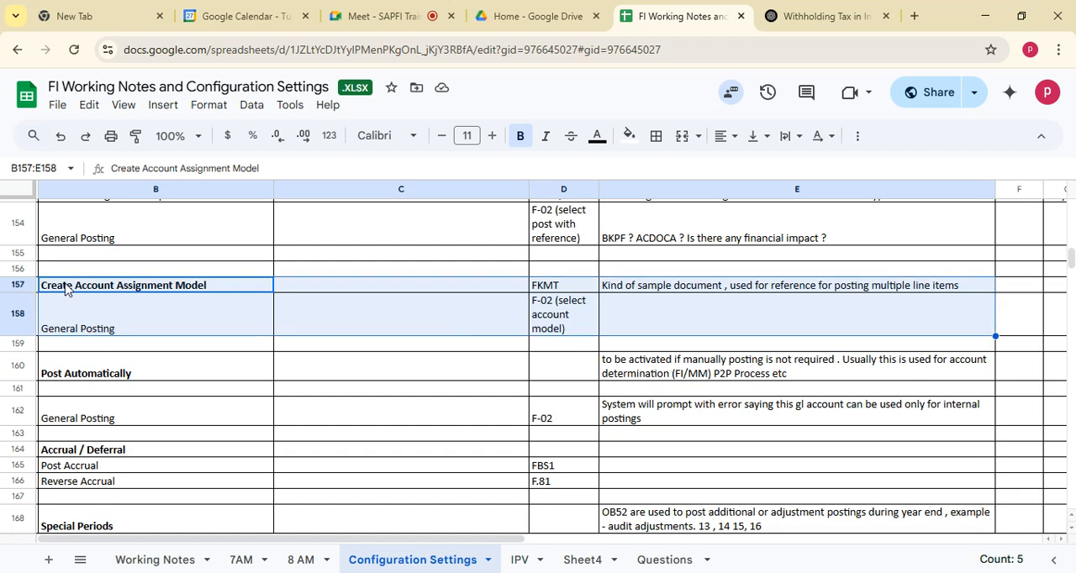
click(76, 311)
click(84, 287)
click(99, 324)
click(101, 290)
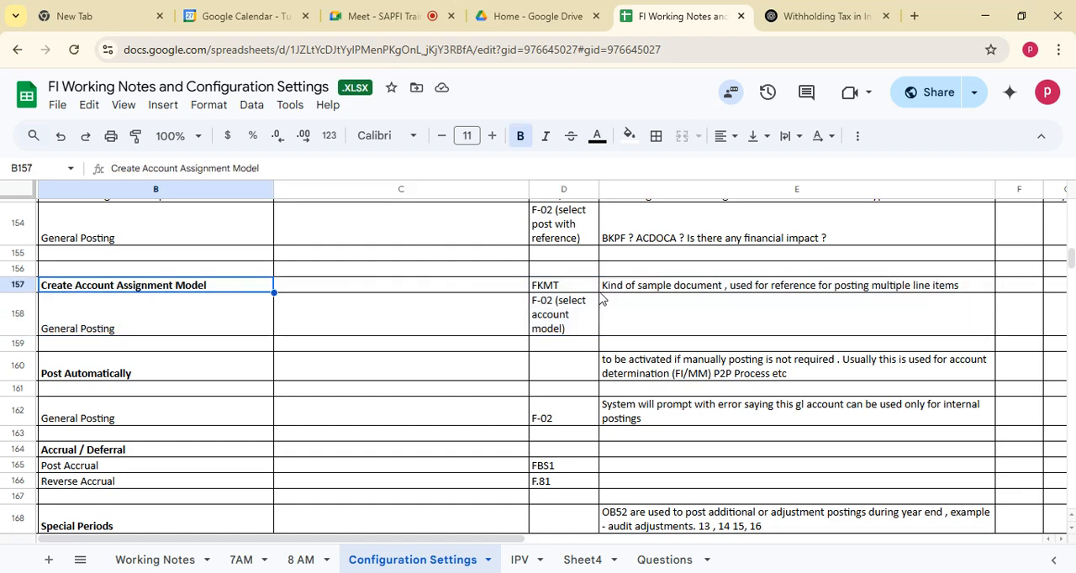
click(547, 286)
click(229, 287)
Switch to SAP Easy Access, open FKMT from the reference documents, and start creating account assignment model TELUGL.
key(alt+Tab)
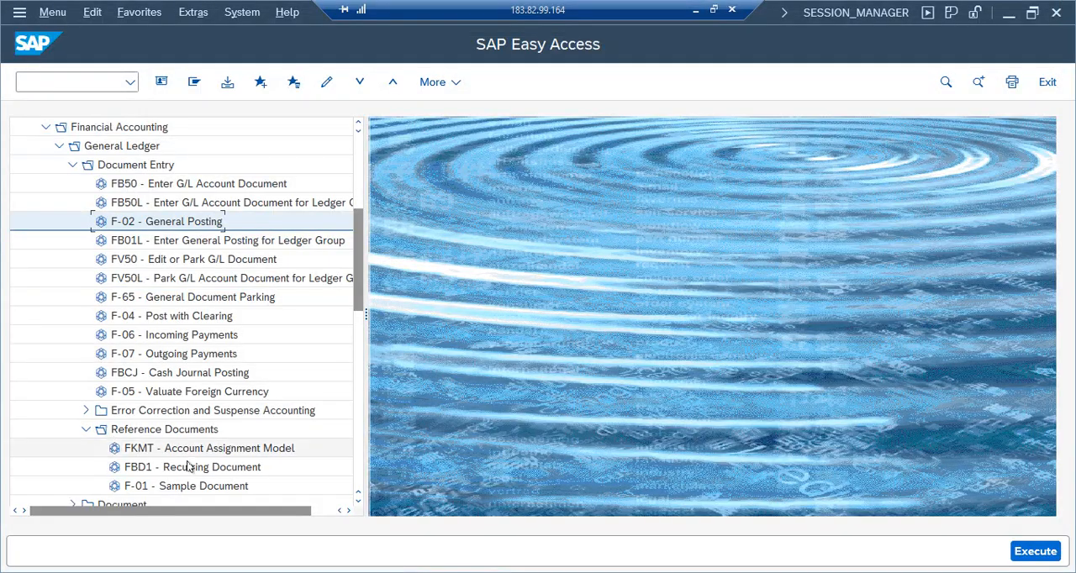
click(125, 165)
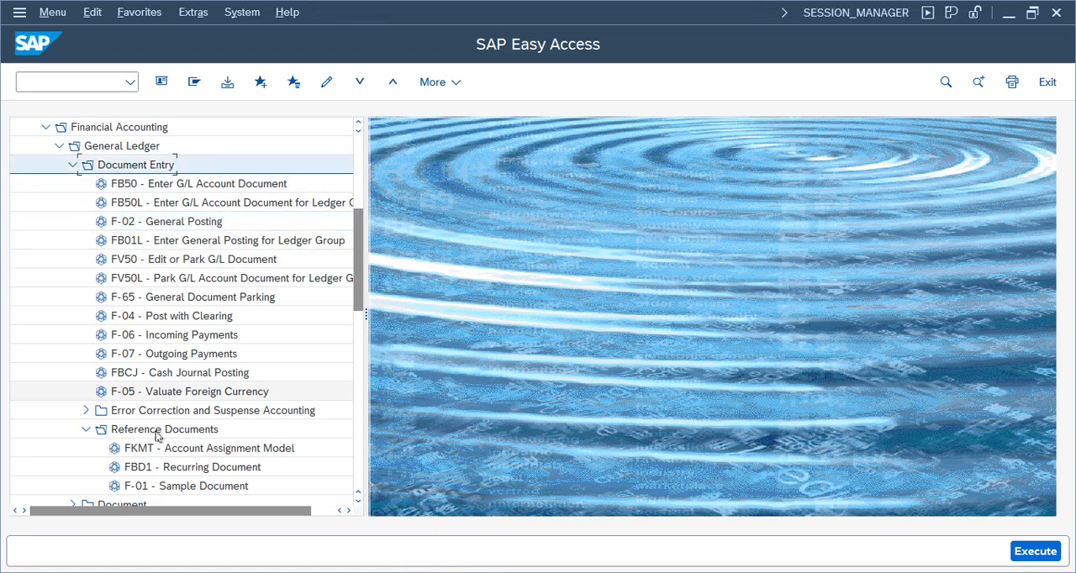
click(157, 432)
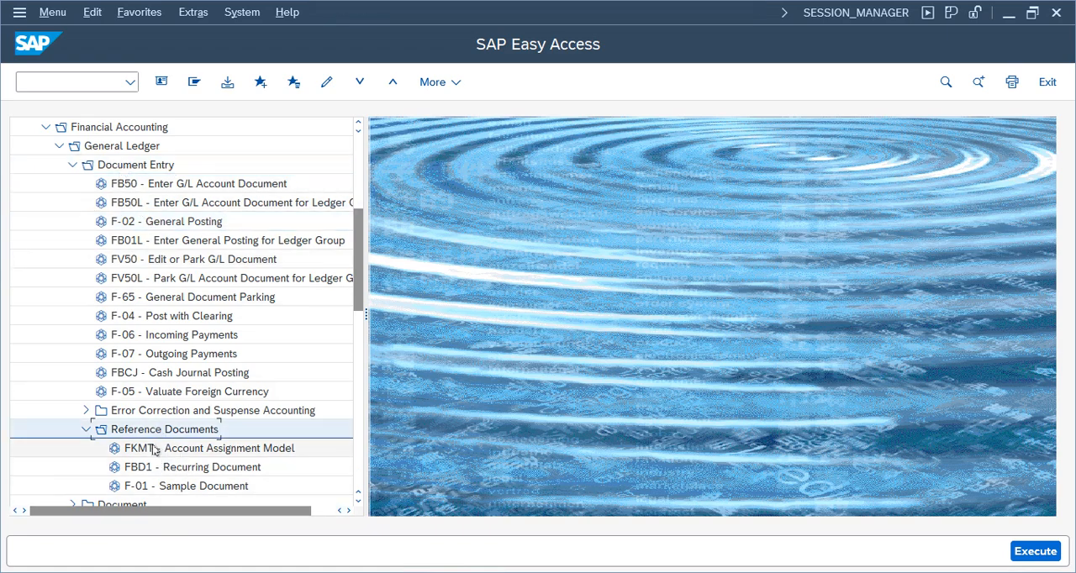
double_click(210, 452)
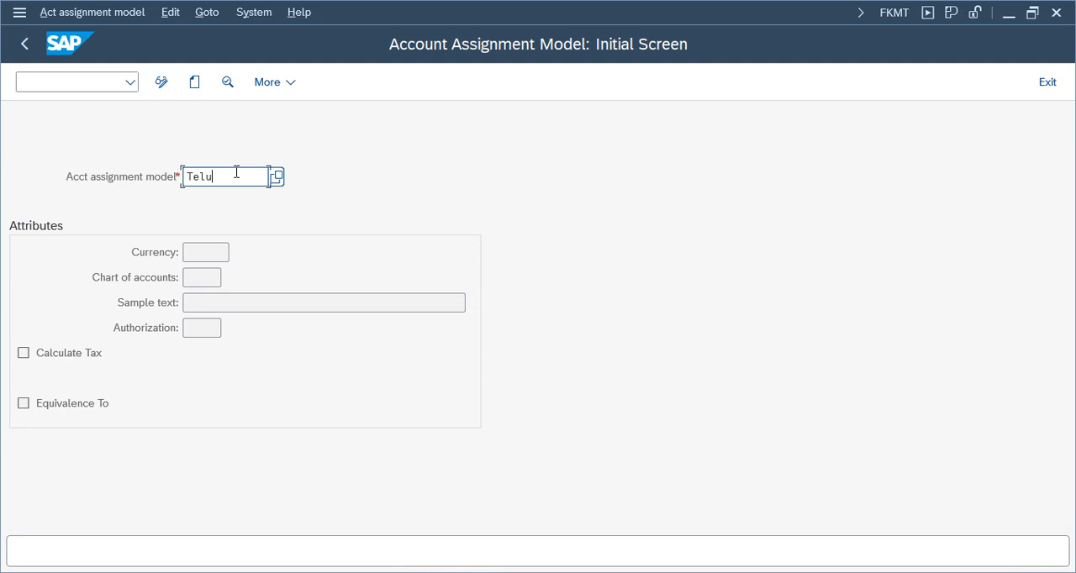
click(194, 81)
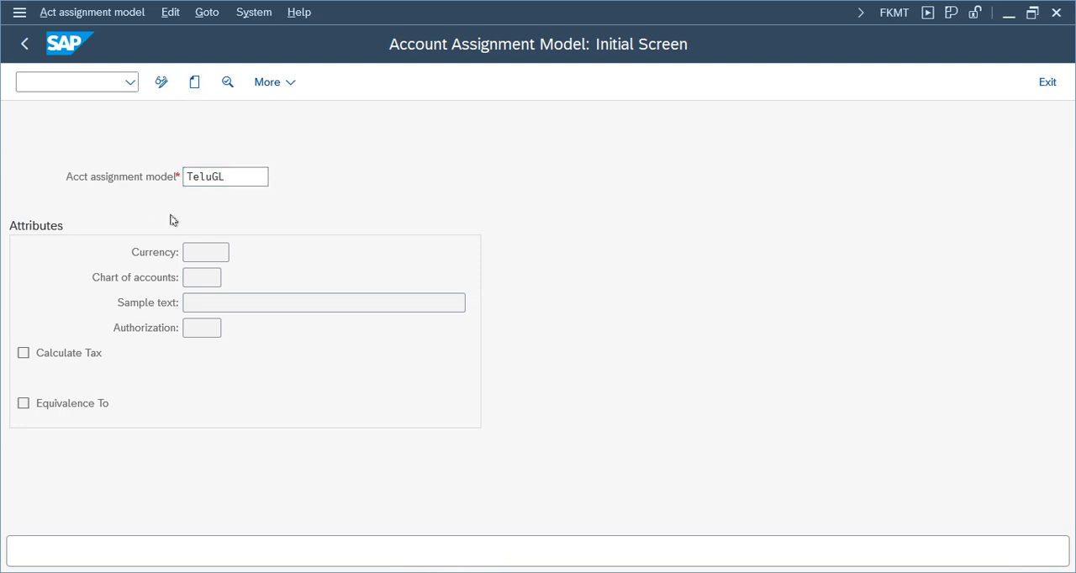
Fill in the model header with currency INR, chart of accounts TCOA and sample text "telus for gl aam".
click(205, 277)
text(inr)
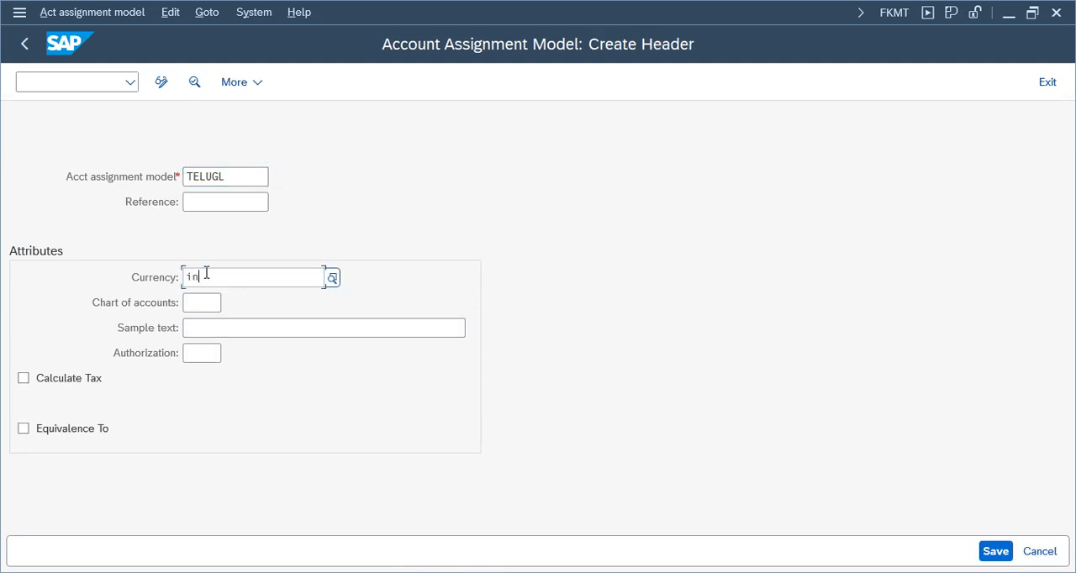
key(Tab)
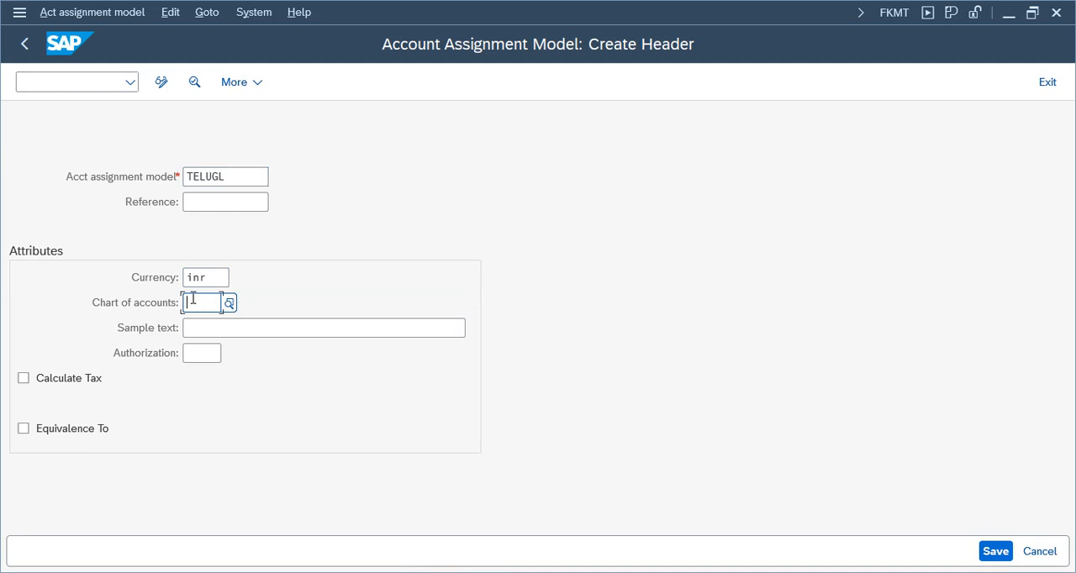
text(tcoa)
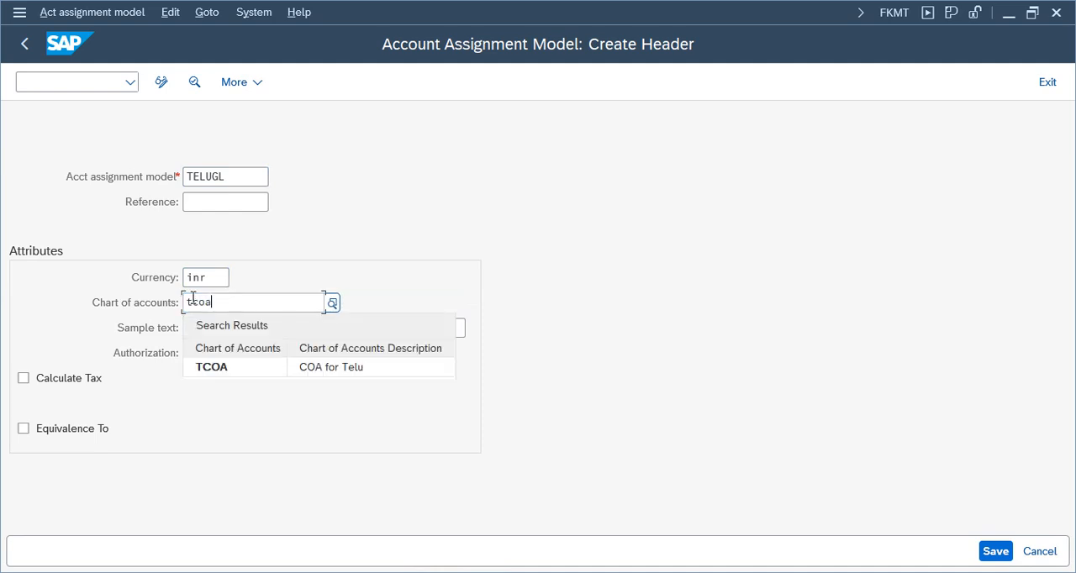
click(252, 365)
click(249, 324)
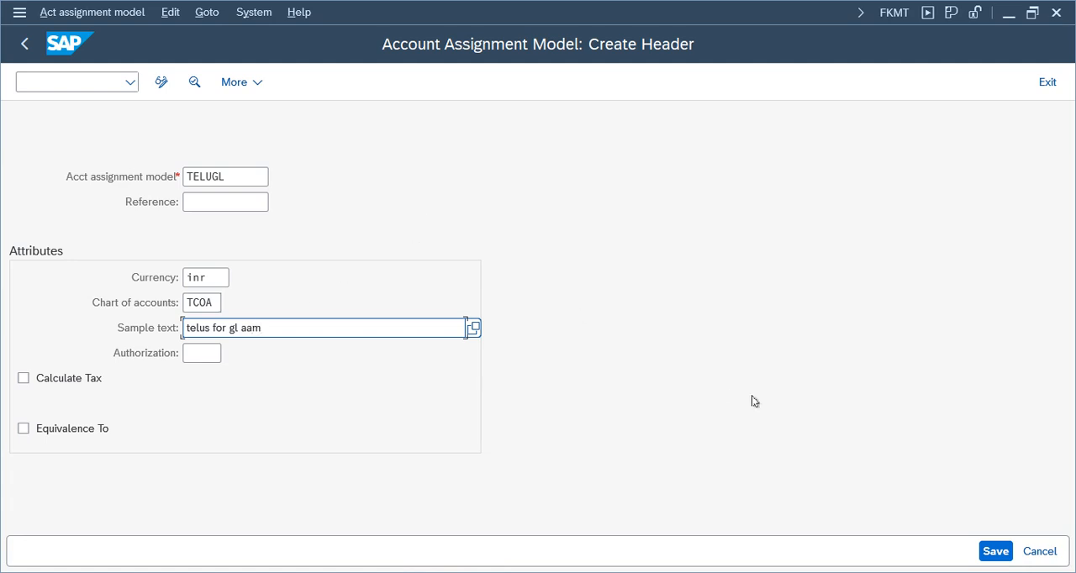
Try to save the model header, and open the model's line items for entry.
key(Return)
key(ctrl+s)
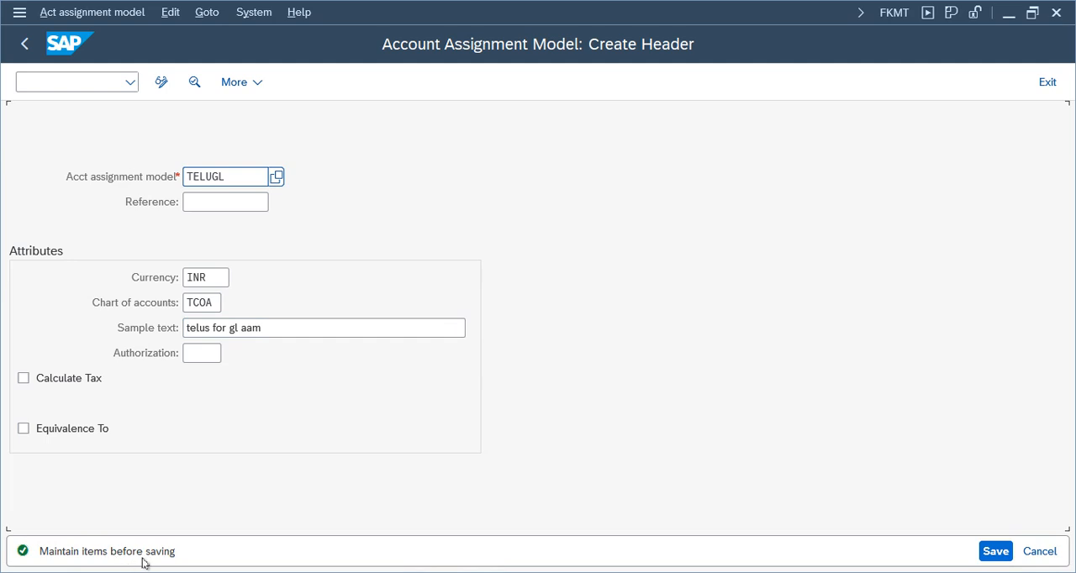
click(168, 14)
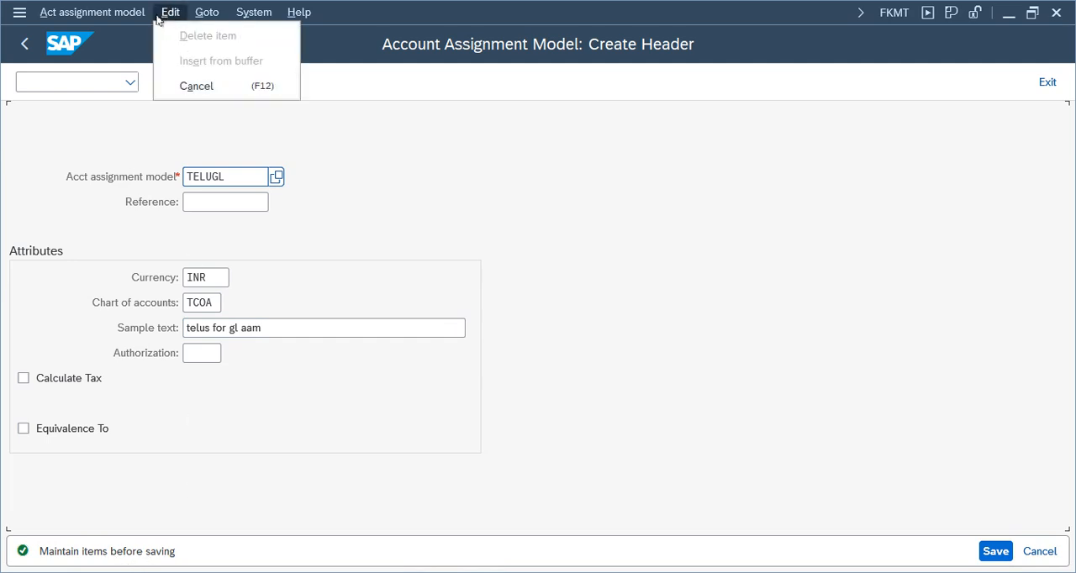
click(207, 13)
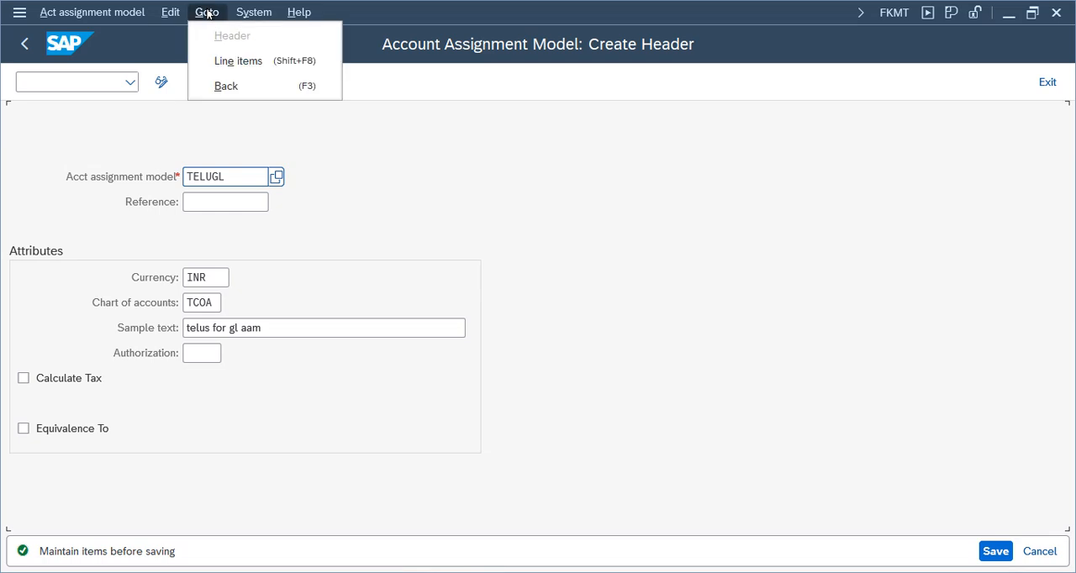
click(243, 64)
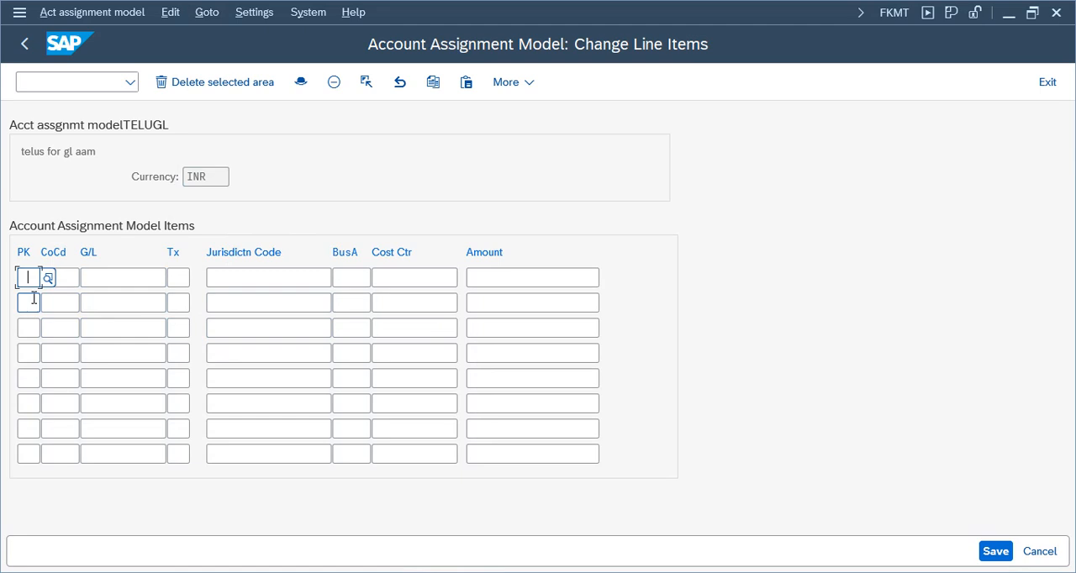
Enter posting keys 40, 50, 40 and 50 on the first four line items of the model.
text(40)
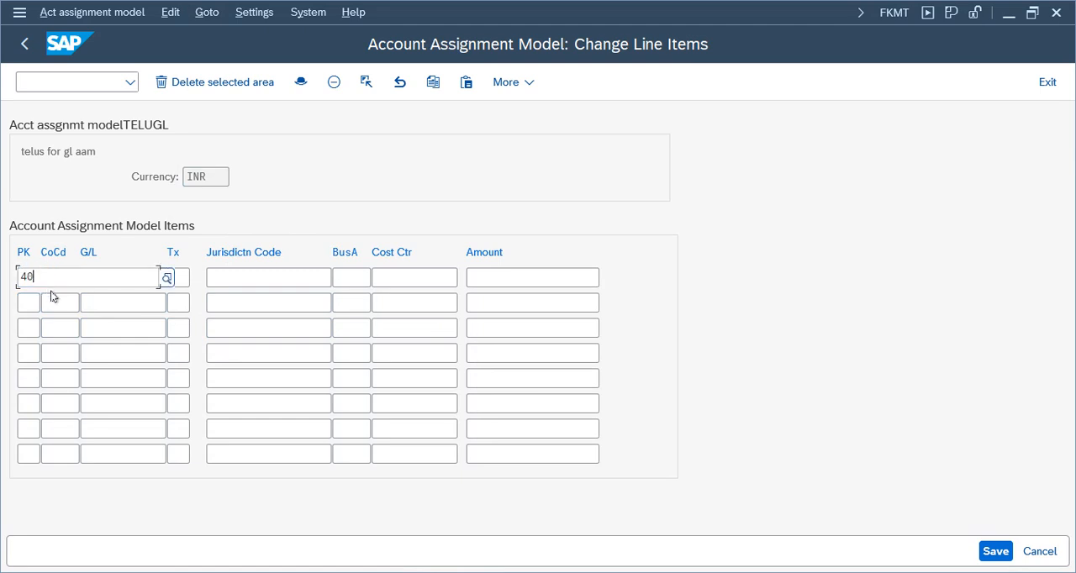
click(25, 302)
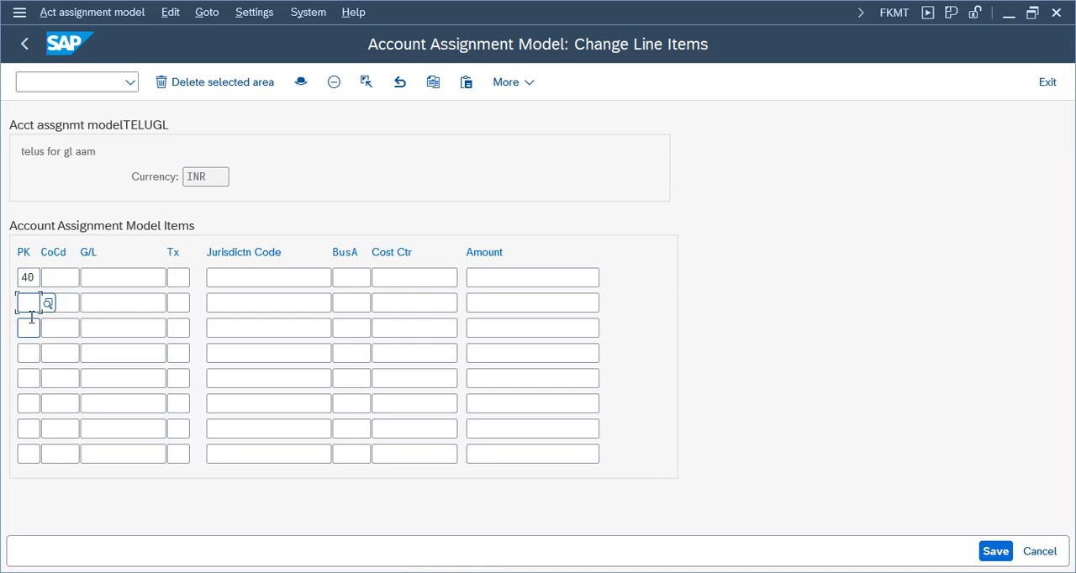
text(50)
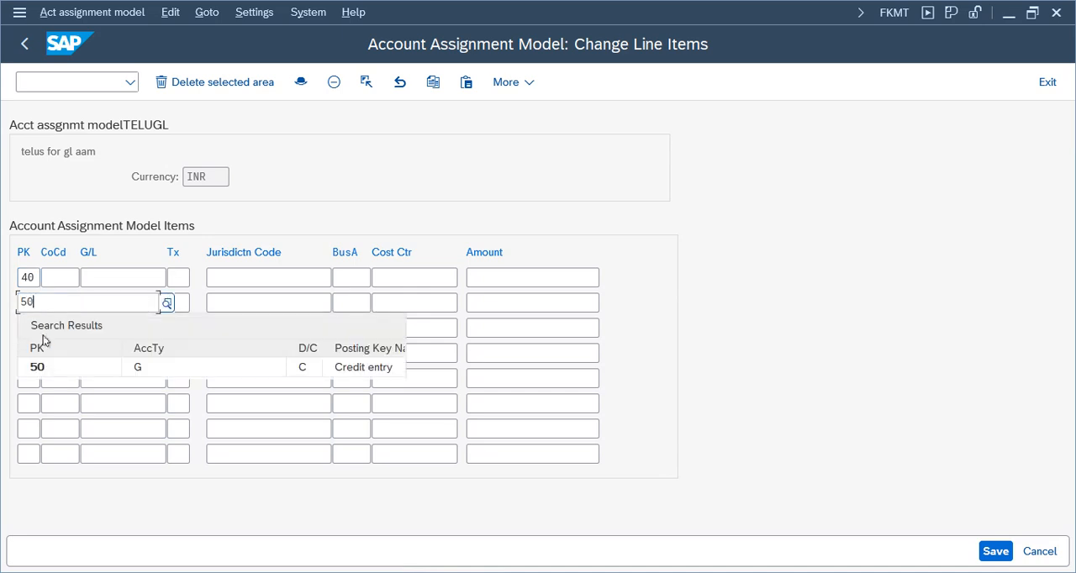
click(43, 364)
click(27, 329)
text(40)
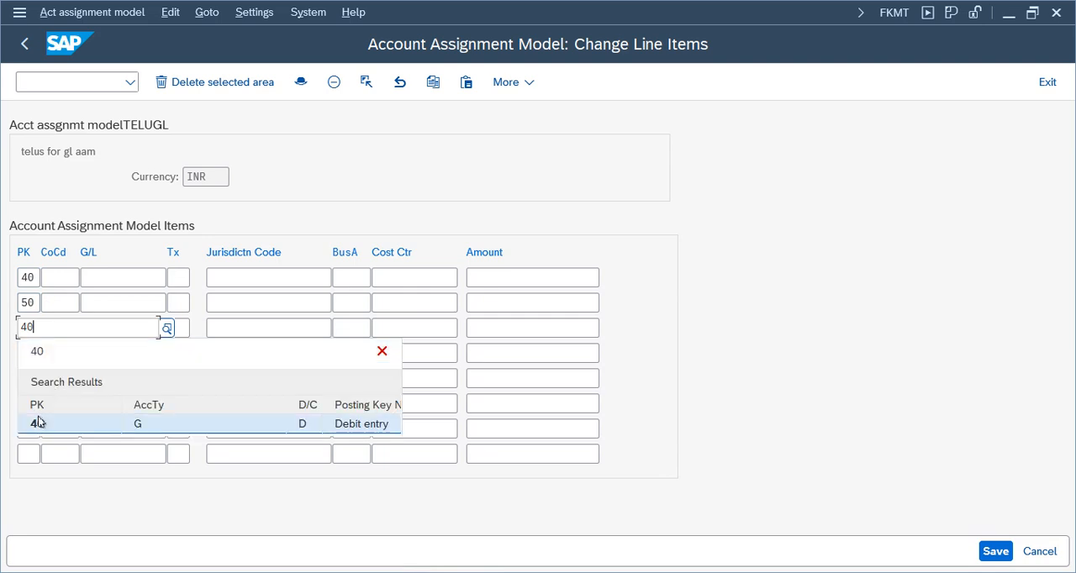
click(38, 423)
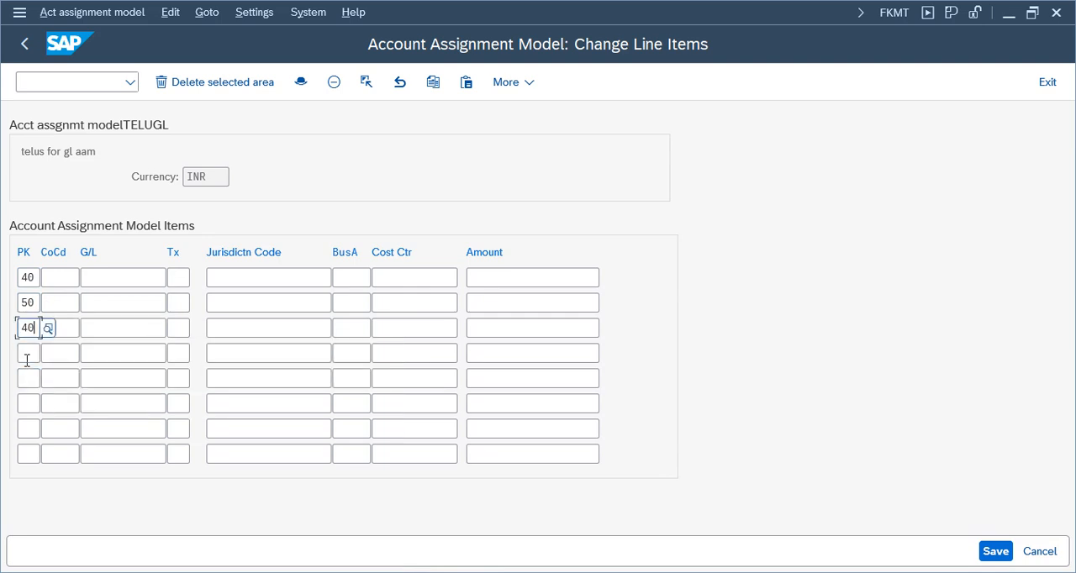
click(27, 353)
text(50)
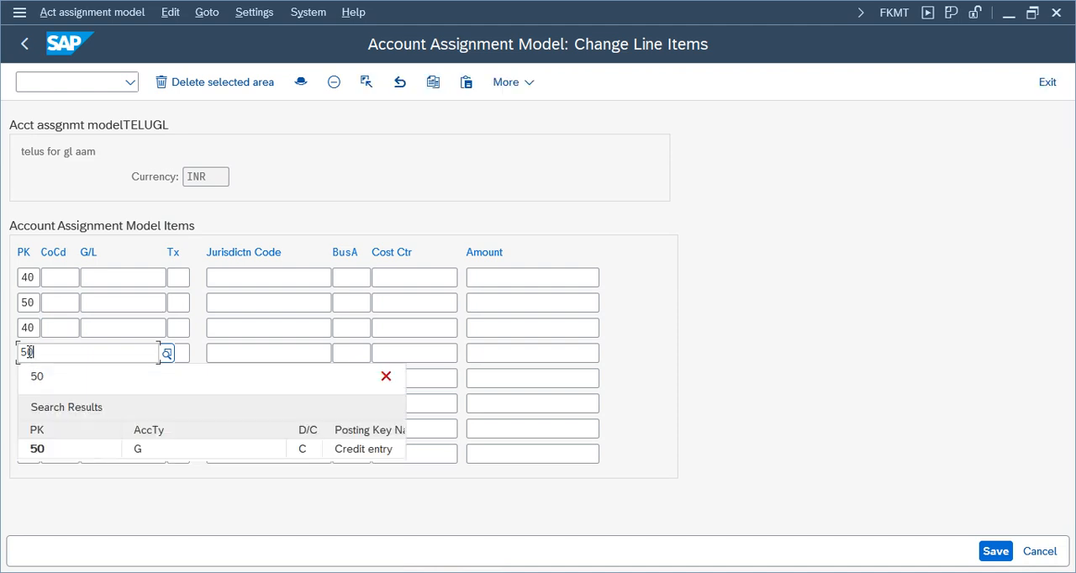
Set the company code to telu on all four line items.
click(64, 283)
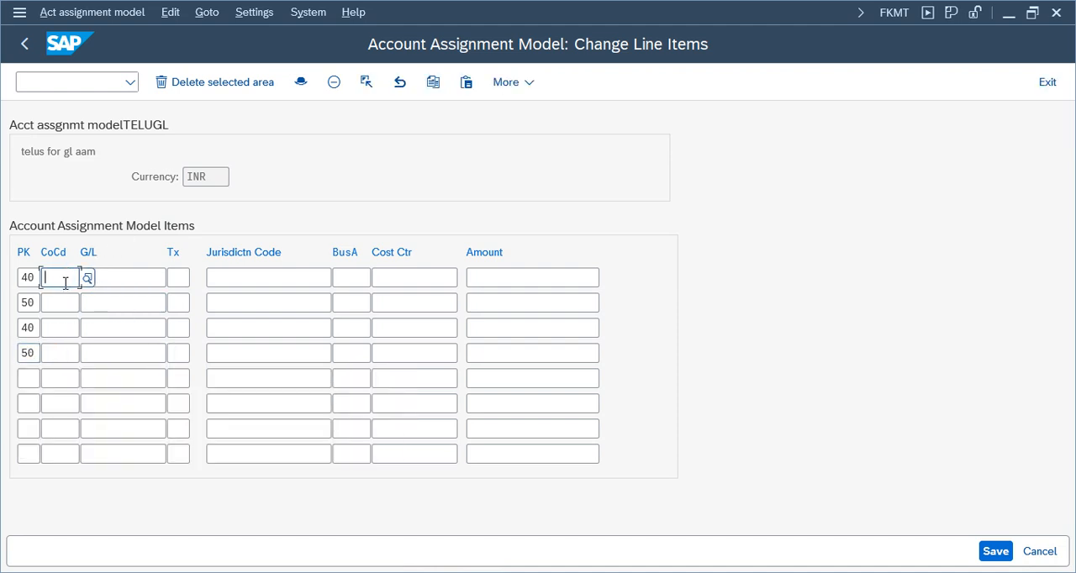
text(telu)
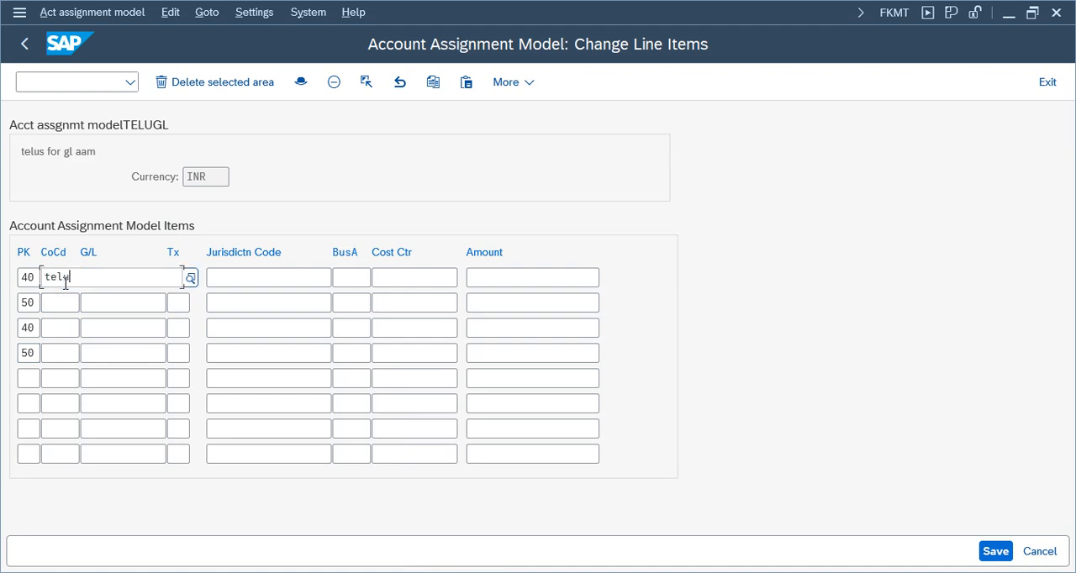
drag(70, 276, 17, 275)
key(ctrl+c)
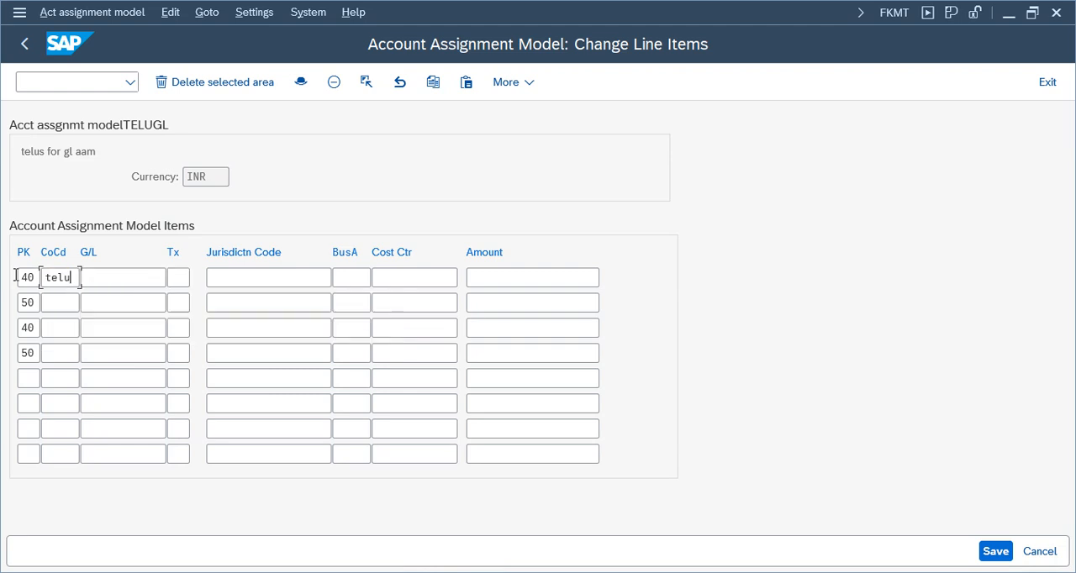
click(65, 299)
key(ctrl+v)
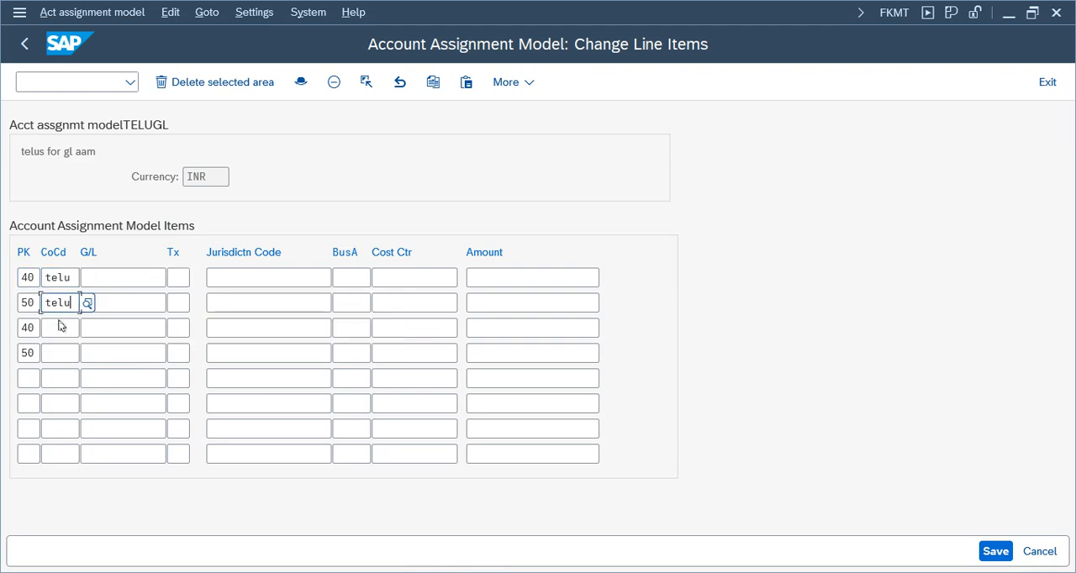
key(Tab)
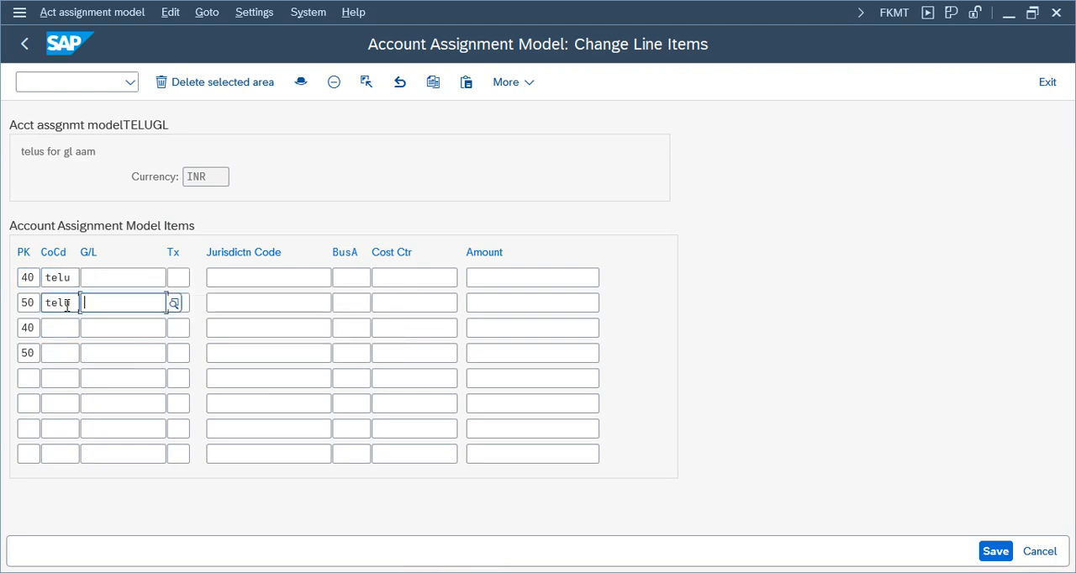
click(59, 328)
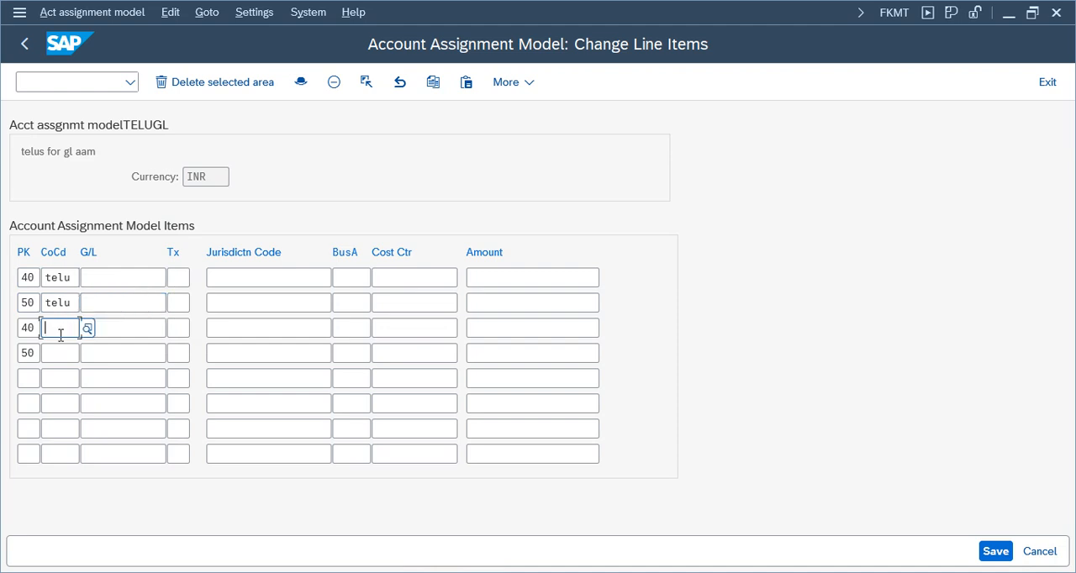
text(telu)
click(60, 354)
text(telu)
Assign G/L account 1000 to both posting key 40 lines and 1001 to both posting key 50 lines.
click(124, 278)
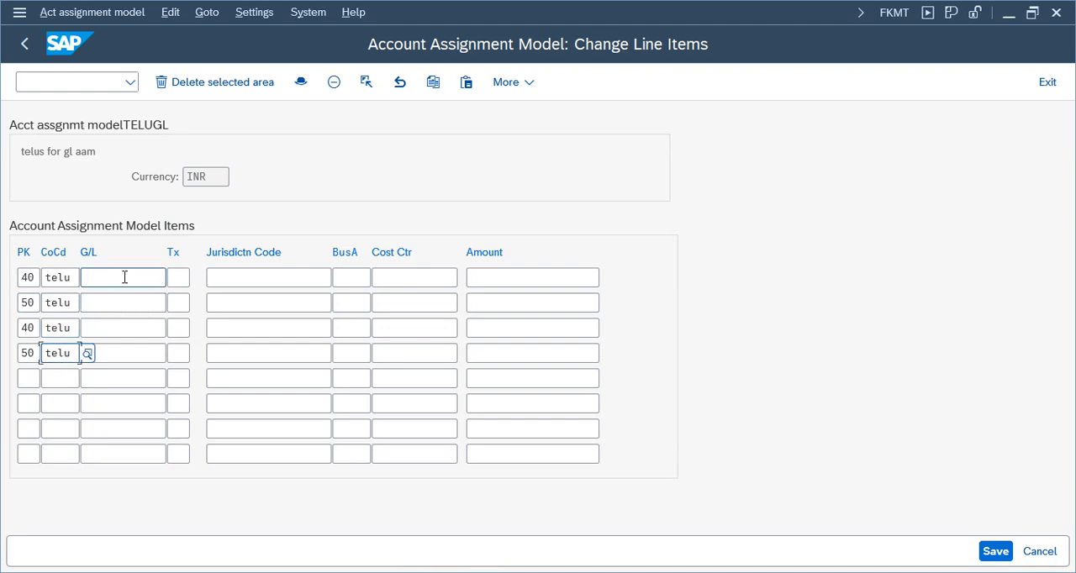
text(1000)
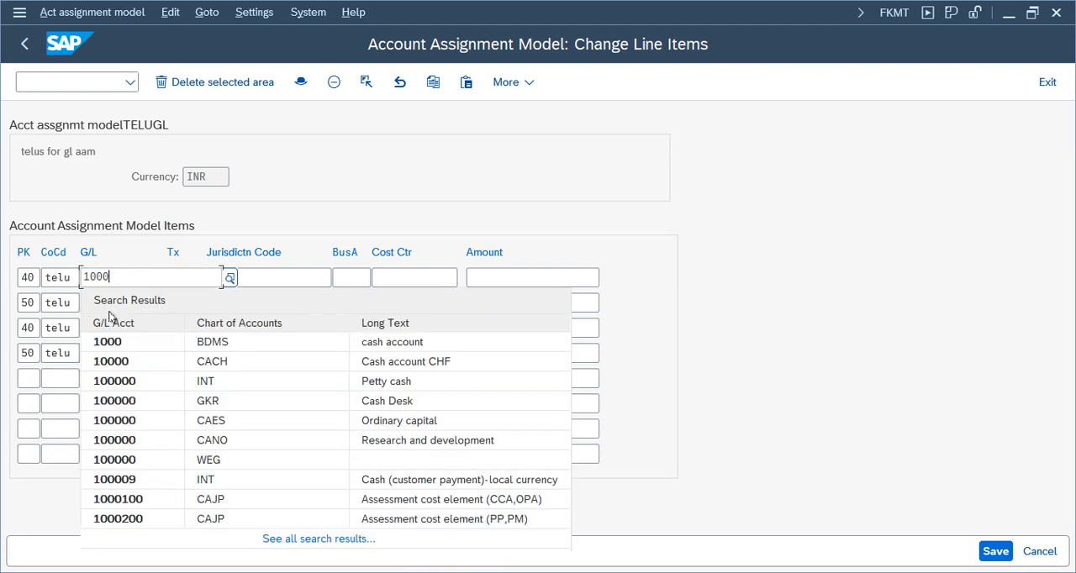
click(109, 339)
click(104, 302)
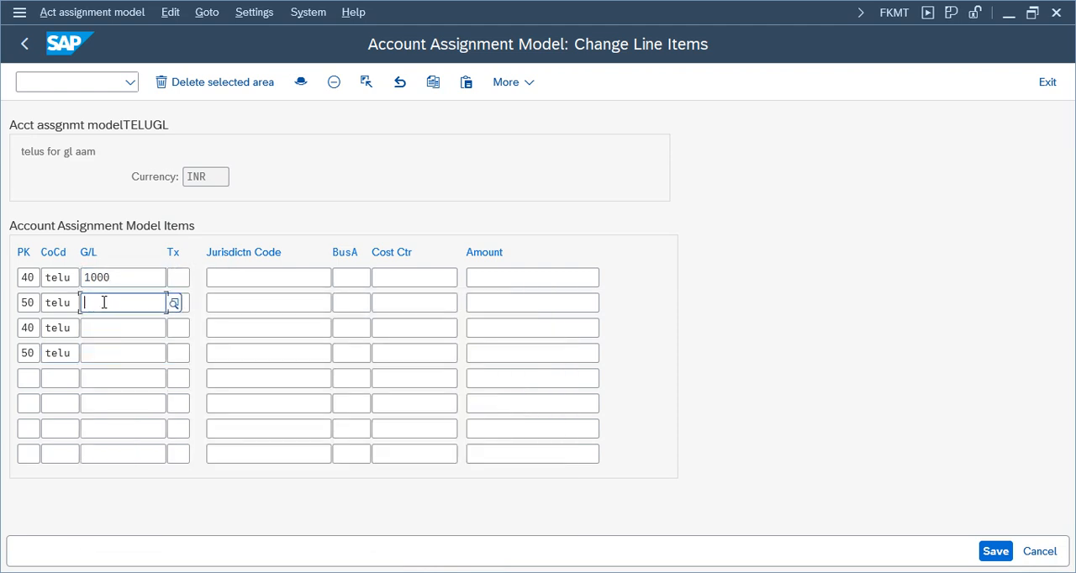
text(1000)
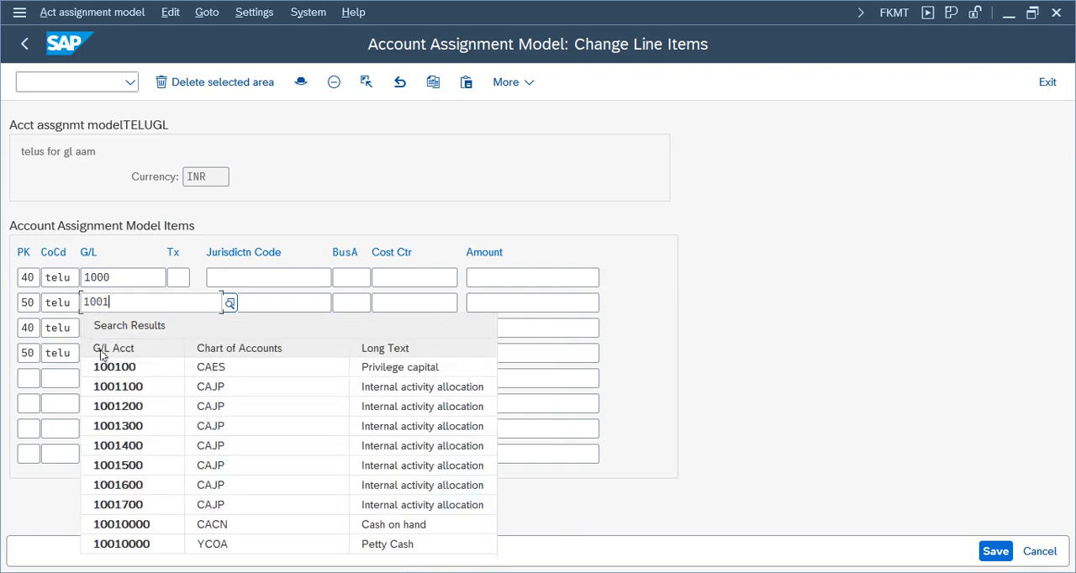
click(58, 330)
click(120, 329)
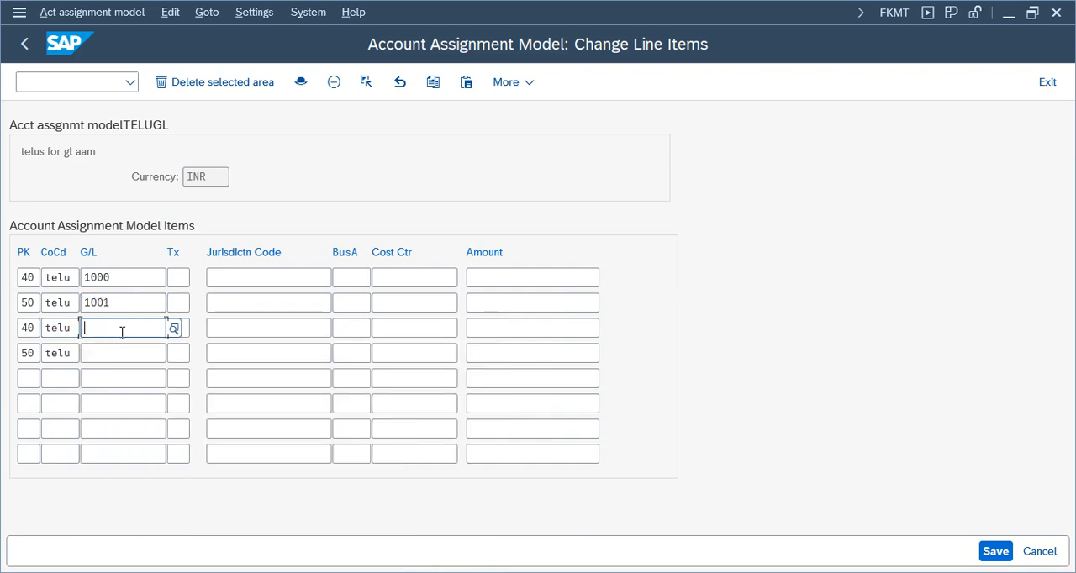
text(1000)
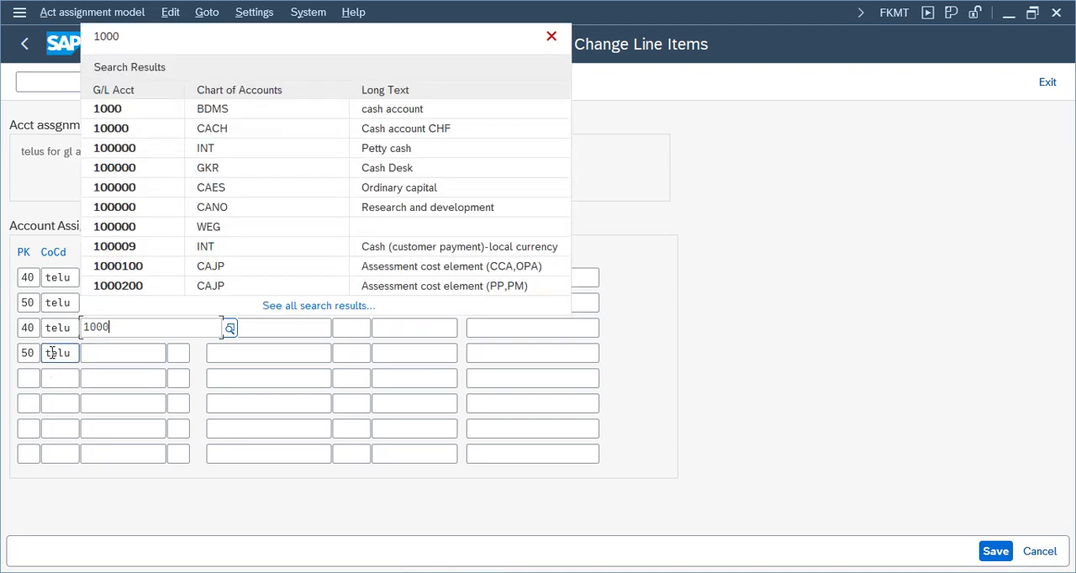
click(137, 353)
text(1001)
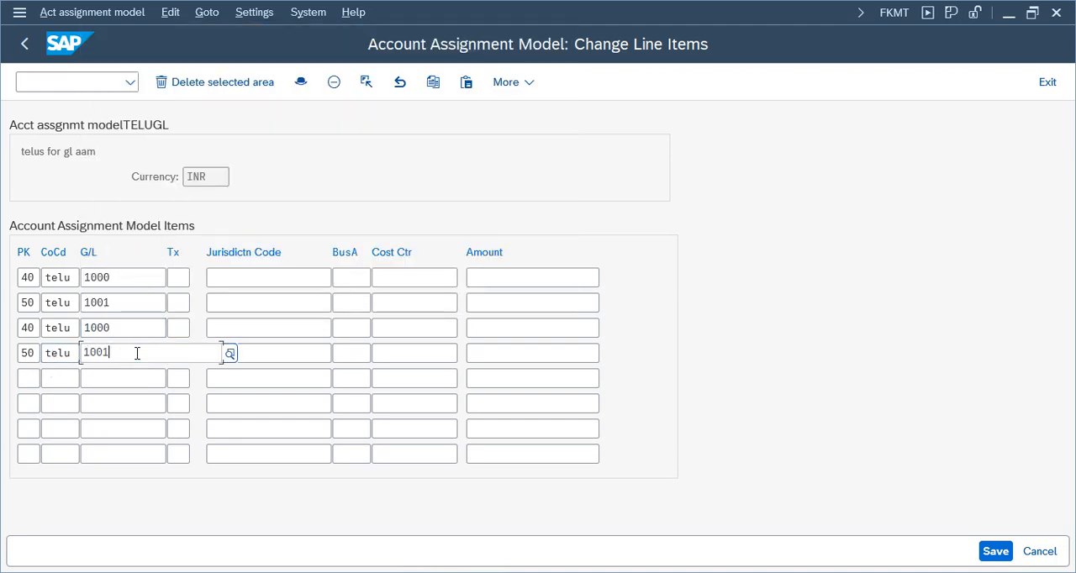
key(Escape)
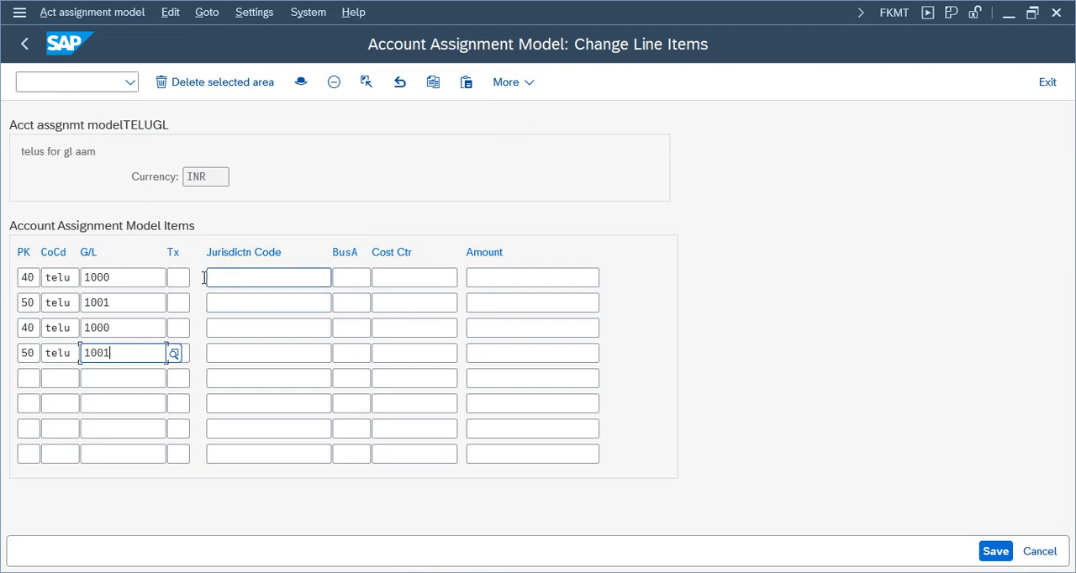
Enter an amount of 209 on all four line items, save the account assignment model, and exit to the start menu.
click(499, 278)
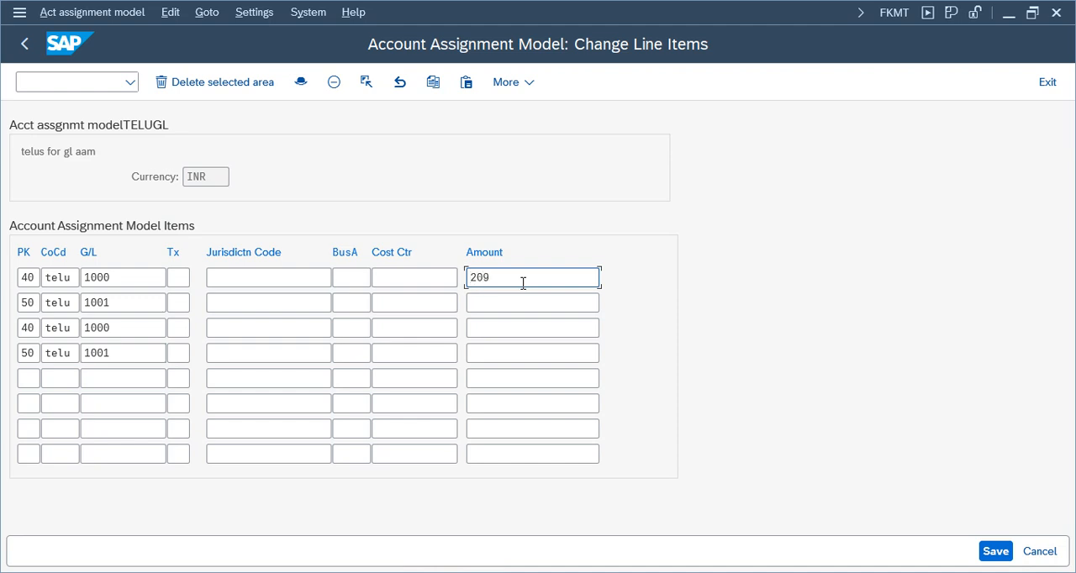
click(531, 304)
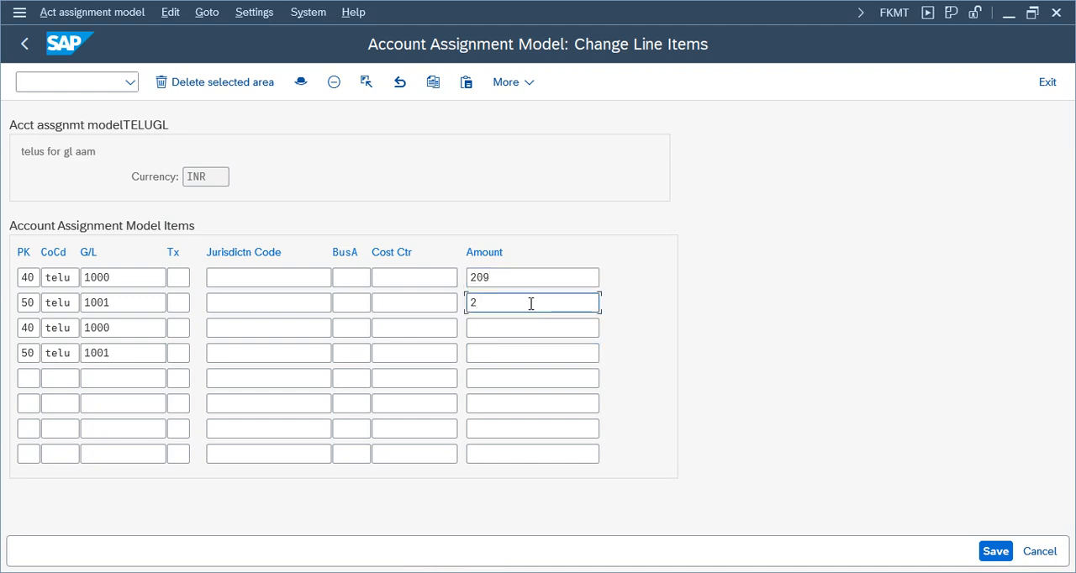
text(209)
click(507, 327)
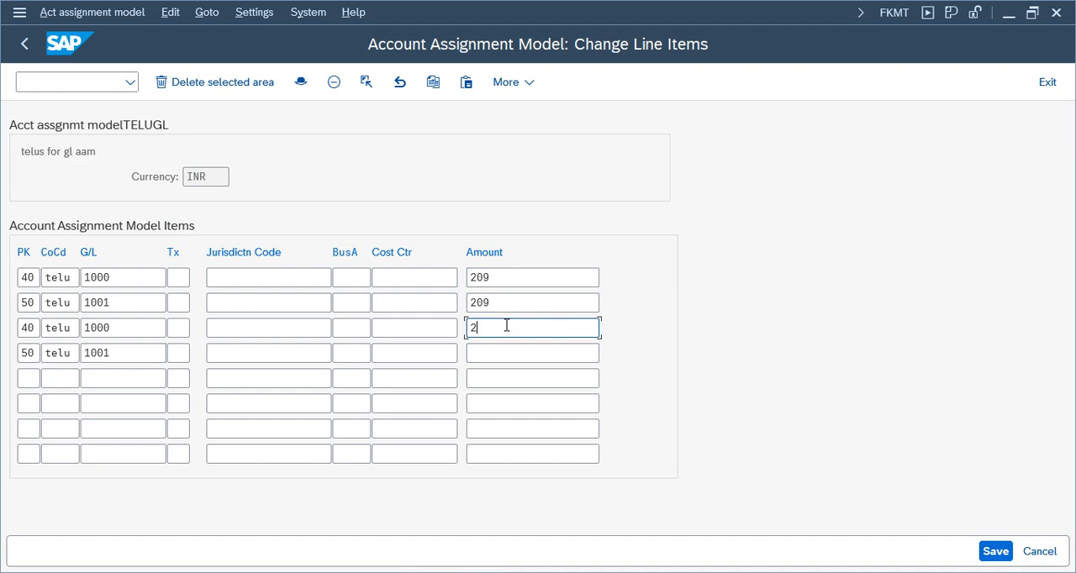
click(499, 353)
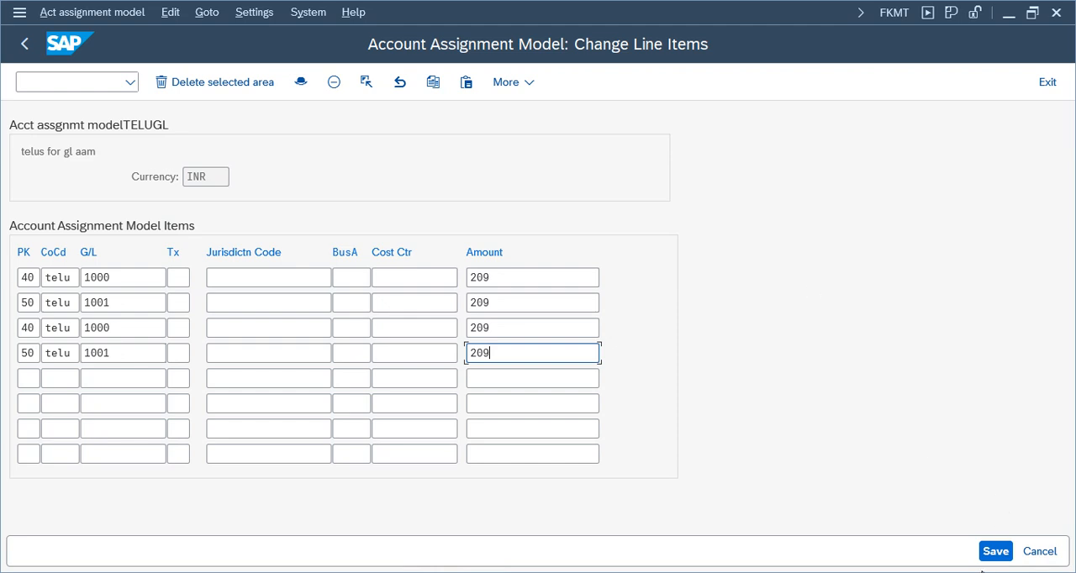
click(995, 550)
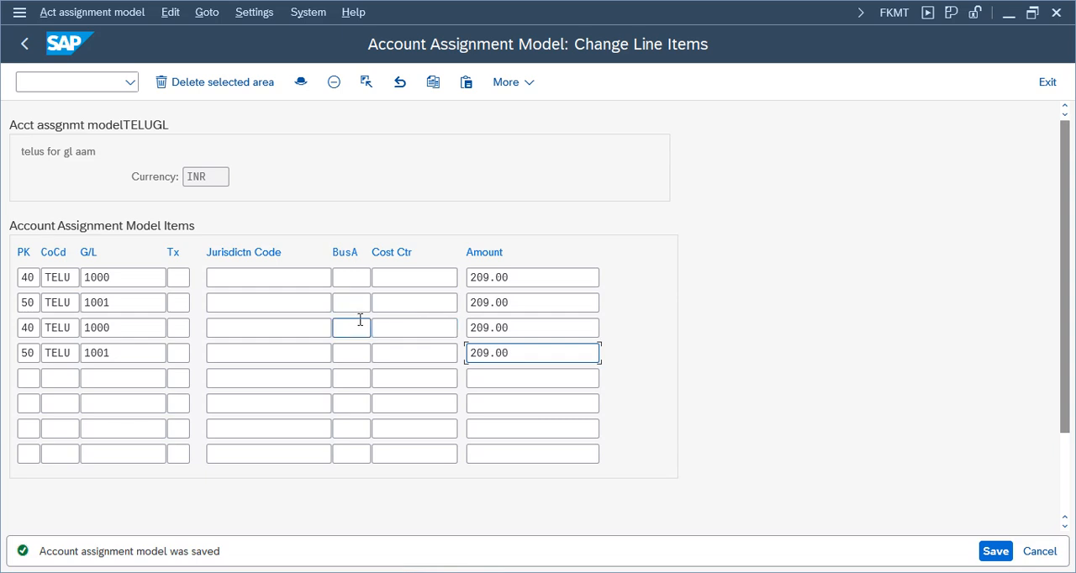
click(1048, 83)
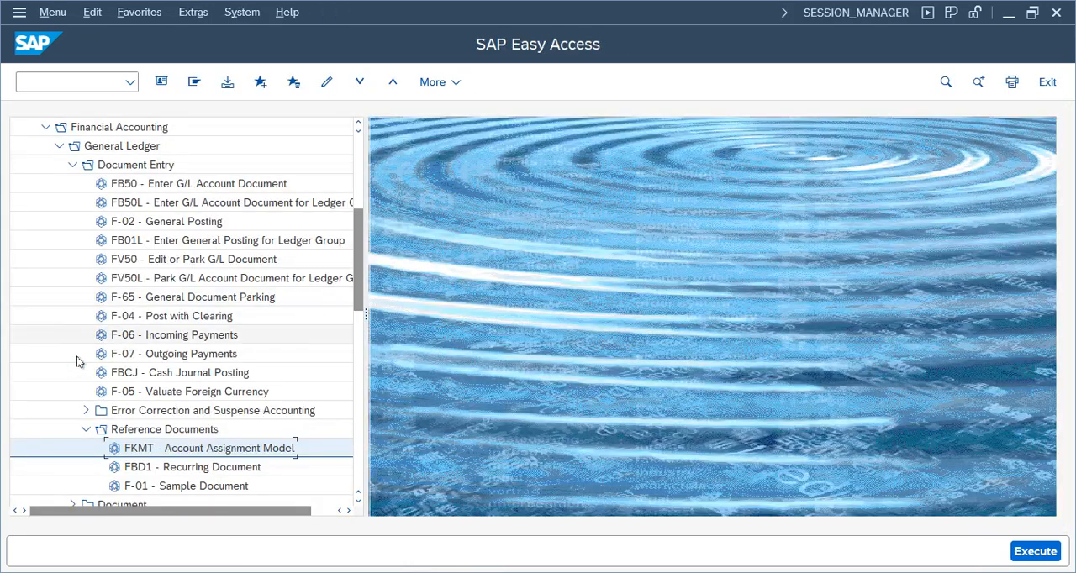
Start a general posting in F-02 using an account assignment model, with document date 05/27/2025.
double_click(143, 223)
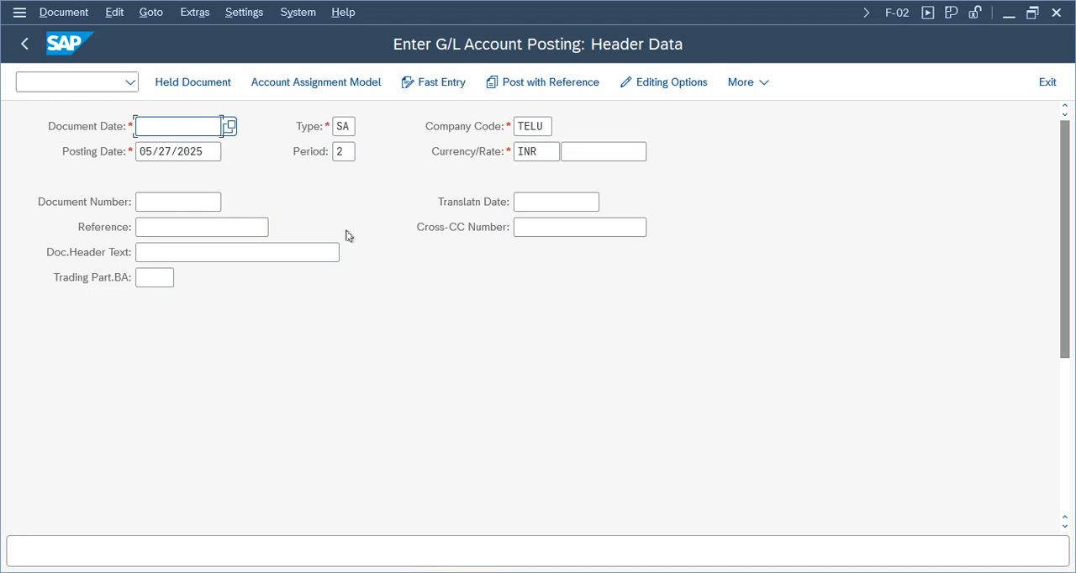
click(303, 85)
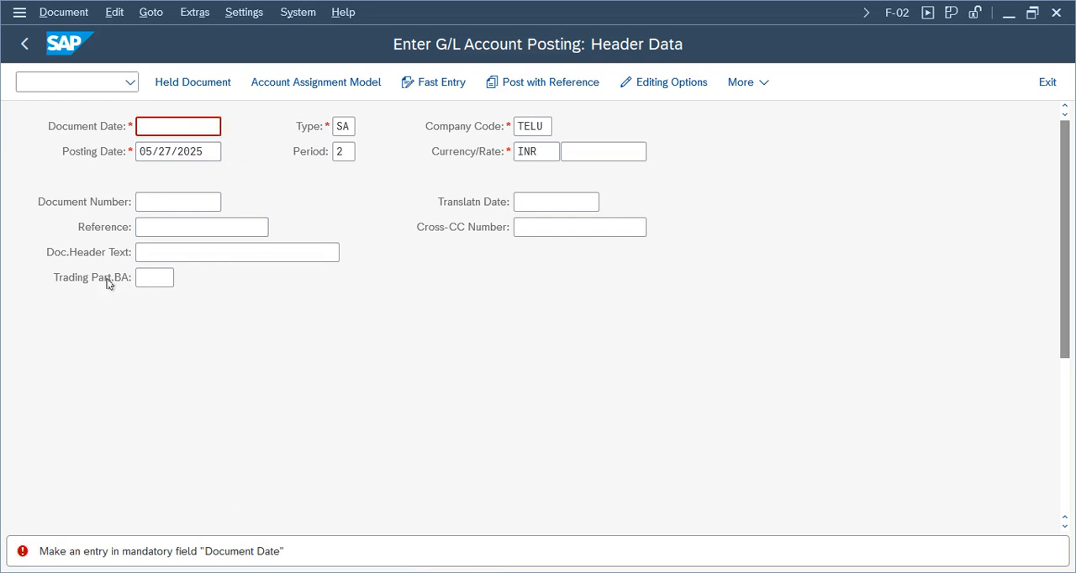
key(F4)
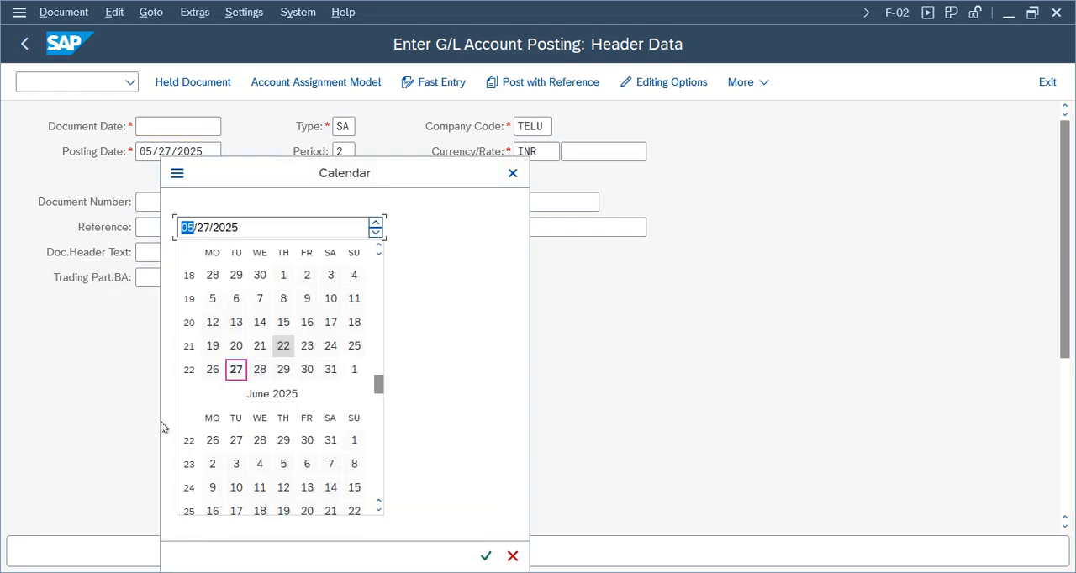
double_click(238, 370)
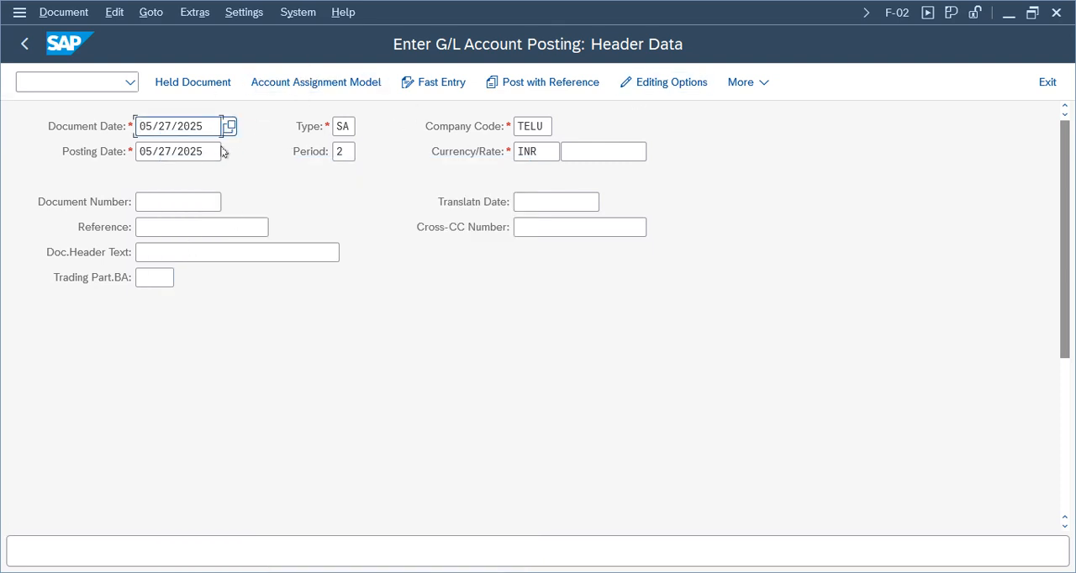
key(Return)
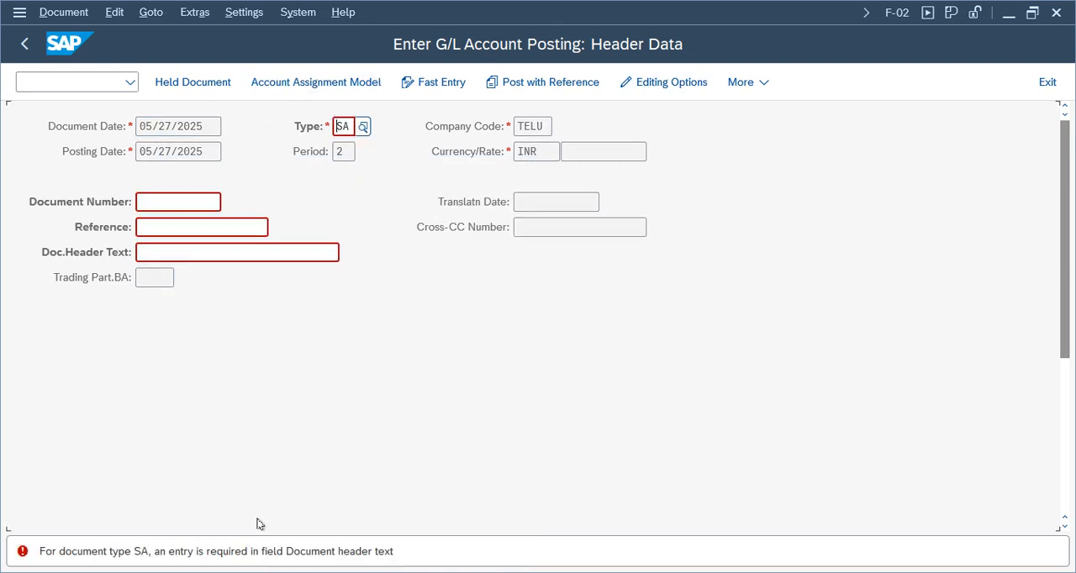
click(161, 249)
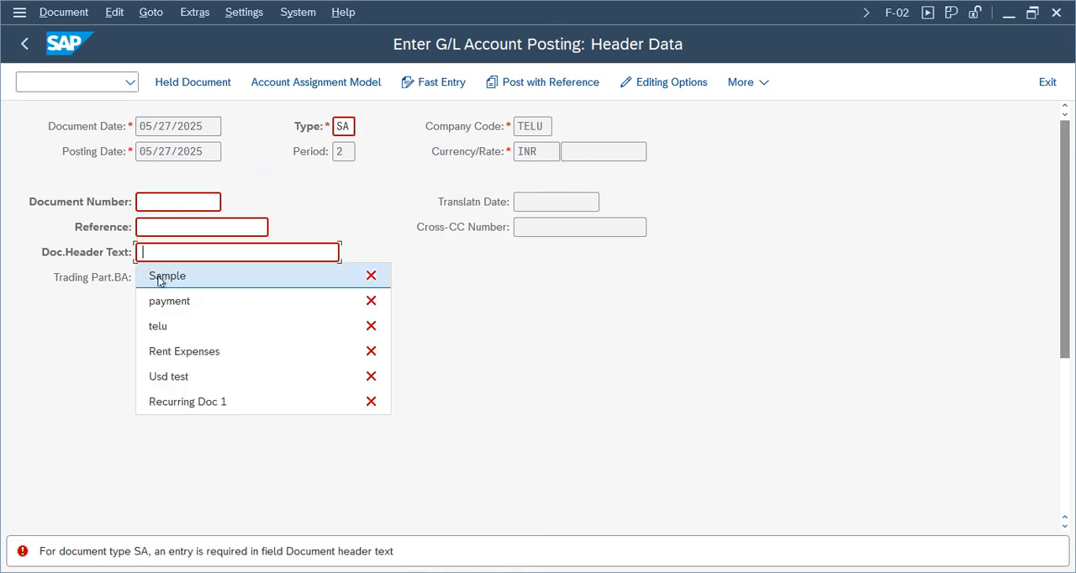
click(155, 275)
click(156, 225)
click(541, 285)
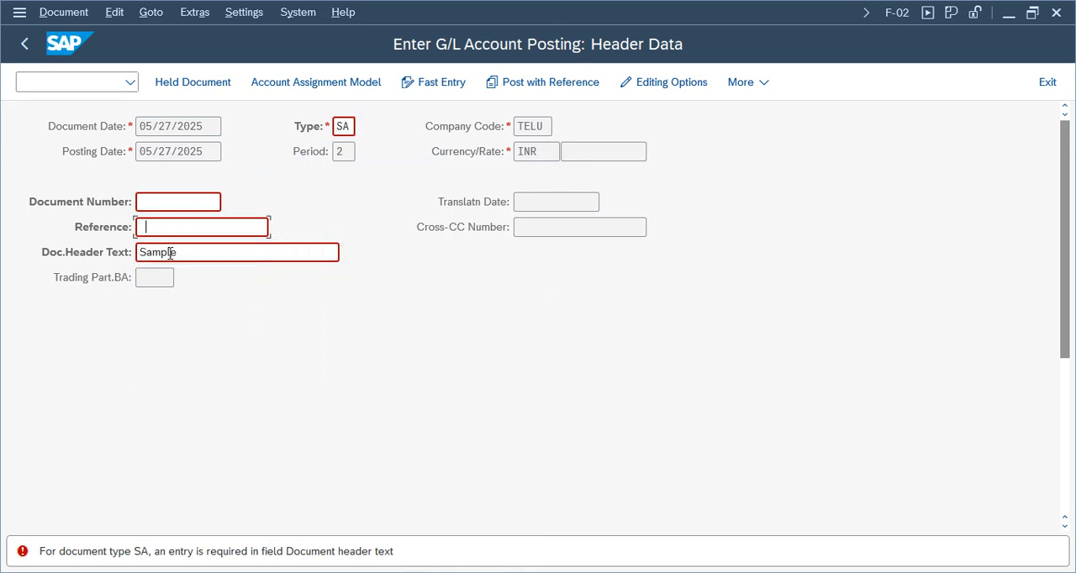
Set the document header text to aam and the reference to AAM, and continue to the account assignment model selection.
click(210, 261)
key(BackSpace)
key(BackSpace)
key(BackSpace)
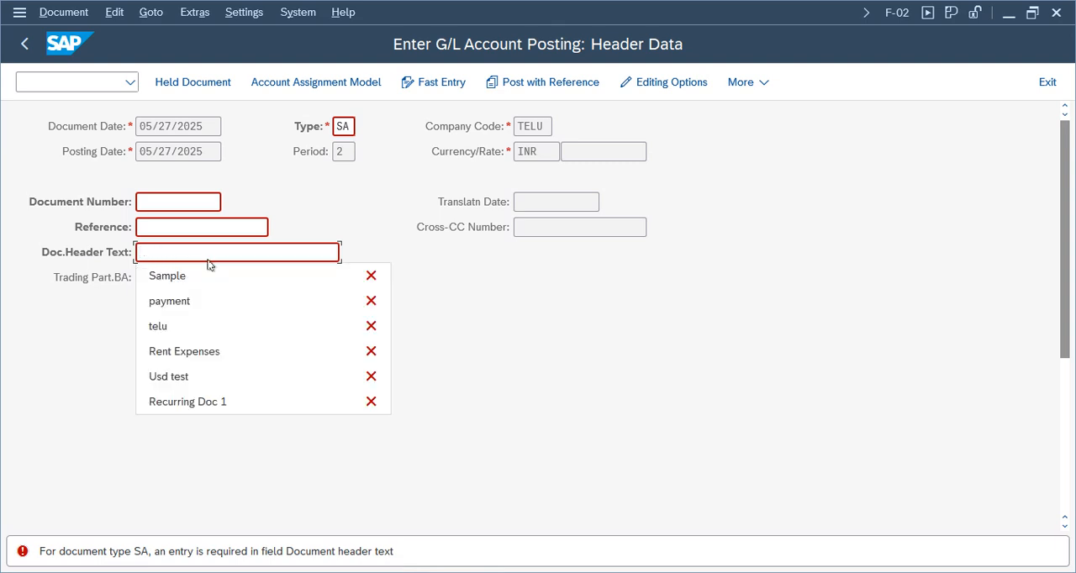
text(aam)
click(170, 234)
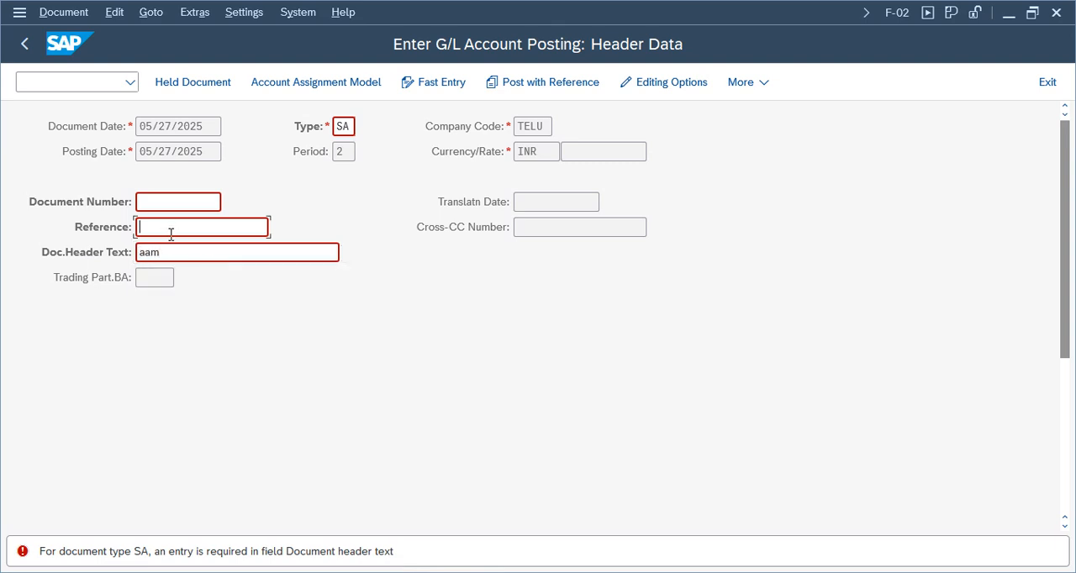
key(Return)
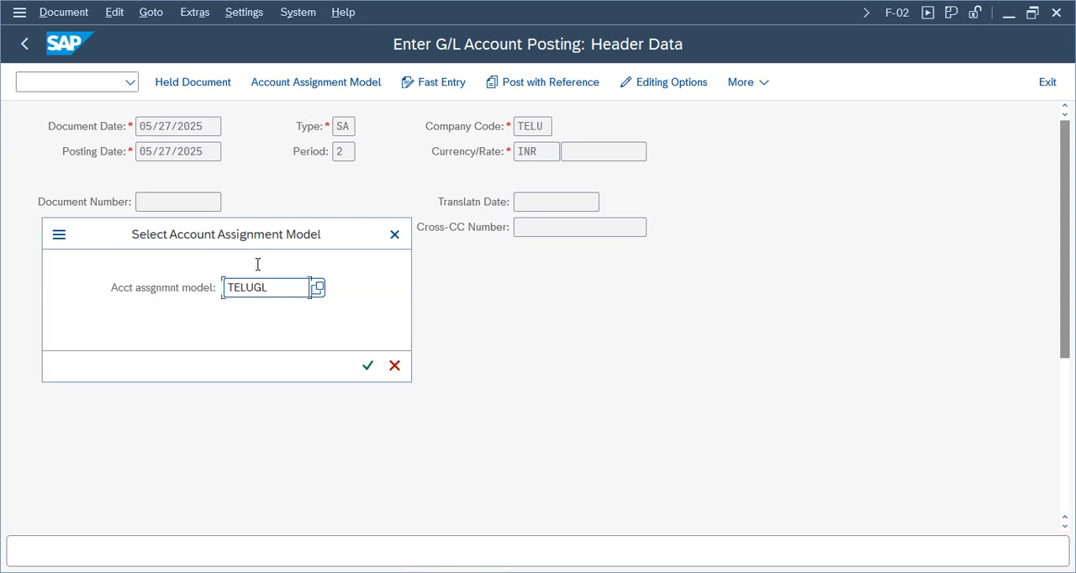
Select account assignment model TELUGL and load its line items for posting.
drag(284, 233, 680, 215)
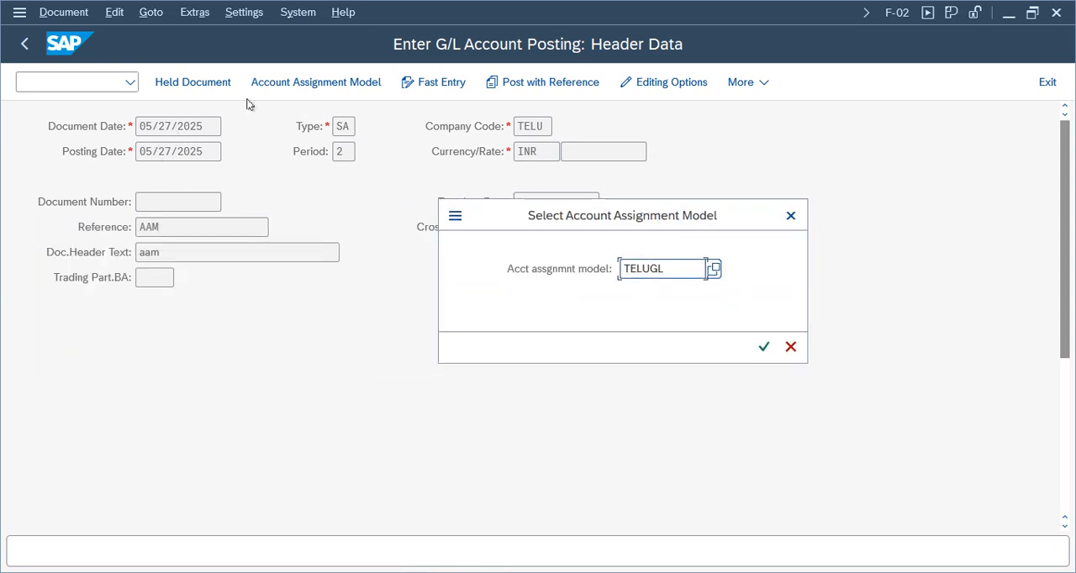
drag(622, 219, 594, 243)
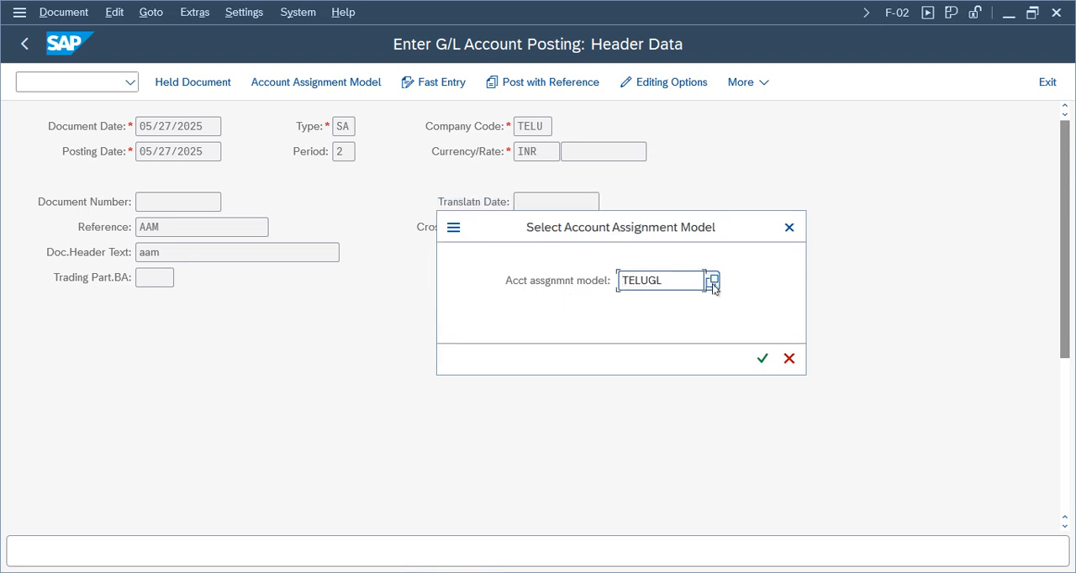
drag(647, 281, 682, 278)
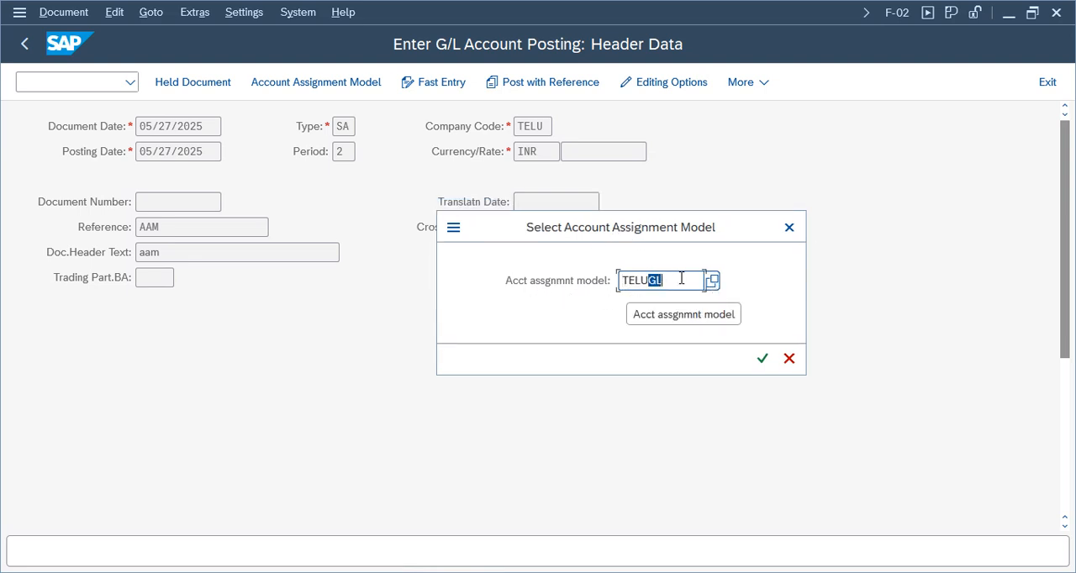
click(762, 362)
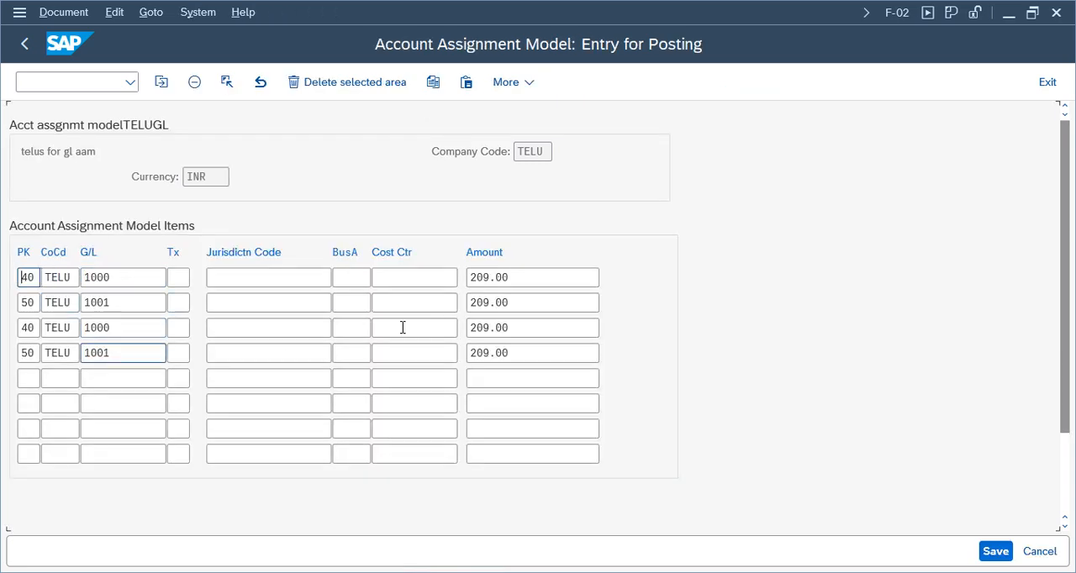
Assign business area TEMU to both posting key 40 lines and try to save the posting entry.
click(496, 353)
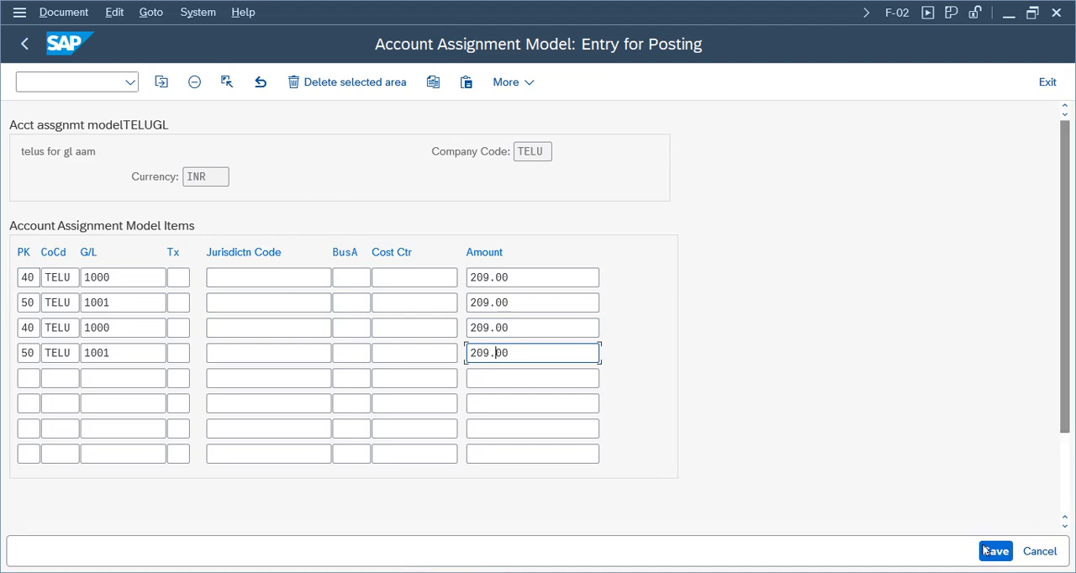
click(356, 279)
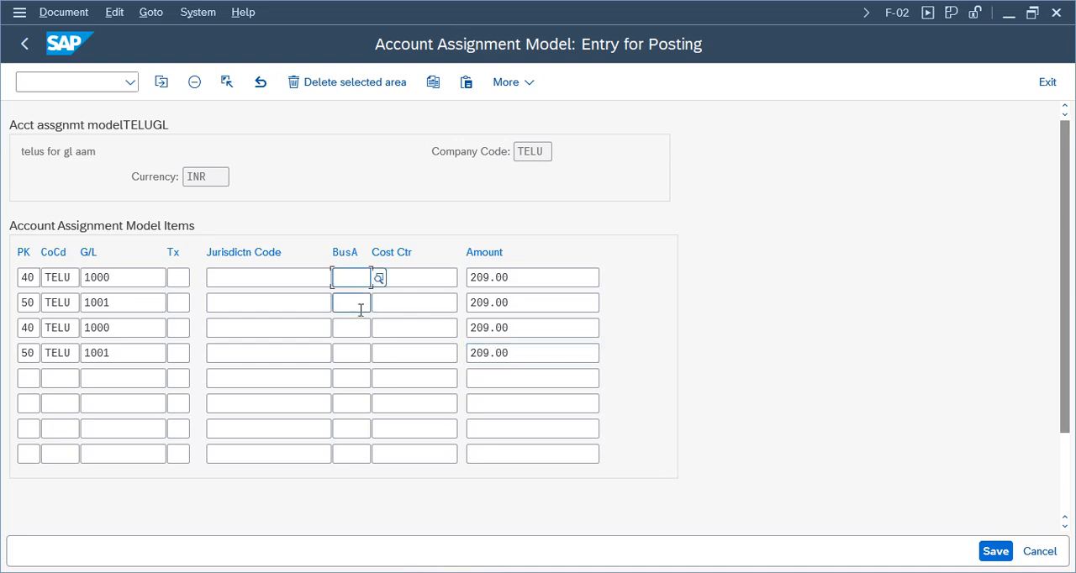
text(t)
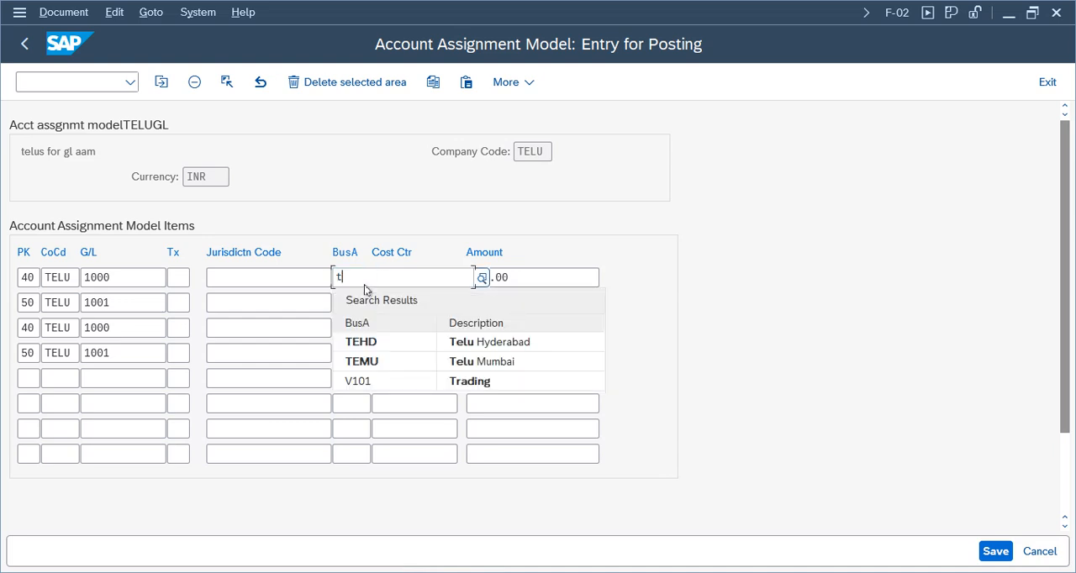
click(355, 364)
click(355, 304)
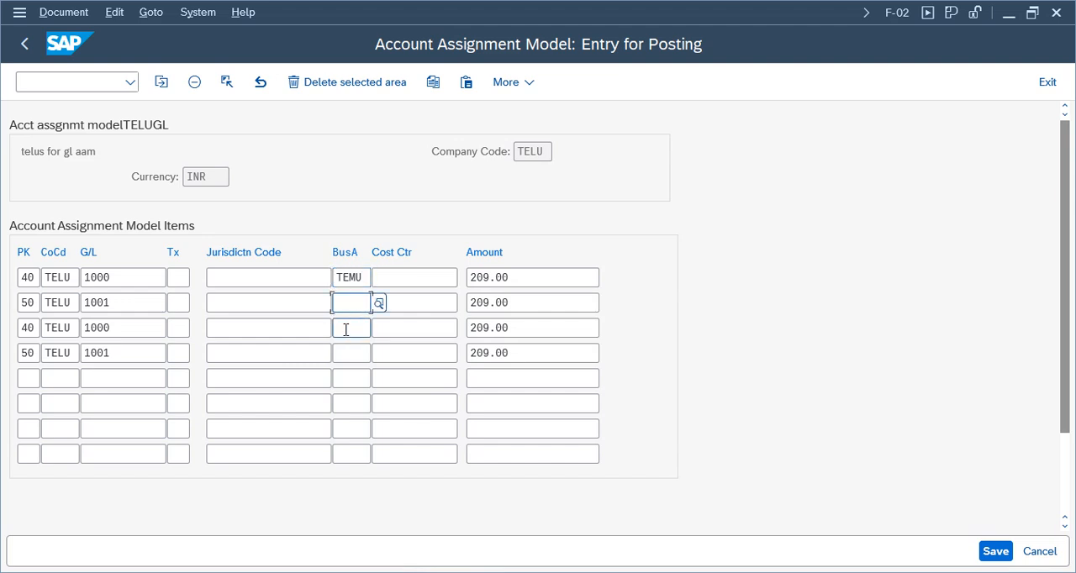
click(345, 329)
text(te)
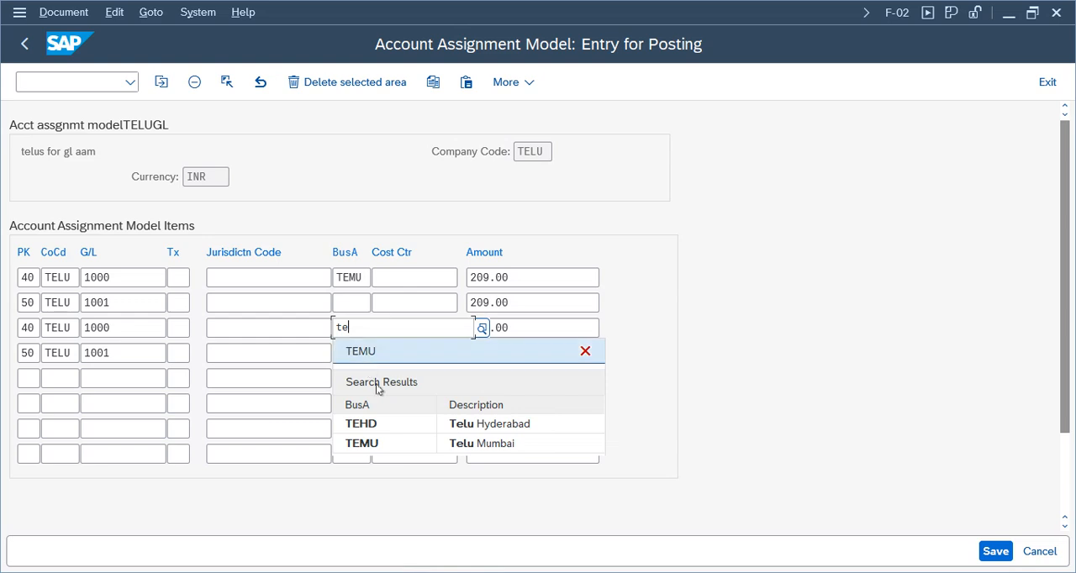
click(368, 443)
click(356, 353)
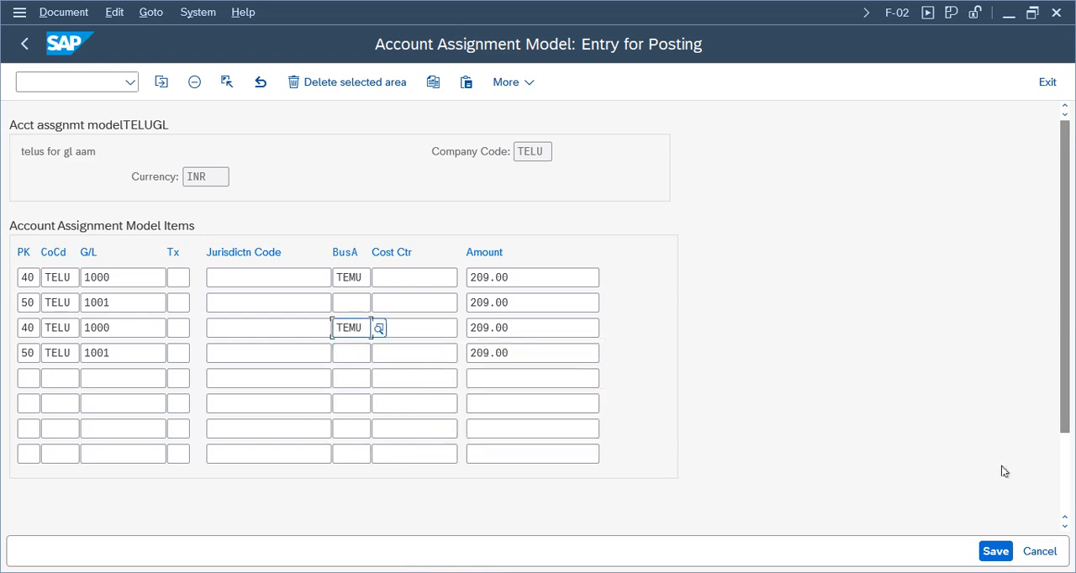
click(996, 551)
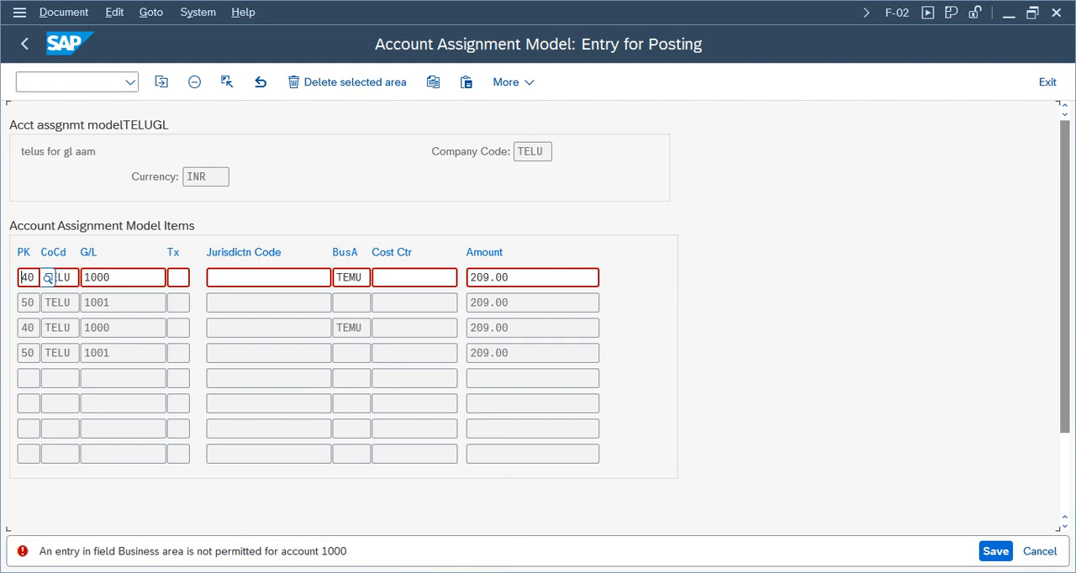
Open FS00 for central G/L account processing from the General Ledger master records in another session.
click(735, 514)
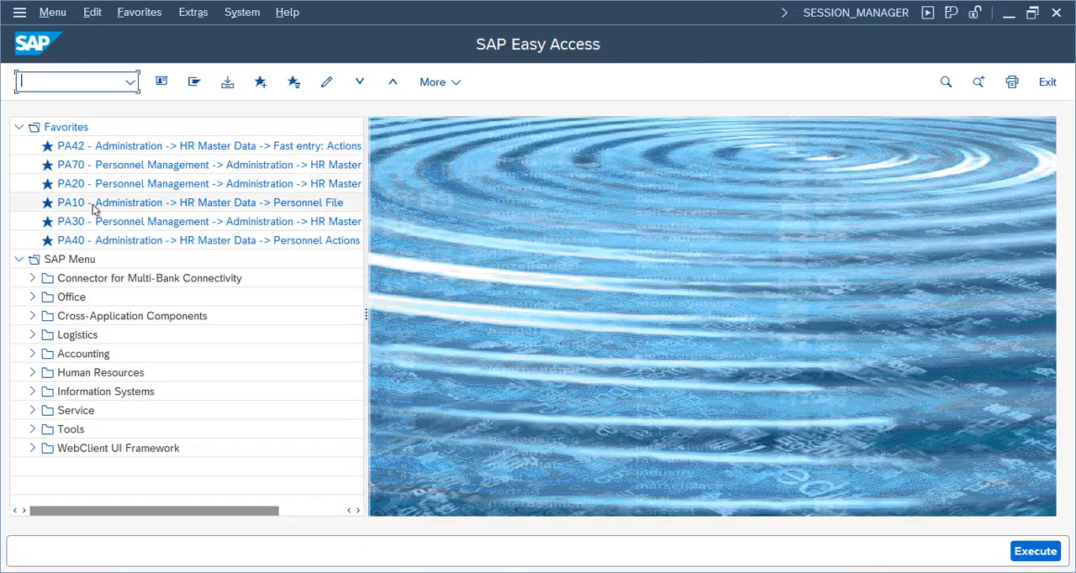
click(32, 354)
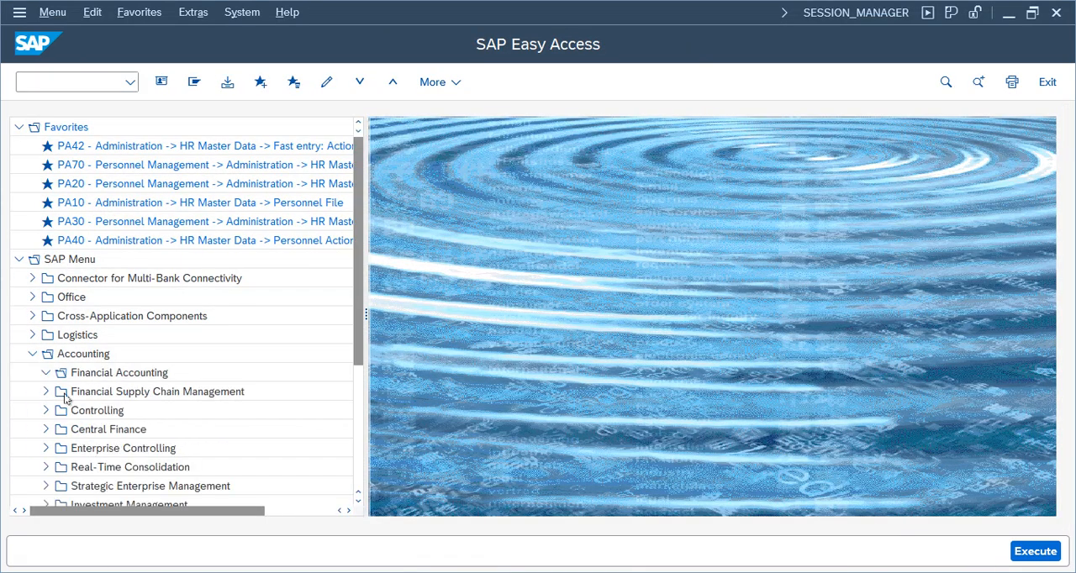
click(59, 391)
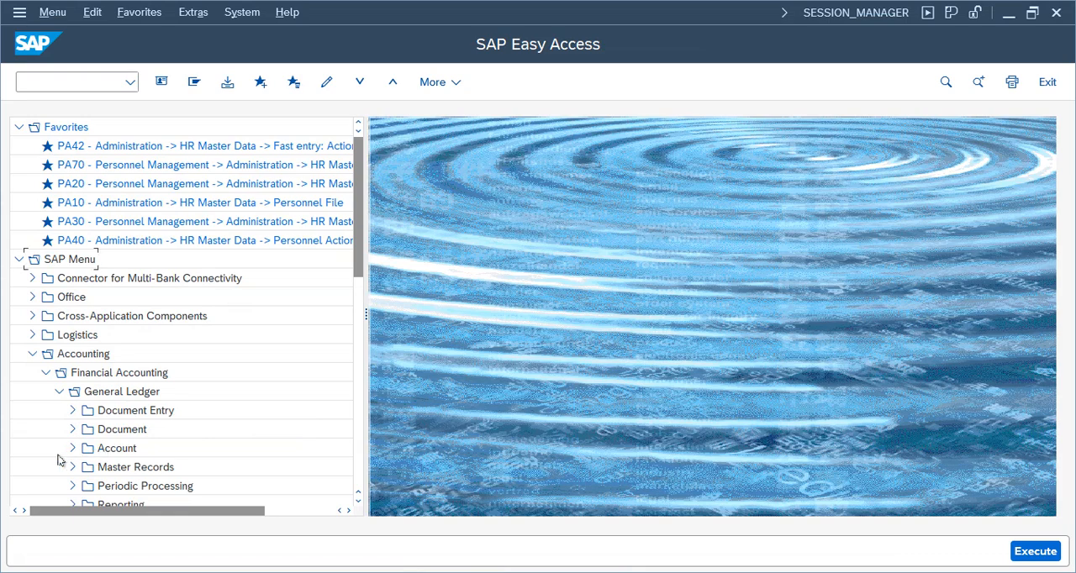
click(72, 467)
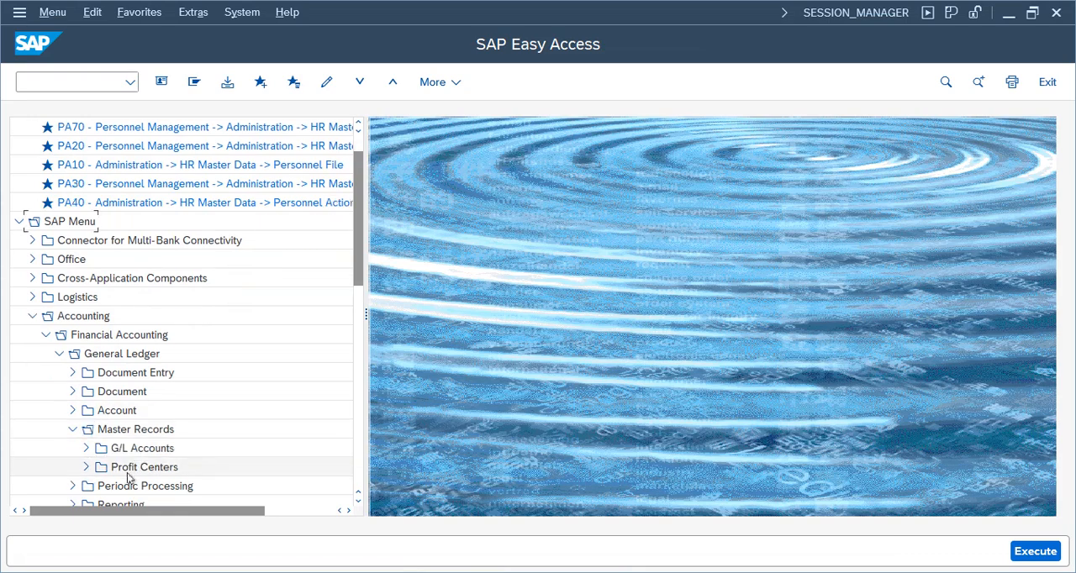
click(85, 448)
click(99, 411)
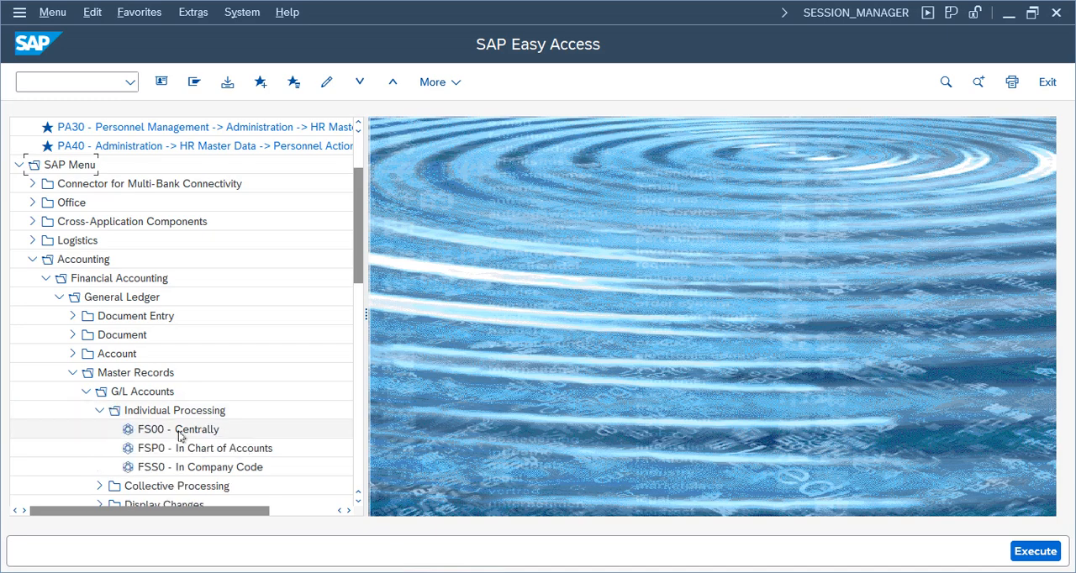
double_click(179, 431)
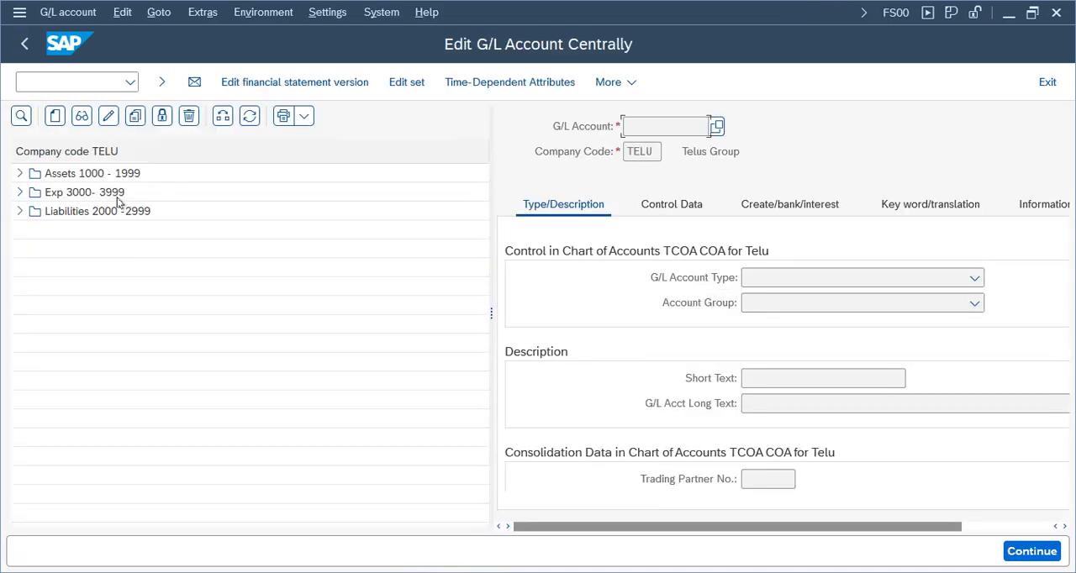
Display G/L account 1000 Cash from the Assets 1000 - 1999 group and widen its detail area.
click(19, 173)
click(106, 211)
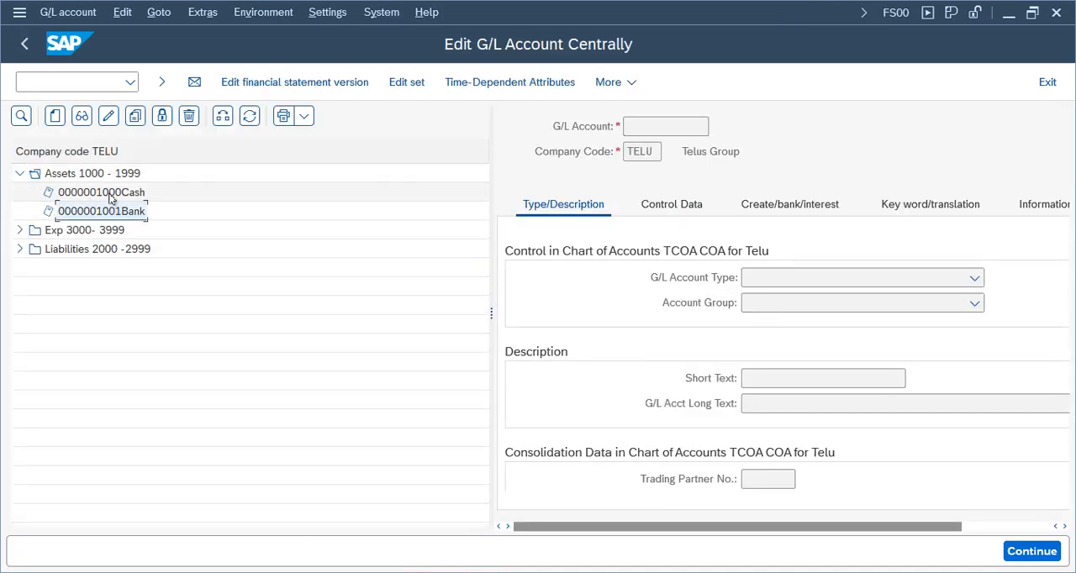
double_click(110, 193)
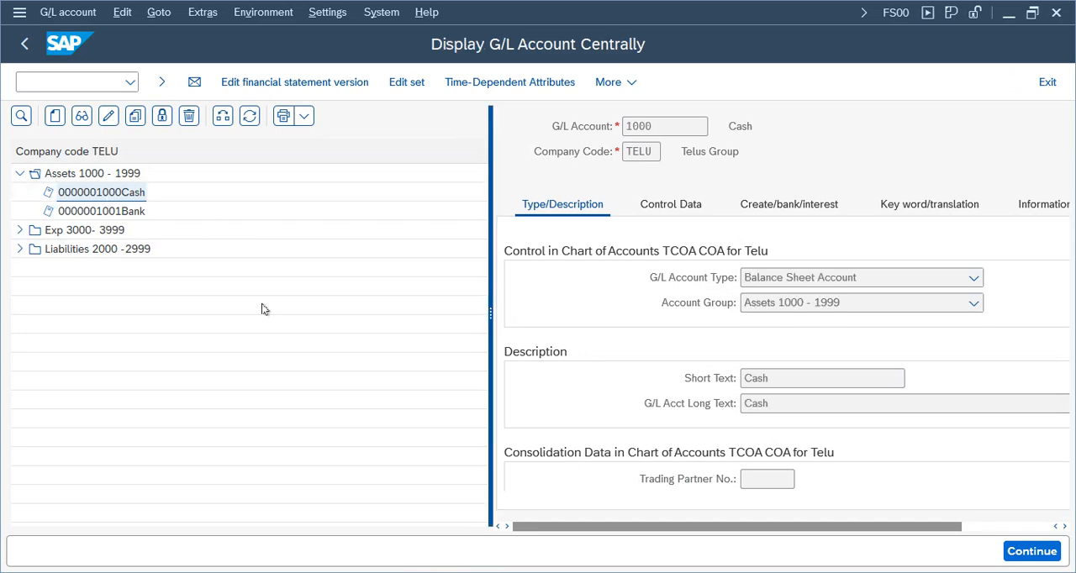
drag(262, 308, 262, 309)
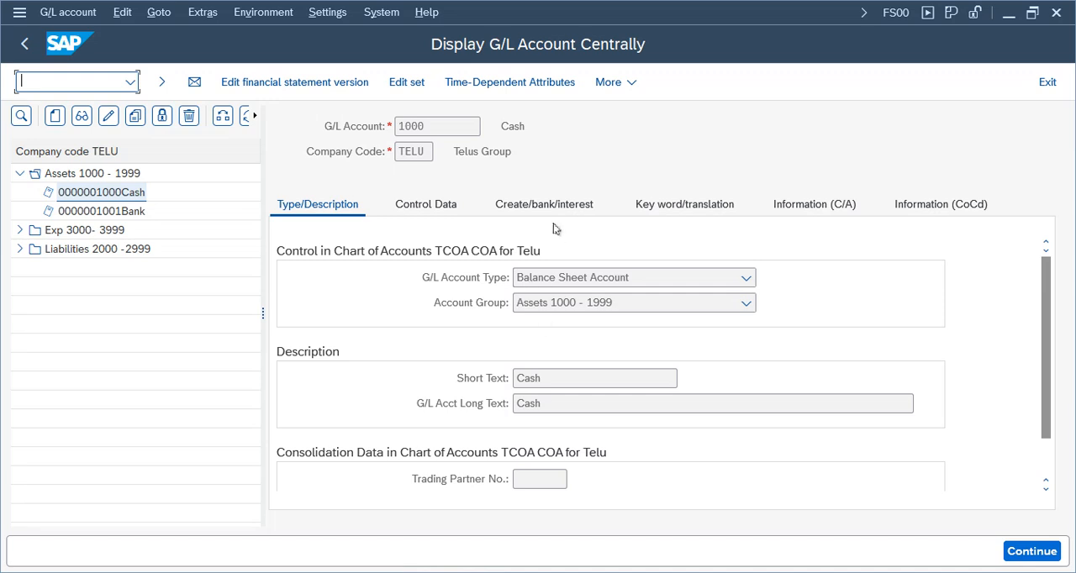
Open field status group G001 from the document creation data of account 1000 and review its General Data fields.
click(550, 207)
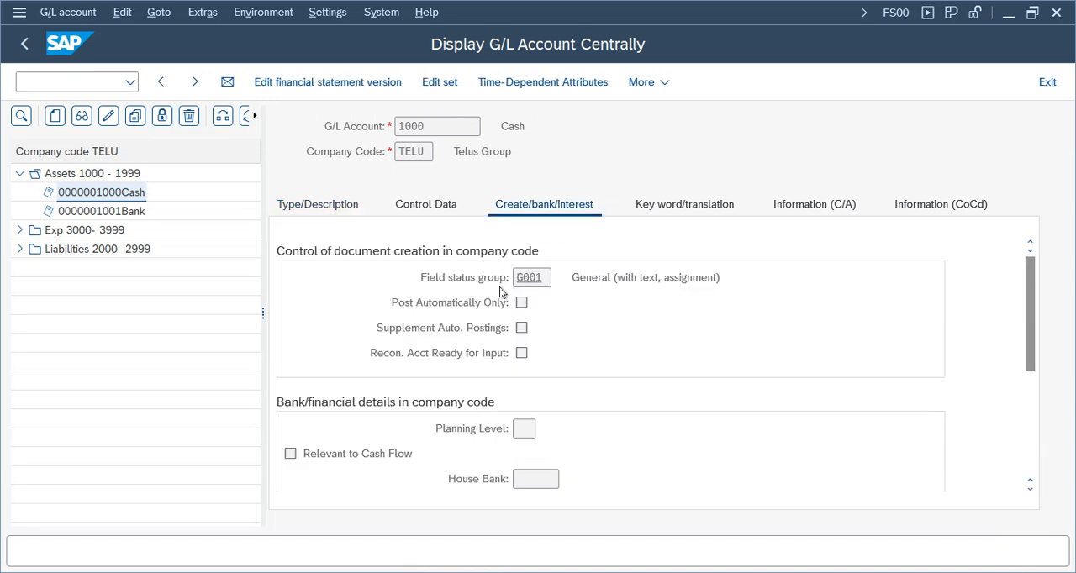
double_click(501, 291)
double_click(35, 251)
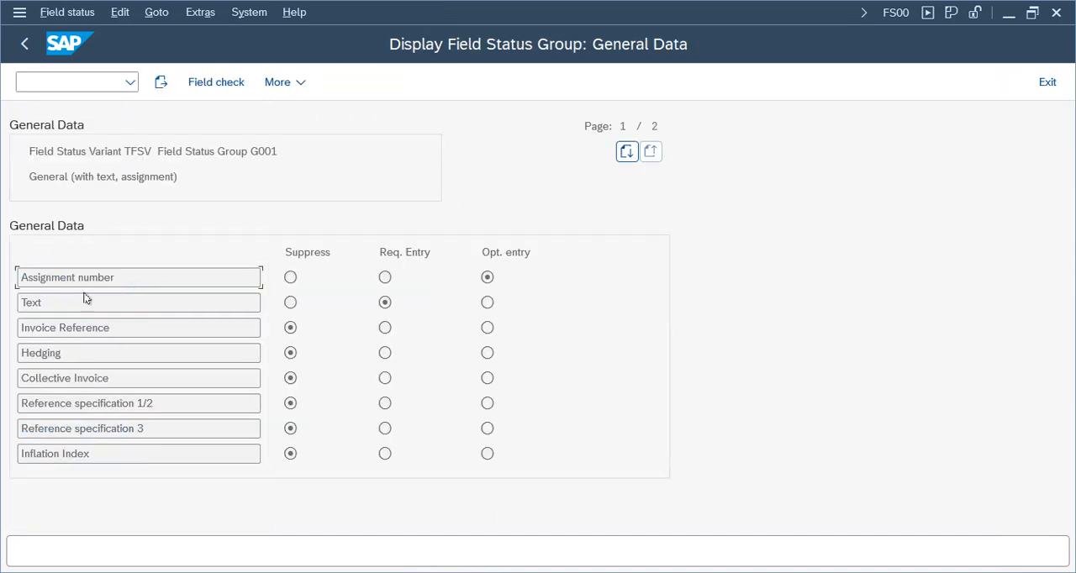
key(Page_Down)
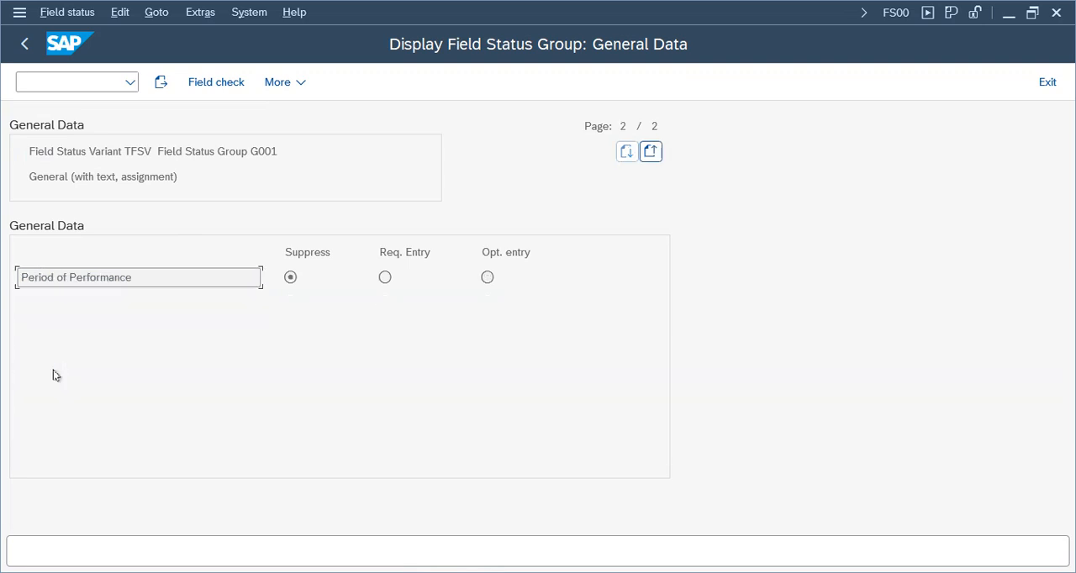
click(24, 44)
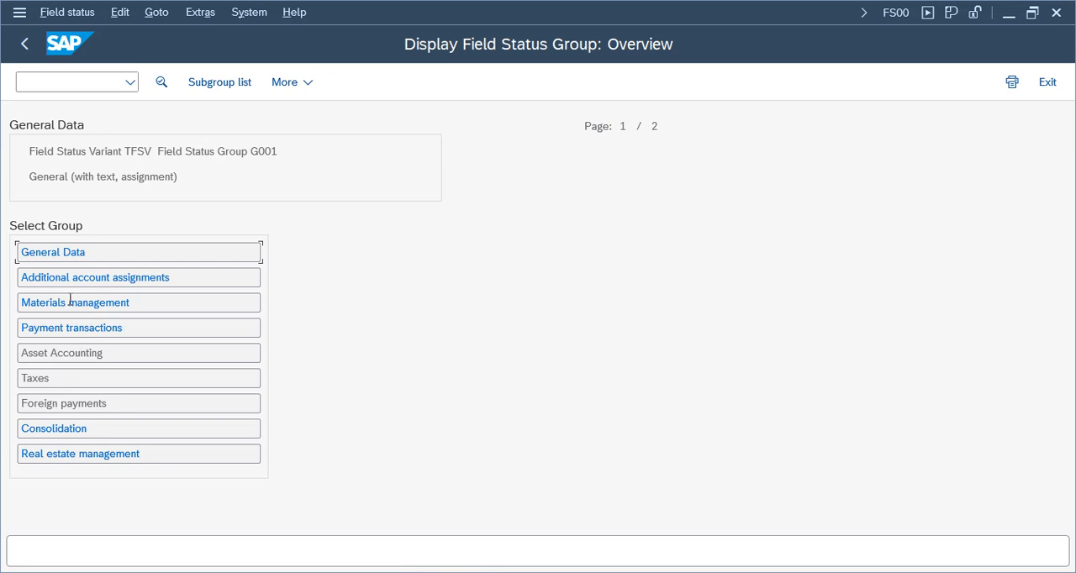
Check the Business Area field status among the additional account assignments of group G001 and exit the display.
double_click(72, 277)
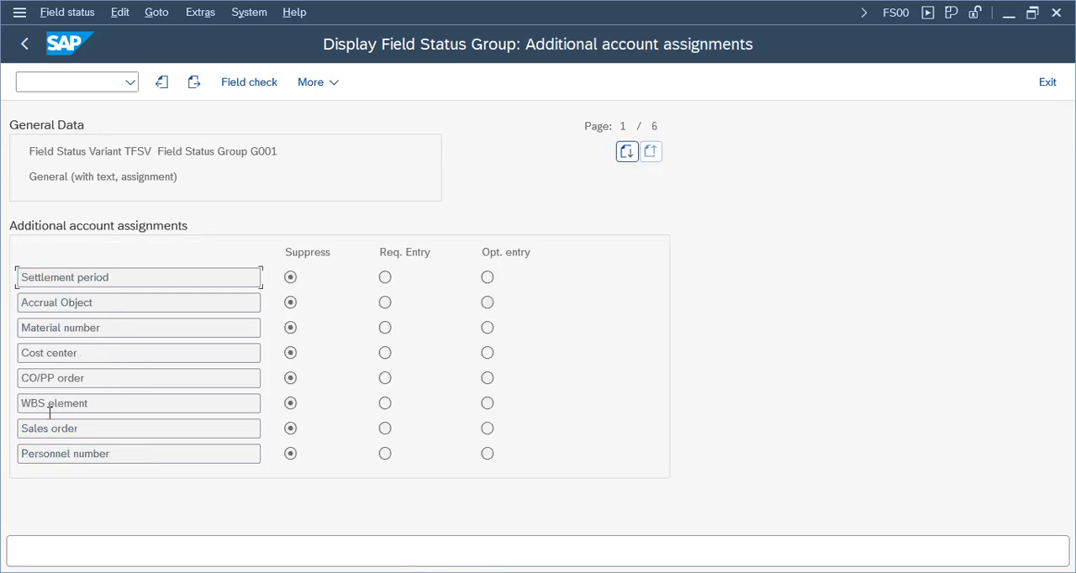
key(Page_Down)
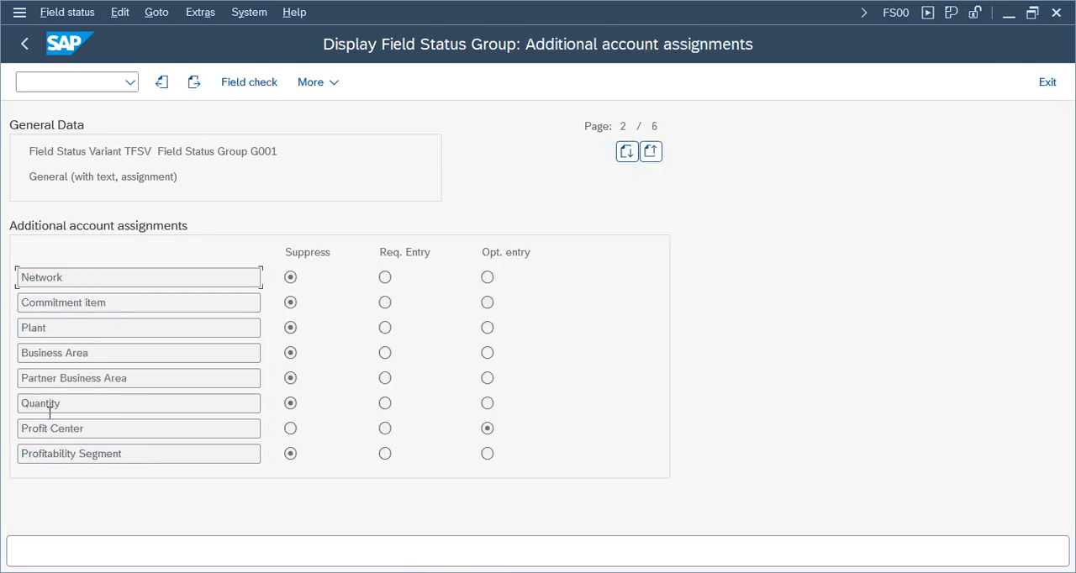
drag(102, 355, 15, 357)
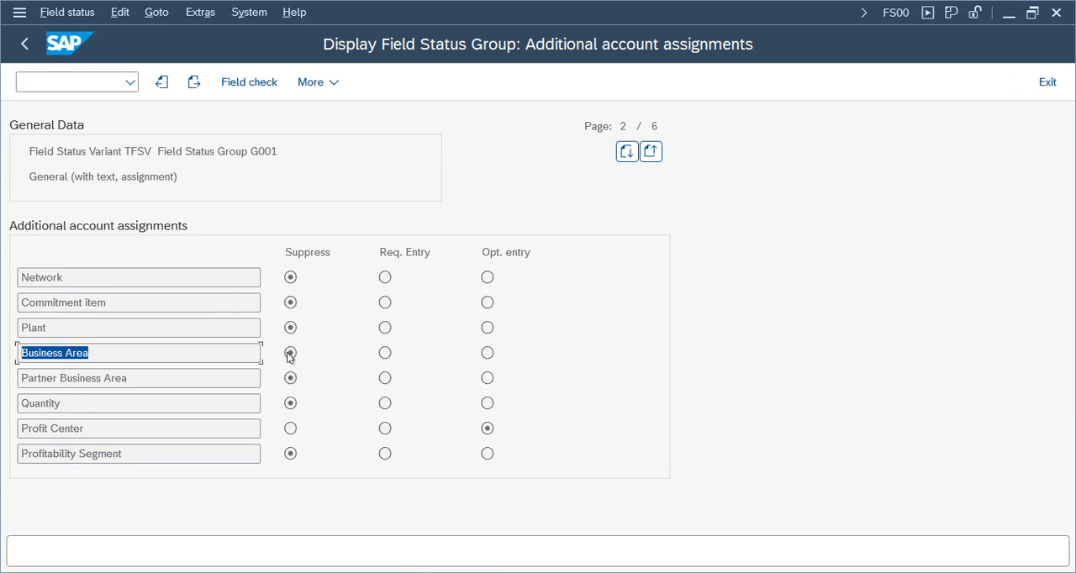
click(387, 358)
click(1054, 84)
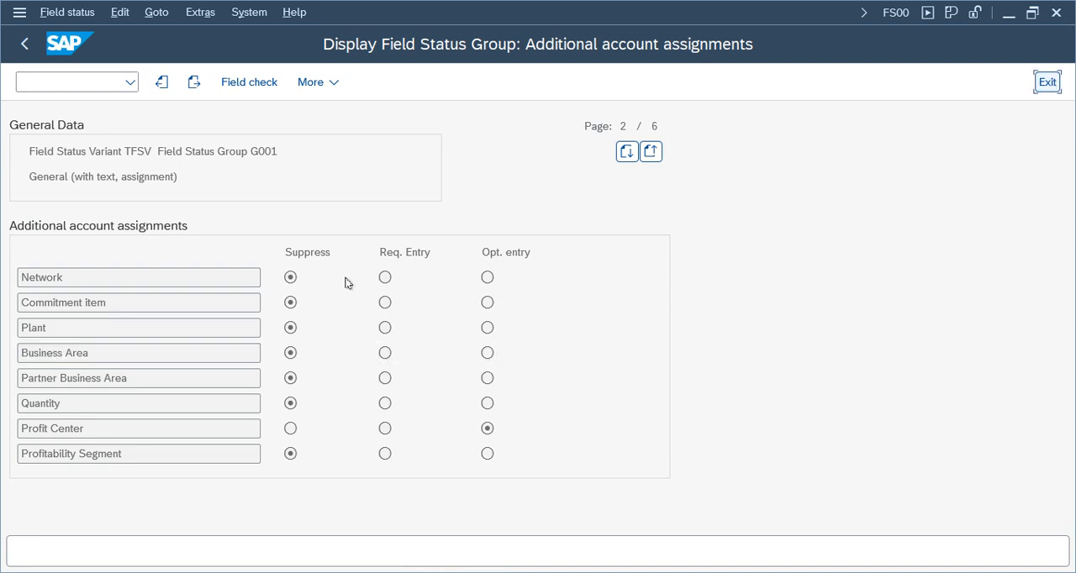
Open transaction OBC4 in another session and go to field status variant TFSV.
click(85, 81)
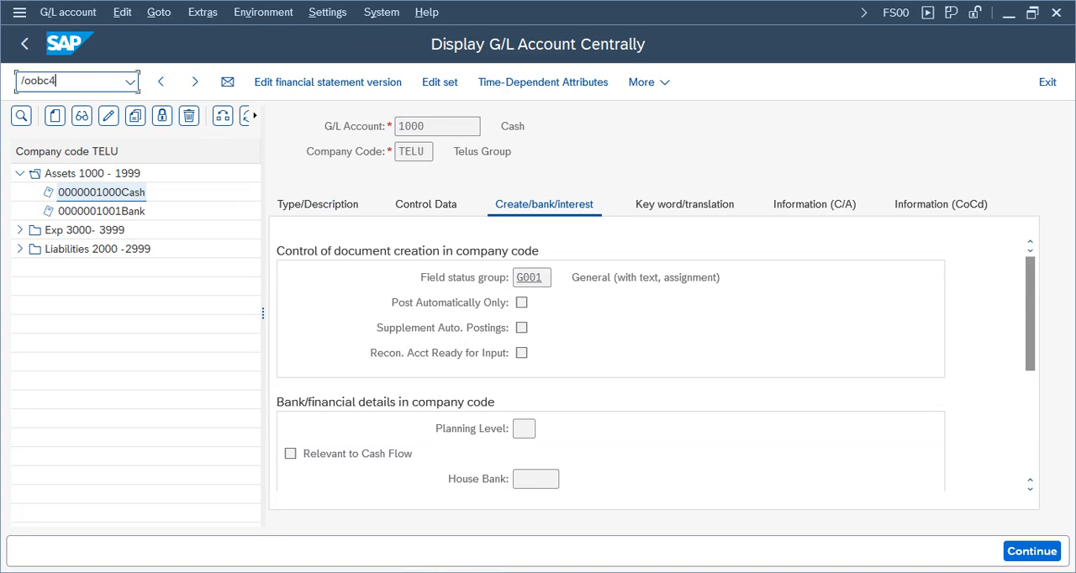
key(Return)
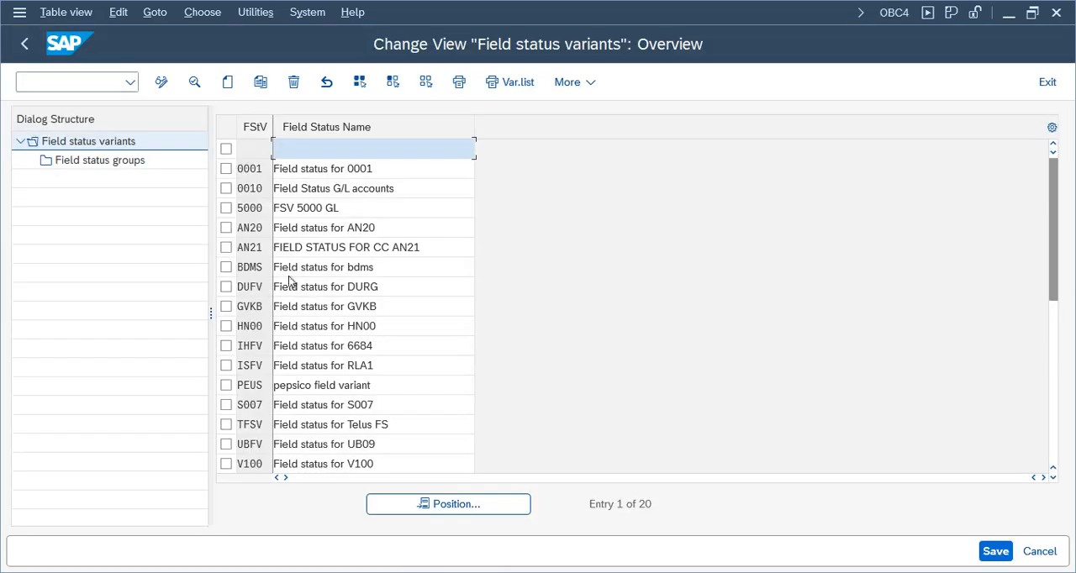
click(486, 502)
text(tf)
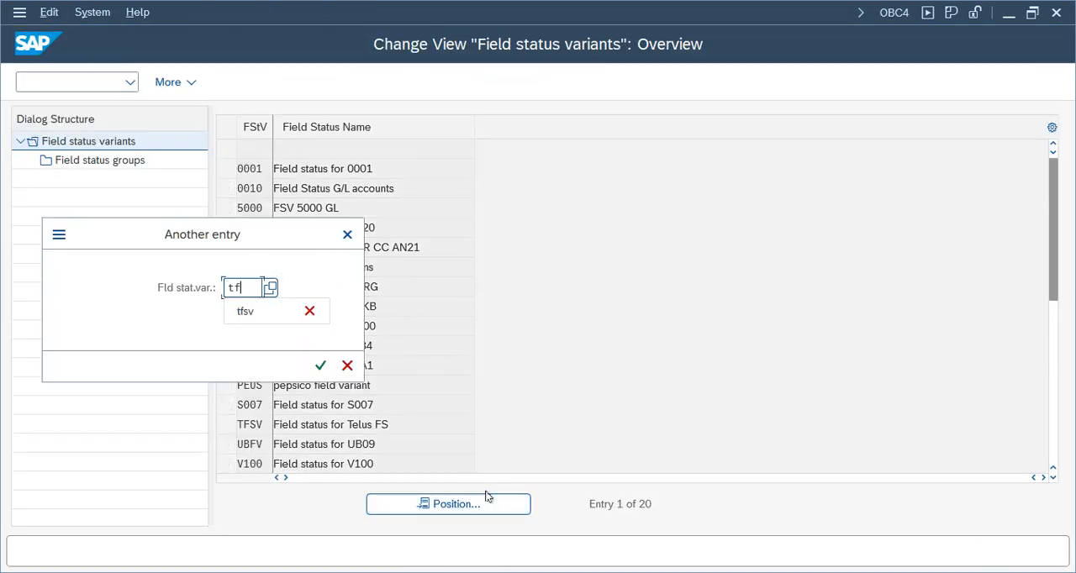
text(sv)
key(Return)
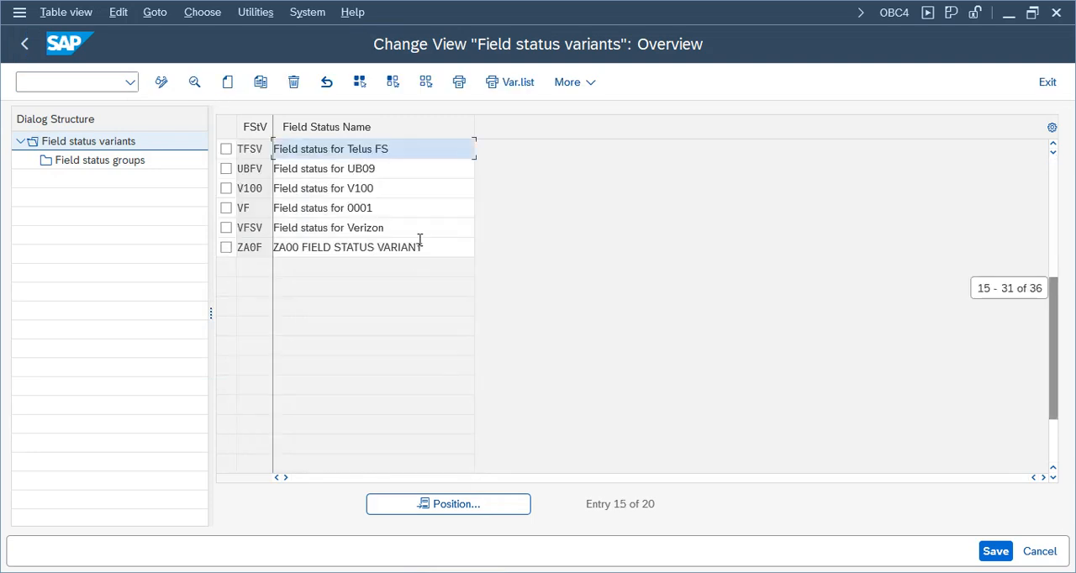
Select variant TFSV and open its field status group G001, General (with text, assignment), for maintenance.
click(225, 149)
click(127, 164)
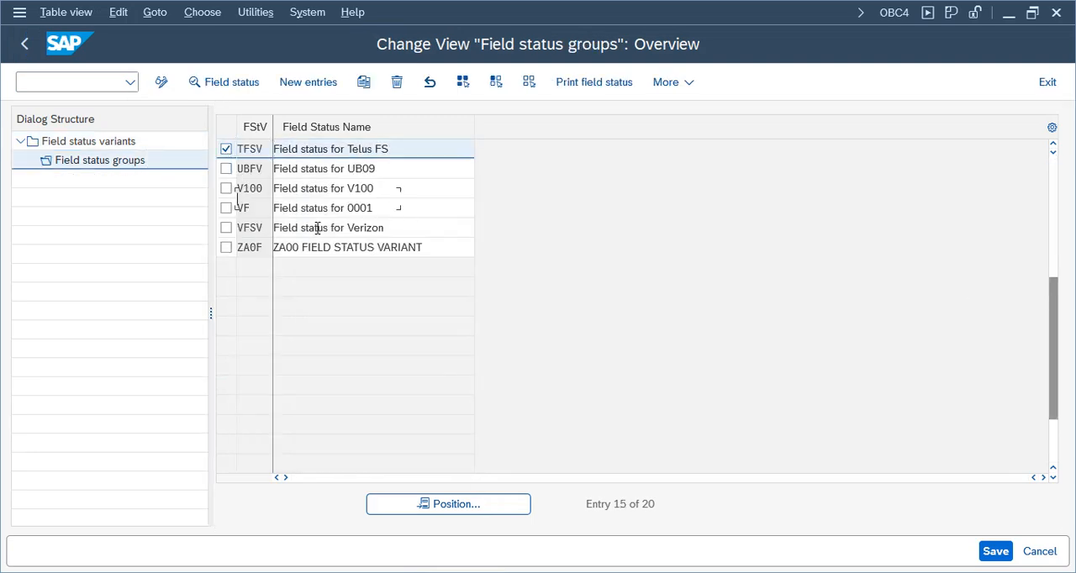
click(483, 514)
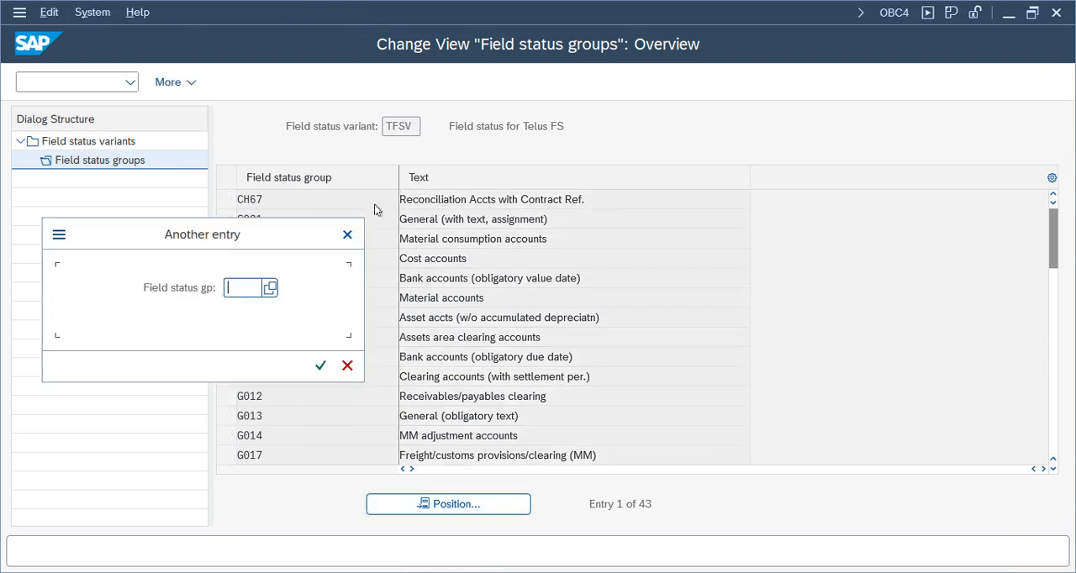
click(344, 233)
click(225, 219)
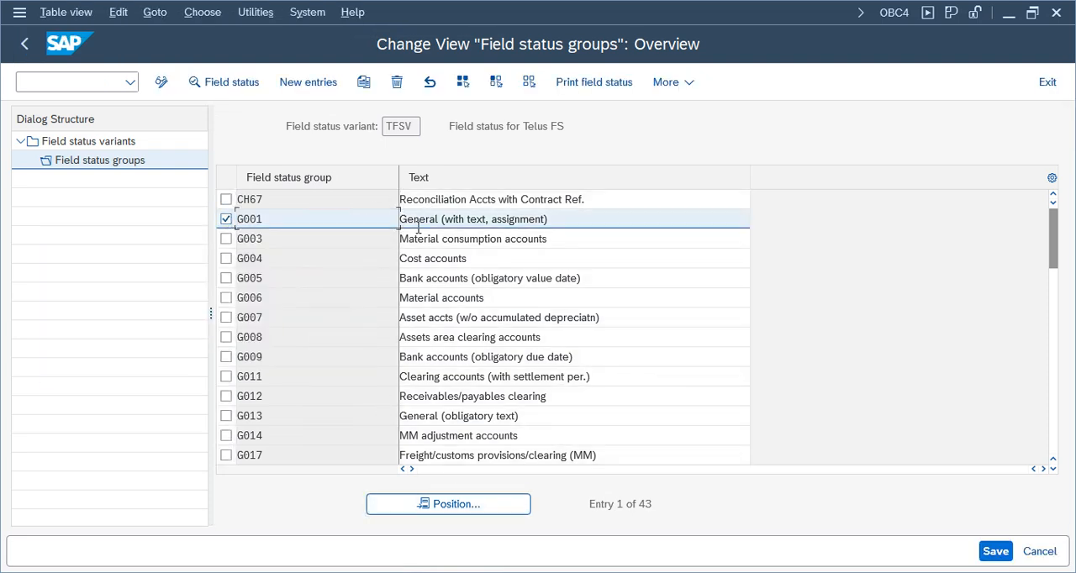
double_click(470, 218)
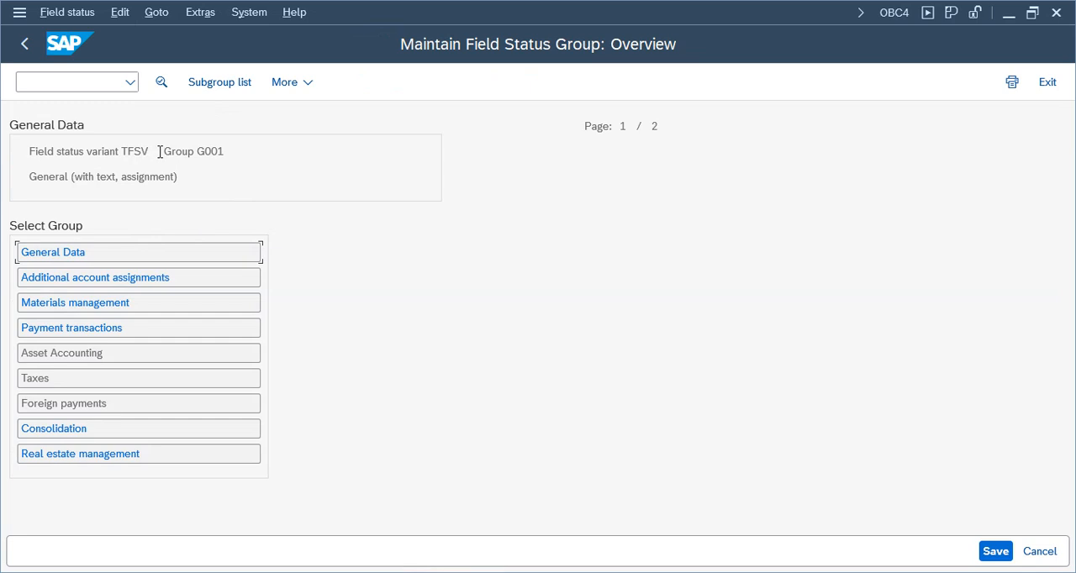
Set Business Area to optional entry in the additional account assignments of group G001 and save it under the proposed customizing request.
drag(160, 152, 94, 150)
drag(248, 157, 152, 150)
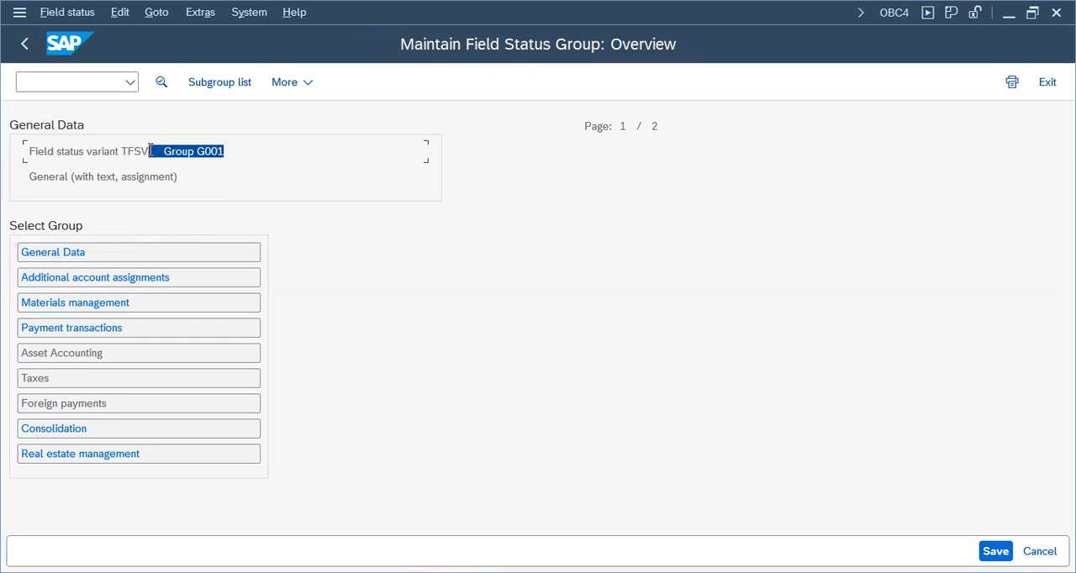
click(56, 277)
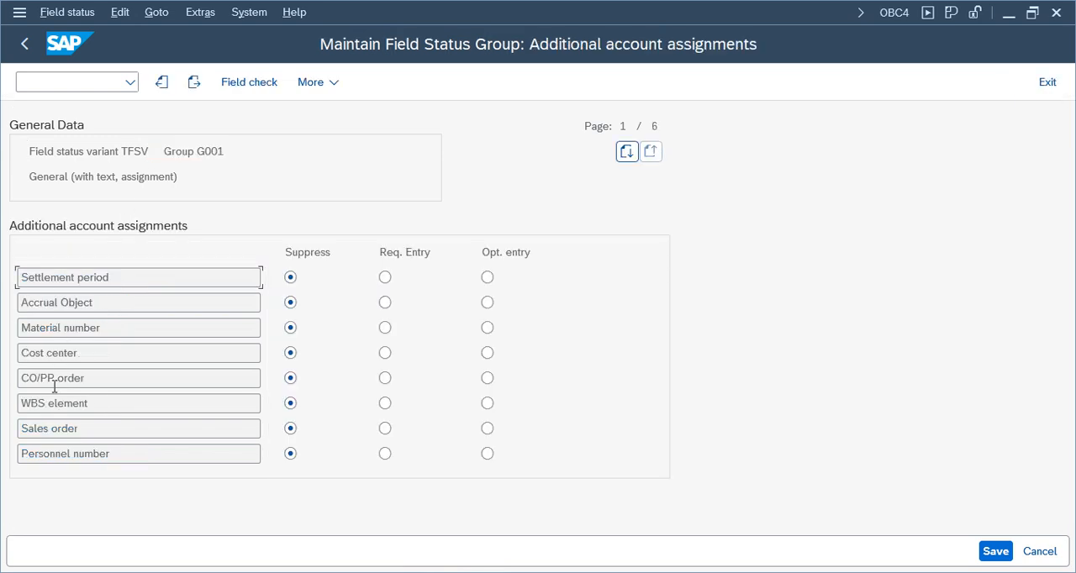
key(Page_Down)
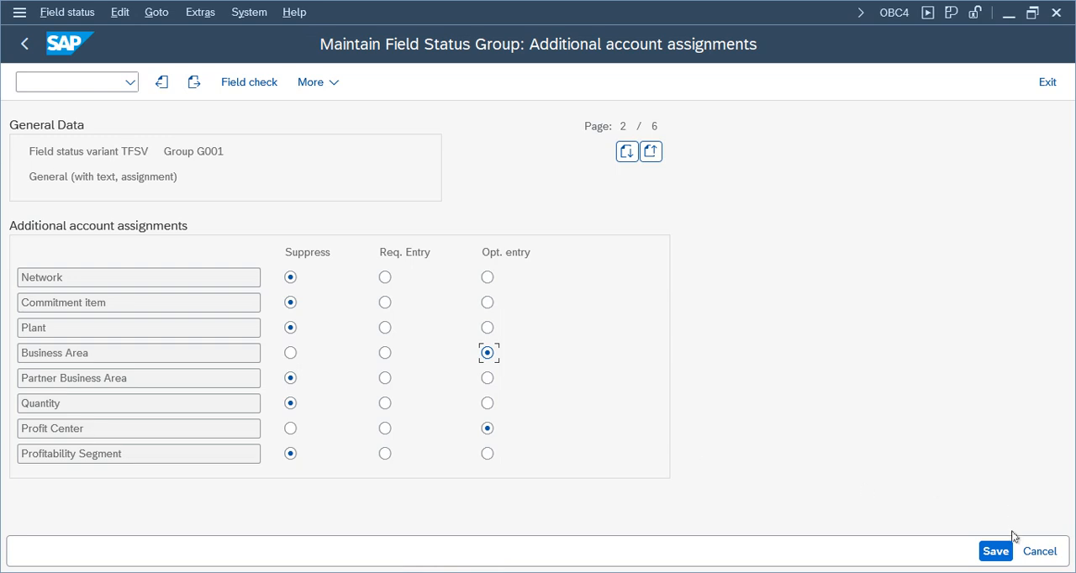
click(996, 552)
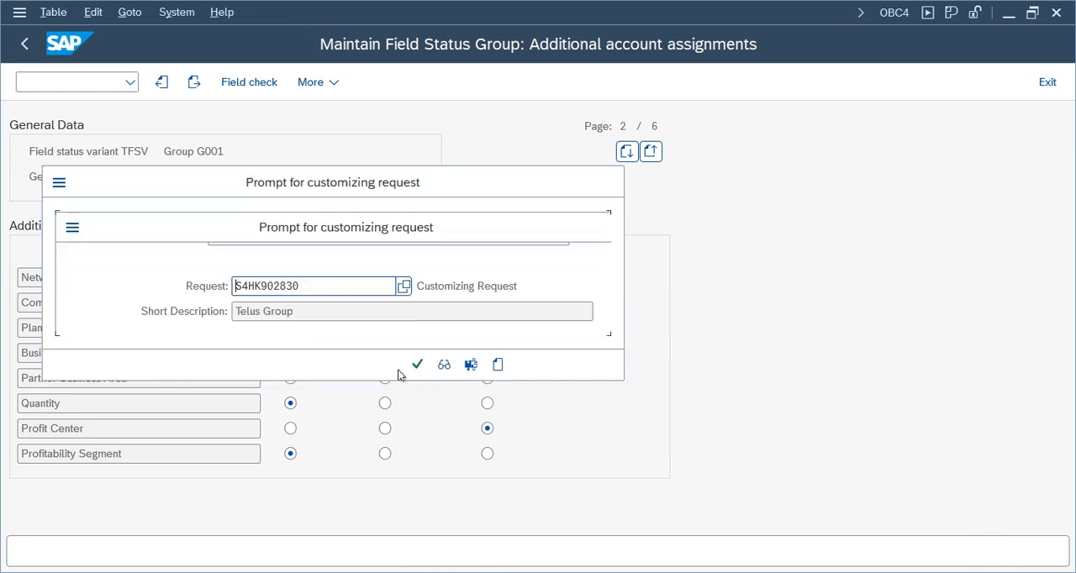
click(418, 365)
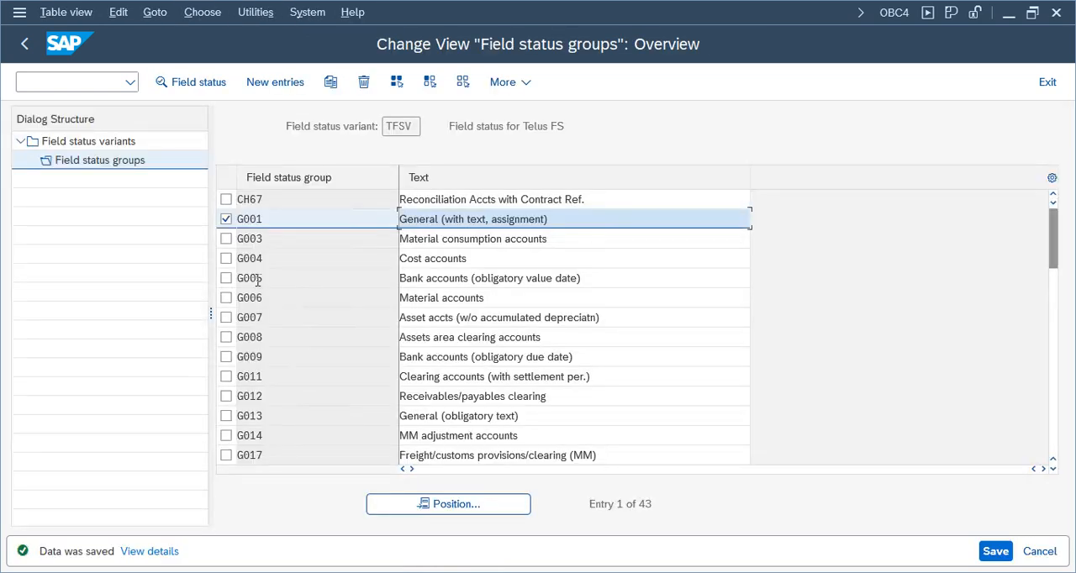
click(24, 44)
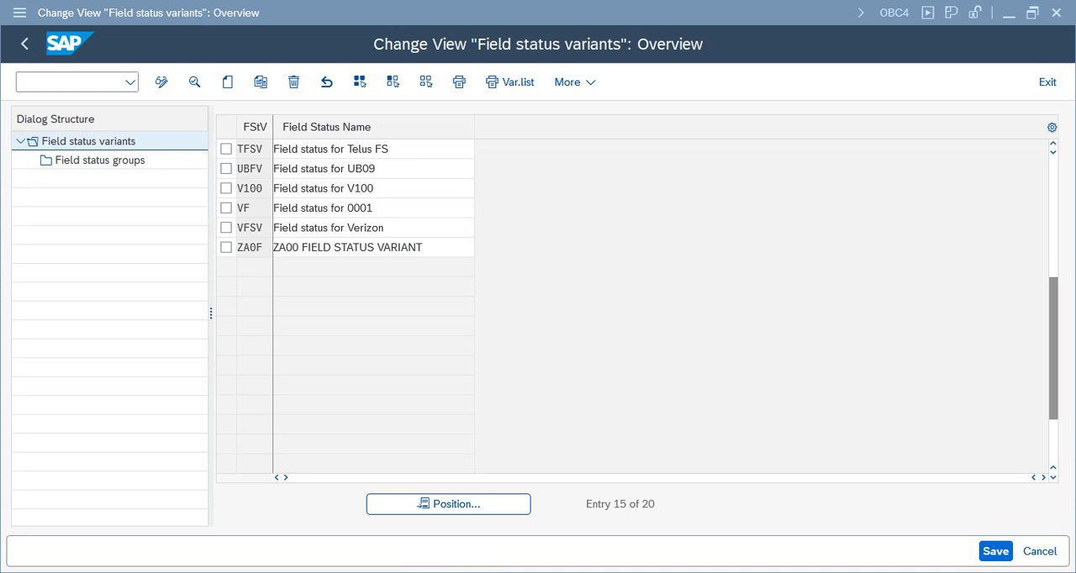
Return to the F-02 account assignment model entry session and confirm the TELUGL line items again.
mouse_move(484, 571)
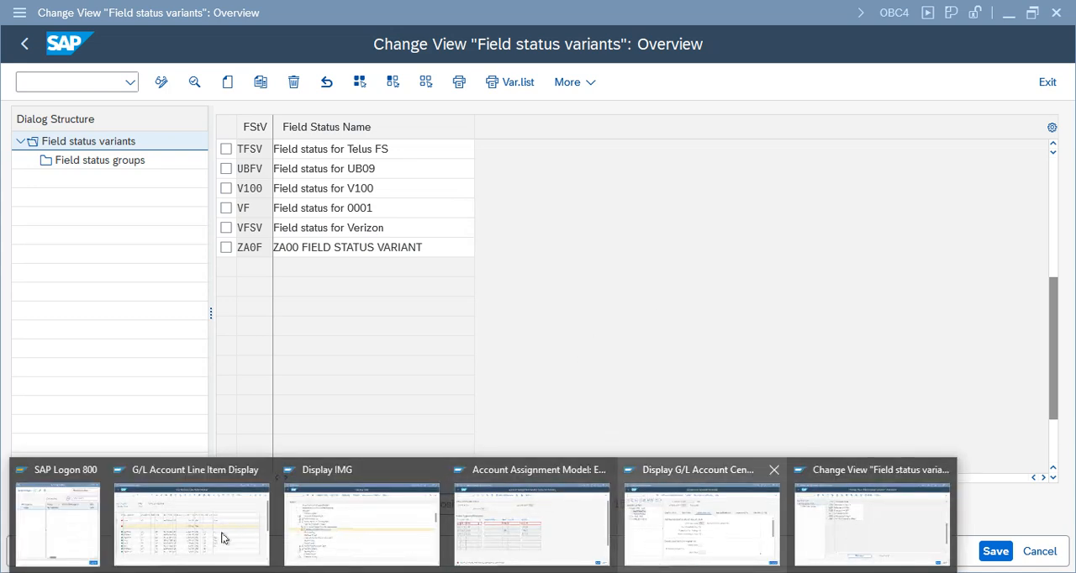
click(521, 532)
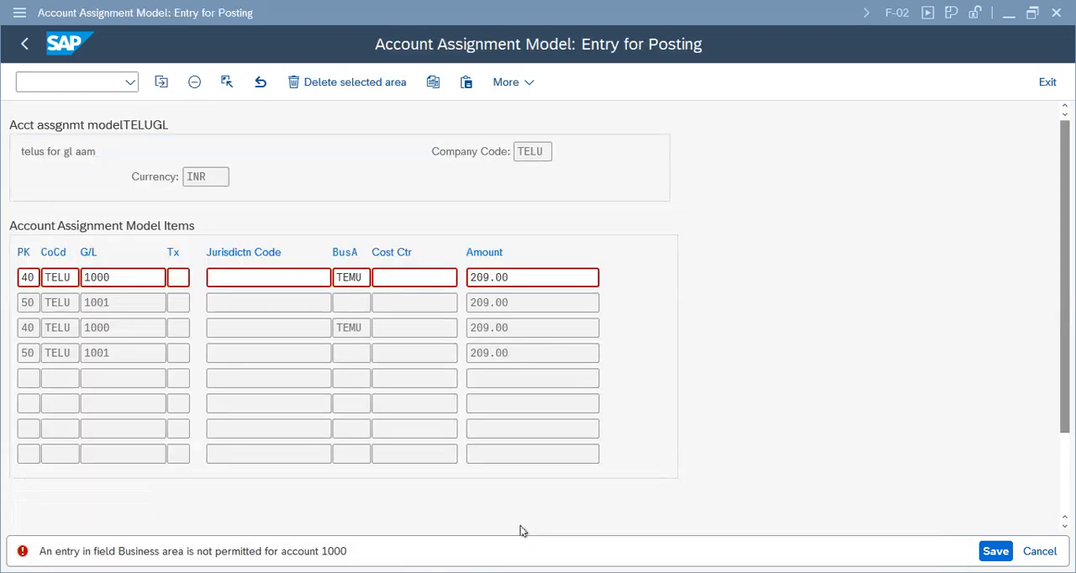
click(499, 555)
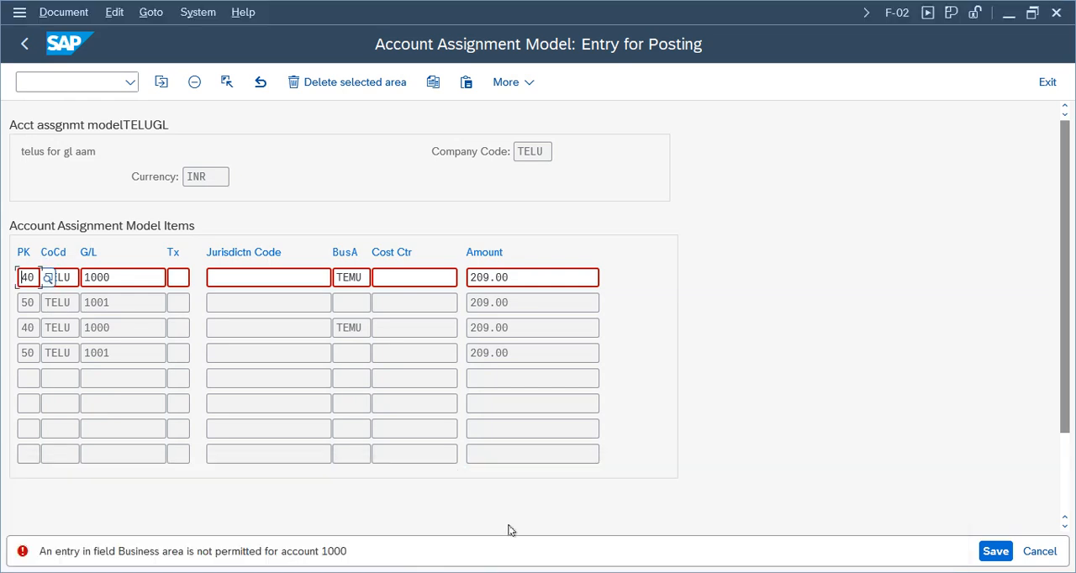
key(Return)
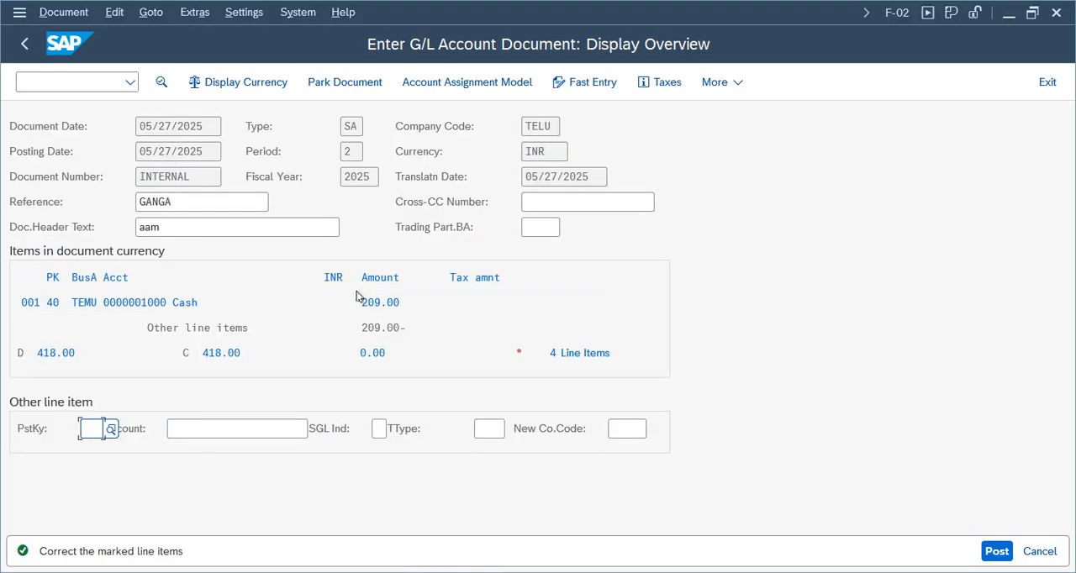
Enter assignment Test and text Text for line item 1 on account 1000 and try to post the document.
double_click(156, 308)
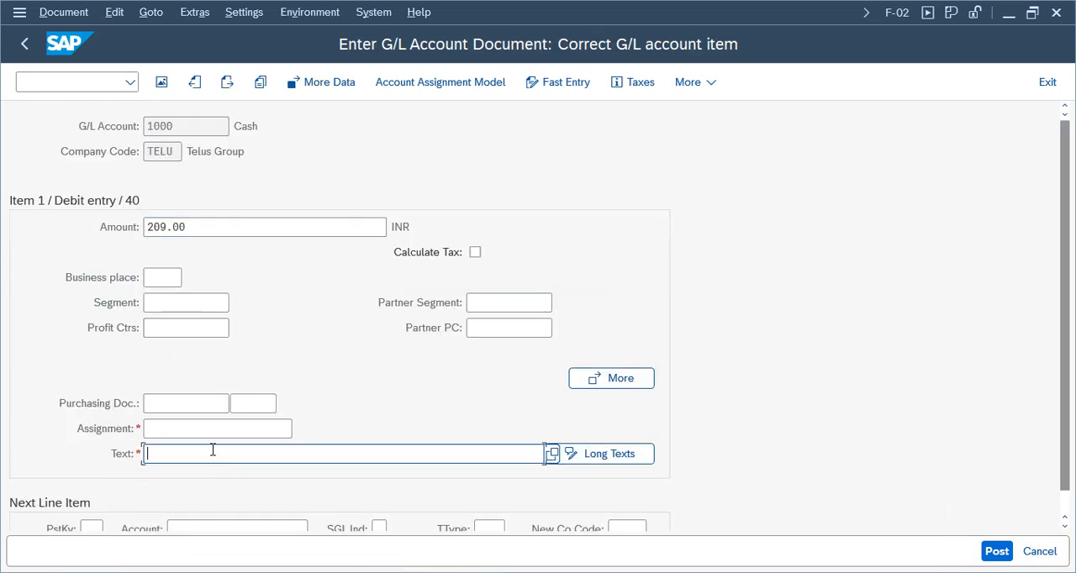
click(188, 429)
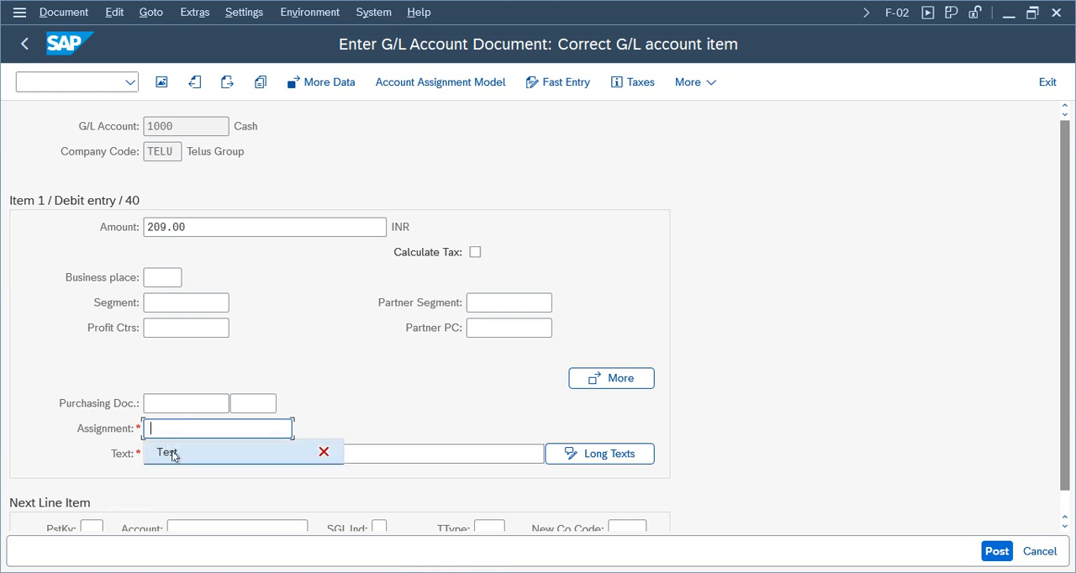
click(173, 454)
click(192, 452)
click(172, 306)
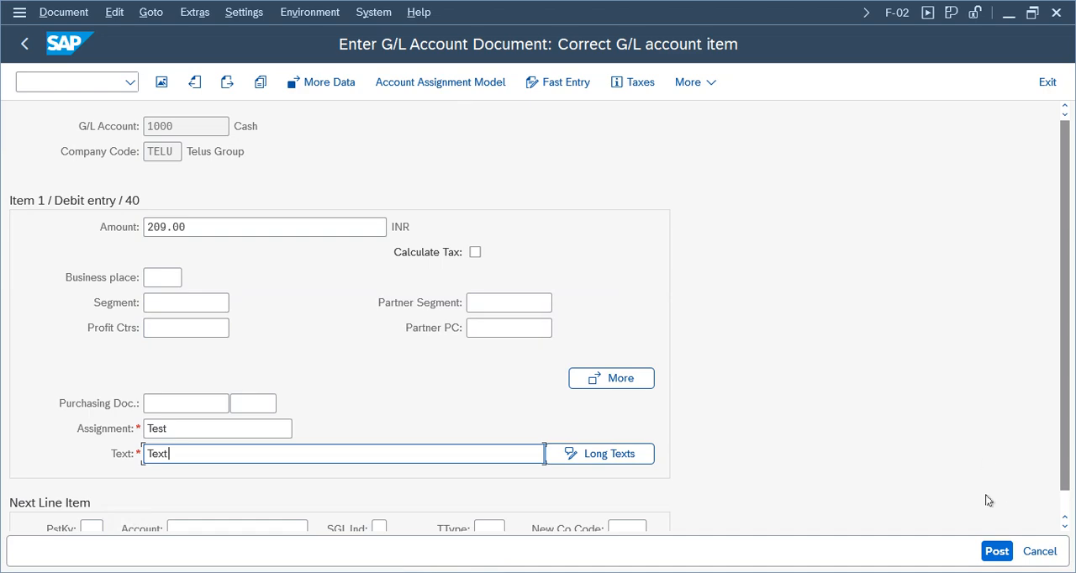
click(997, 552)
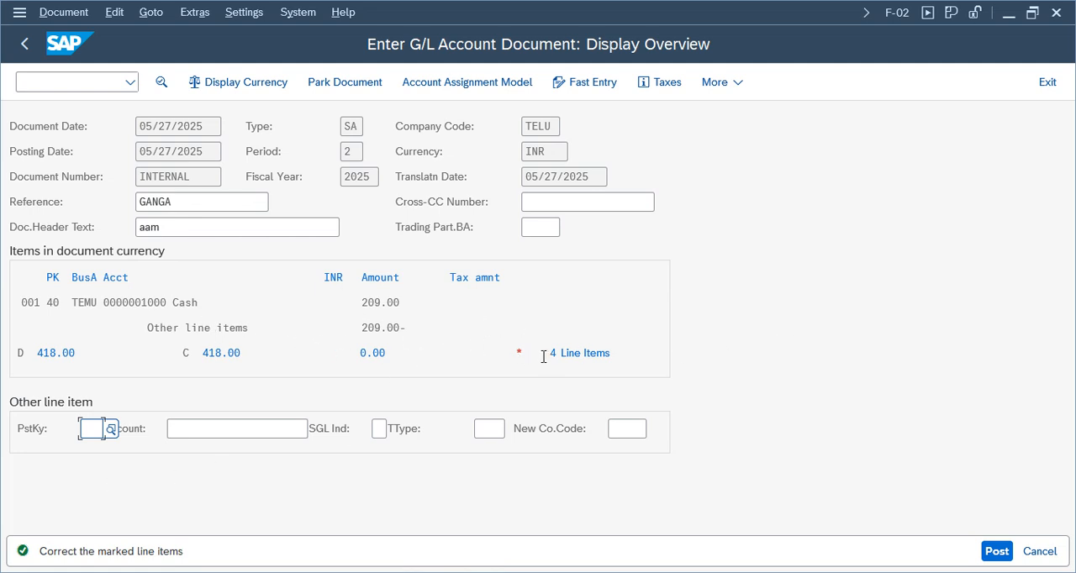
Open line item 002 on bank account 1001, set its text to Text and proceed to the following item.
click(584, 353)
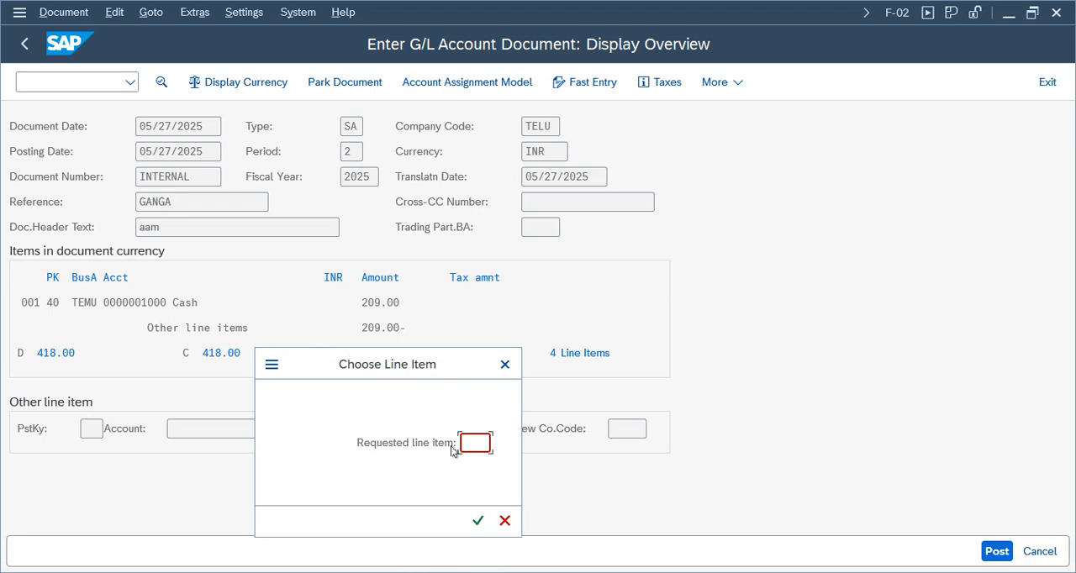
text(002)
key(Return)
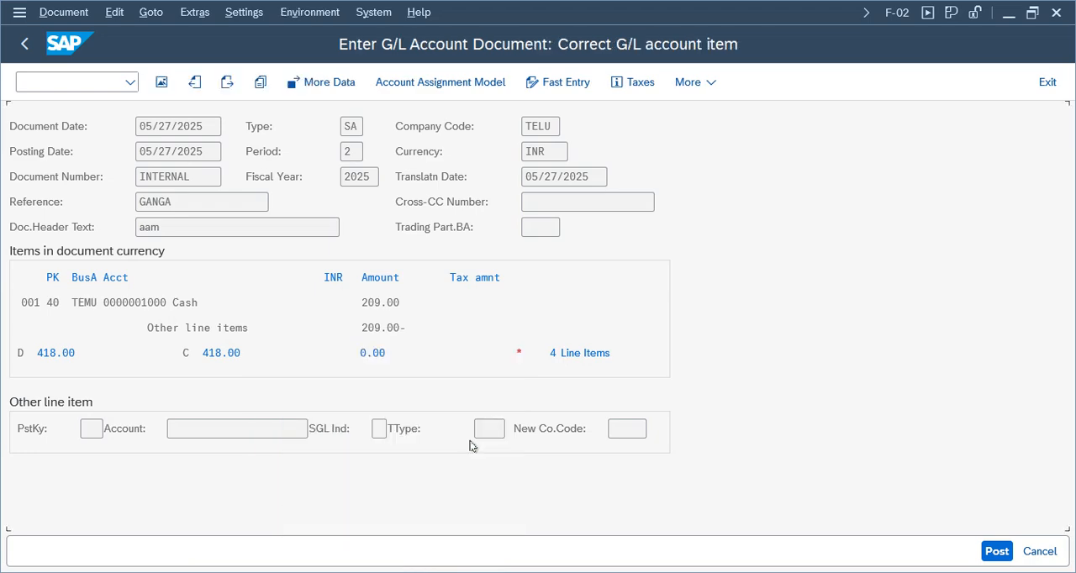
click(226, 82)
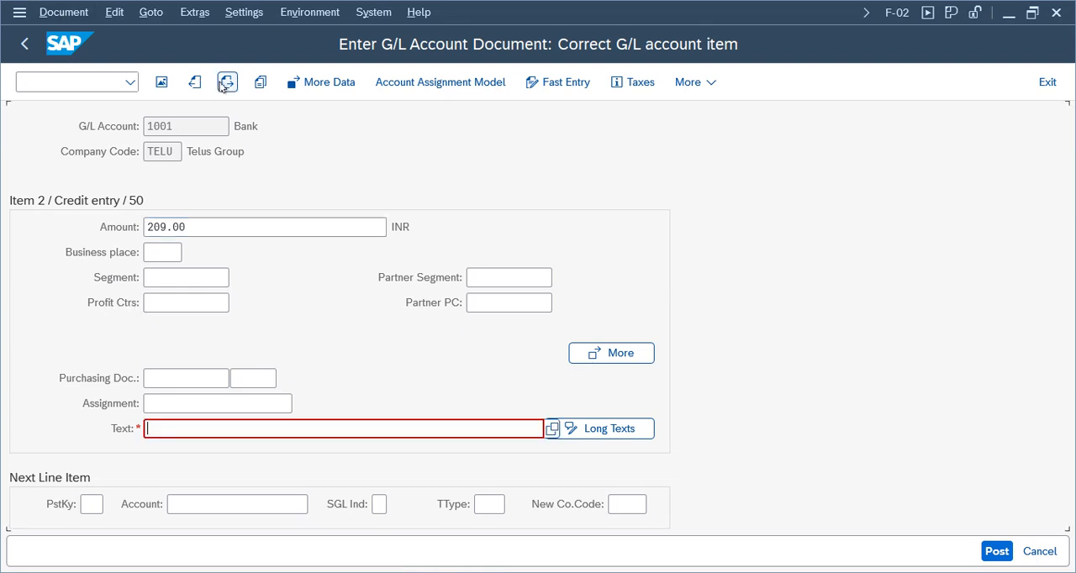
click(194, 434)
click(177, 280)
key(Return)
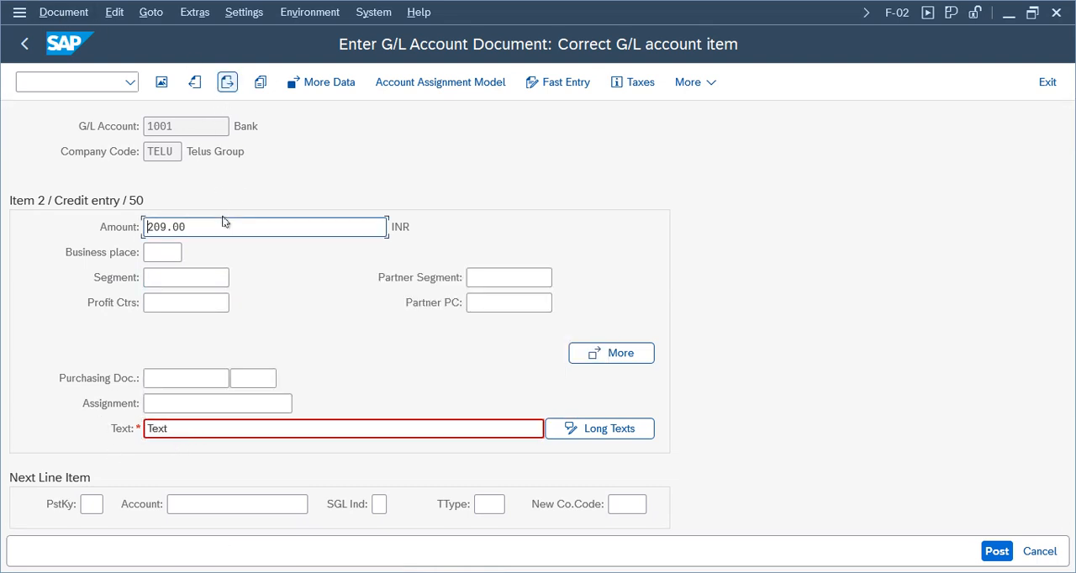
Enter assignment Test and text Text for line item 3 on cash account 1000 and proceed to the following item.
click(177, 428)
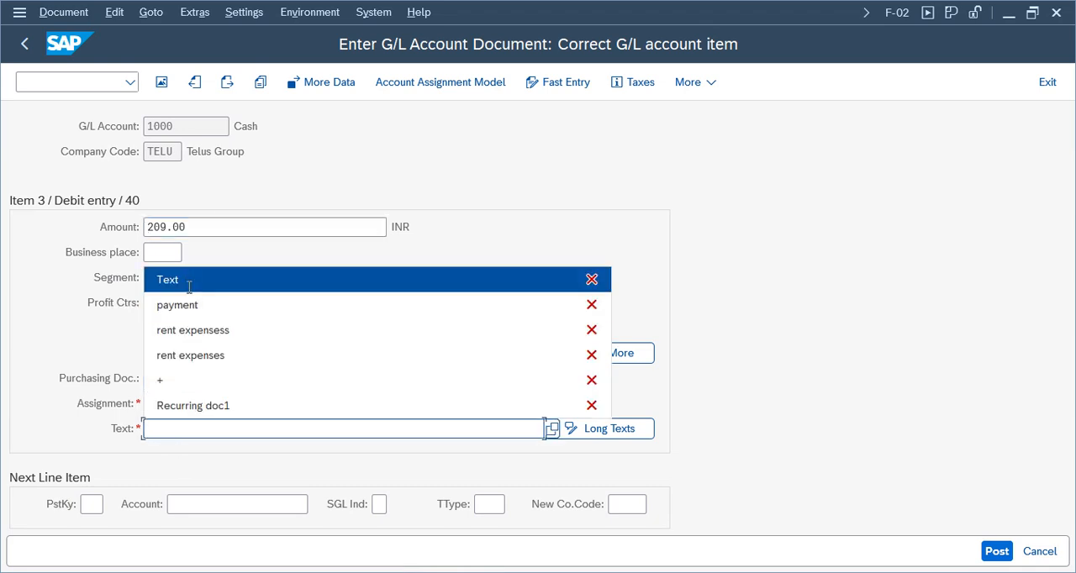
click(189, 288)
click(173, 403)
click(171, 427)
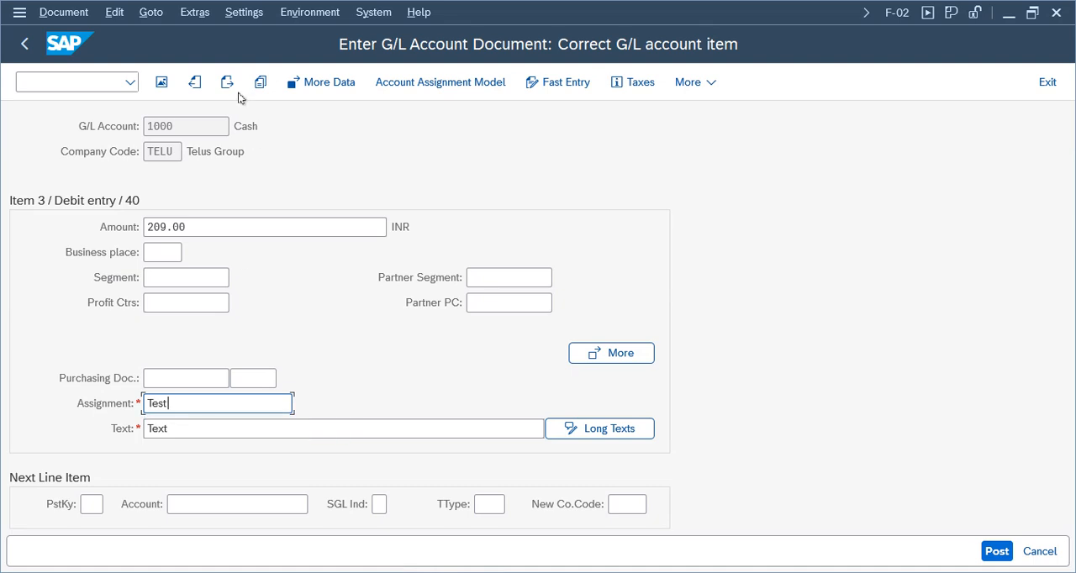
click(227, 82)
Enter assignment Test and text Text for line item 4 on bank account 1001 and post the document.
click(180, 403)
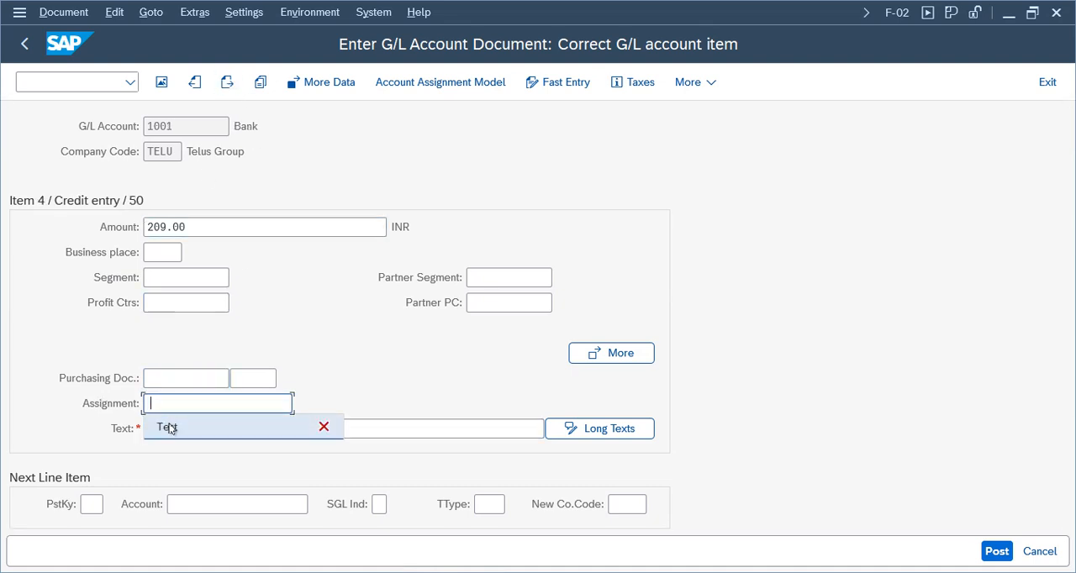
click(170, 427)
click(175, 430)
click(194, 282)
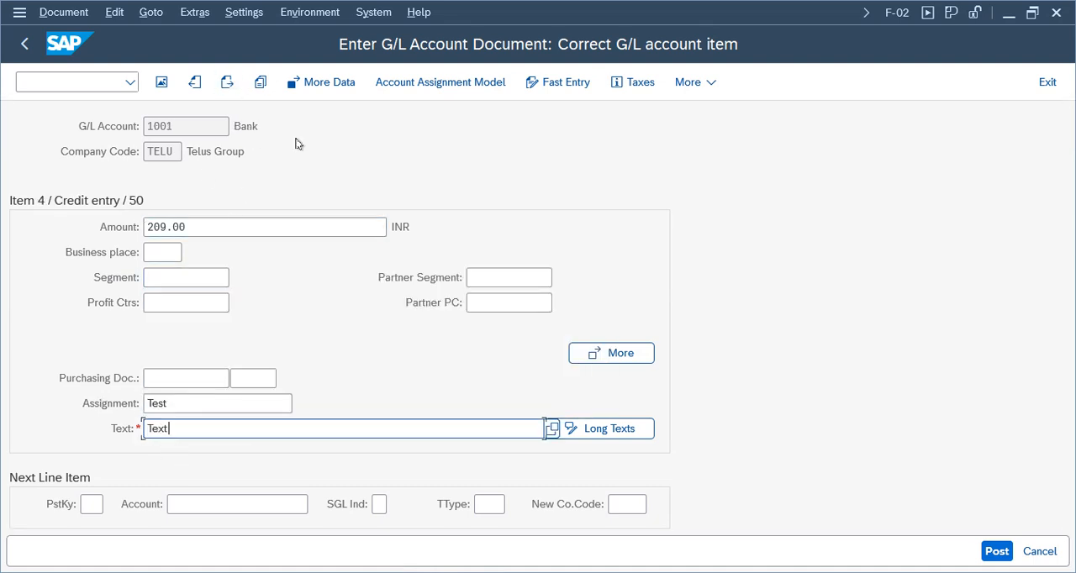
click(997, 551)
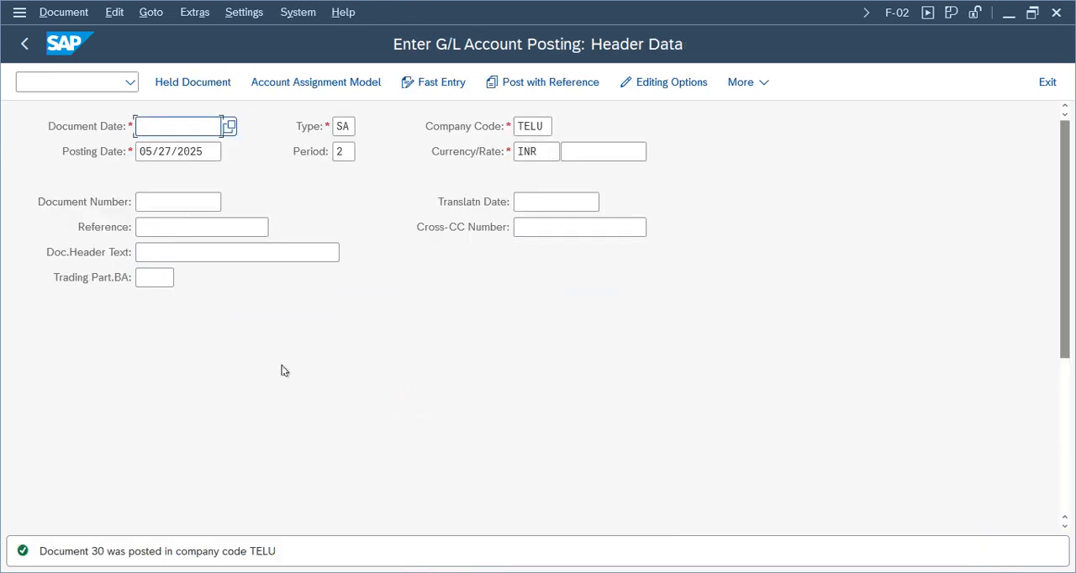
Display the document just posted and examine its cash and bank line items.
click(64, 14)
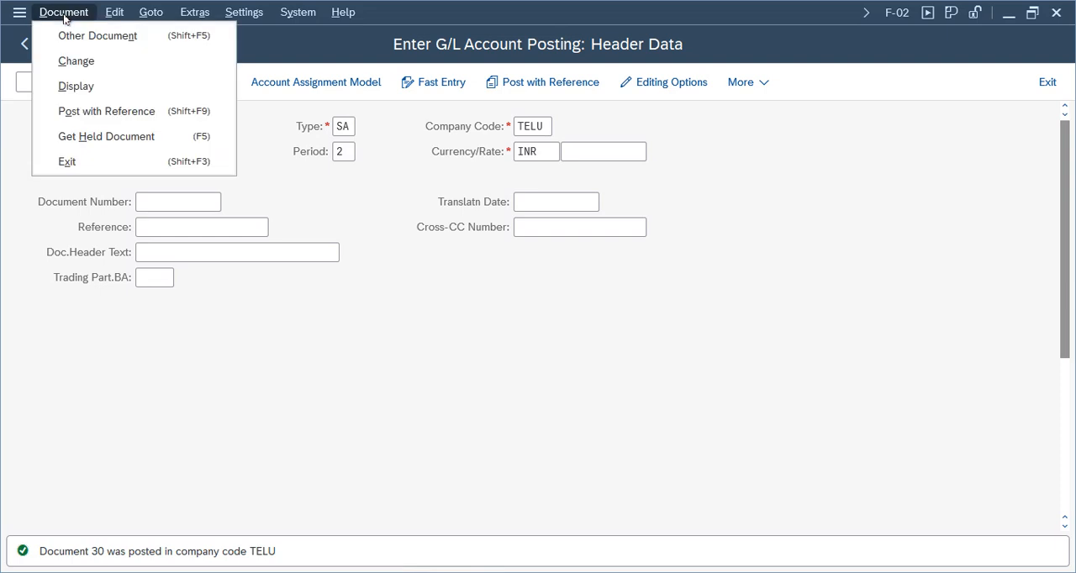
click(74, 86)
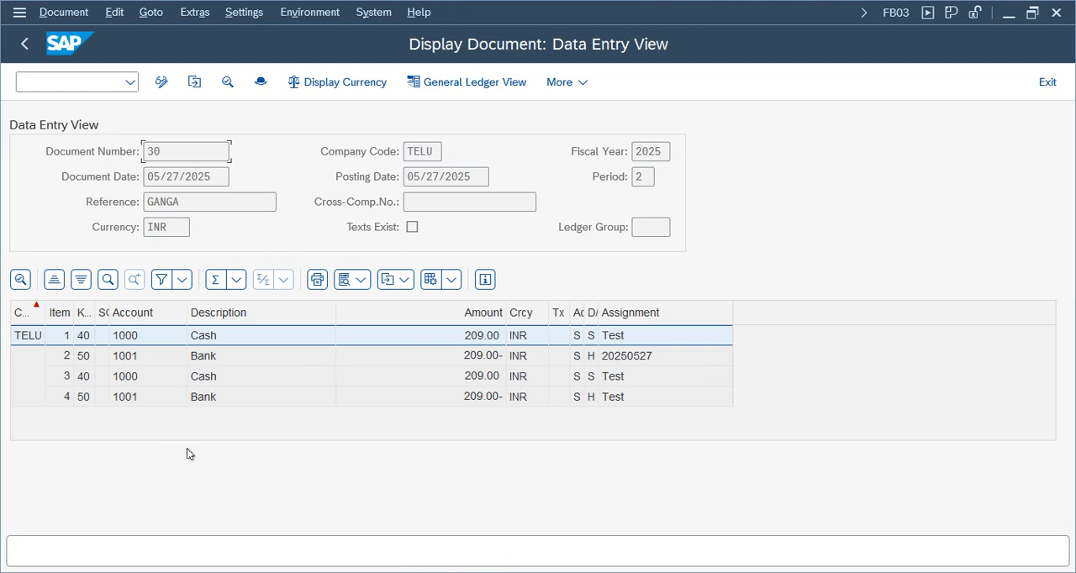
click(214, 398)
click(214, 378)
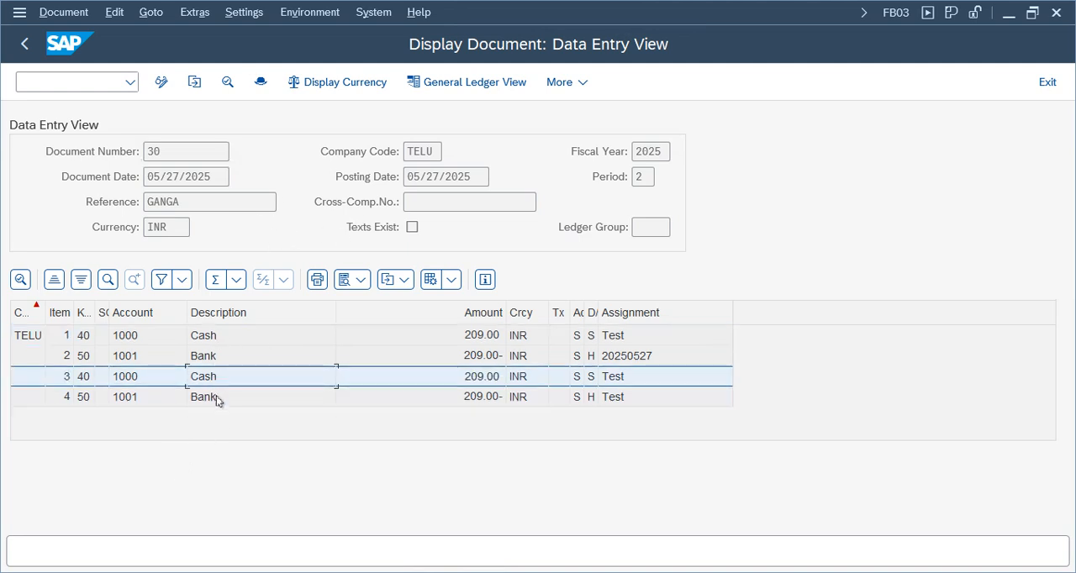
click(217, 398)
click(212, 379)
click(218, 400)
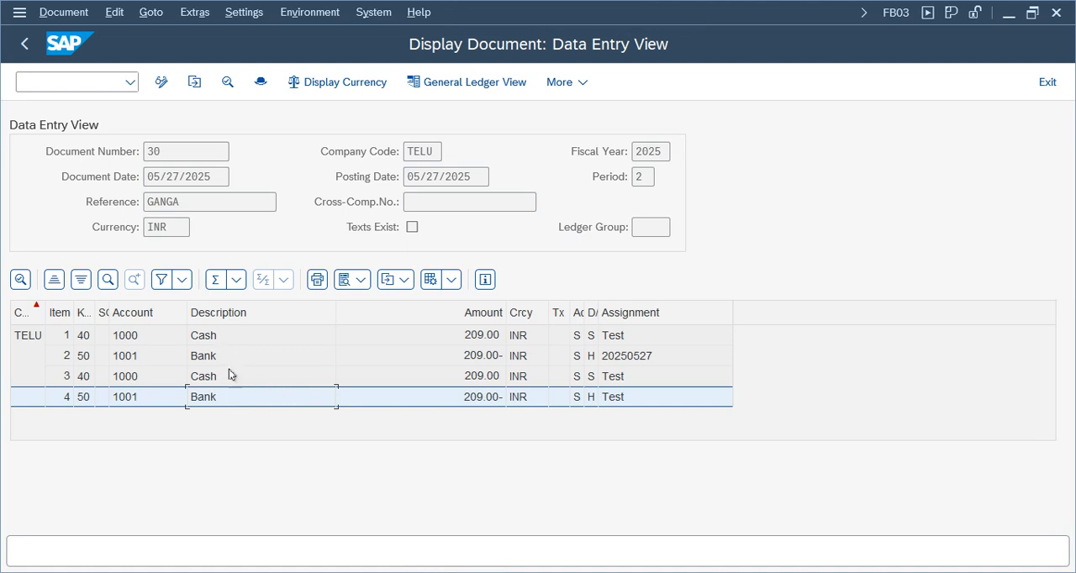
click(232, 374)
click(483, 572)
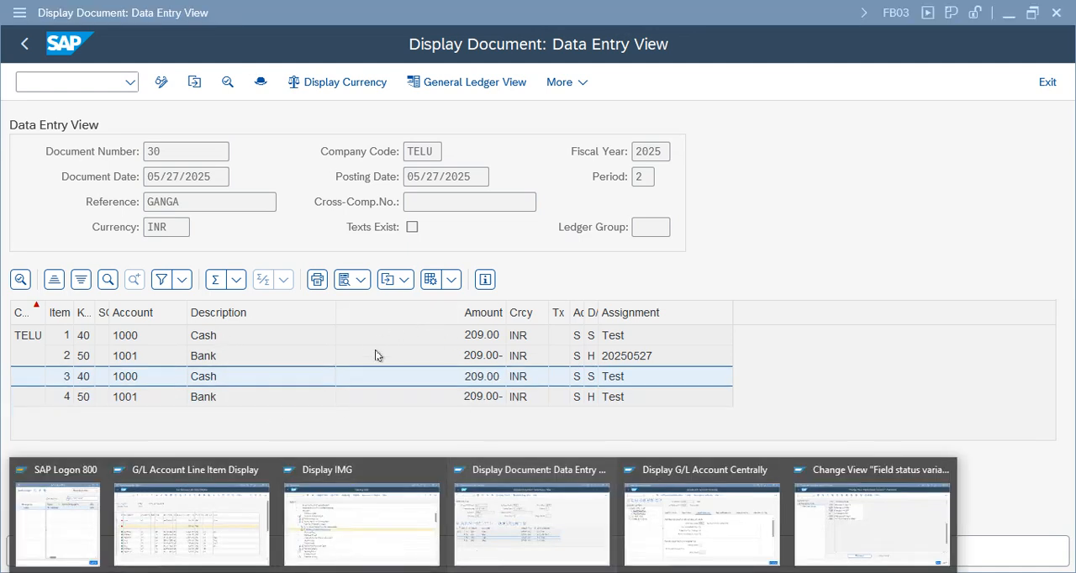
click(379, 338)
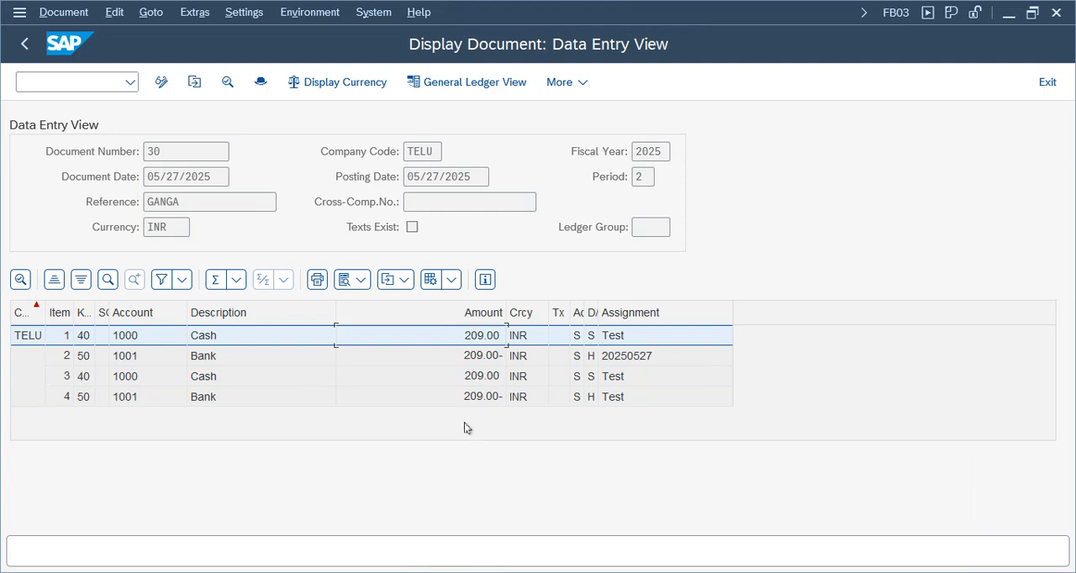
click(484, 572)
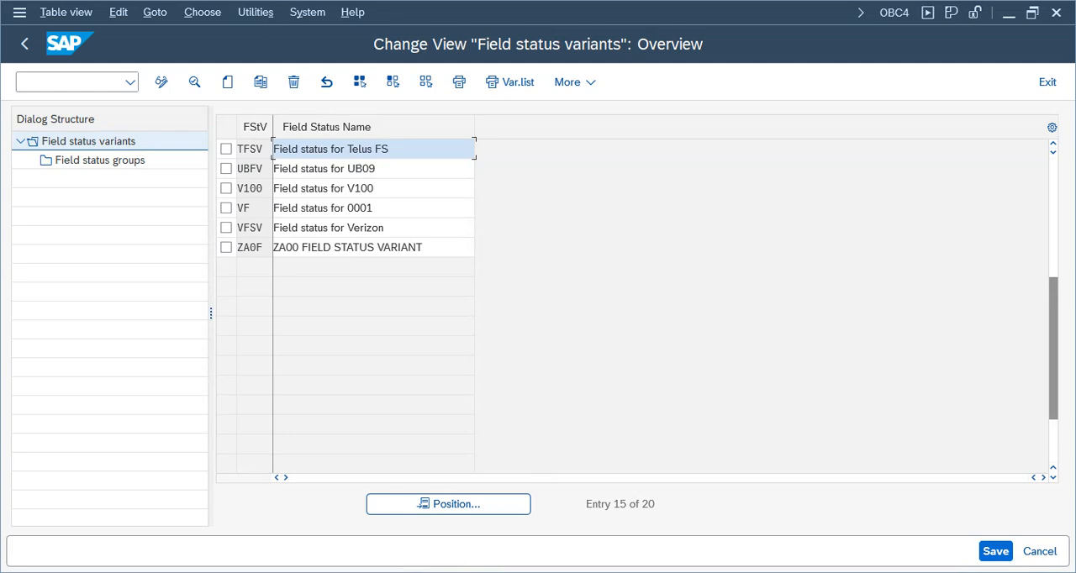
click(513, 529)
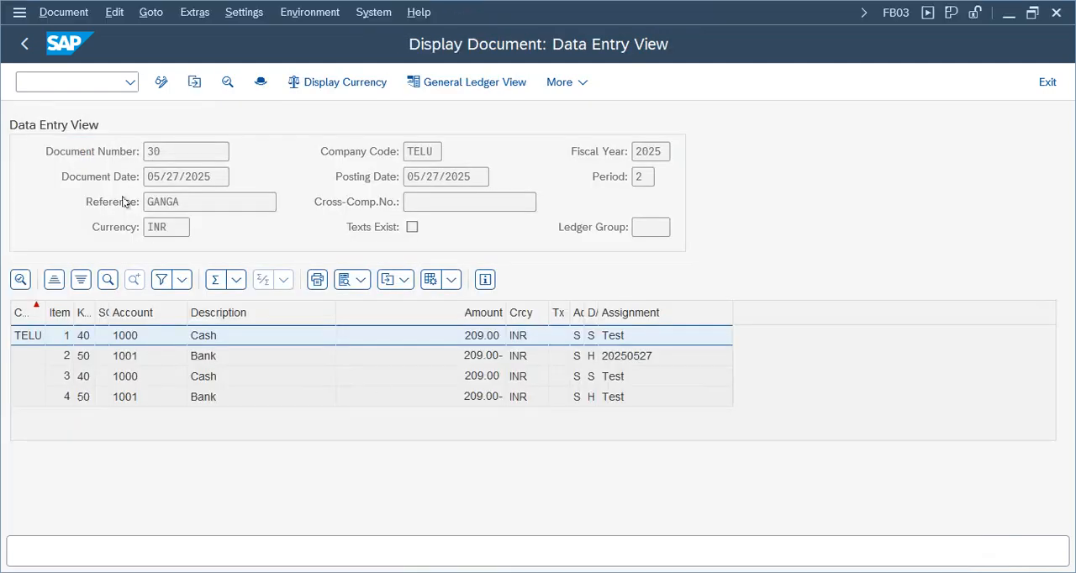
Leave the document display and F-02, and display account assignment model TELUGL in FKMT.
click(1040, 88)
click(1048, 83)
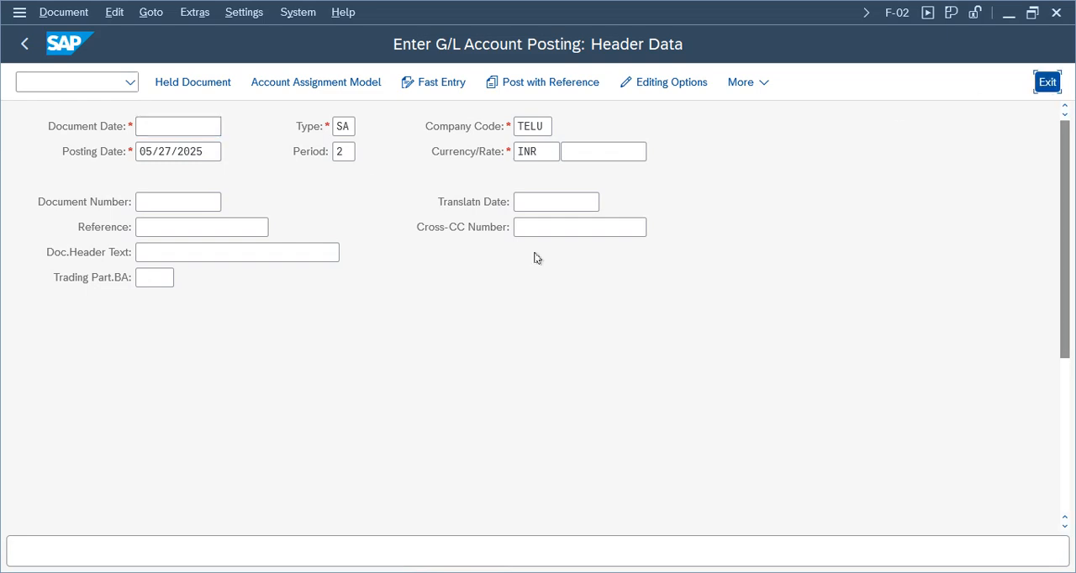
click(343, 439)
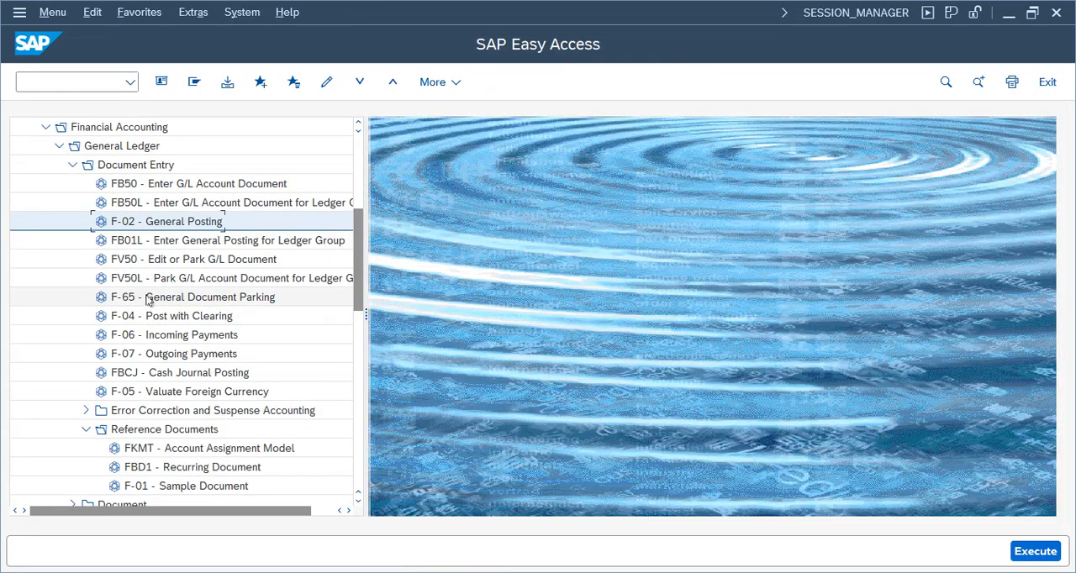
click(210, 450)
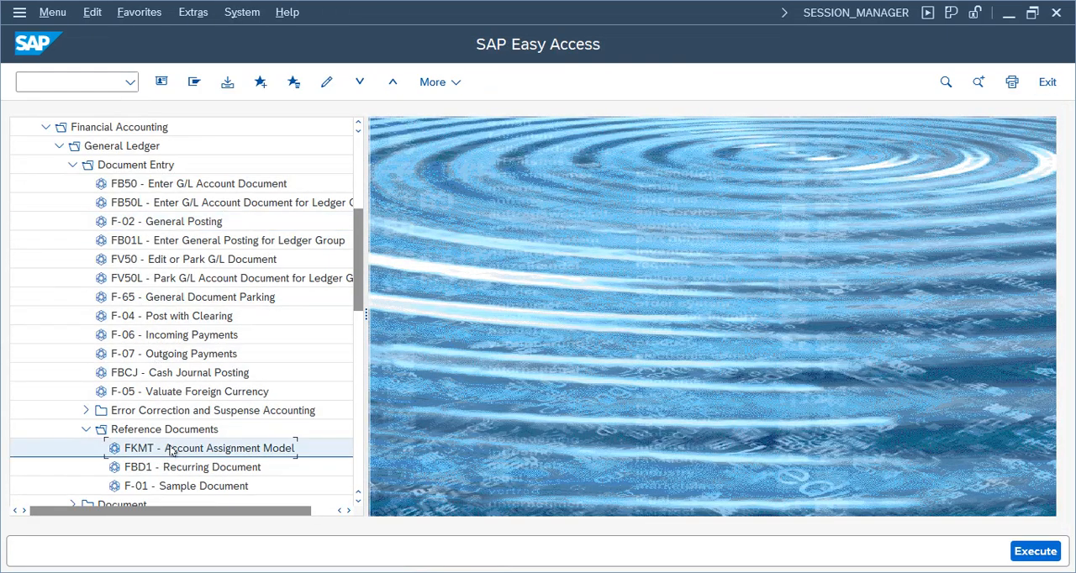
double_click(216, 450)
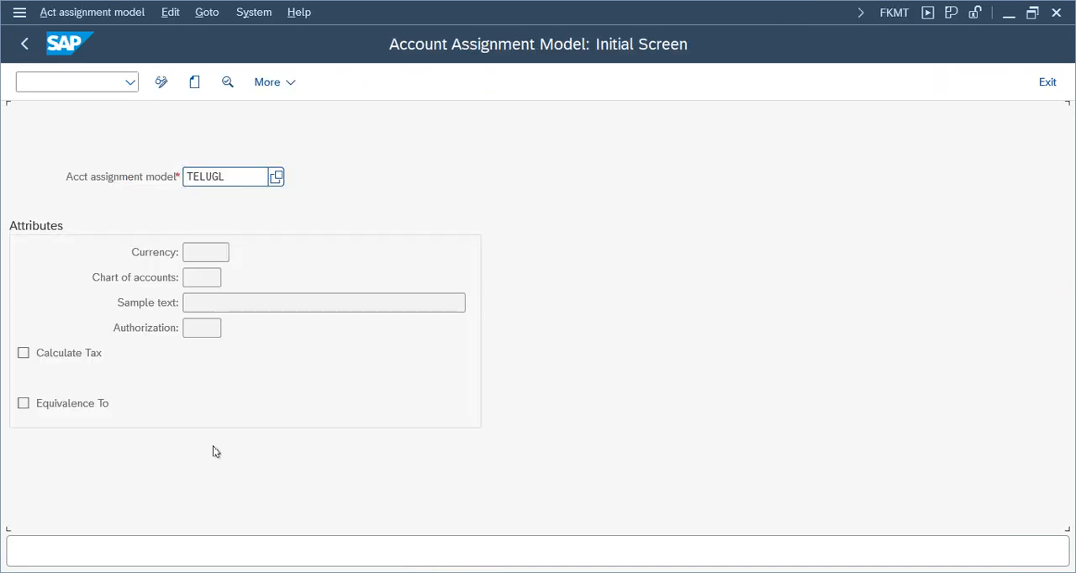
key(Return)
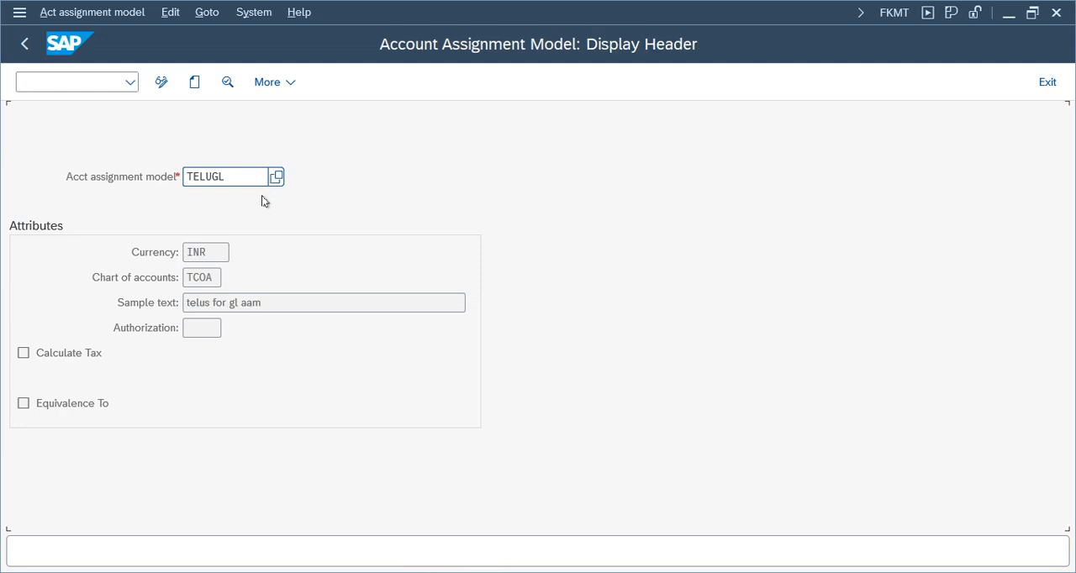
click(119, 17)
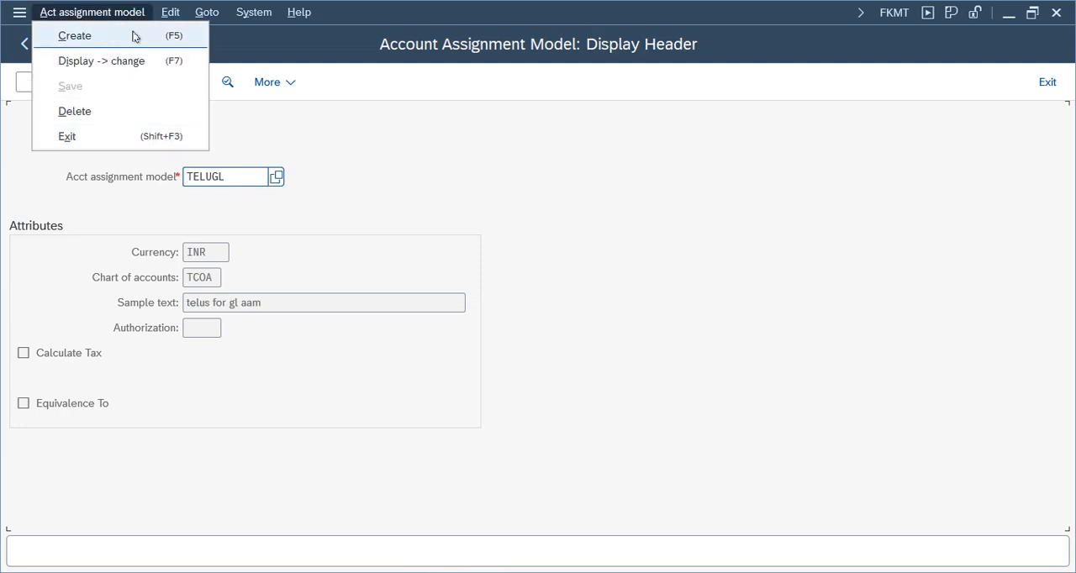
mouse_move(169, 20)
mouse_move(211, 17)
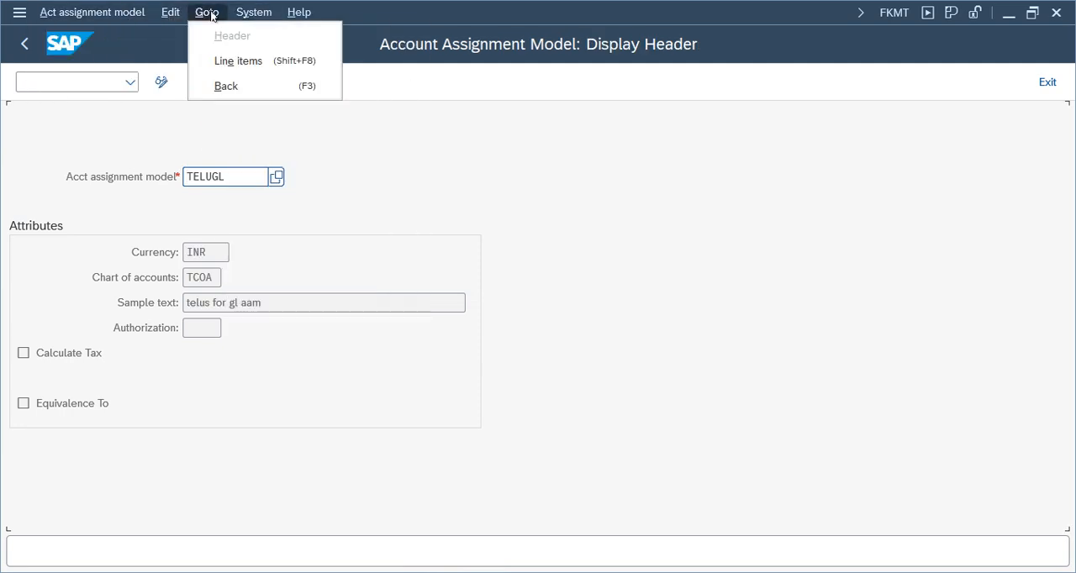
mouse_move(249, 16)
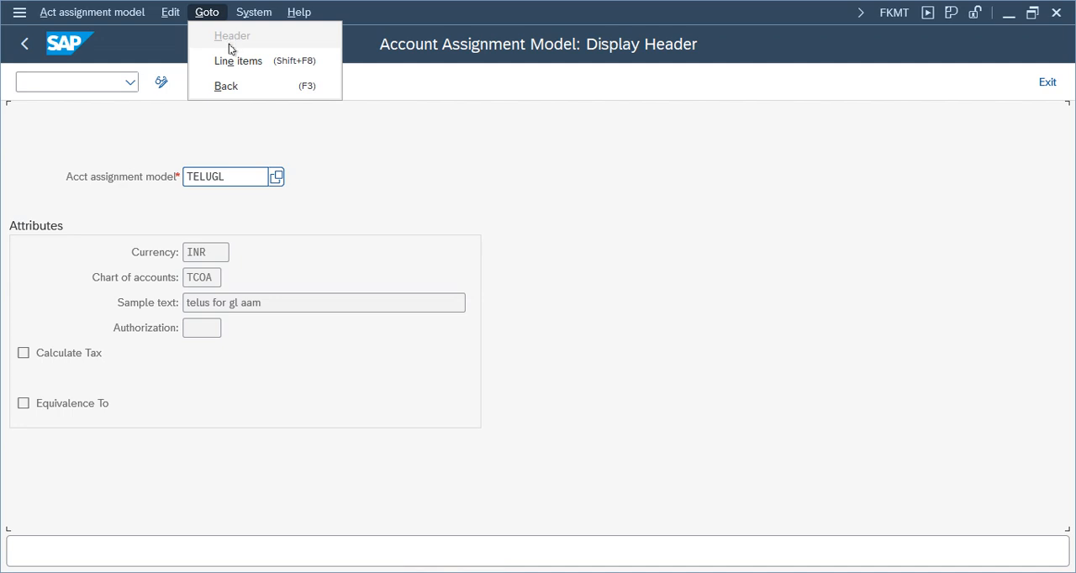
click(464, 201)
Switch the TELUGL account assignment model header from display to change mode.
click(161, 81)
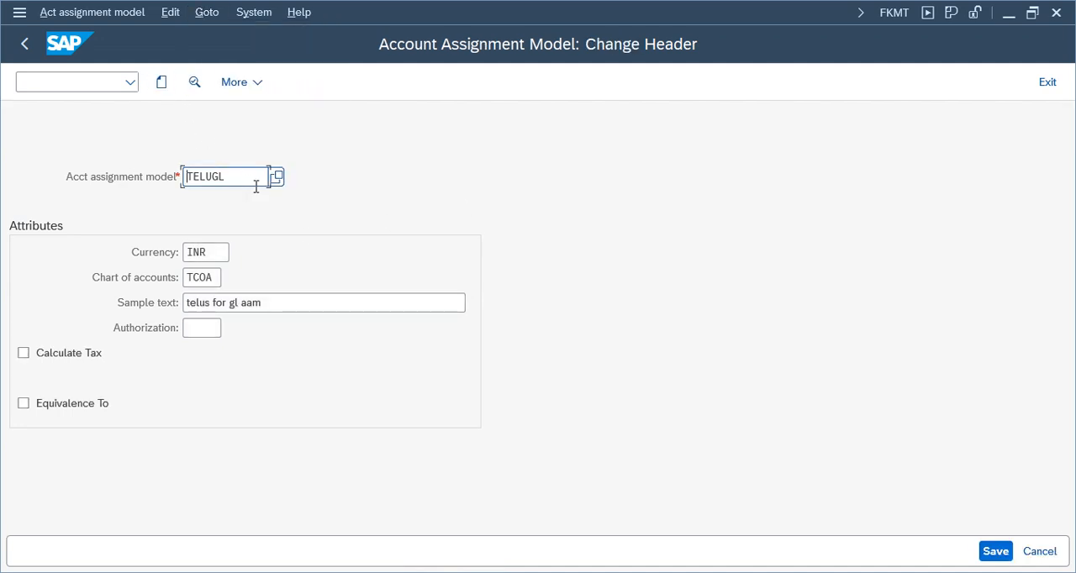
click(206, 12)
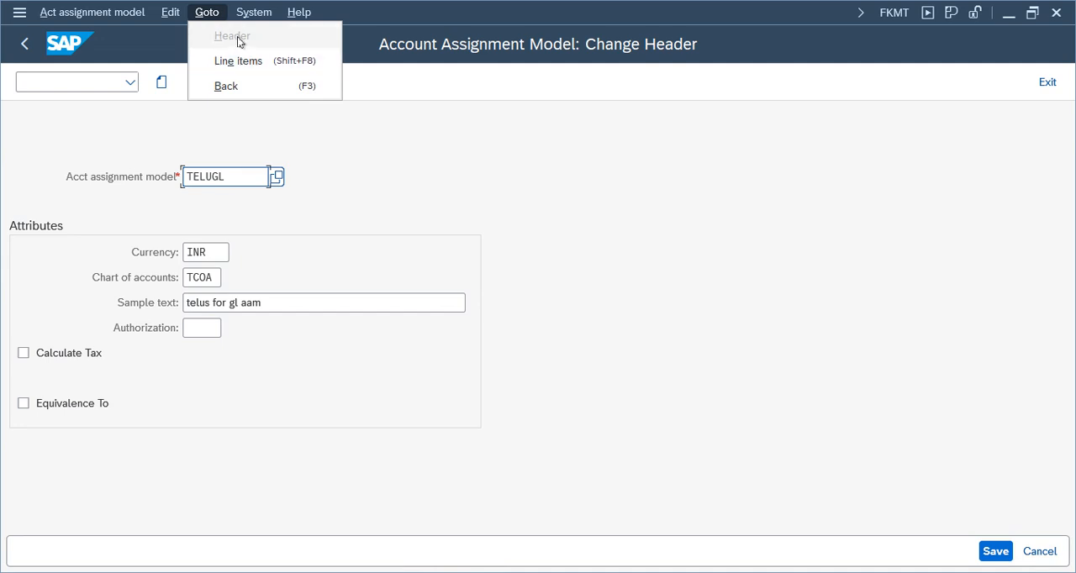
click(371, 135)
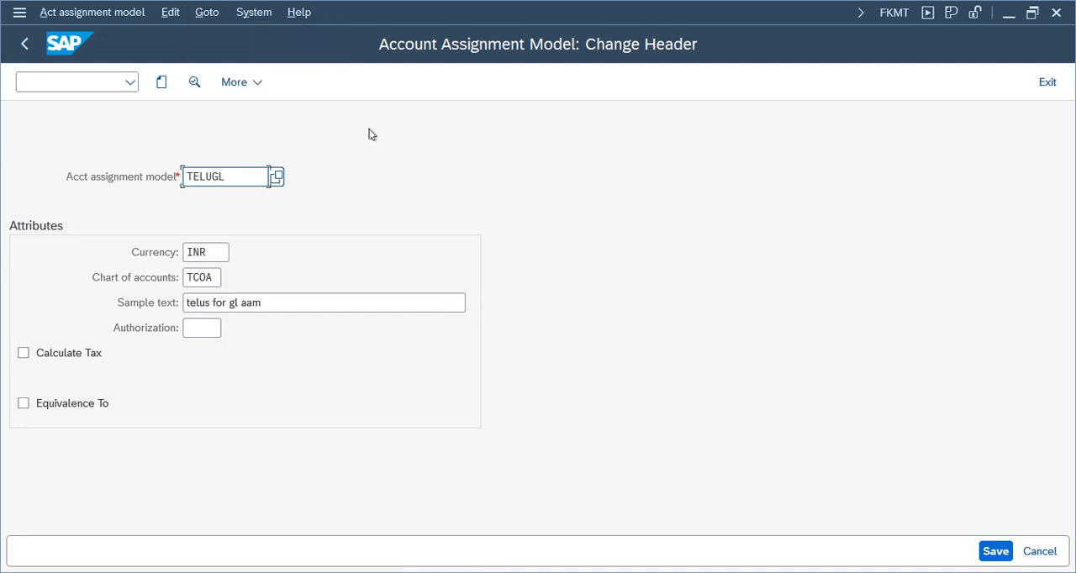
click(261, 83)
mouse_move(295, 110)
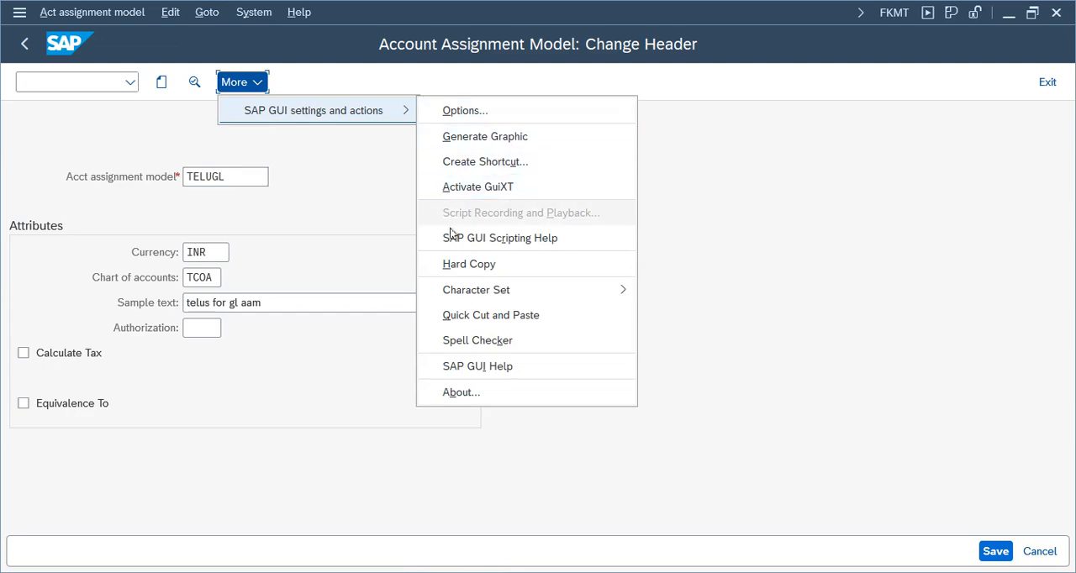
click(464, 110)
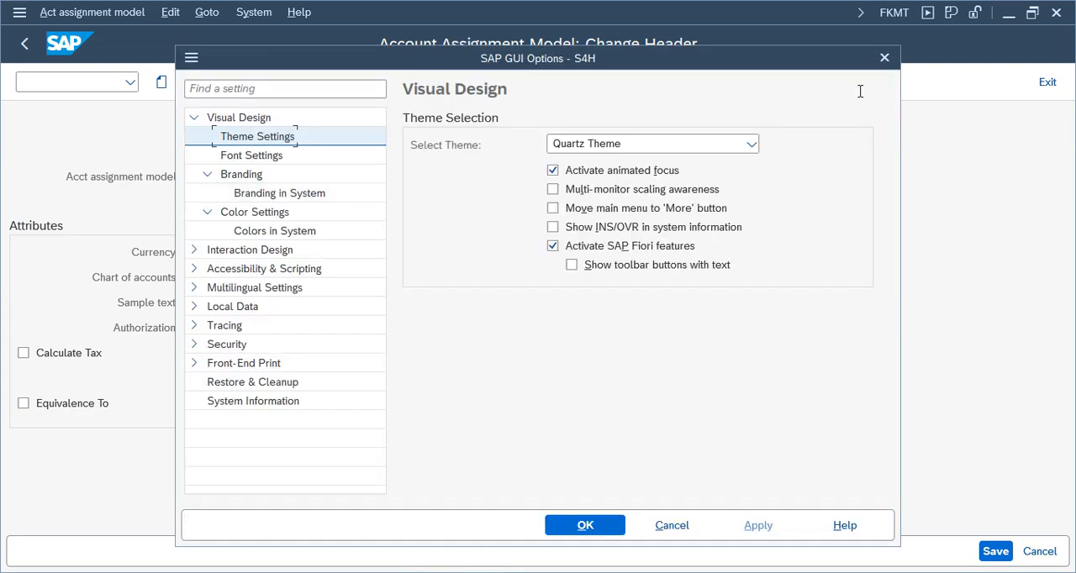
click(884, 59)
Open the line items of account assignment model TELUGL for editing.
click(207, 11)
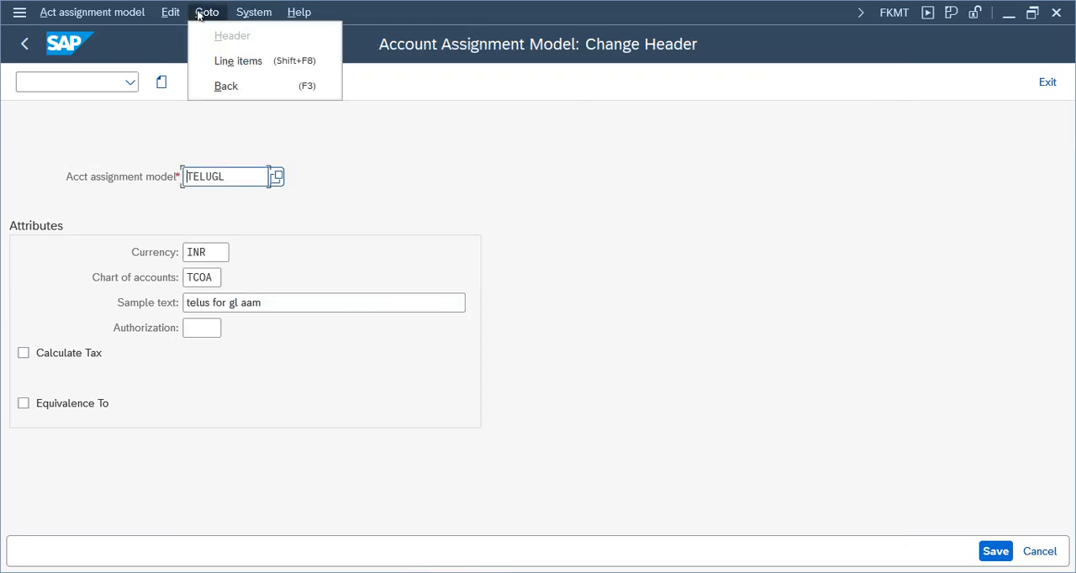
click(110, 14)
click(207, 12)
click(224, 64)
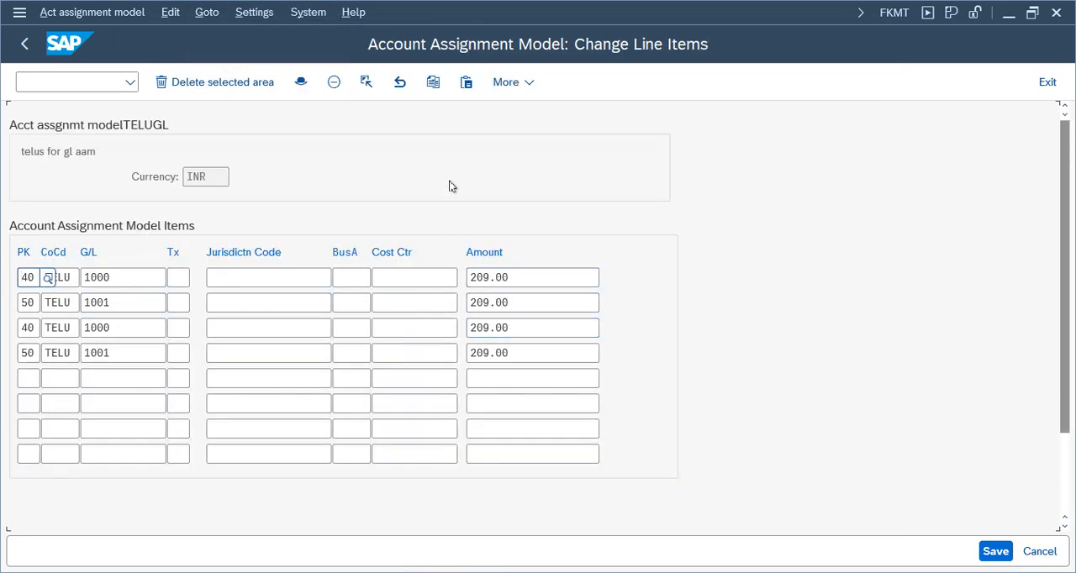
Try to insert line items from the buffer into the TELUGL model.
click(467, 85)
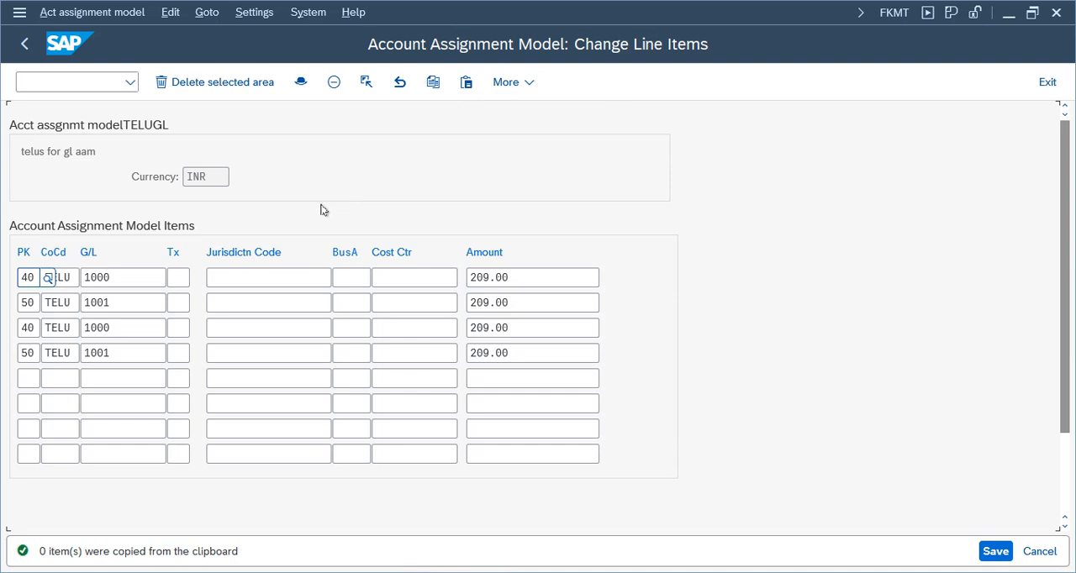
click(510, 83)
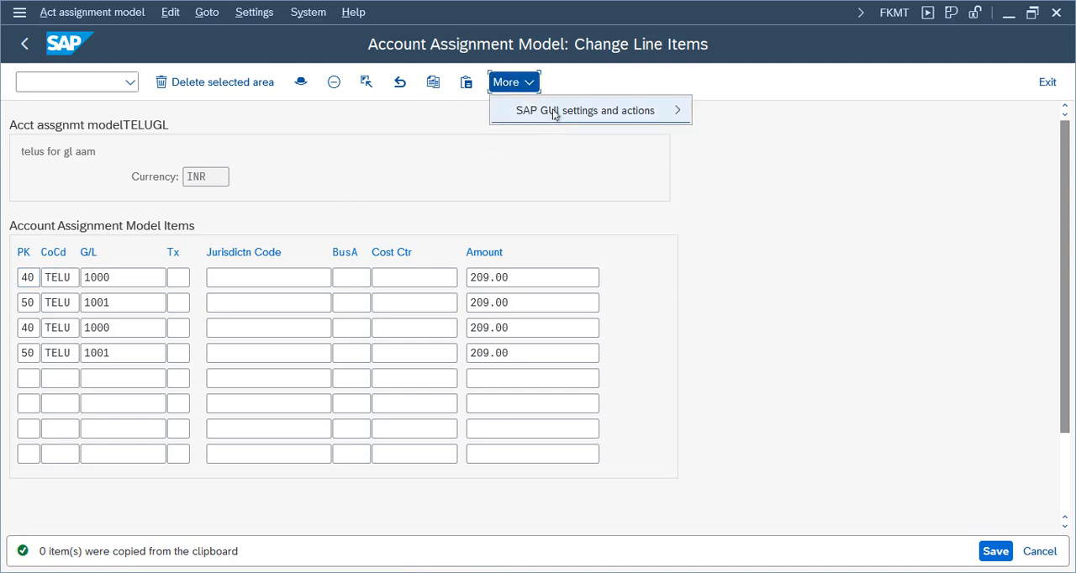
click(343, 132)
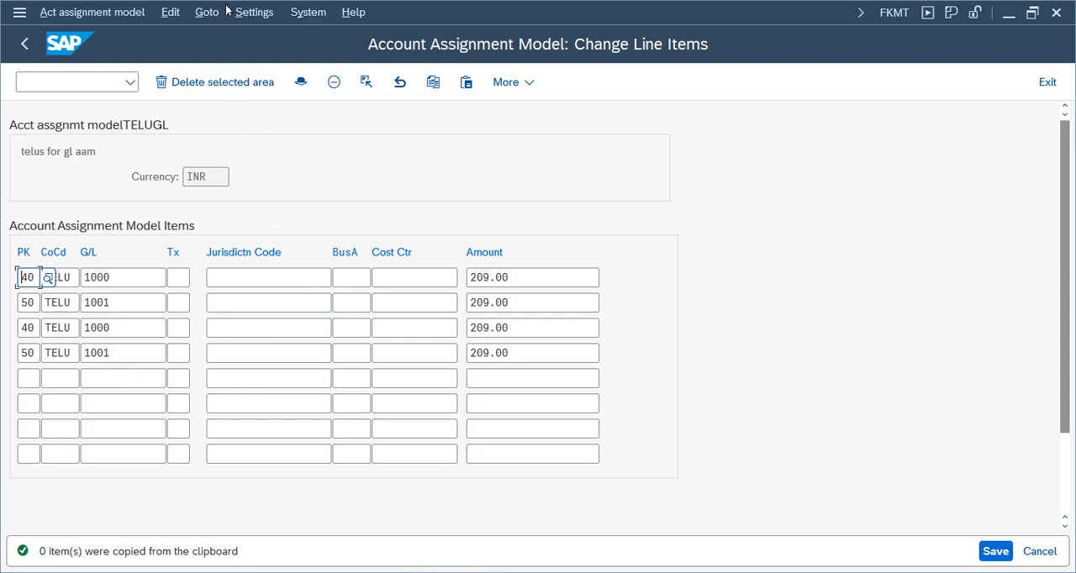
Examine the screen template variants SAP01 to SAP05 for the TELUGL line items, close the list and return to the model's header.
click(252, 12)
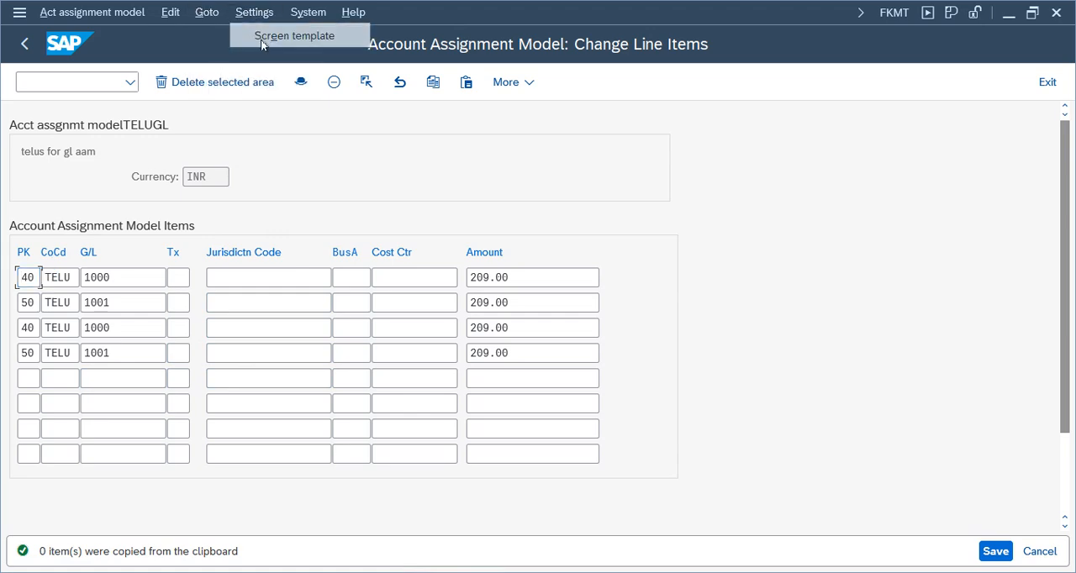
click(261, 37)
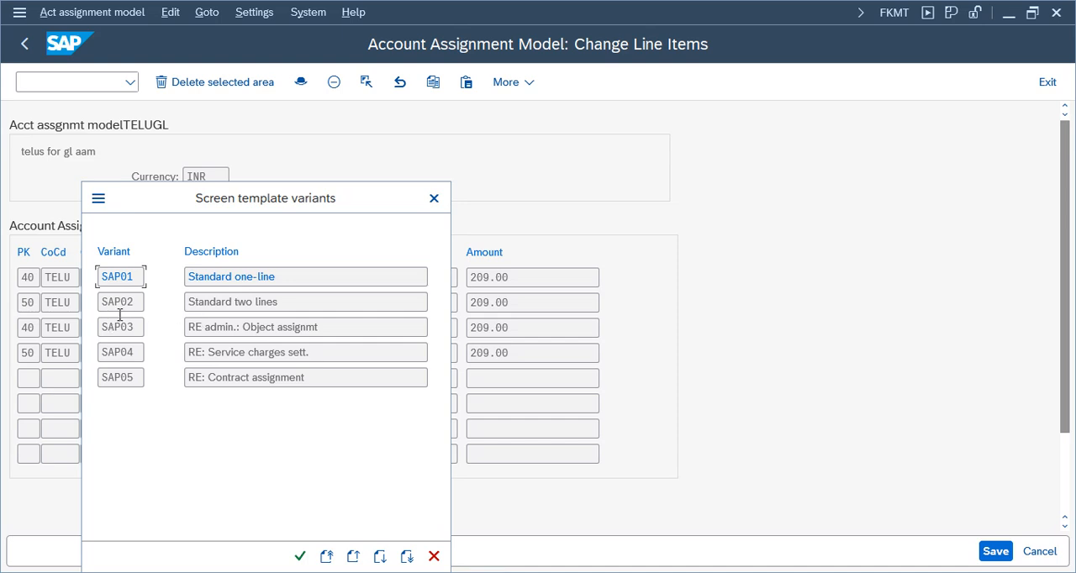
drag(226, 208, 677, 166)
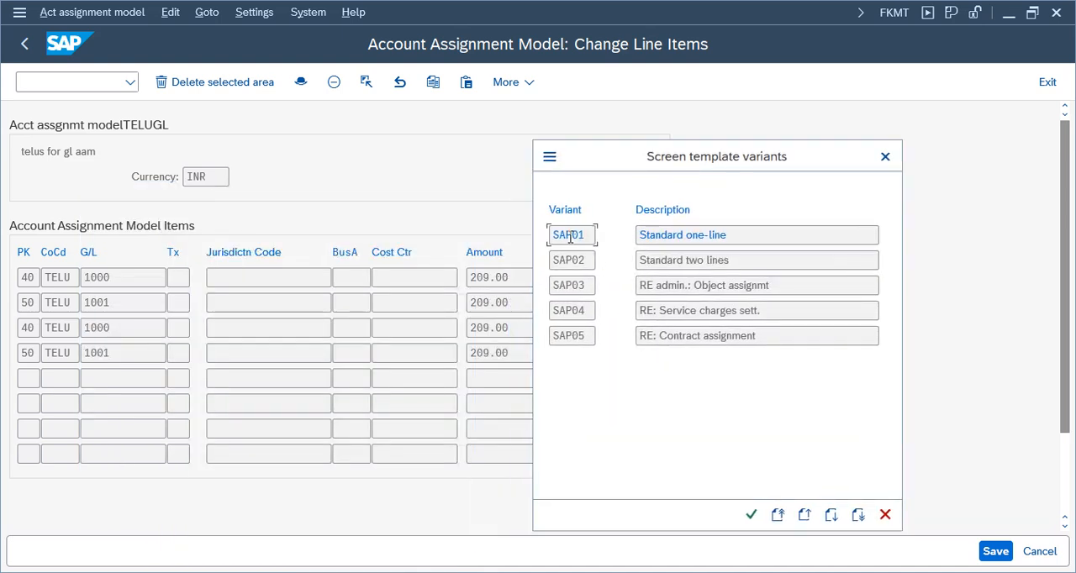
click(572, 336)
double_click(587, 236)
key(Tab)
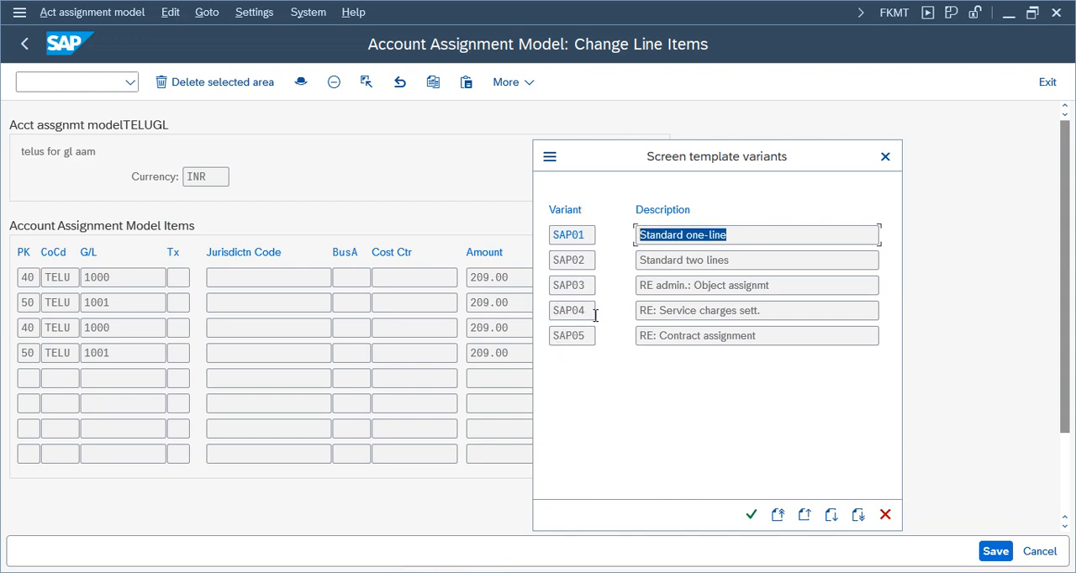
click(580, 234)
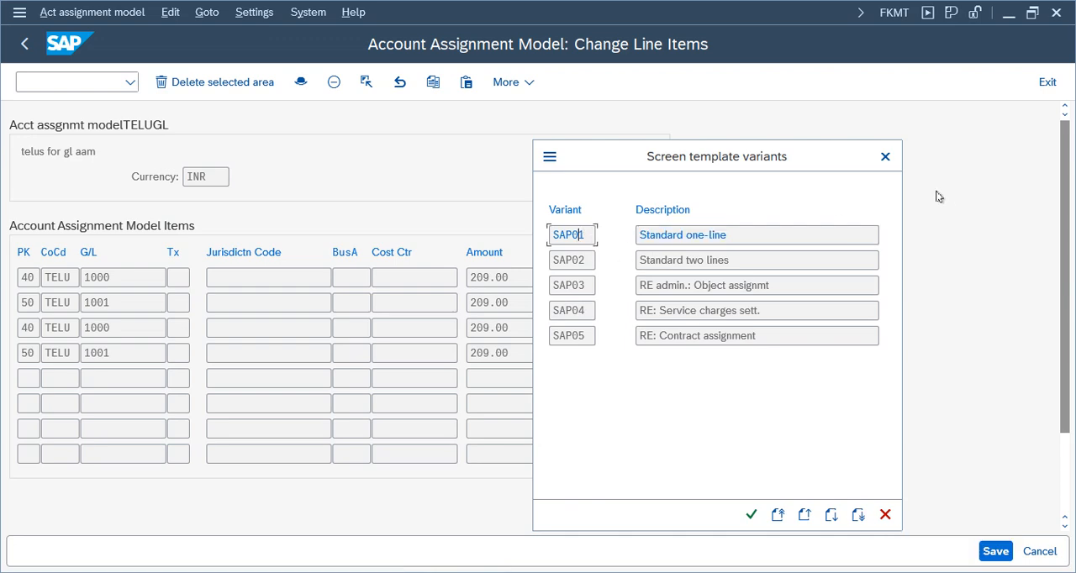
click(886, 158)
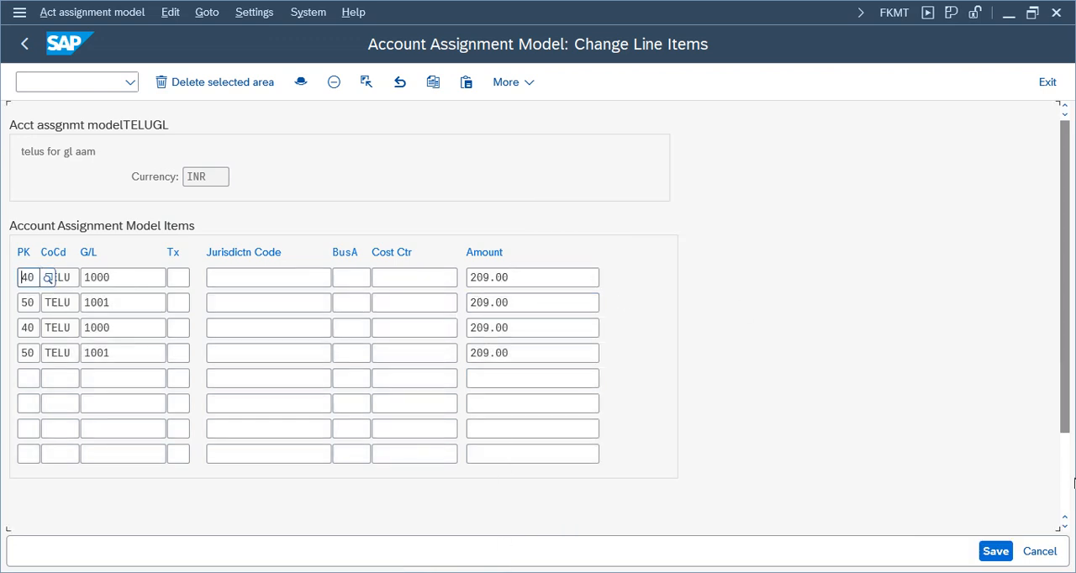
click(1040, 551)
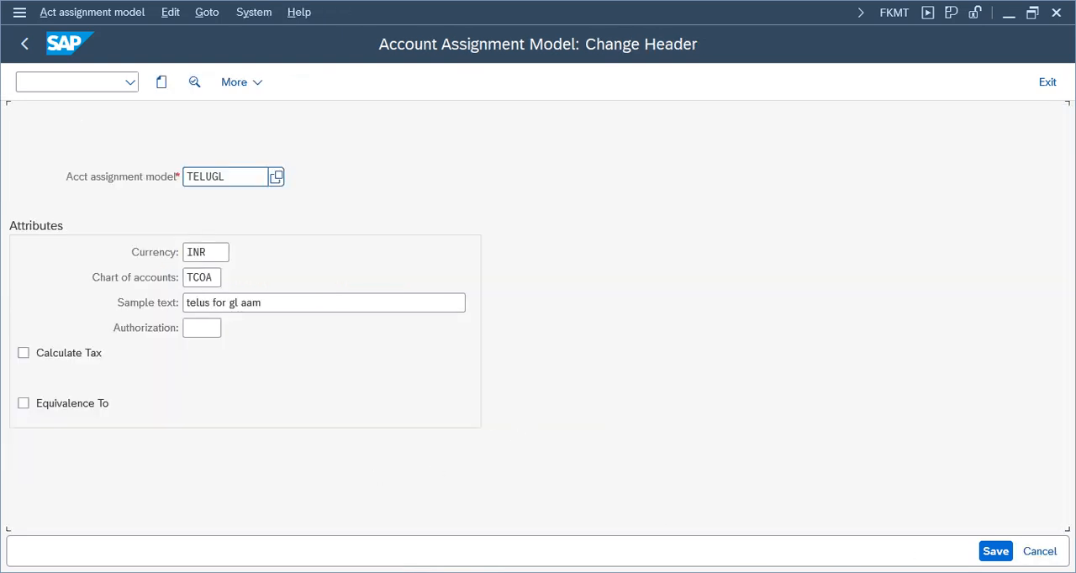
Switch to the Display IMG session and expand General Ledger Accounting > Business Transactions > G/L Account Posting - Enjoy, collapsing Financial Accounting Global Settings.
mouse_move(317, 502)
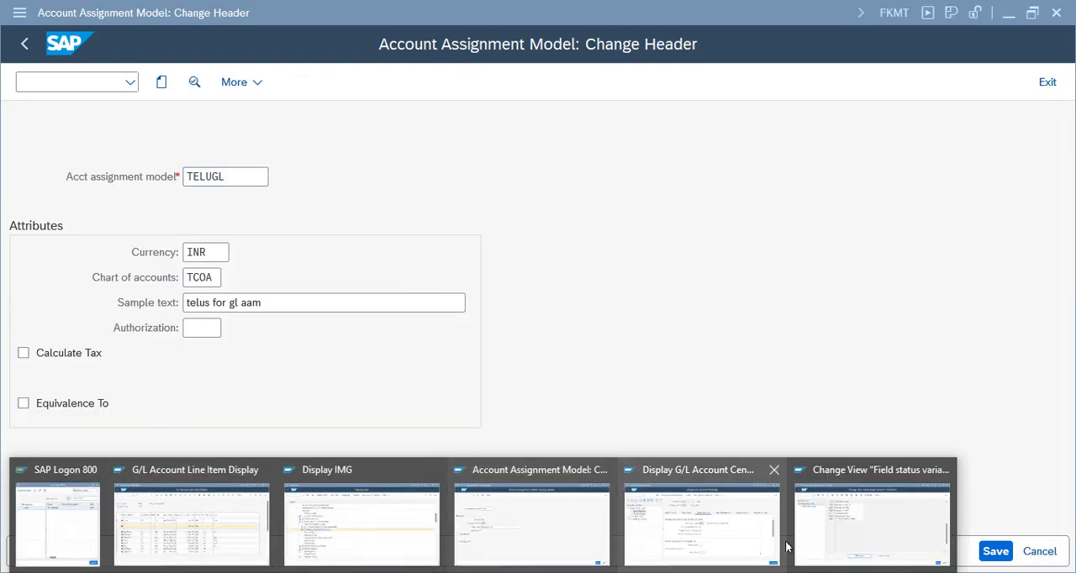
click(379, 520)
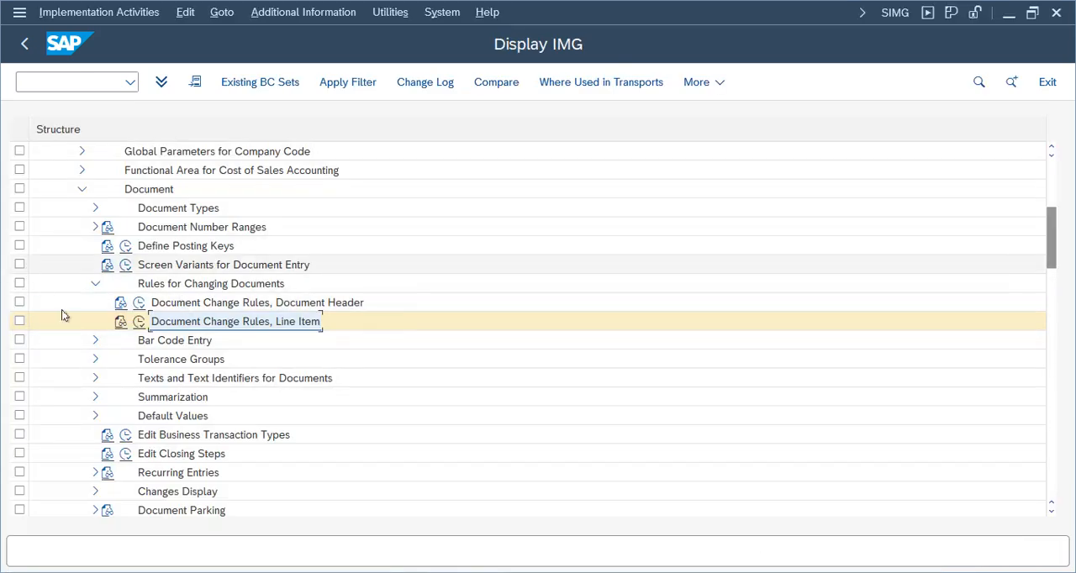
click(95, 283)
click(81, 189)
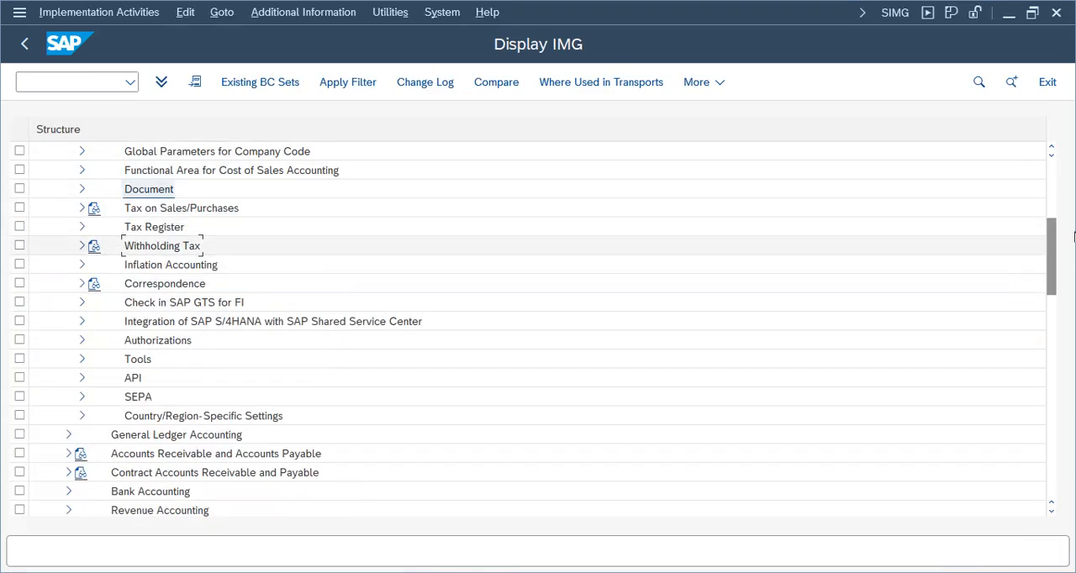
scroll(1074, 238, up, 5)
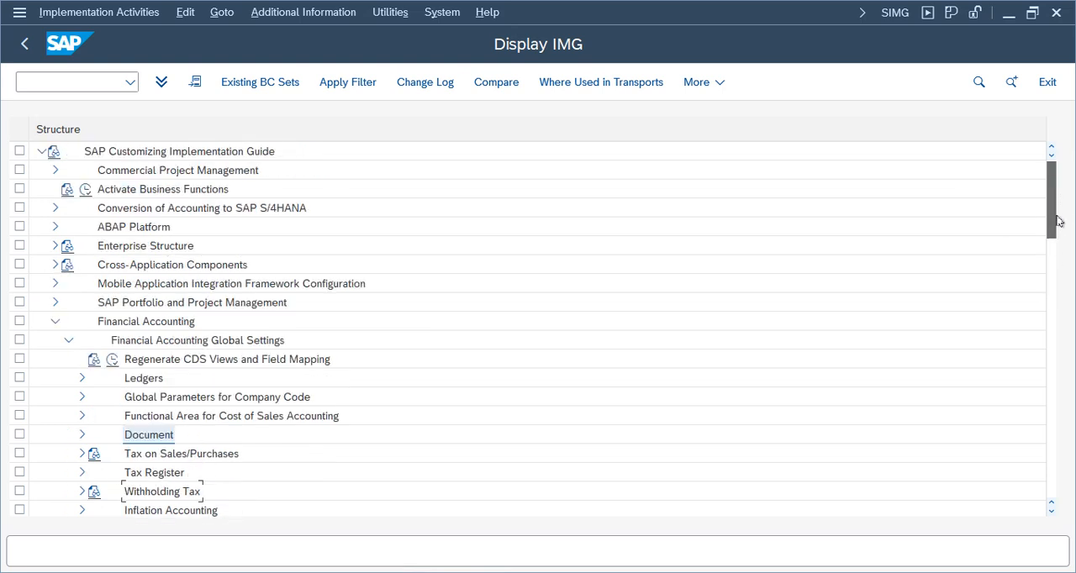
click(69, 340)
click(68, 358)
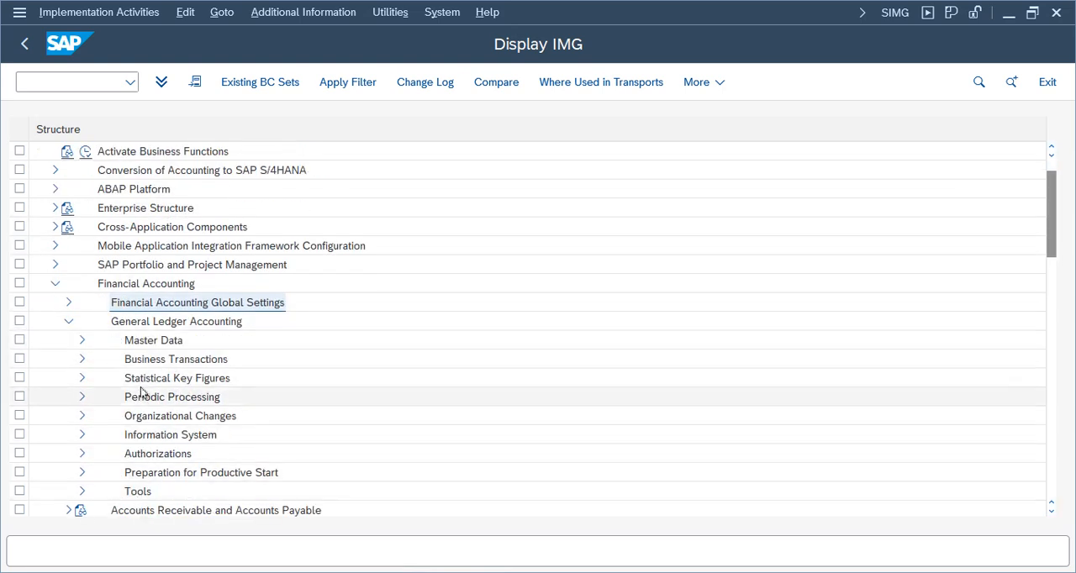
click(82, 360)
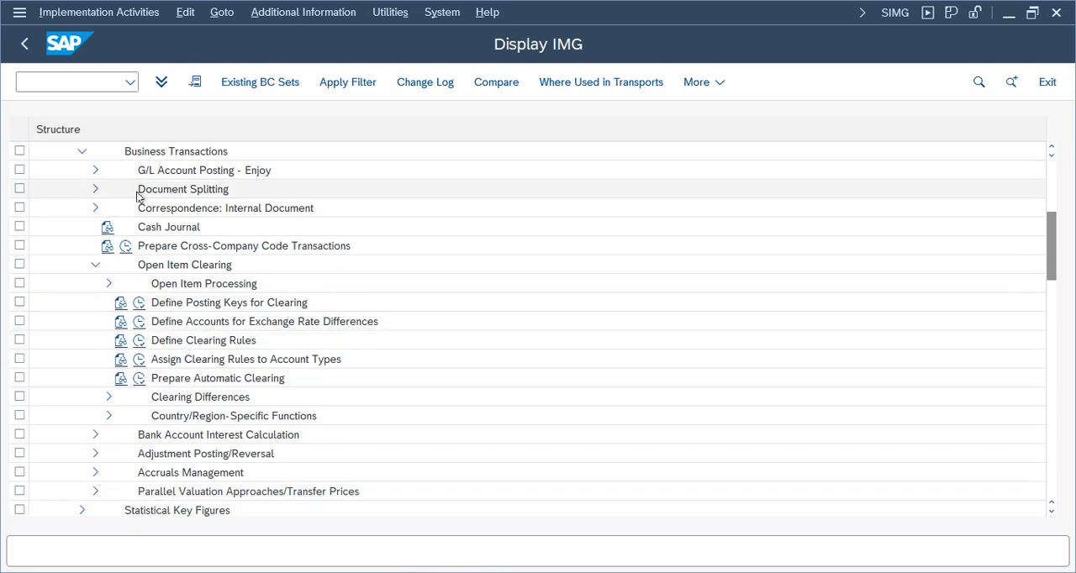
click(95, 170)
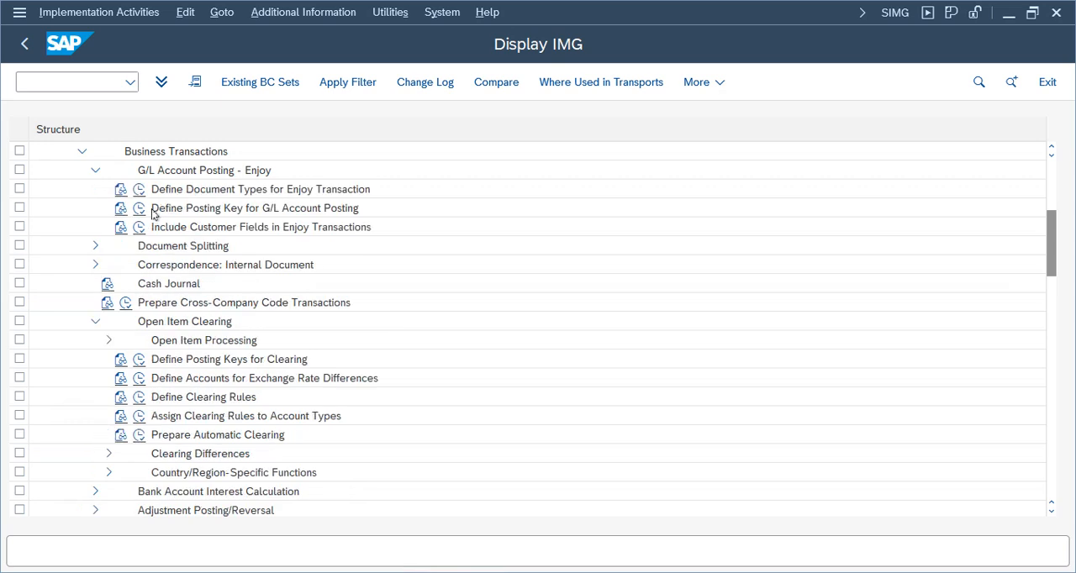
Look through the activities under G/L Account Posting - Enjoy and the other Business Transactions nodes.
click(197, 194)
click(198, 211)
click(196, 232)
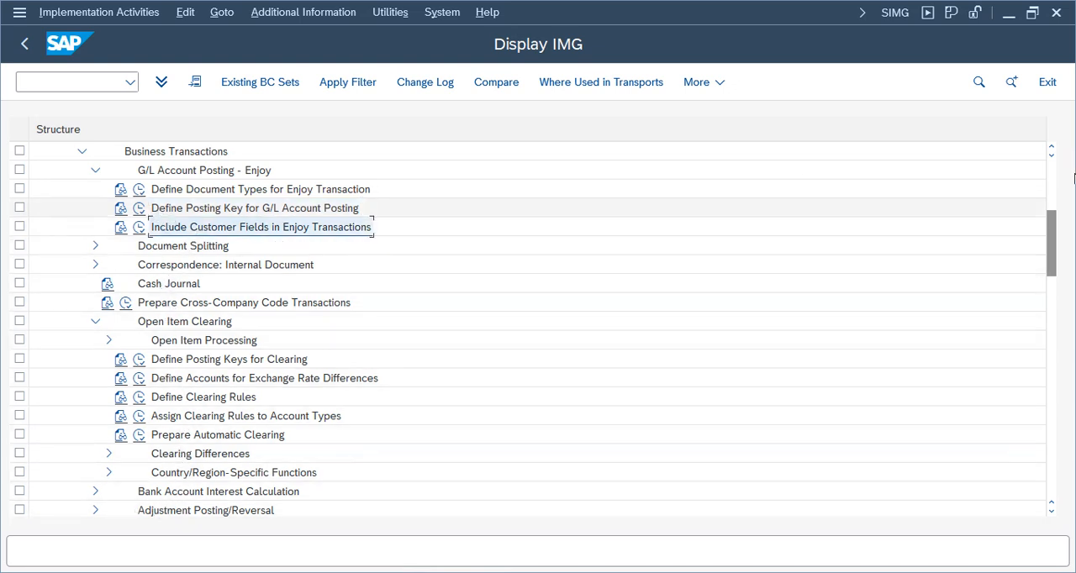
drag(1045, 274, 1045, 237)
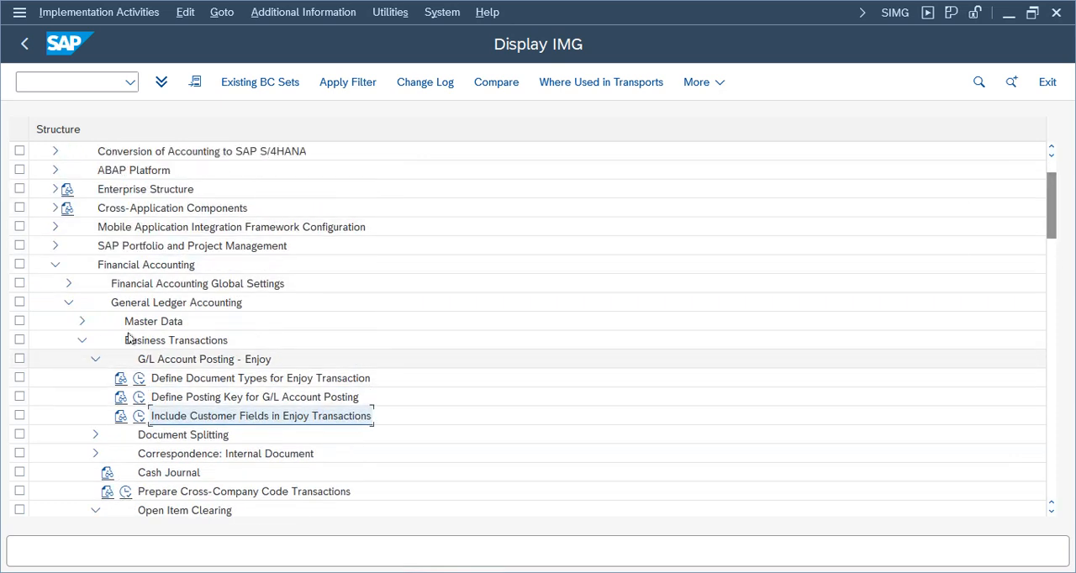
click(193, 362)
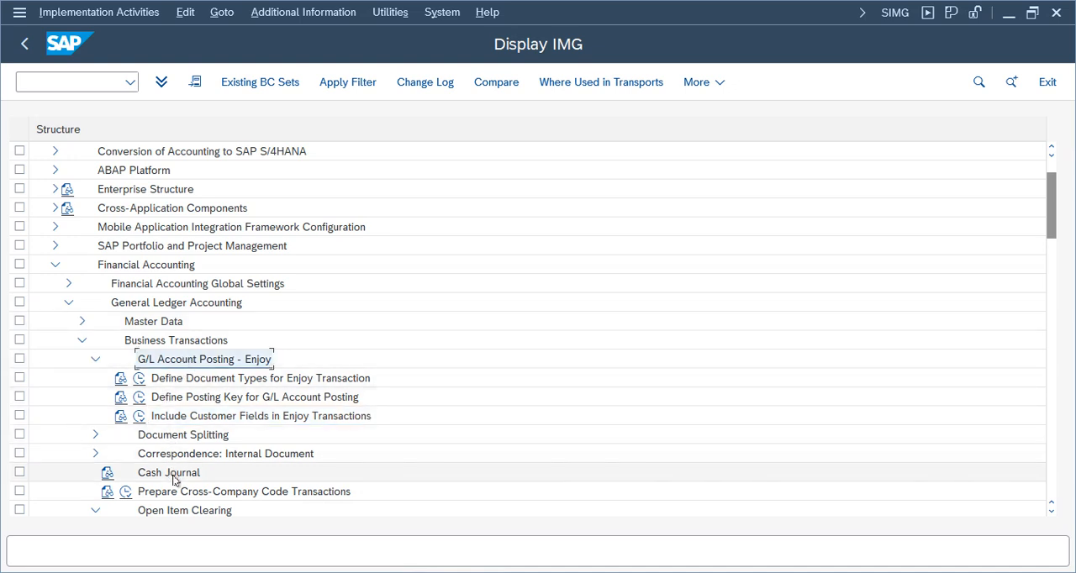
drag(1052, 511, 1054, 516)
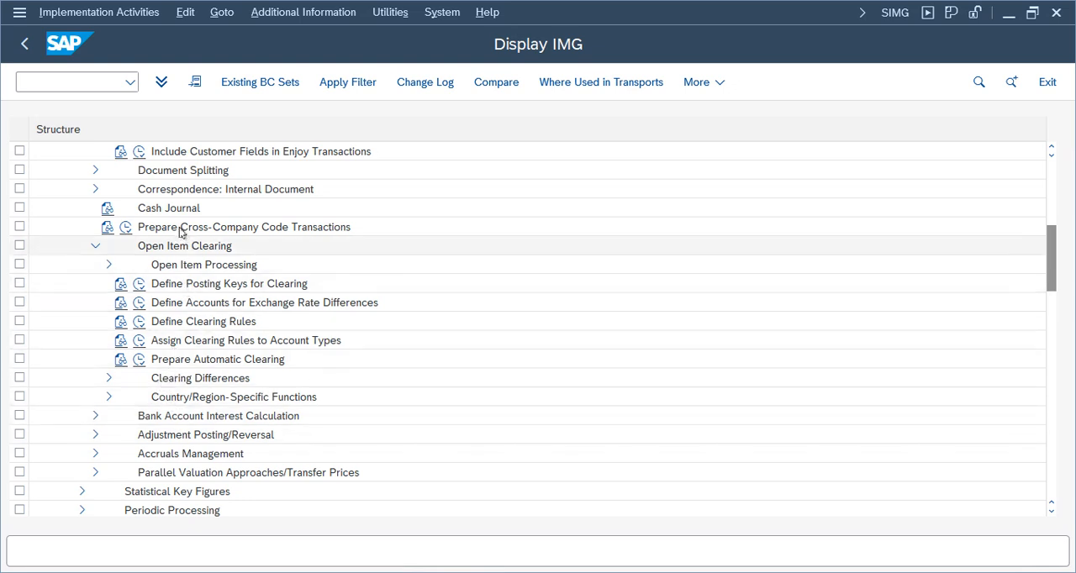
drag(1051, 261, 1051, 242)
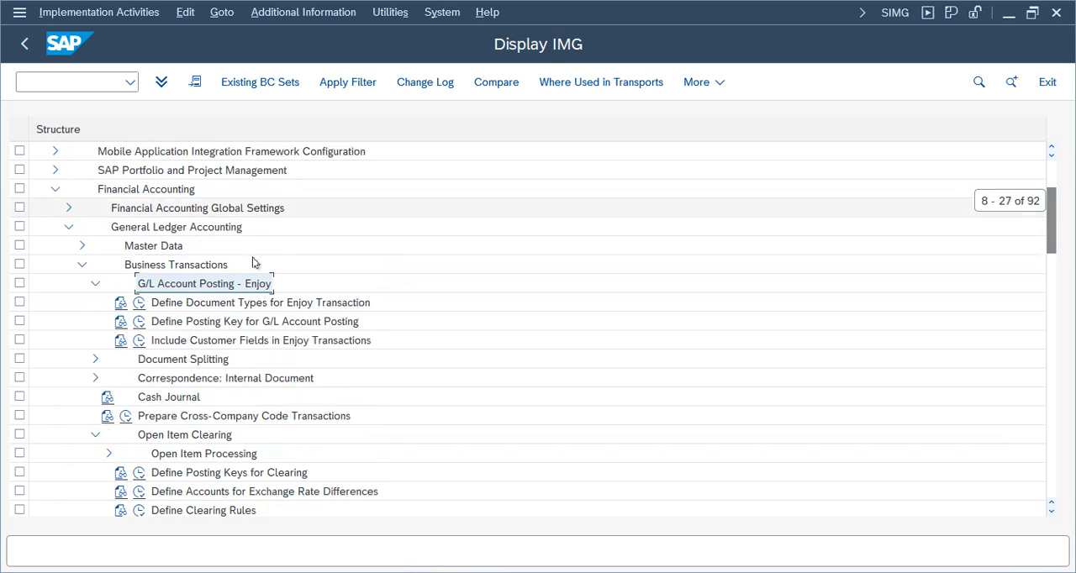
Open Include Customer Fields in Enjoy Transactions, list the available screen variants for the work area, and exit without choosing one.
click(185, 304)
click(184, 322)
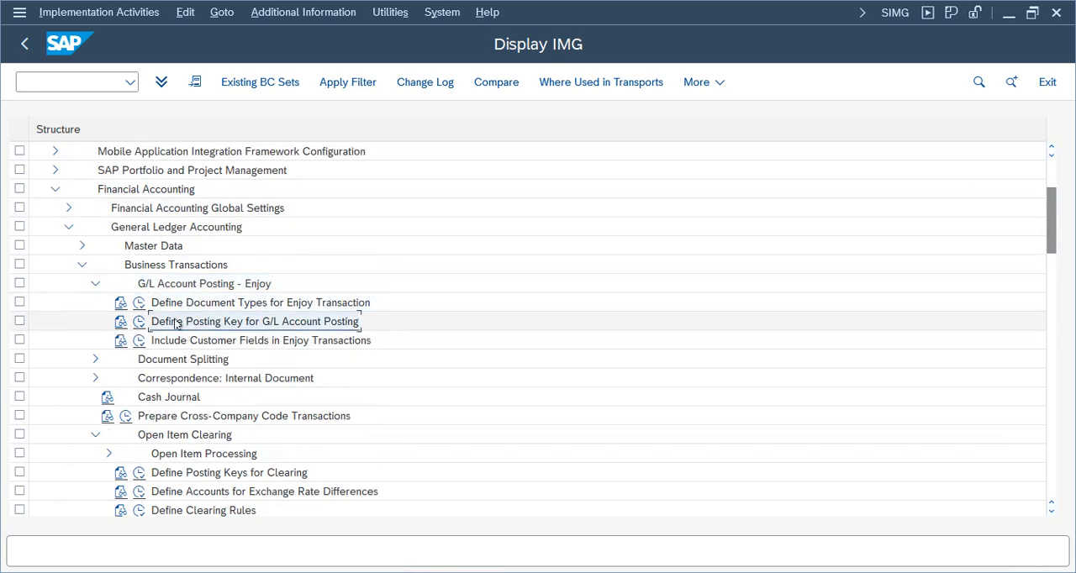
click(181, 341)
click(139, 340)
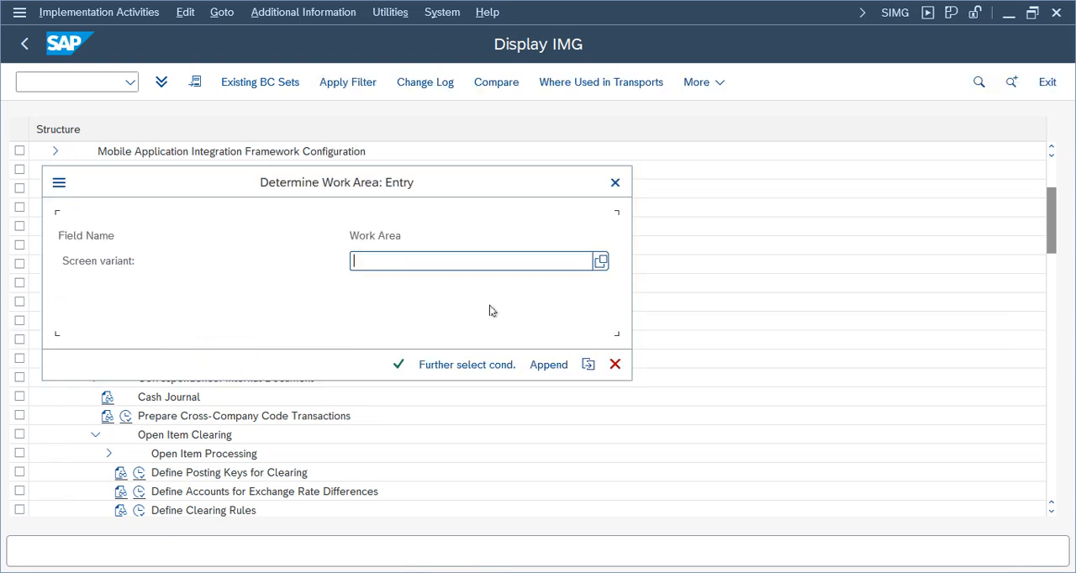
click(600, 262)
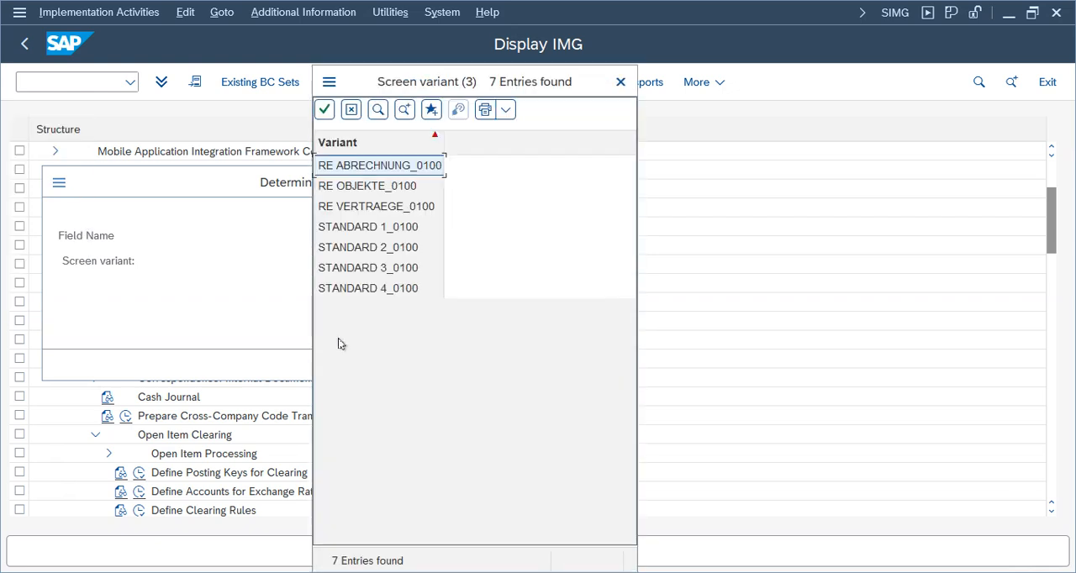
click(621, 82)
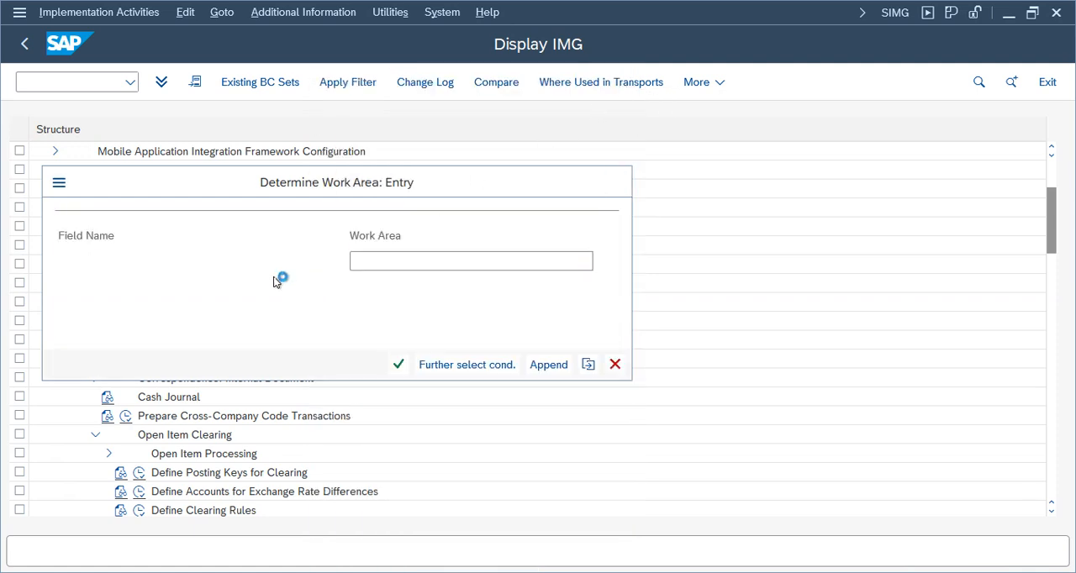
key(Escape)
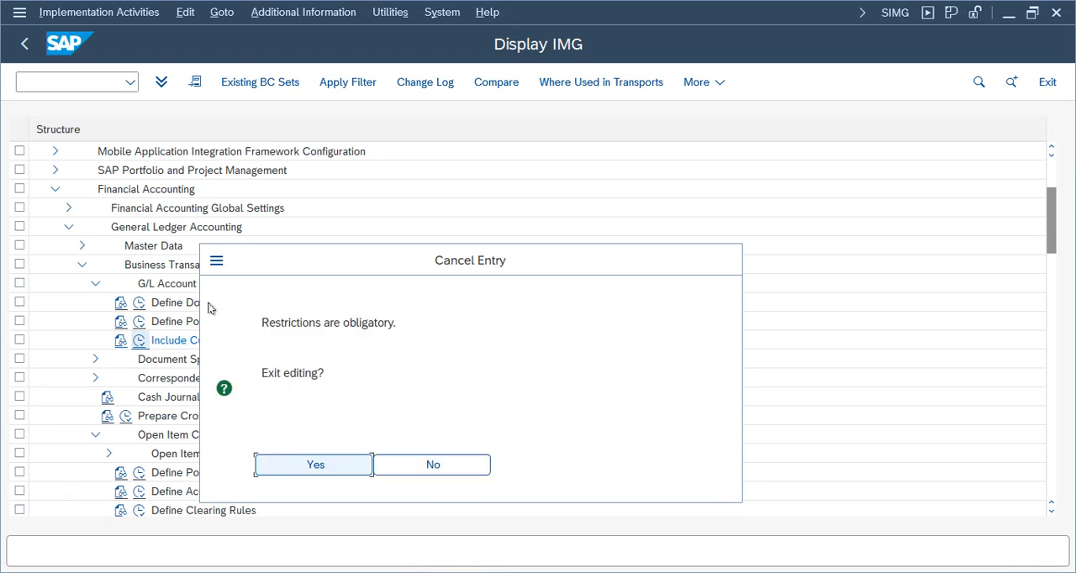
click(316, 465)
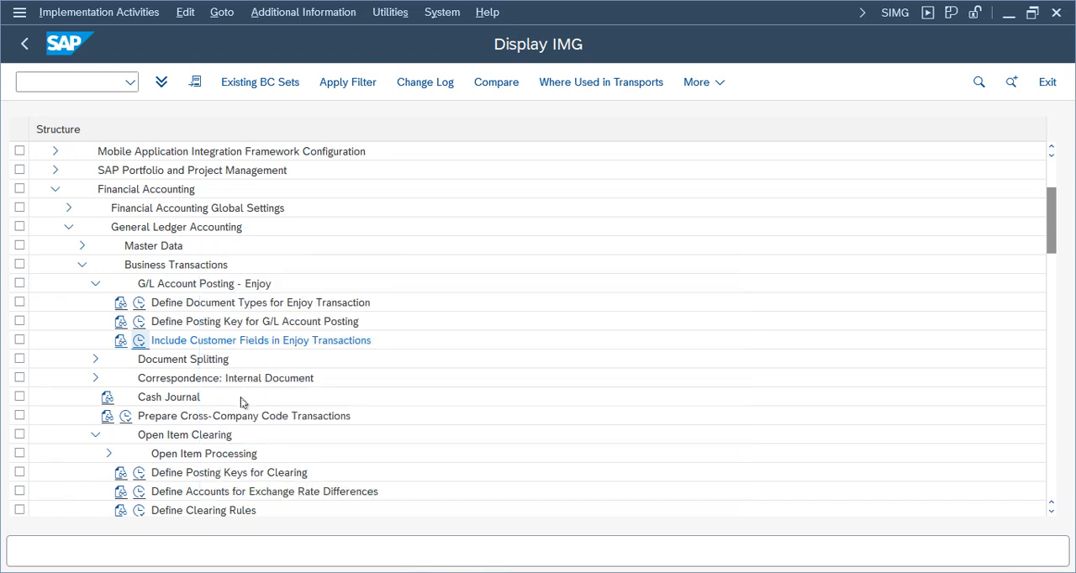
Collapse General Ledger Accounting and expand the Document node under Financial Accounting Global Settings.
click(95, 284)
click(81, 264)
click(68, 227)
click(68, 208)
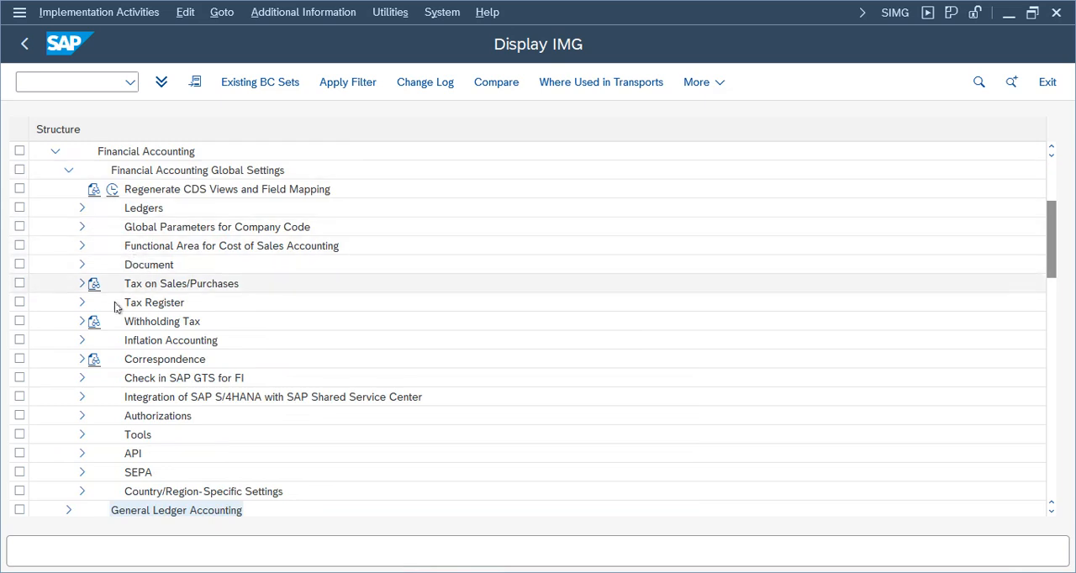
click(83, 265)
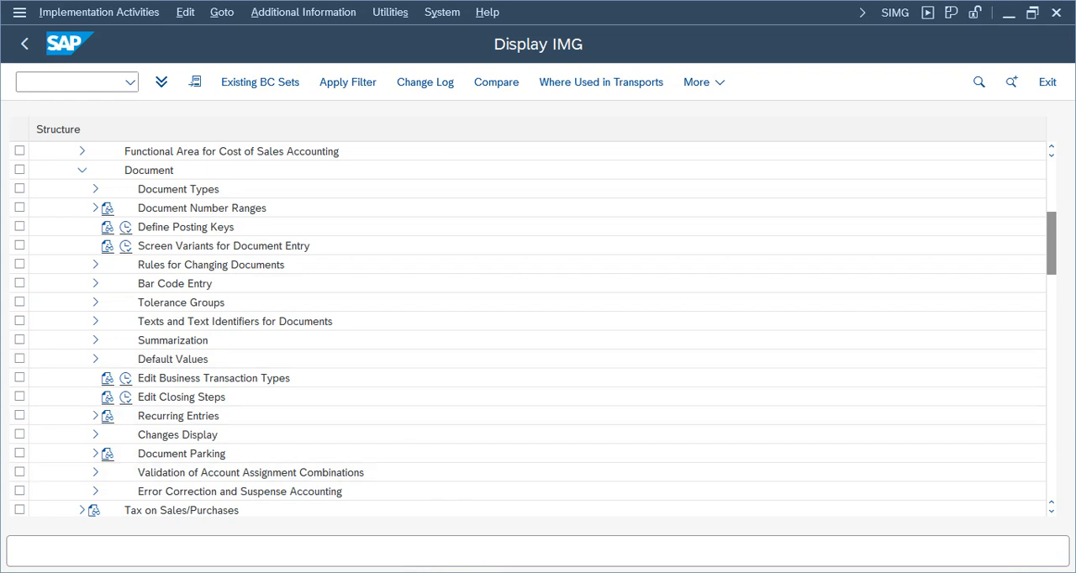
Switch to the FI Working Notes and Configuration Settings spreadsheet and examine the Post Automatically, Accrual / Deferral and Special Periods entries.
mouse_move(646, 8)
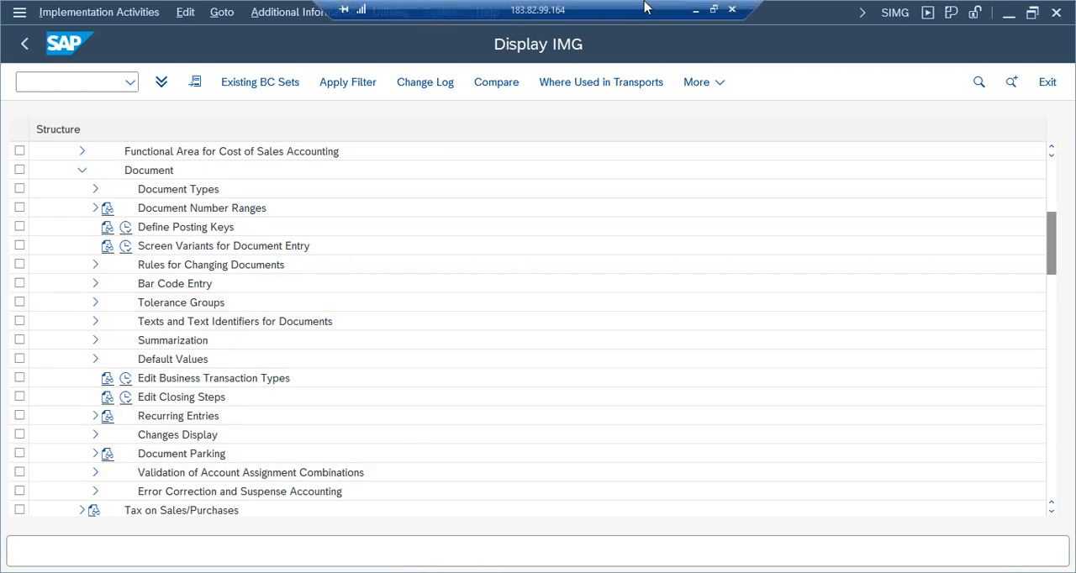
click(696, 15)
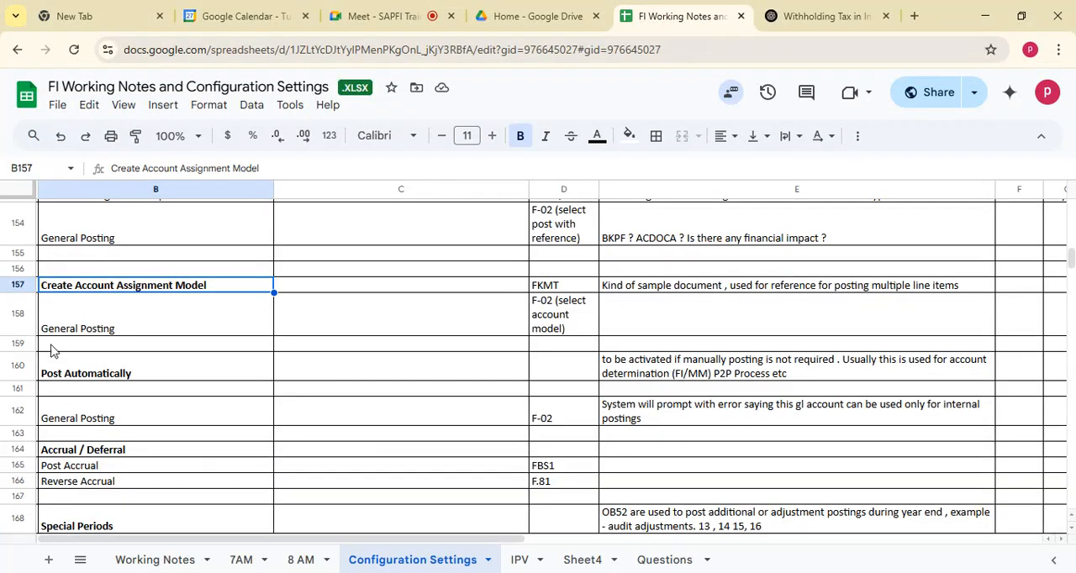
click(110, 328)
click(114, 420)
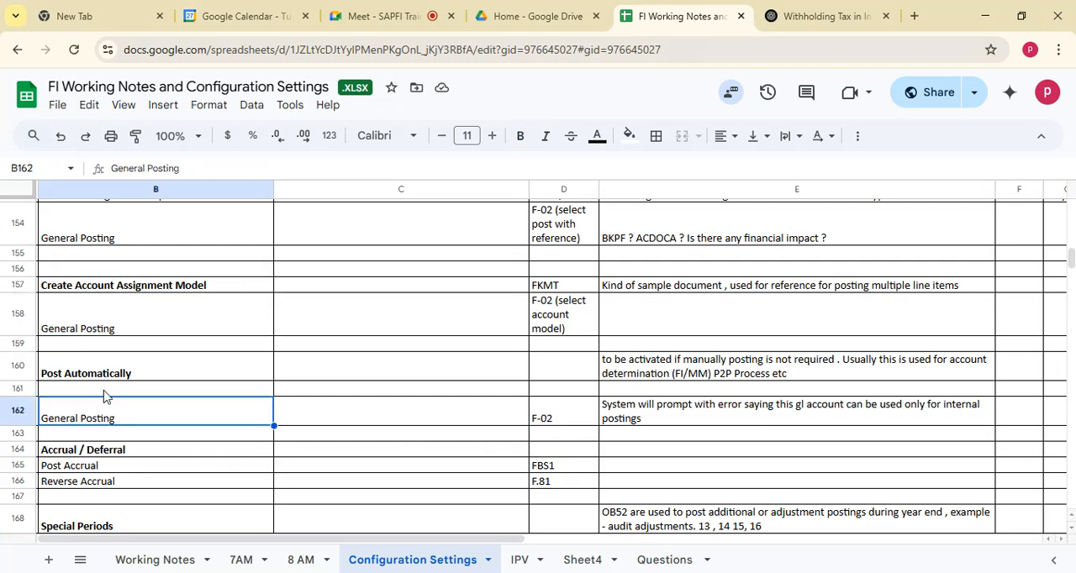
click(96, 452)
click(91, 376)
click(106, 417)
click(108, 450)
key(Down)
key(Down)
key(Down)
key(Down)
key(Down)
key(Down)
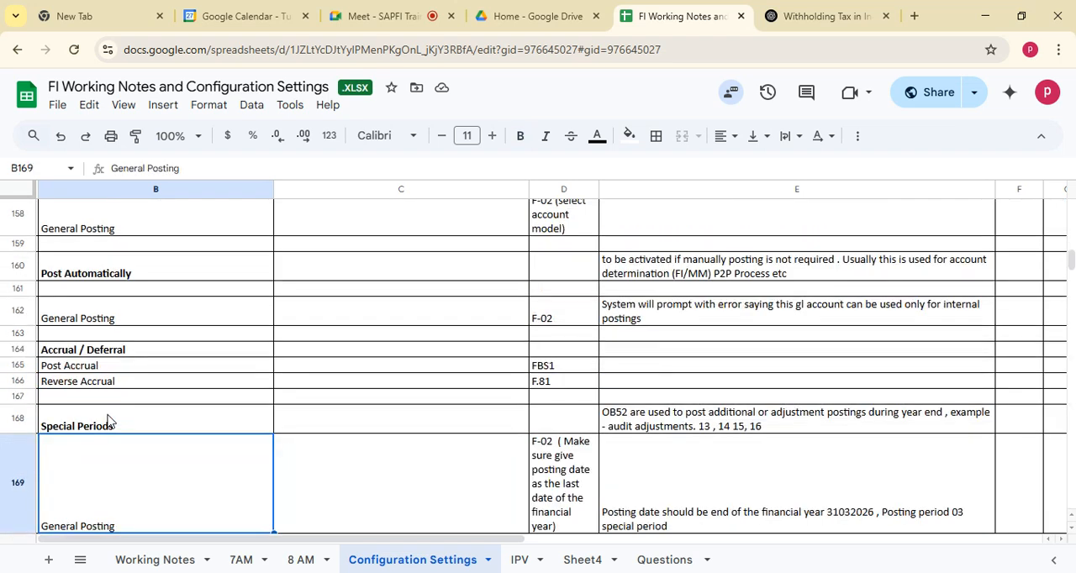
Review the earlier notes from Post Automatically up to the outstanding payment entry, including the Reset and Reversal and Sample Documents sections.
key(Up)
key(Up)
key(Up)
key(Up)
key(Up)
key(Up)
key(Up)
key(Up)
key(Up)
key(Up)
key(Up)
key(Up)
key(Up)
key(Up)
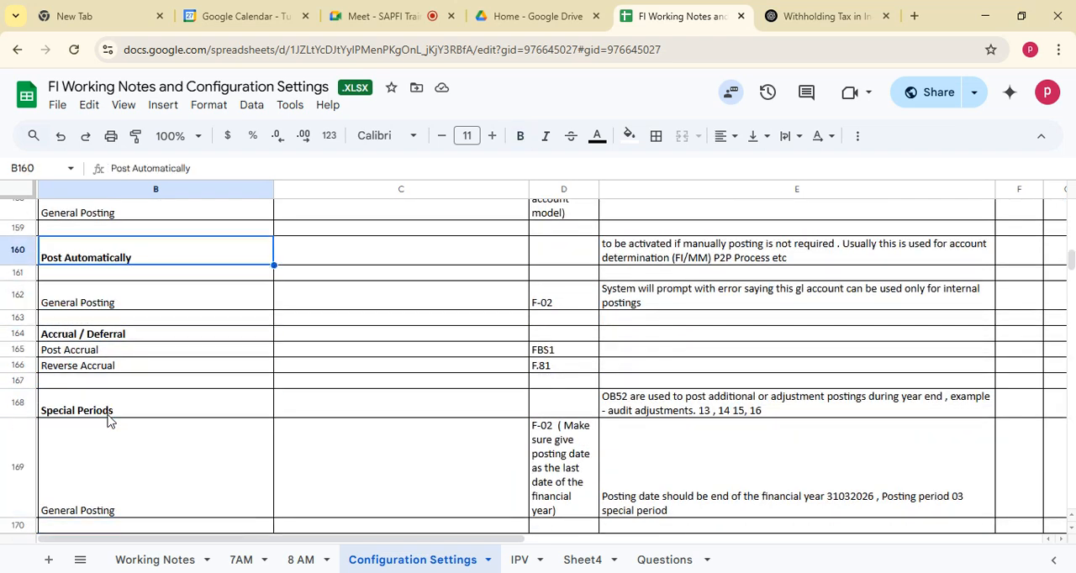
key(Up)
key(Up)
key(Up)
key(Up)
key(Up)
key(Up)
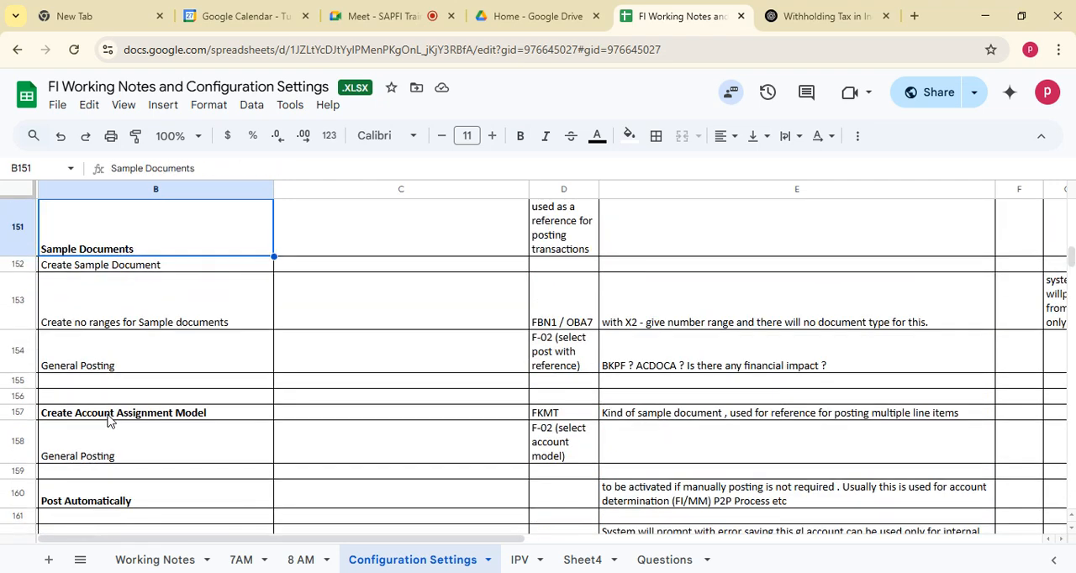
key(Up)
key(Up)
key(Up)
key(Up)
key(Up)
key(Up)
key(Up)
key(Up)
key(Up)
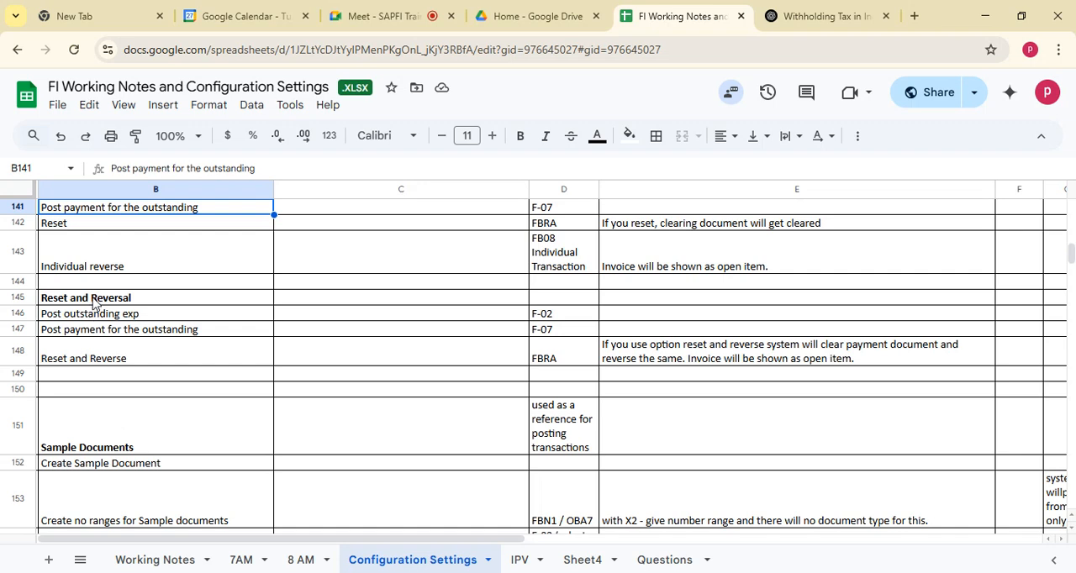
click(94, 299)
click(99, 448)
key(Down)
key(Down)
key(Down)
key(Down)
key(Down)
key(Down)
key(Down)
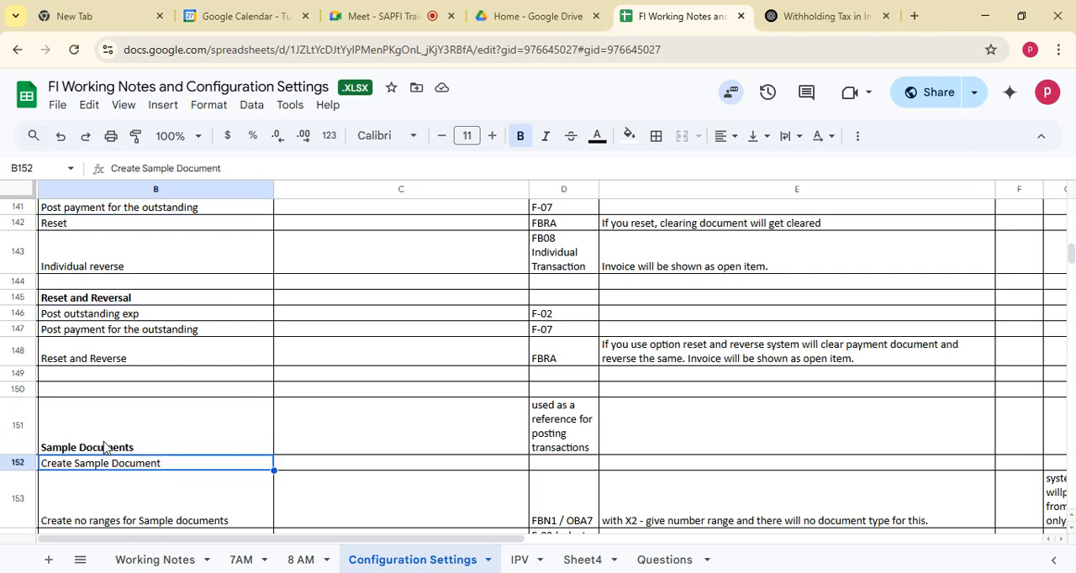
Review the configuration notes from Sample Documents down to Special Periods and select the Post Automatically heading.
key(Down)
key(Down)
key(Down)
key(Down)
key(Down)
key(Down)
key(Down)
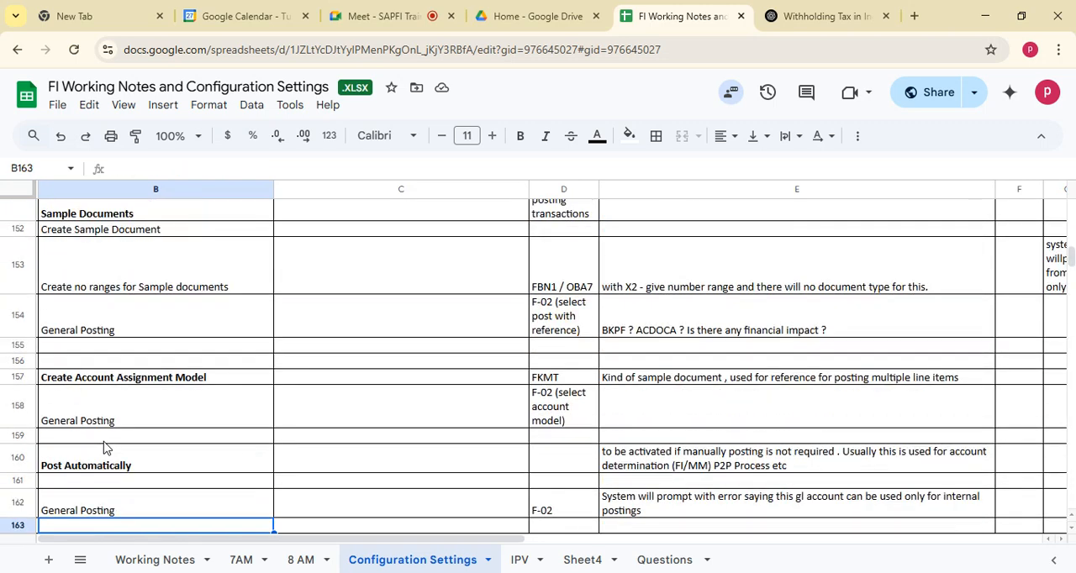
key(Down)
key(Down)
key(Down)
key(Down)
key(Down)
key(Down)
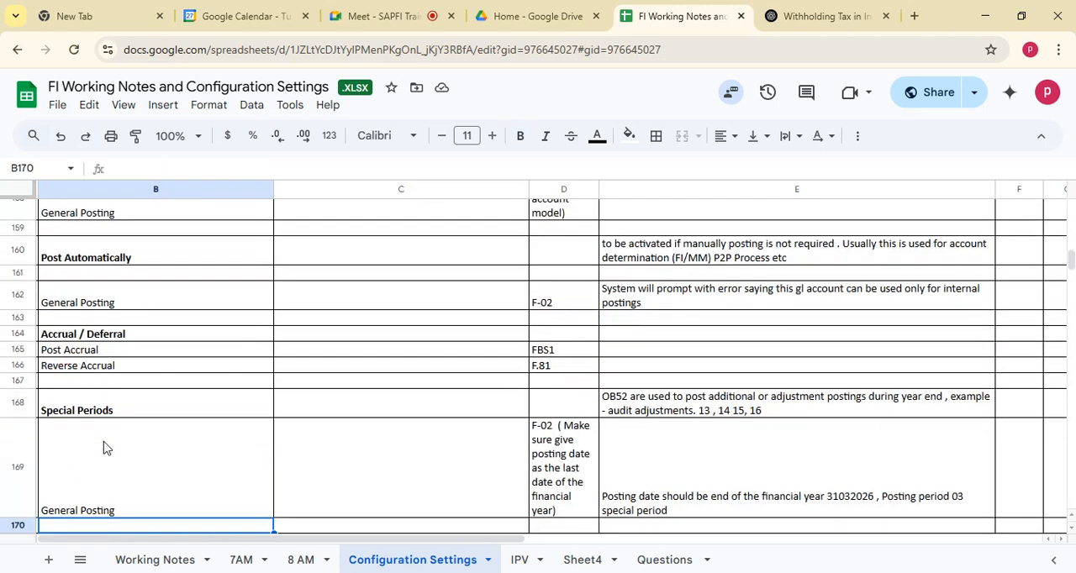
click(109, 248)
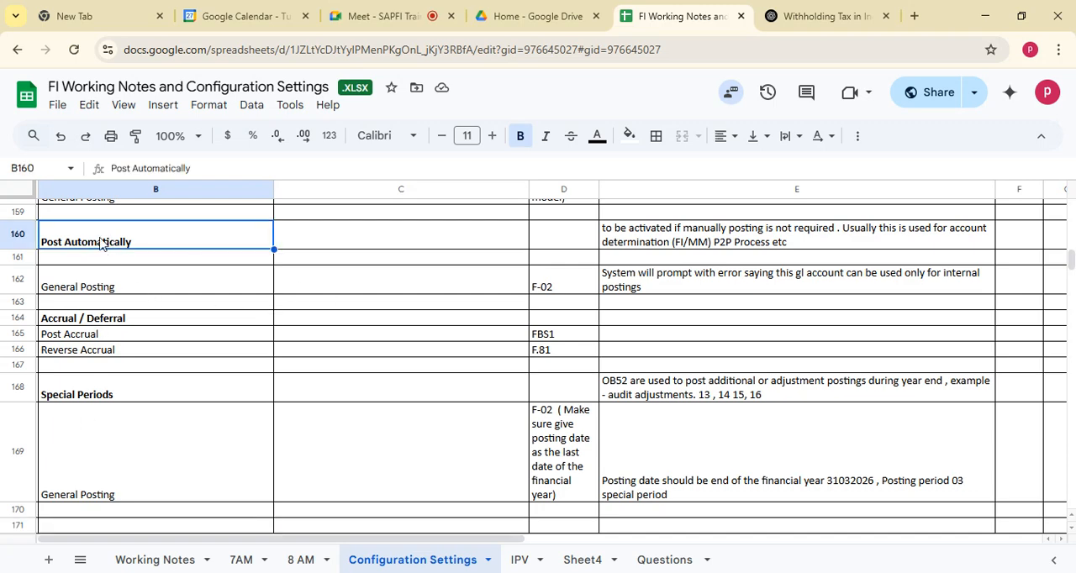
Switch to the SAP Display G/L Account Centrally session showing the Cash account in company code TELU.
key(alt+Tab)
scroll(235, 286, down, 5)
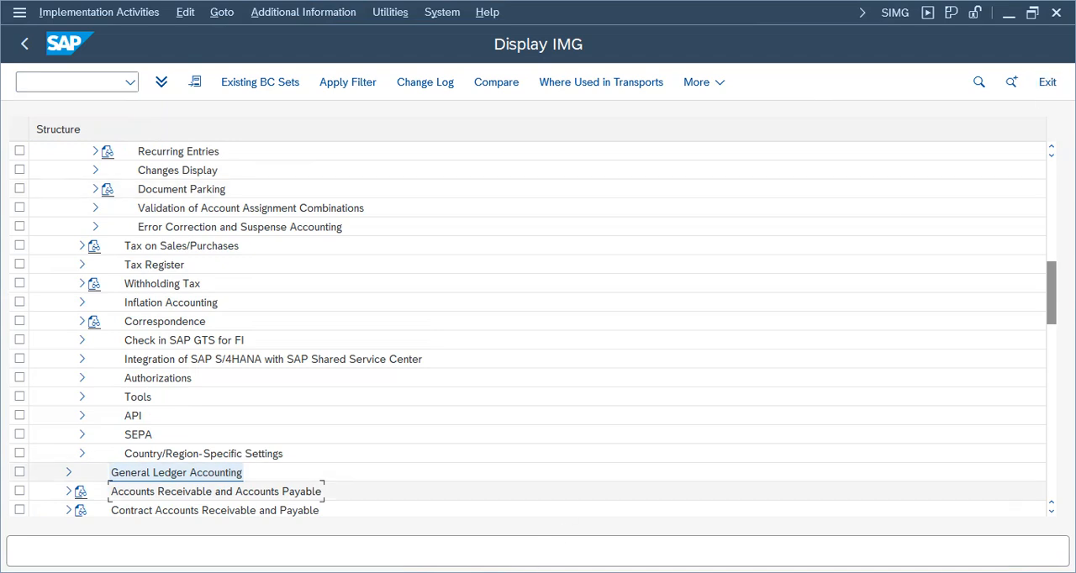
click(324, 572)
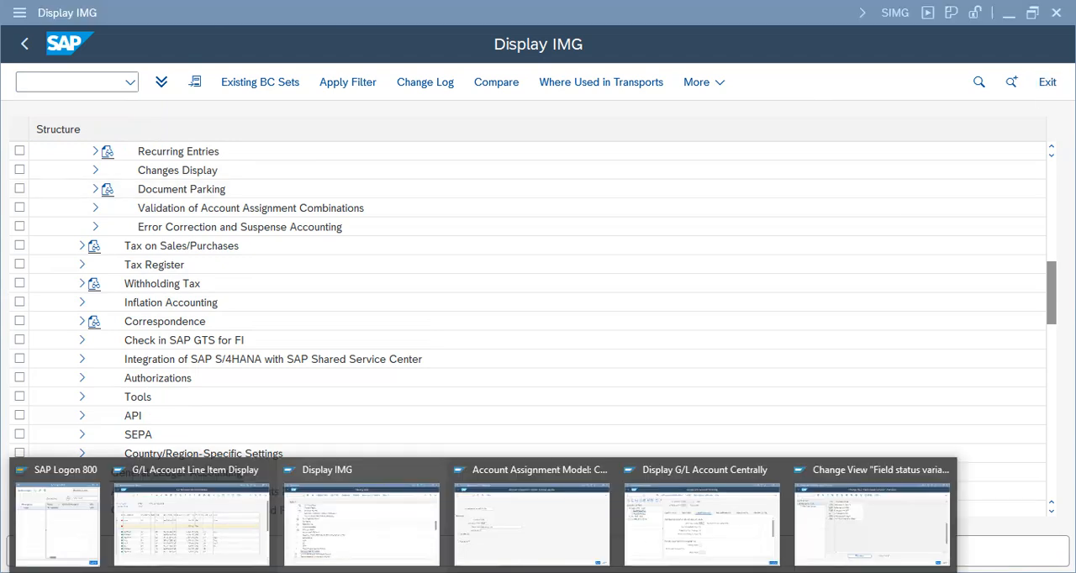
click(687, 536)
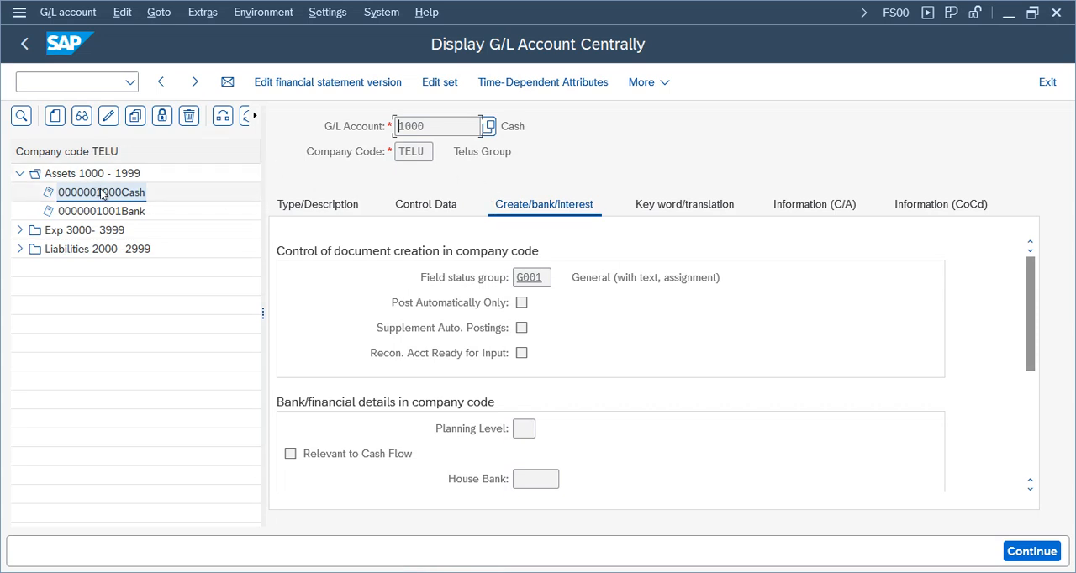
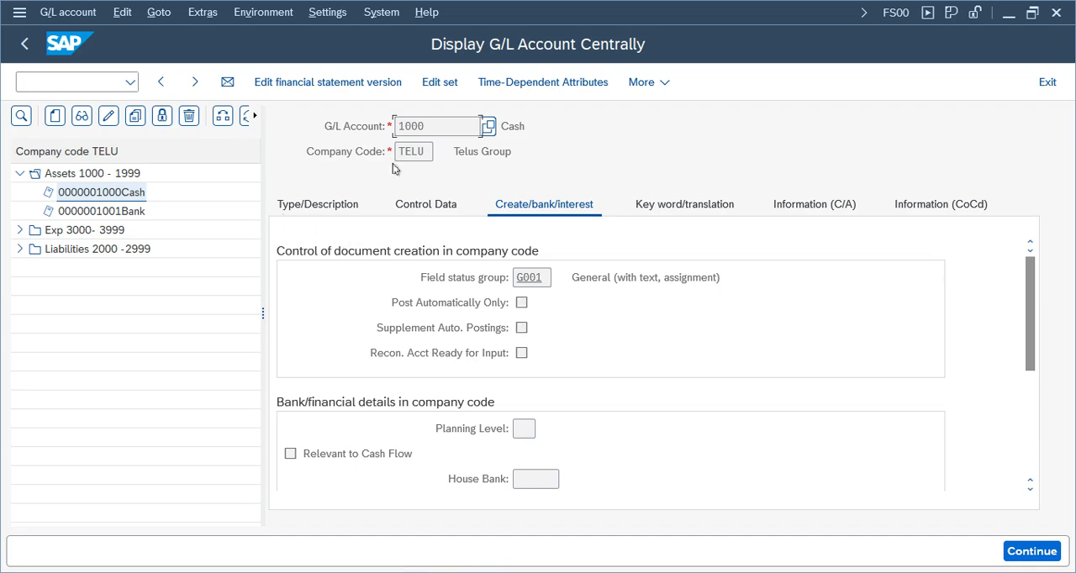
Enable Post Automatically Only for the Cash G/L account 1000 in company code TELU and save the change.
double_click(433, 124)
click(108, 115)
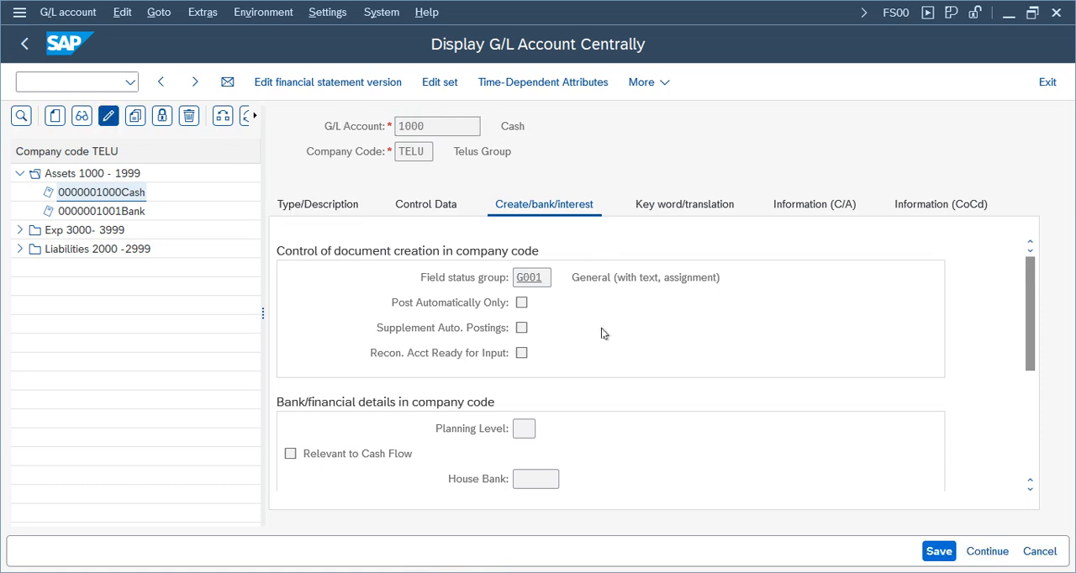
click(521, 304)
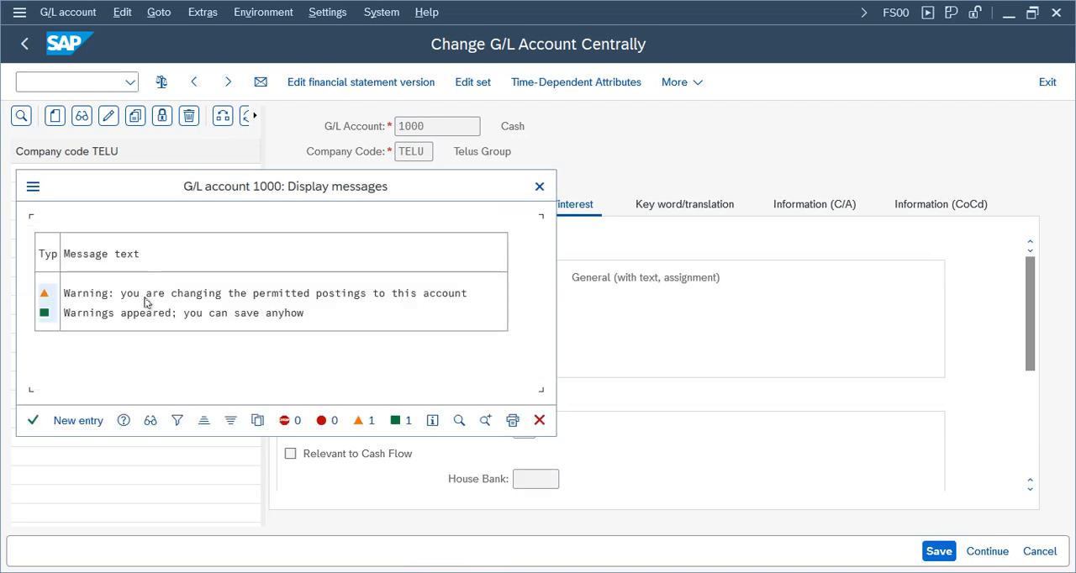
click(34, 422)
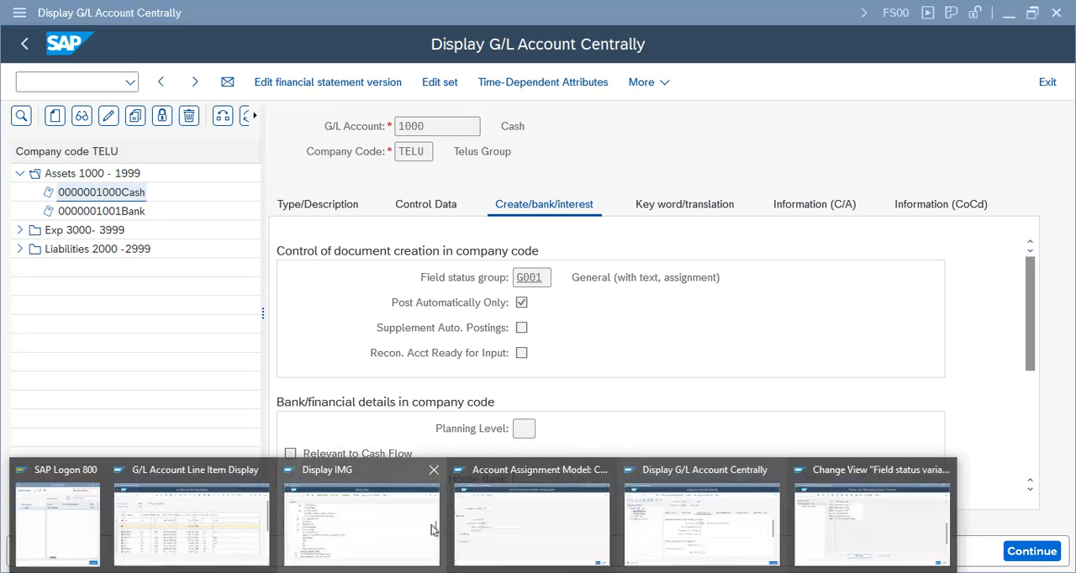
Switch to the Account Assignment Model session and open transaction FB50 for G/L document entry.
click(556, 533)
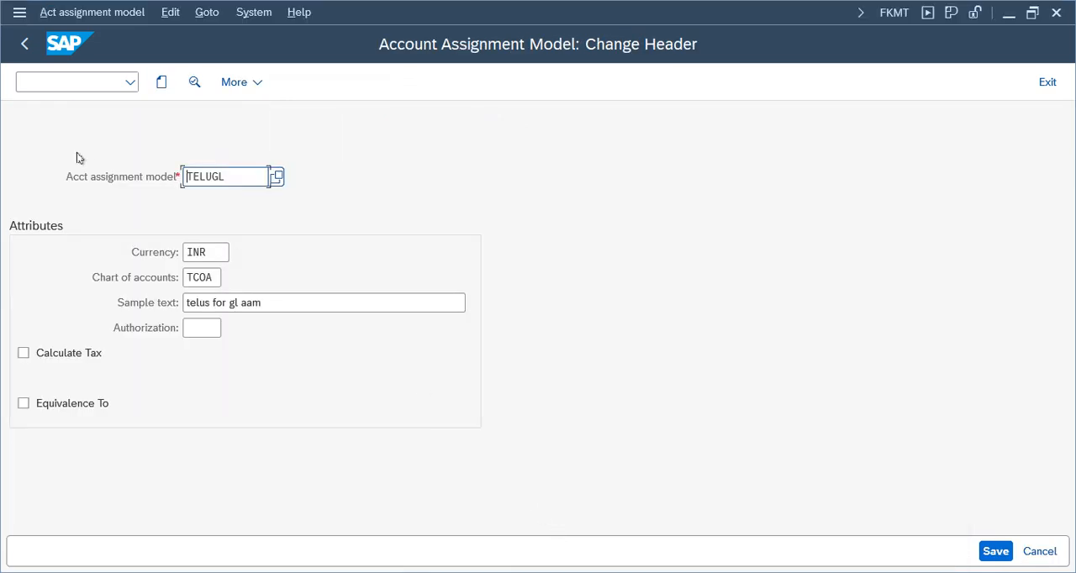
click(44, 88)
text(/nfb50)
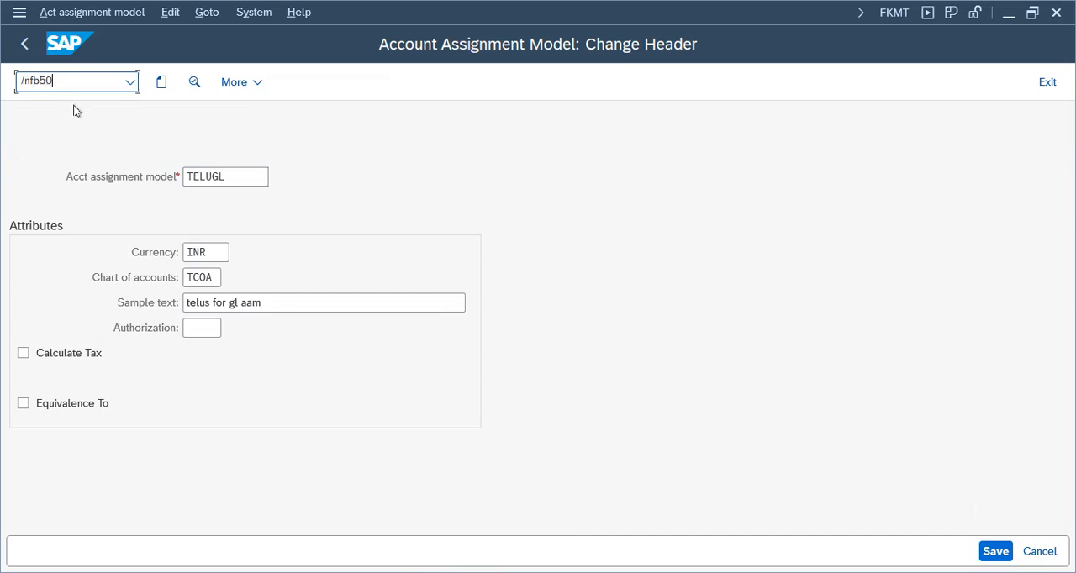
key(Return)
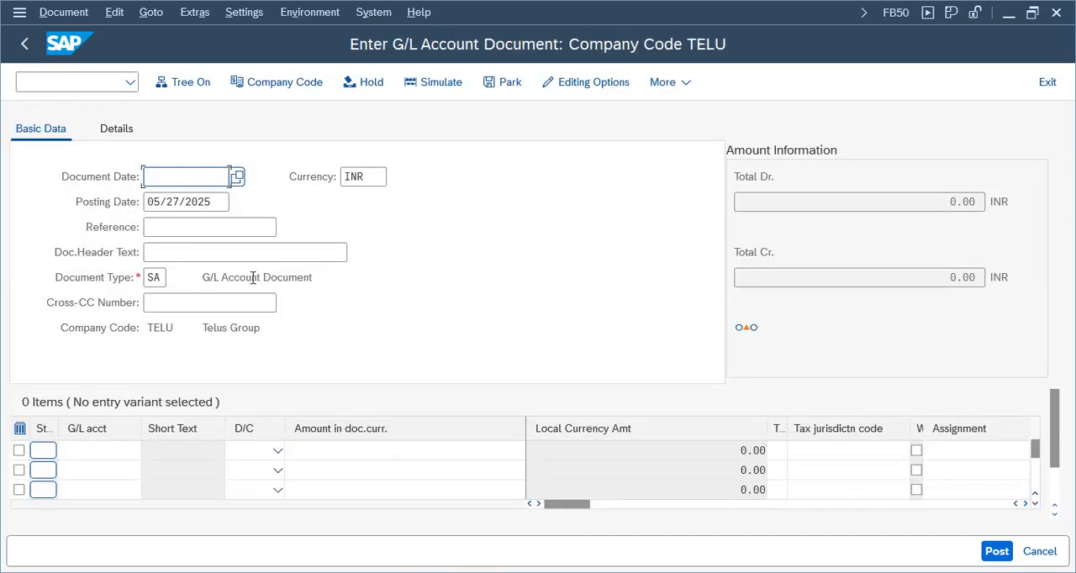
Enter G/L accounts 1001 and 1000 as the two line items and set the document date to 05/27/2025.
click(93, 462)
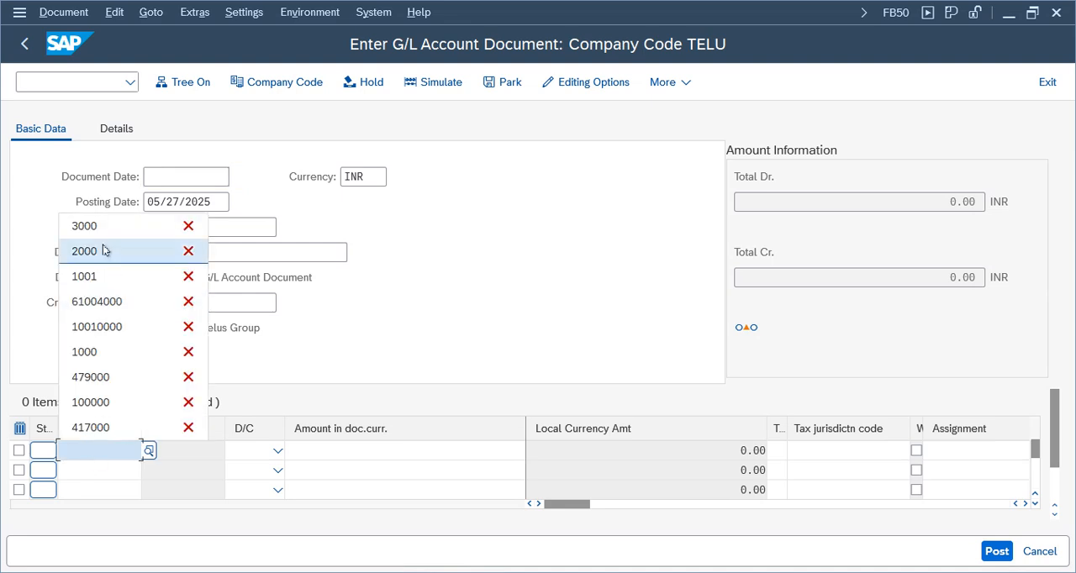
click(84, 276)
key(Down)
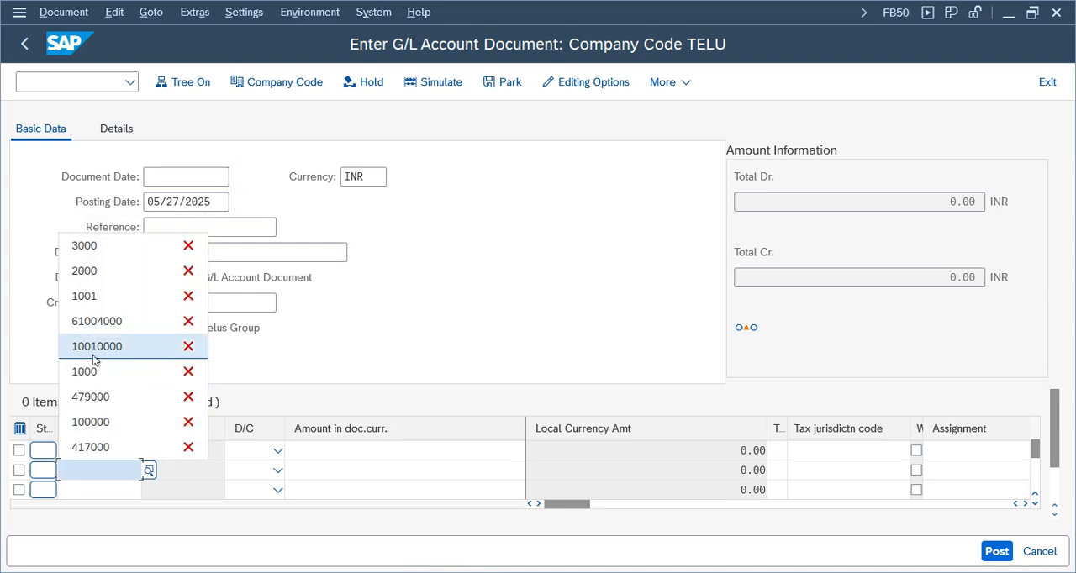
click(84, 372)
click(196, 179)
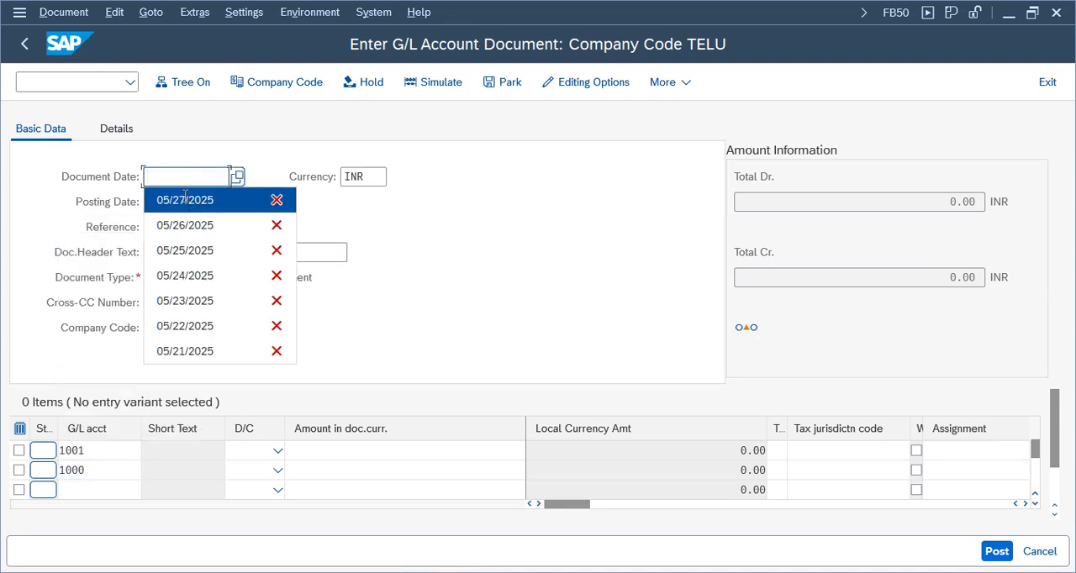
click(187, 200)
Set the account 1001 line to Debit and the account 1000 line to Credit.
click(277, 451)
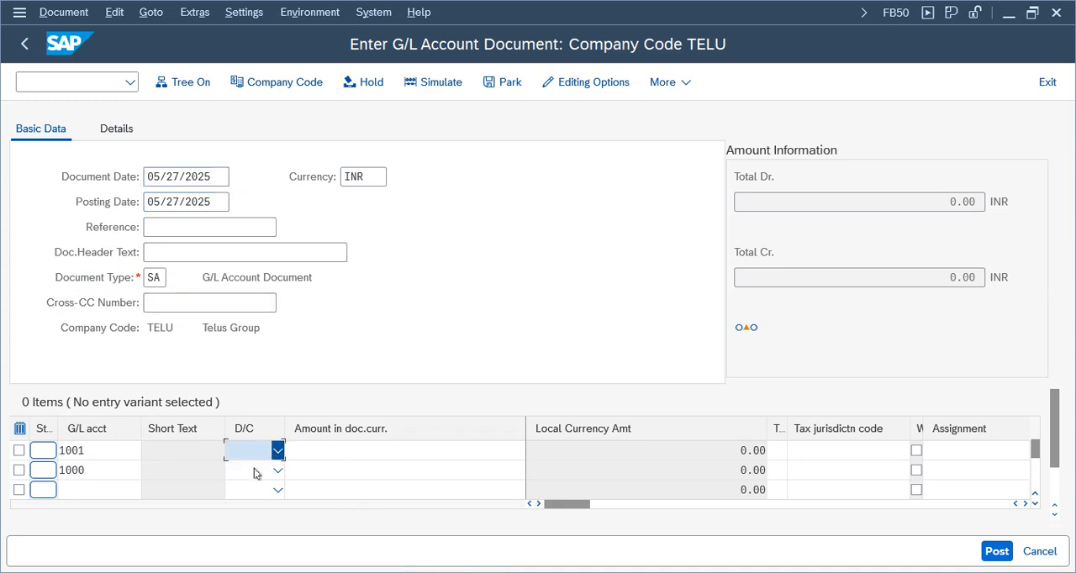
click(252, 499)
click(256, 476)
click(255, 473)
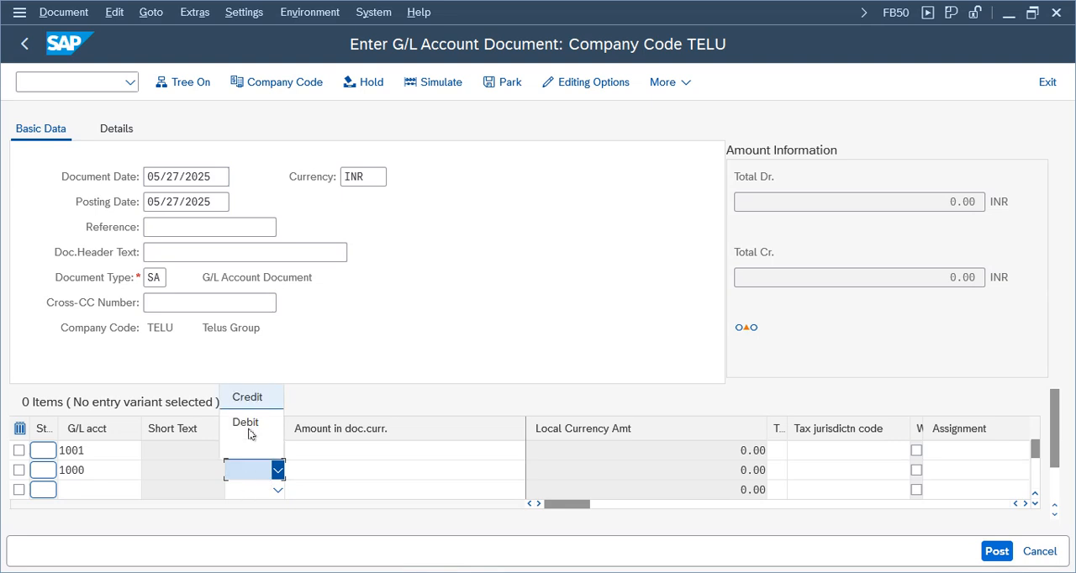
click(249, 396)
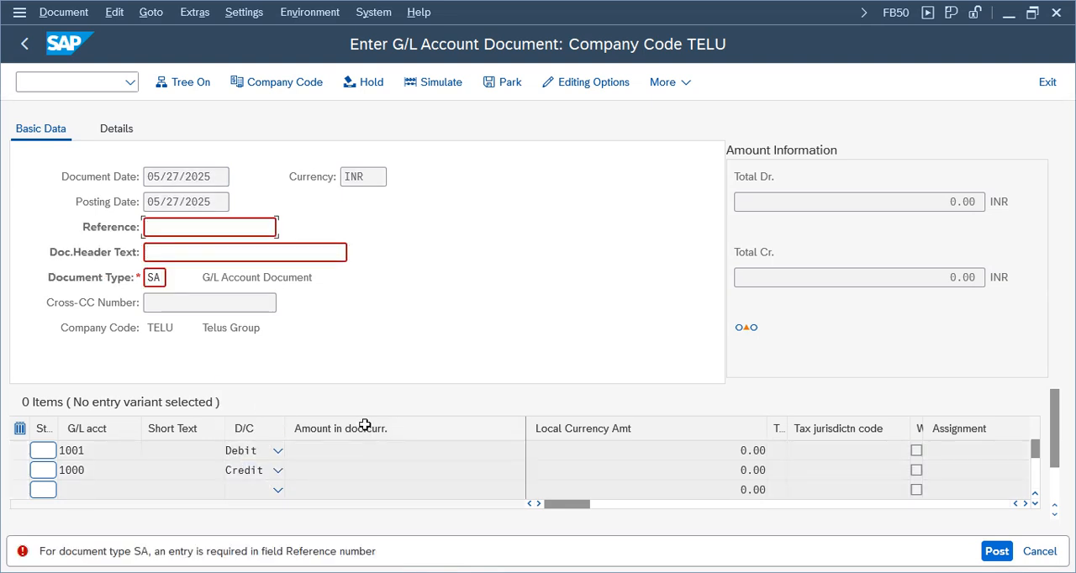
Fill in the document header with reference Test2 and header text test.
click(174, 229)
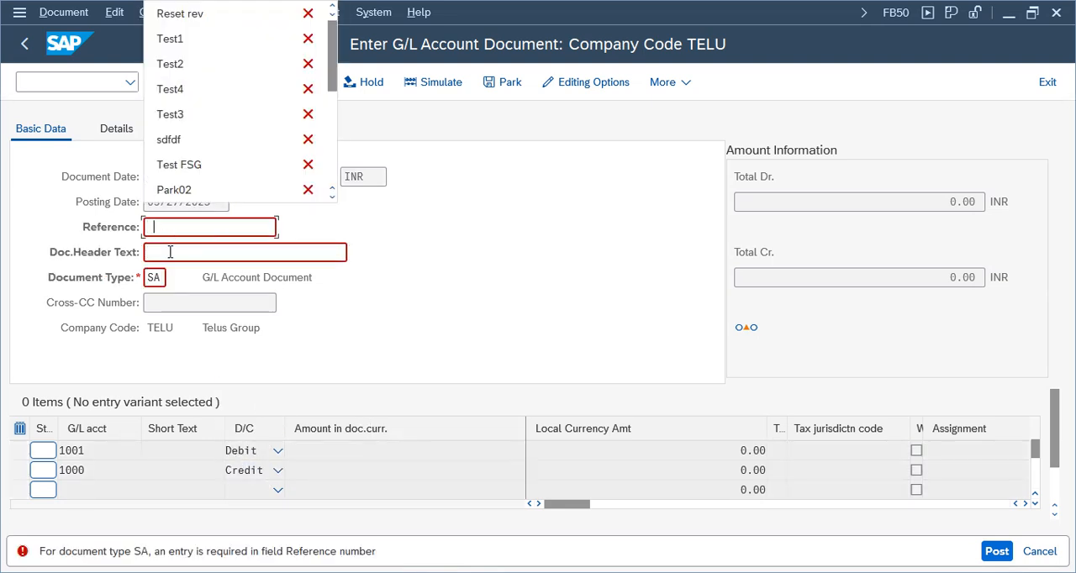
click(166, 63)
click(188, 254)
click(160, 89)
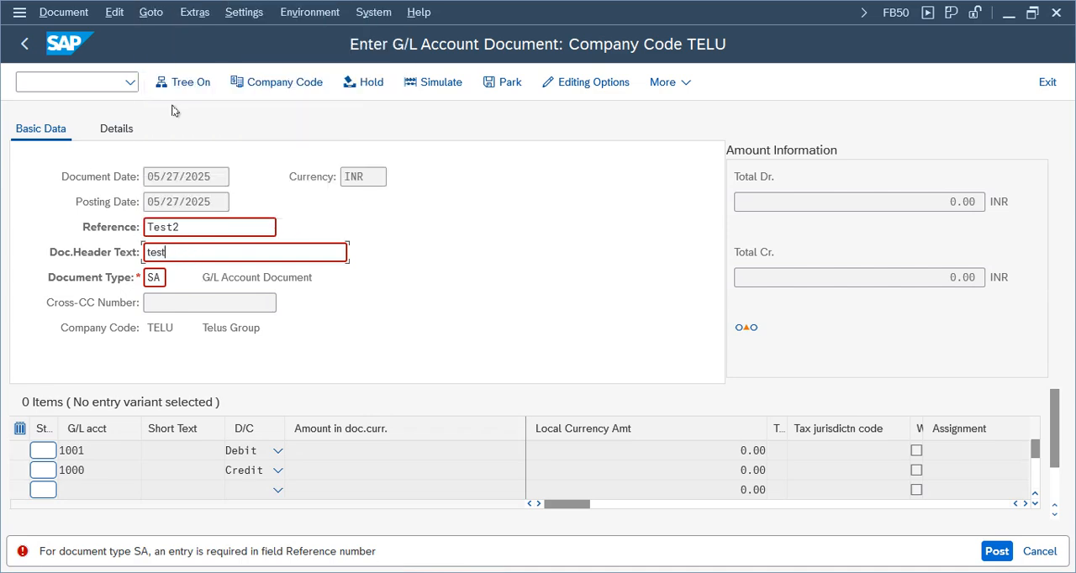
key(Return)
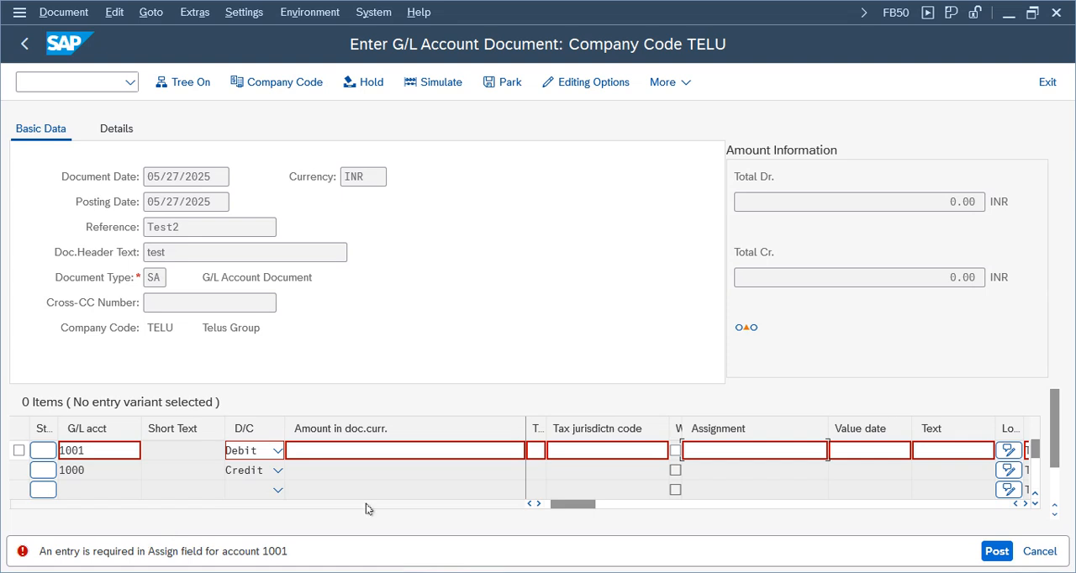
Complete the account 1001 debit line with amount 1001, text Test and assignment test, and validate the entries.
click(395, 449)
text(10)
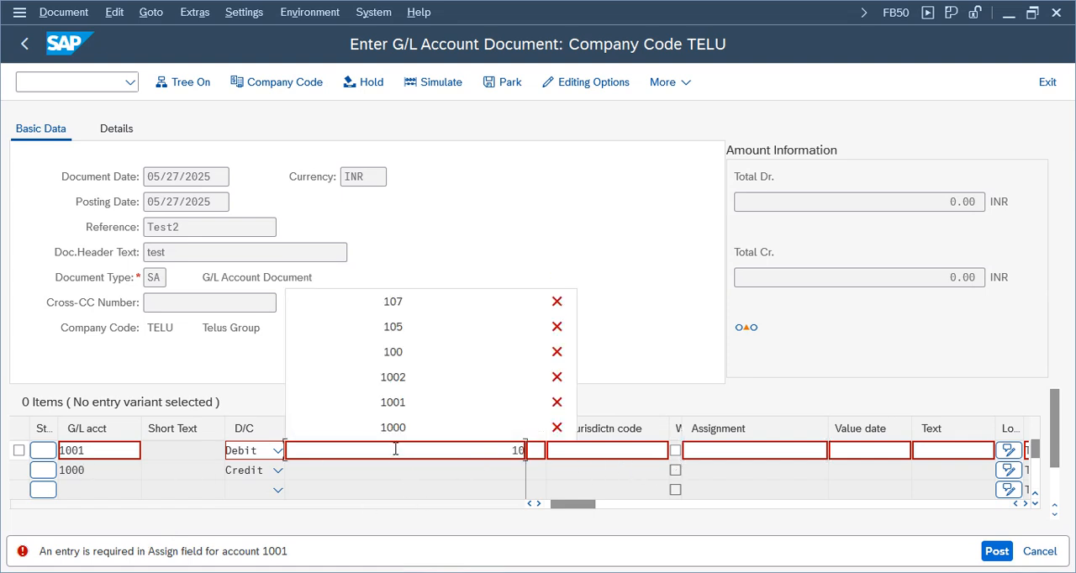
click(511, 404)
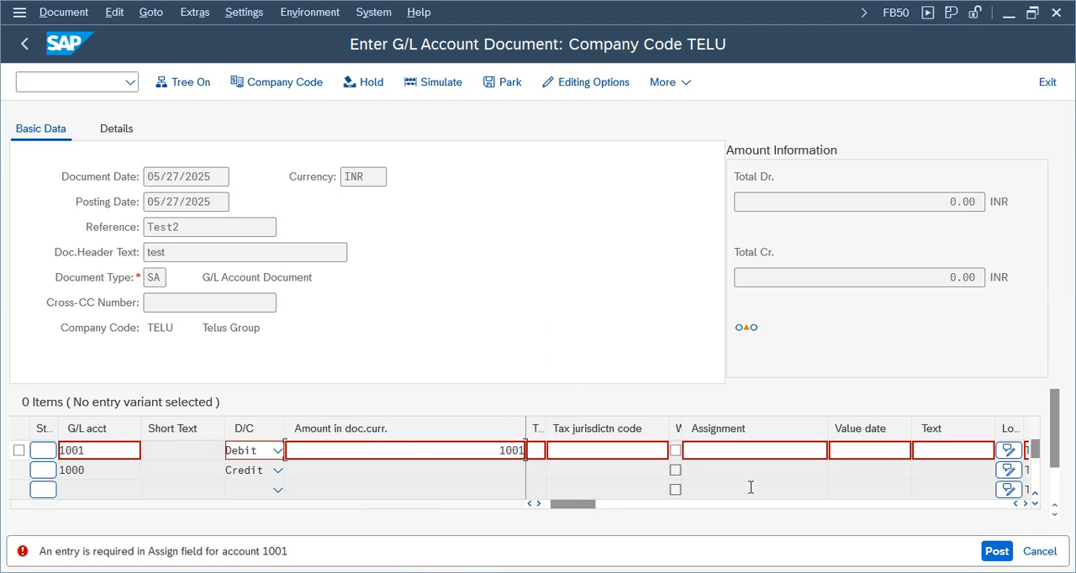
click(970, 448)
click(934, 478)
click(724, 450)
click(716, 477)
key(Return)
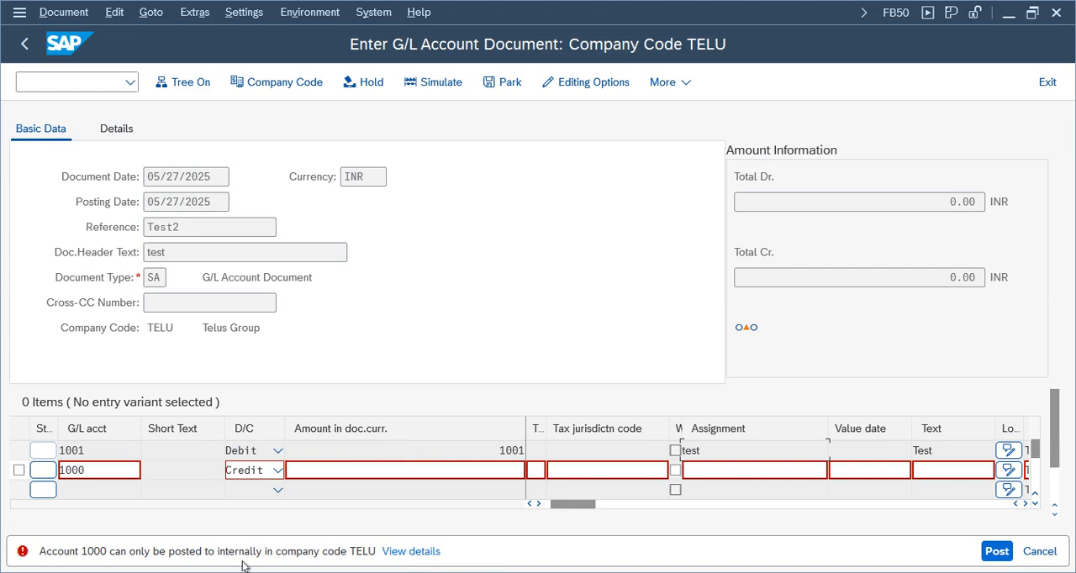
Examine the G/L account entry of the credit line against the status message about posting to it.
drag(101, 471, 59, 470)
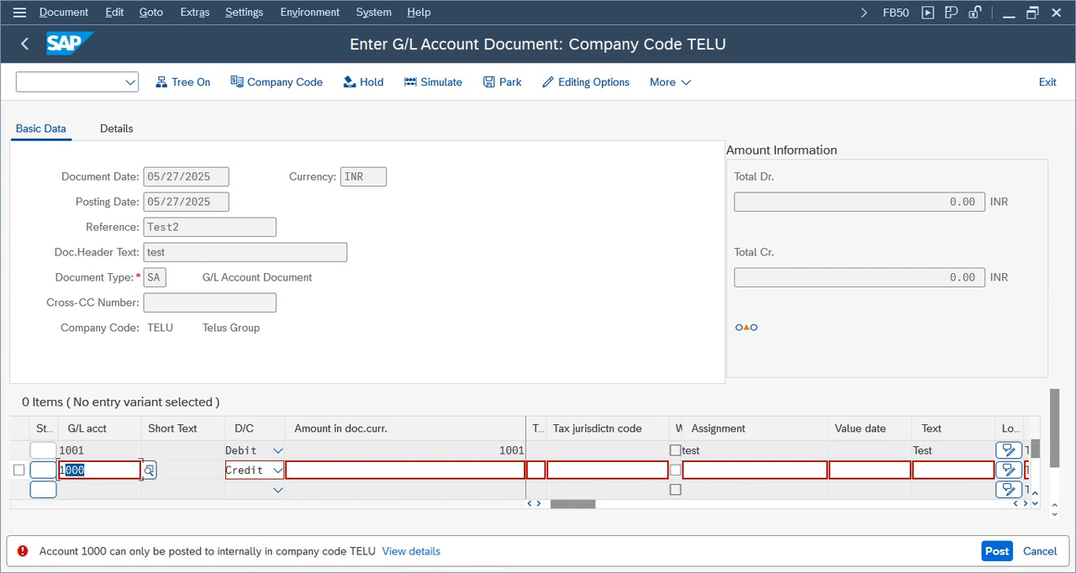
click(94, 471)
drag(104, 470, 20, 470)
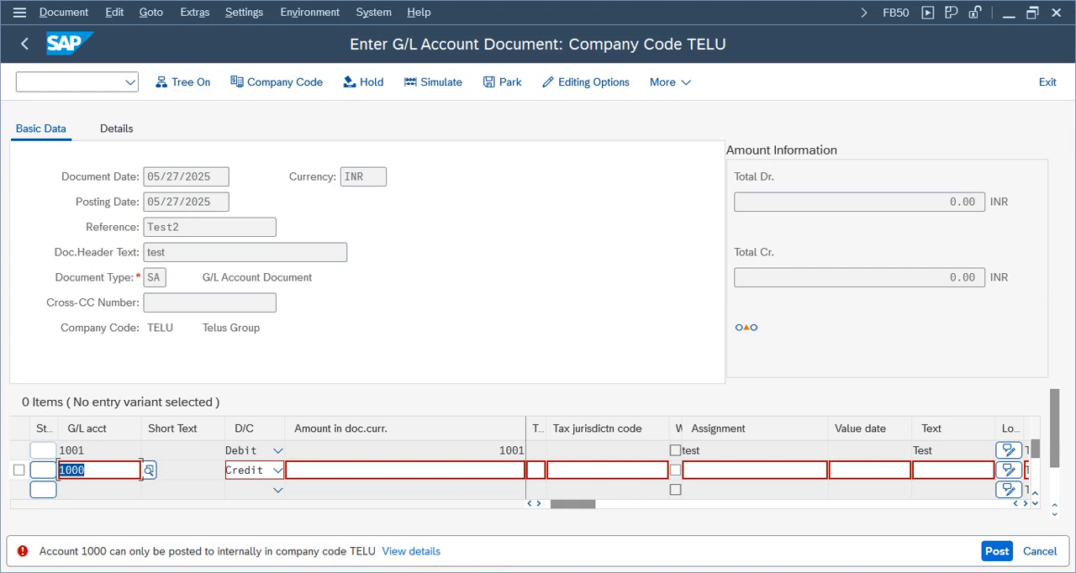
click(103, 469)
double_click(99, 471)
Switch to the FI Working Notes and Configuration Settings spreadsheet and examine the Accrual / Deferral and Special Periods entries.
mouse_move(579, 1)
click(698, 11)
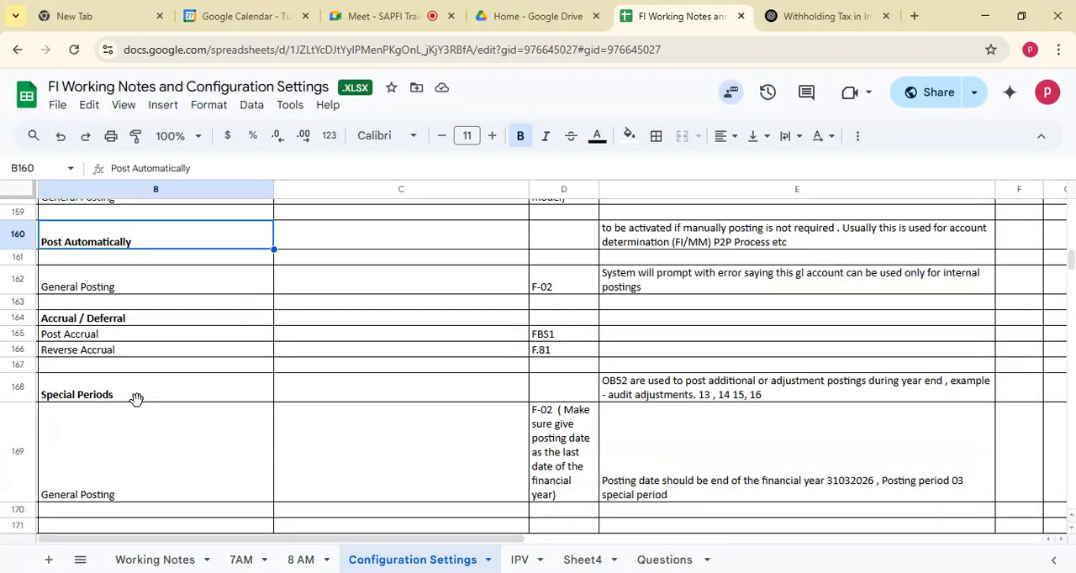
click(108, 429)
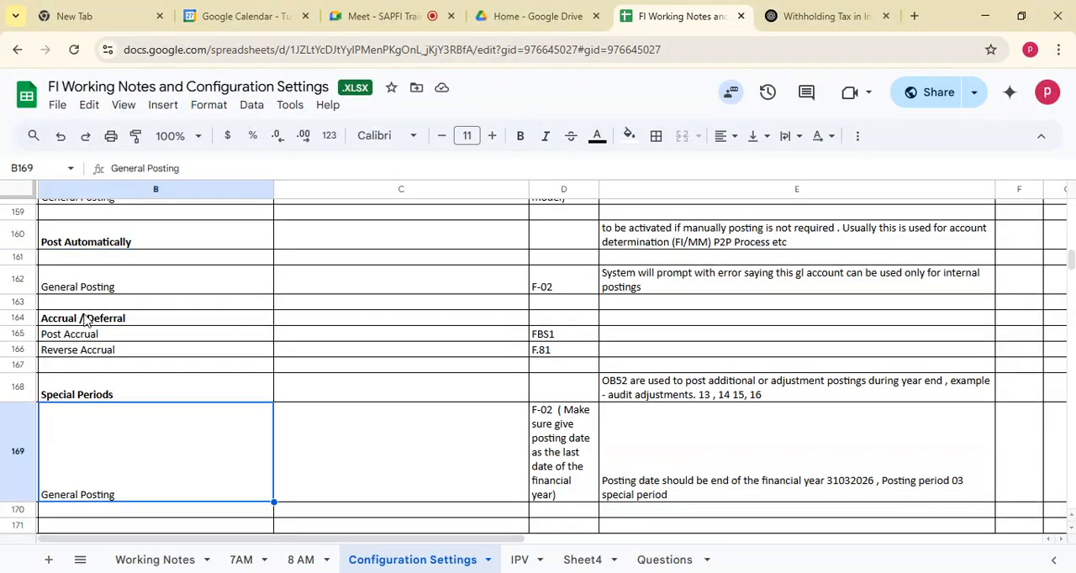
drag(87, 321, 644, 357)
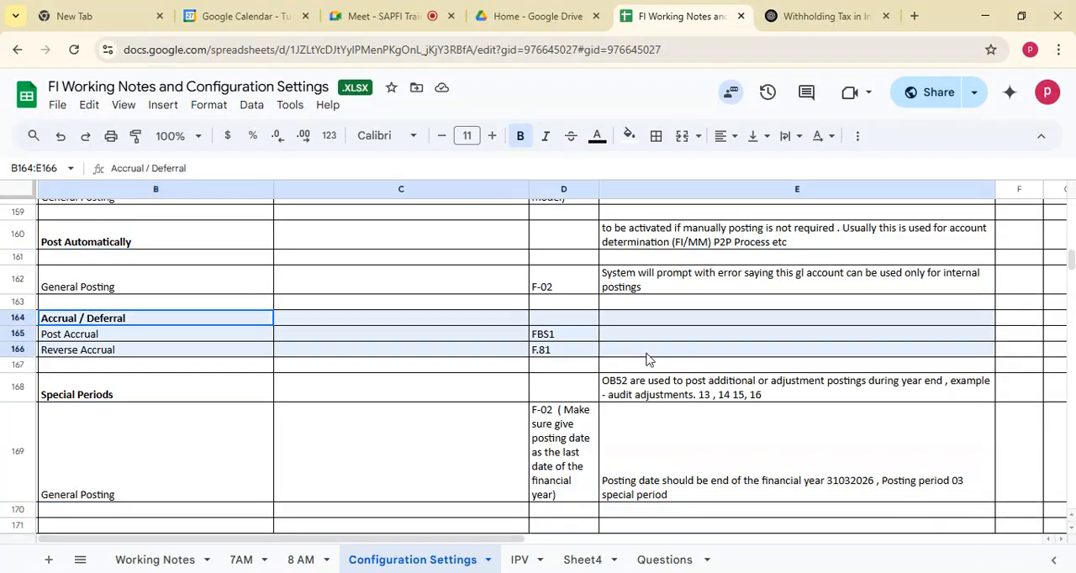
click(69, 389)
drag(67, 321, 669, 350)
click(59, 324)
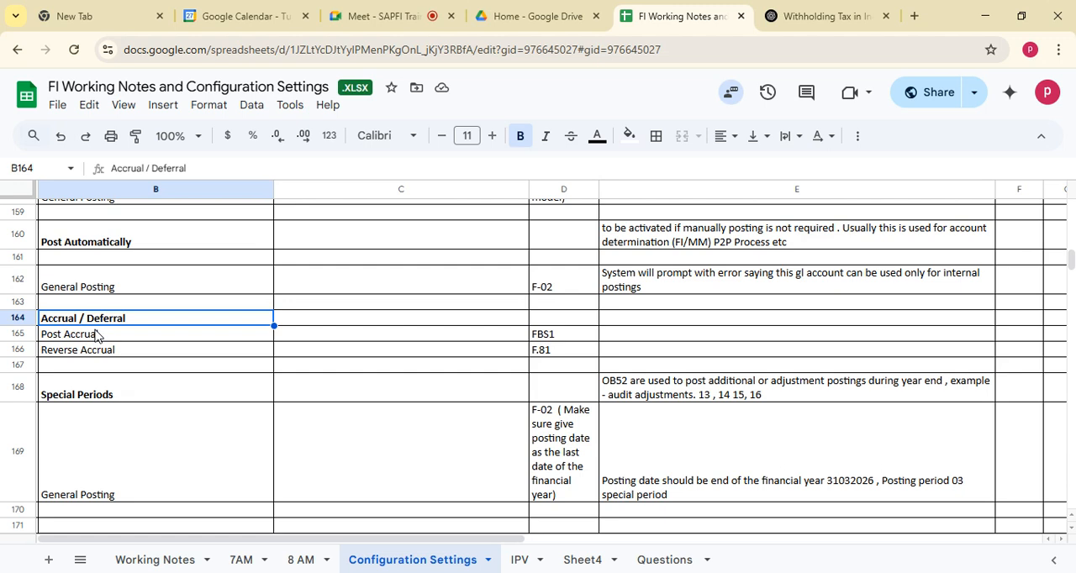
Open the 8 AM sheet and enter Rent in B628 and Accrual exp in B629 below the reset notes.
click(301, 560)
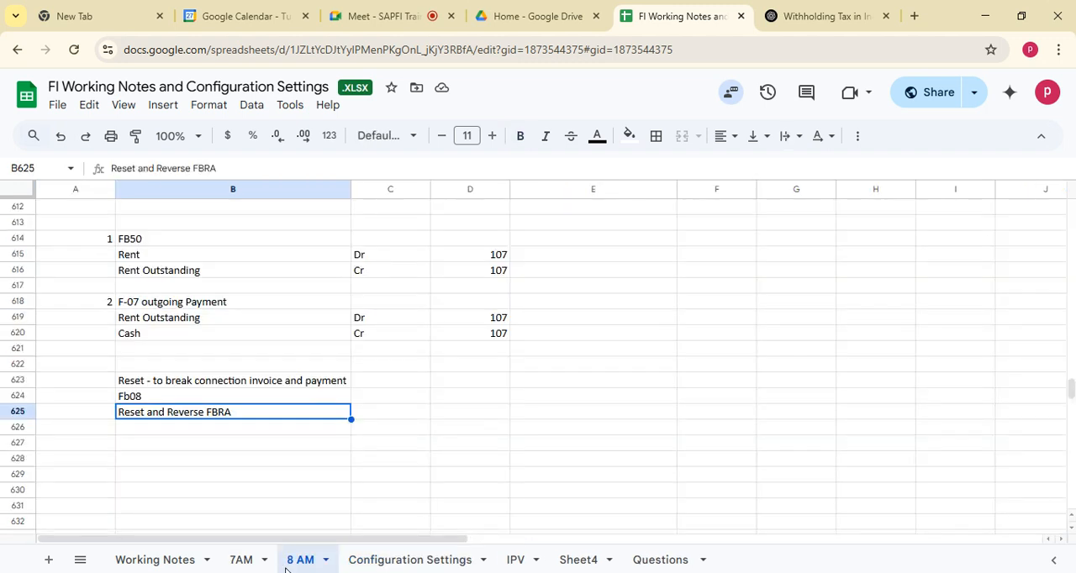
click(151, 461)
text(Rent)
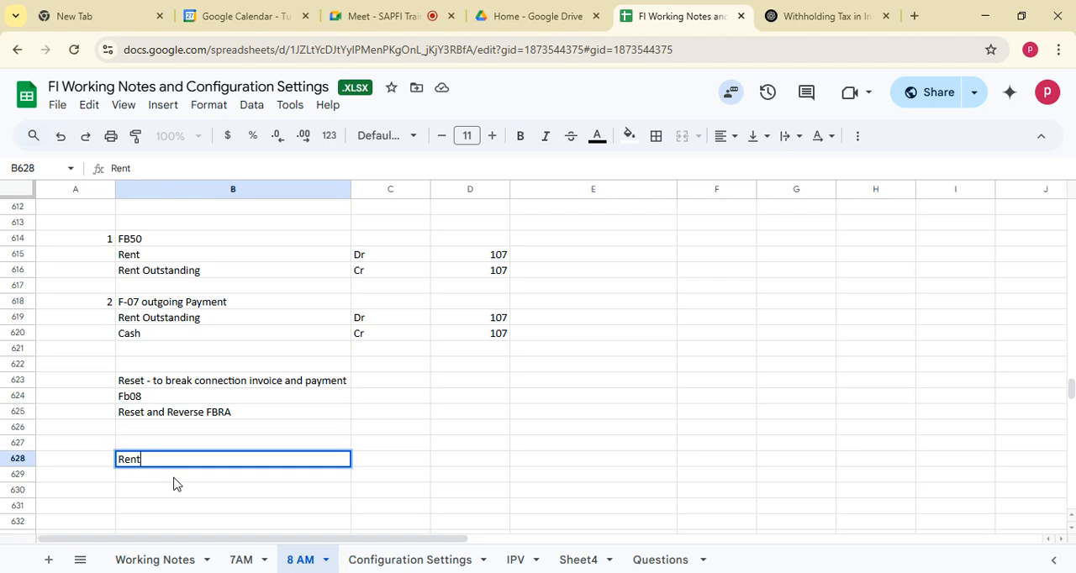
key(Return)
text(Accrual )
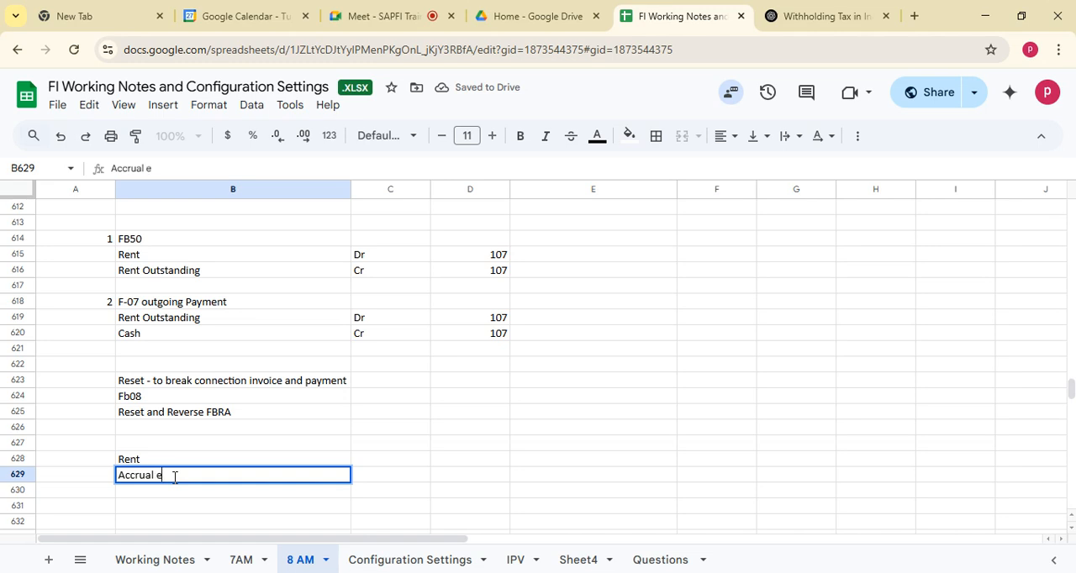
text(exp)
Enter the amount 100 beside both the Rent and the Accrual exp lines, in C628 and C629.
click(395, 462)
text(100)
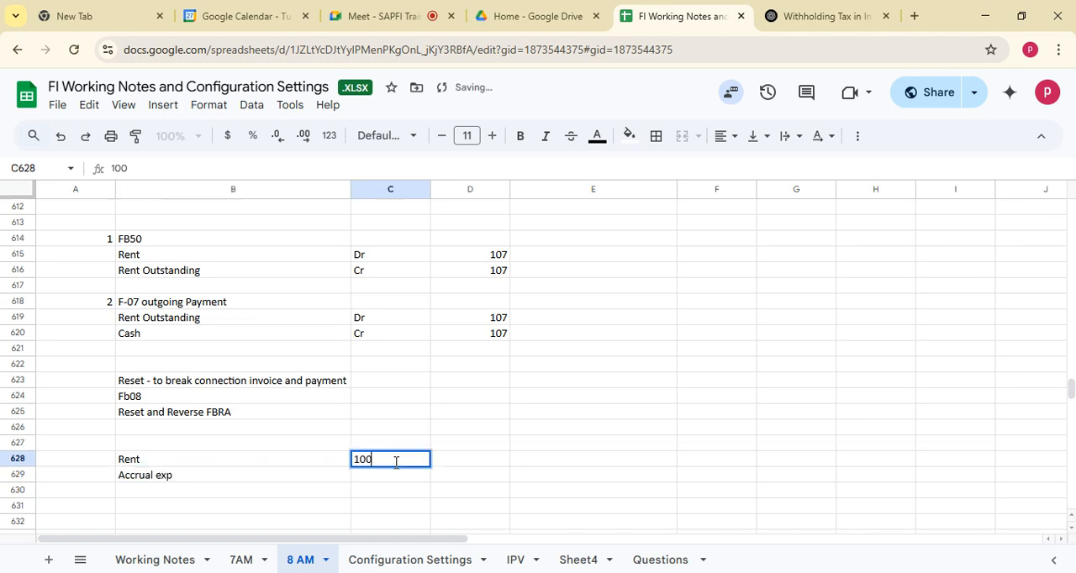
click(403, 479)
text(100)
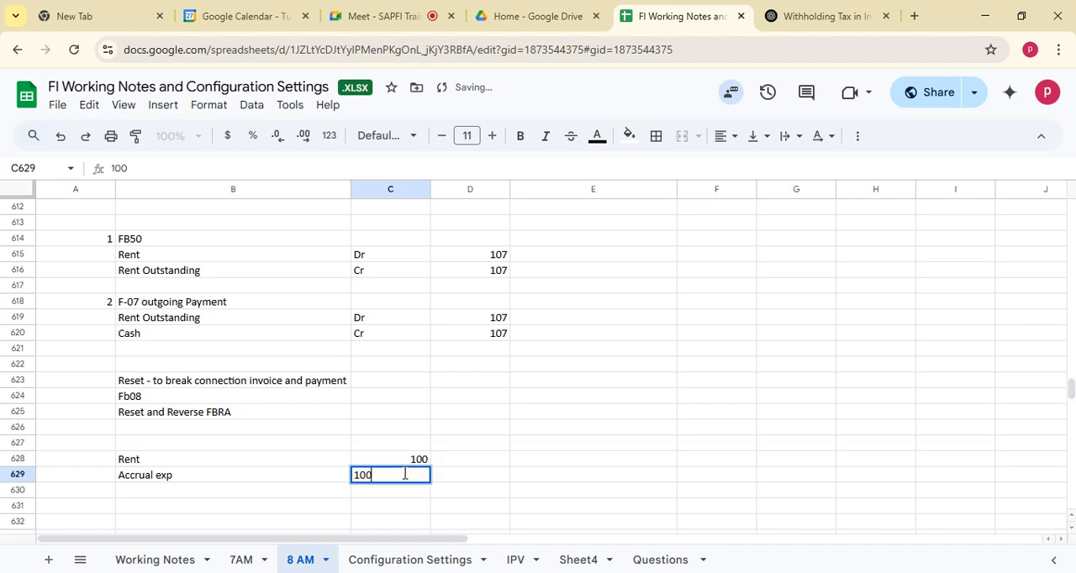
Add the heading Accrual FBS1 in B627 above the Rent line.
click(184, 445)
text(Acc)
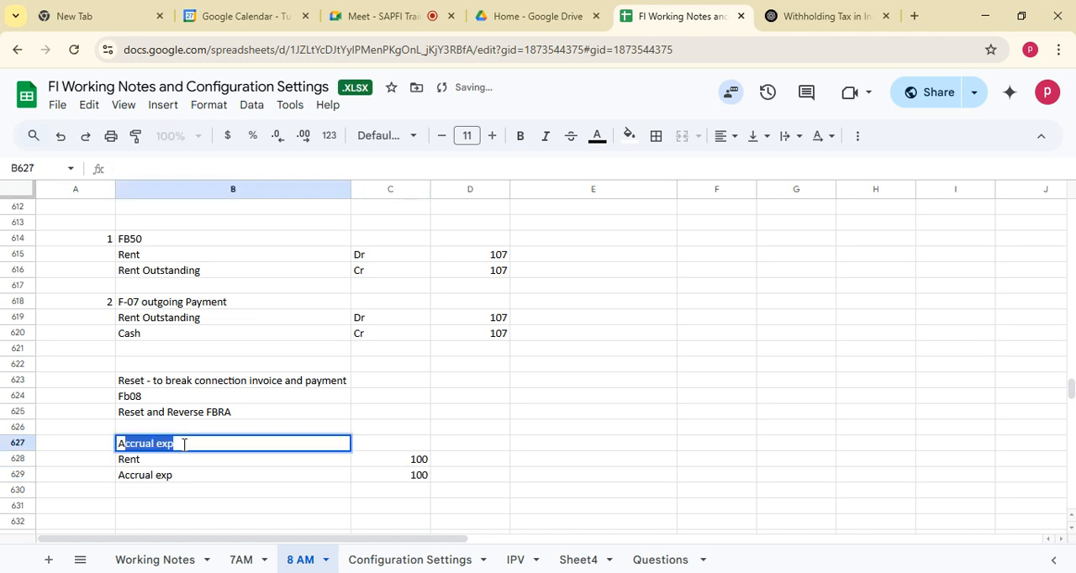
text(rual FBS1)
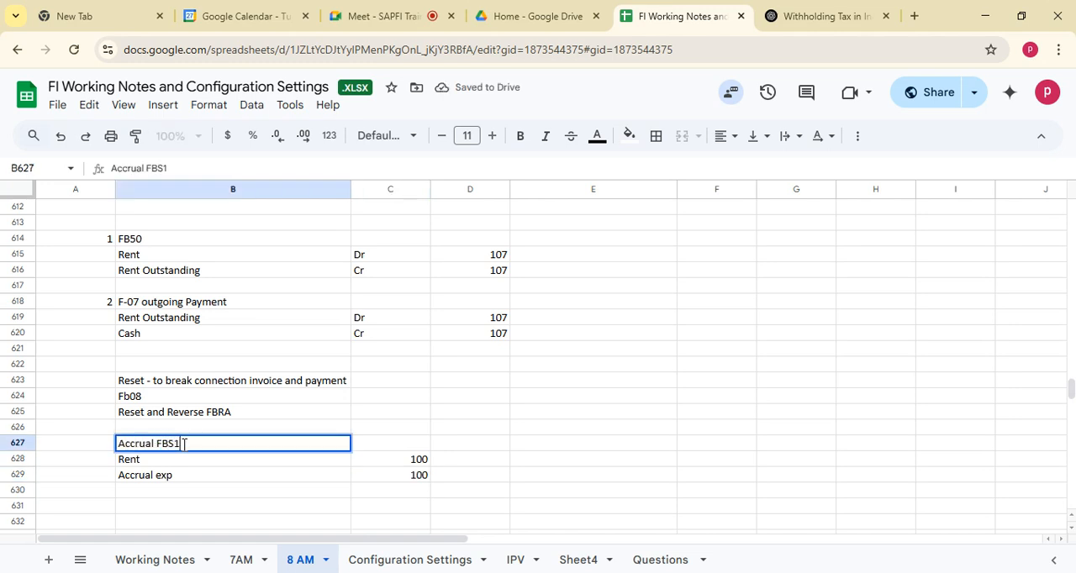
Enter the reversal transaction code F.81 in B631 below the accrual entry.
click(150, 507)
text(F)
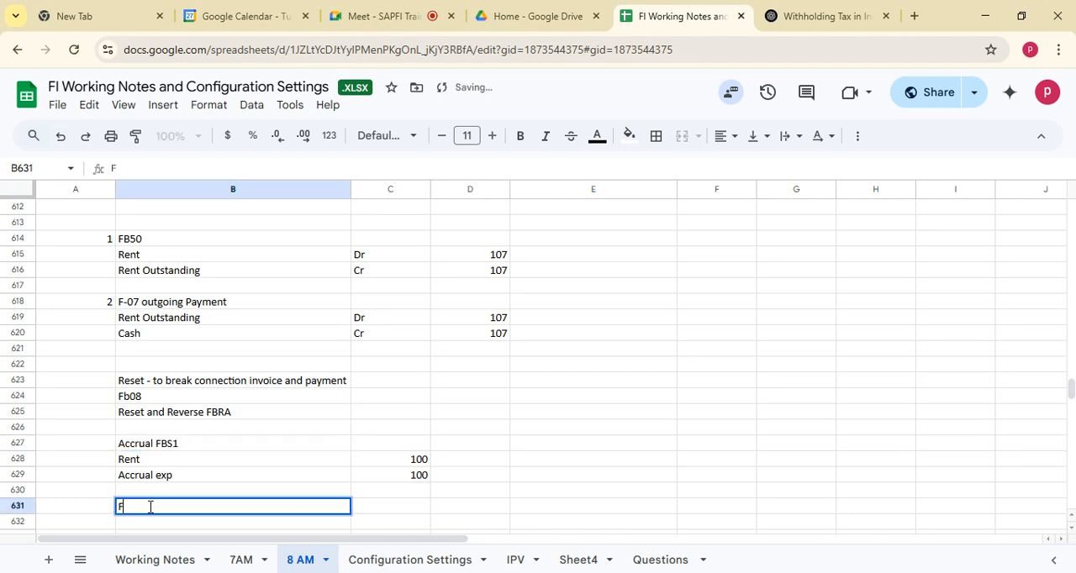
text(.81)
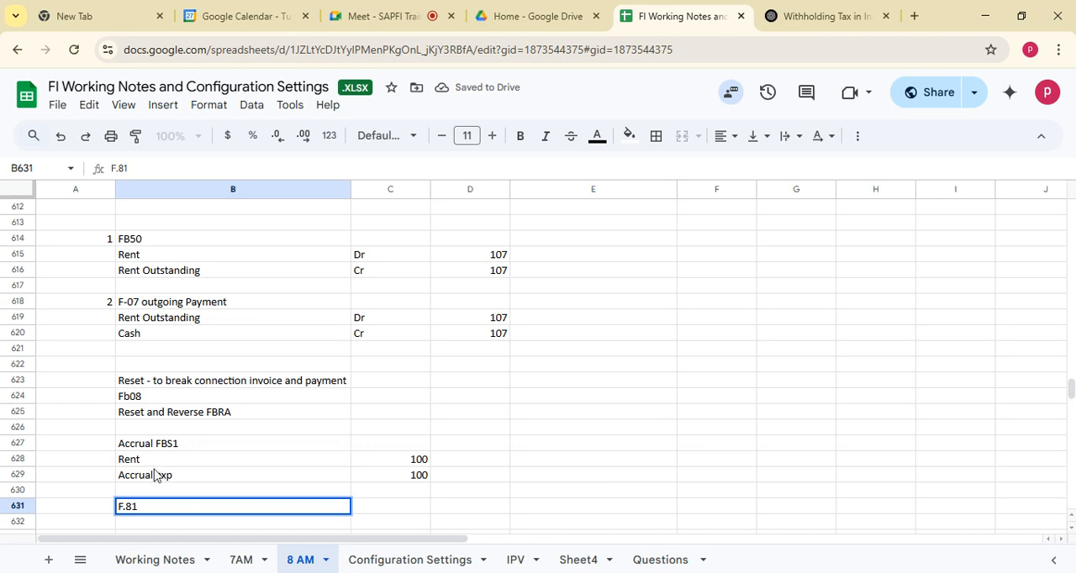
key(Return)
key(Return)
key(Return)
key(Return)
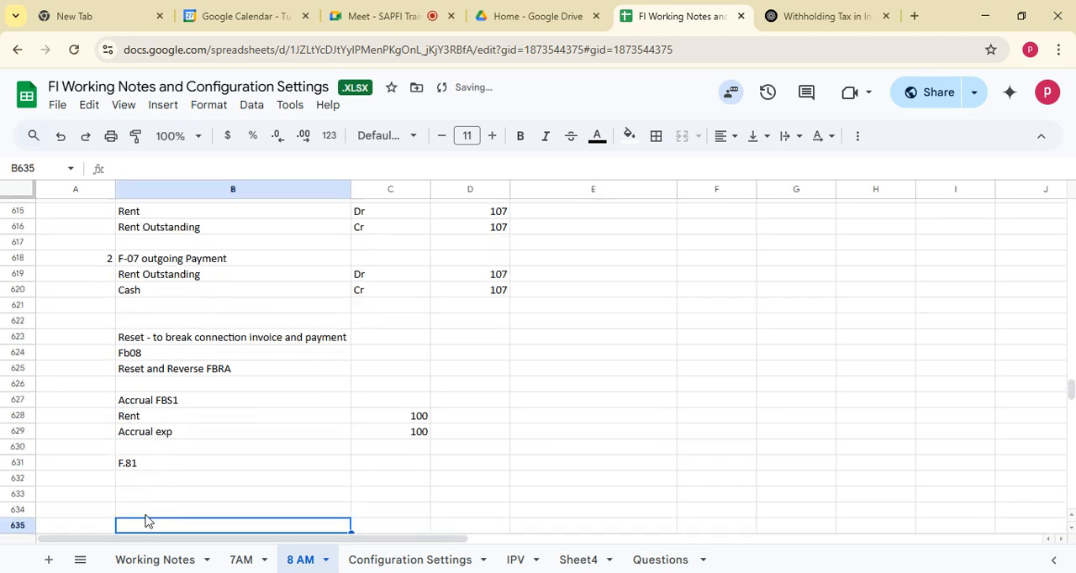
Copy the Accrual exp and Rent lines with their amounts of 100 into rows 632 and 633 below F.81, Accrual exp first.
click(160, 481)
click(159, 433)
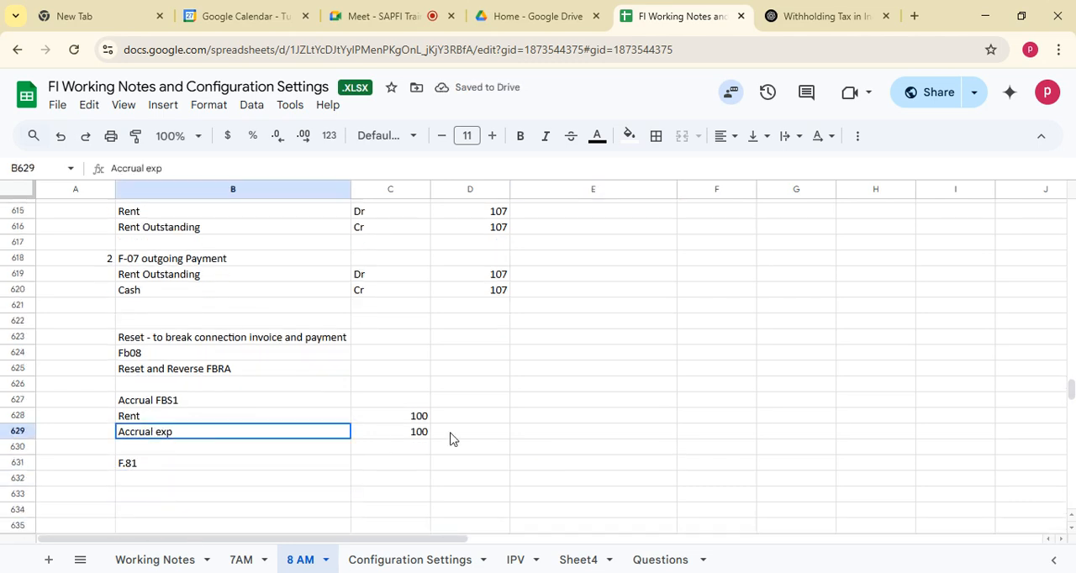
shift+click(429, 433)
key(ctrl+c)
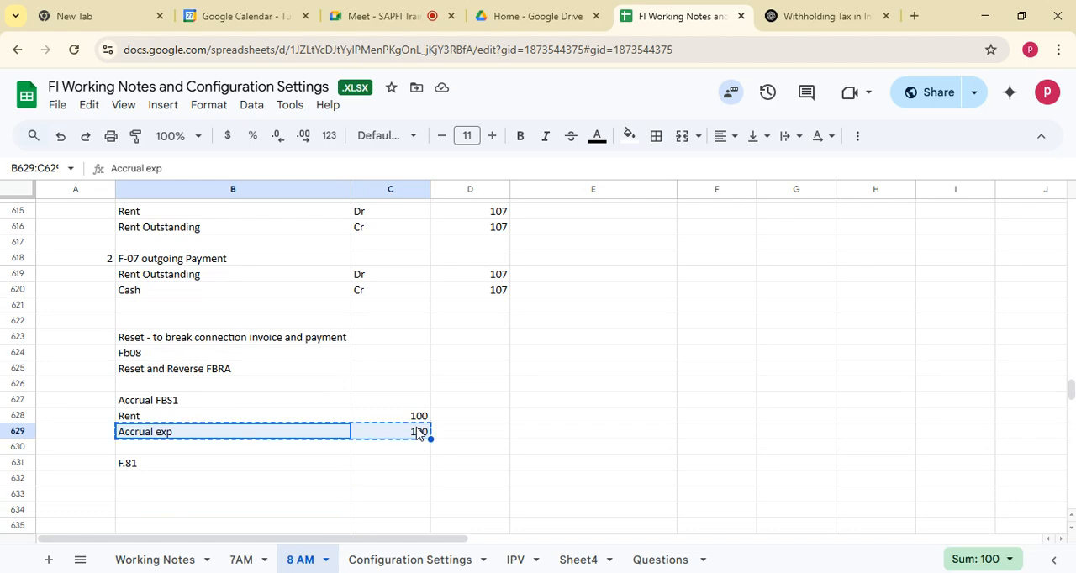
click(143, 481)
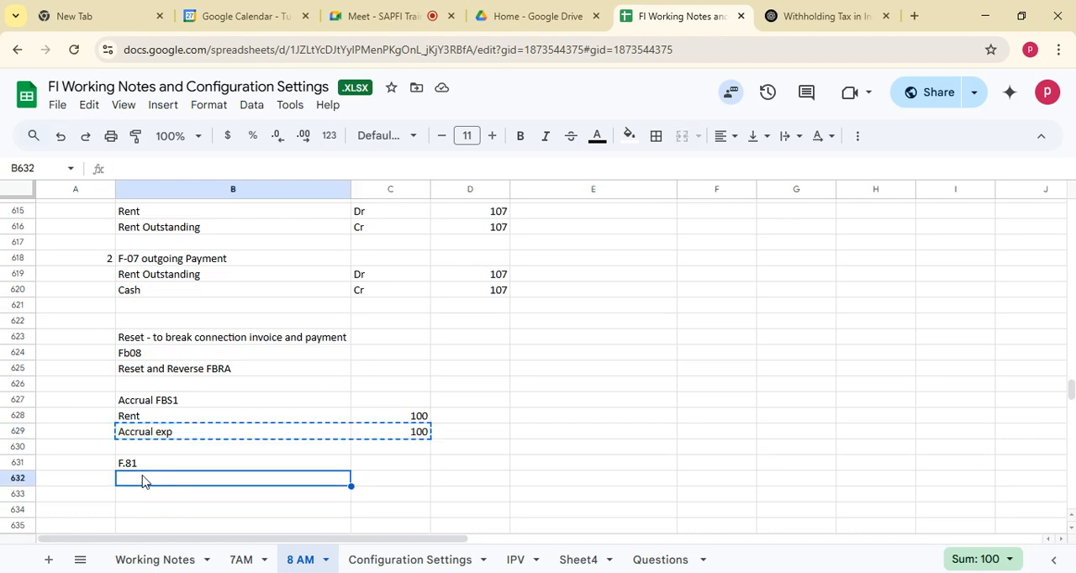
key(ctrl+v)
click(149, 417)
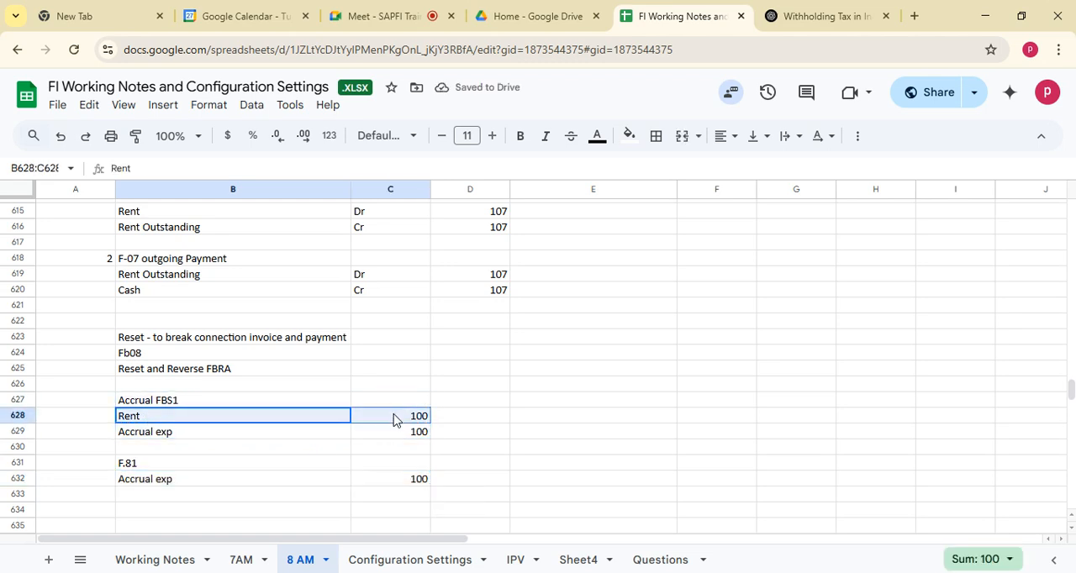
key(ctrl+c)
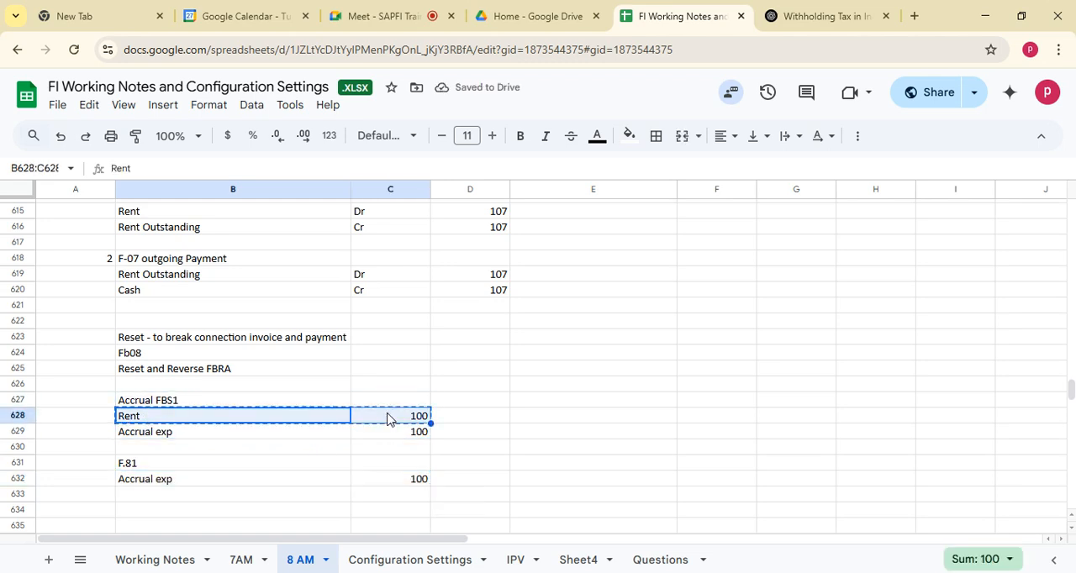
click(205, 496)
key(ctrl+v)
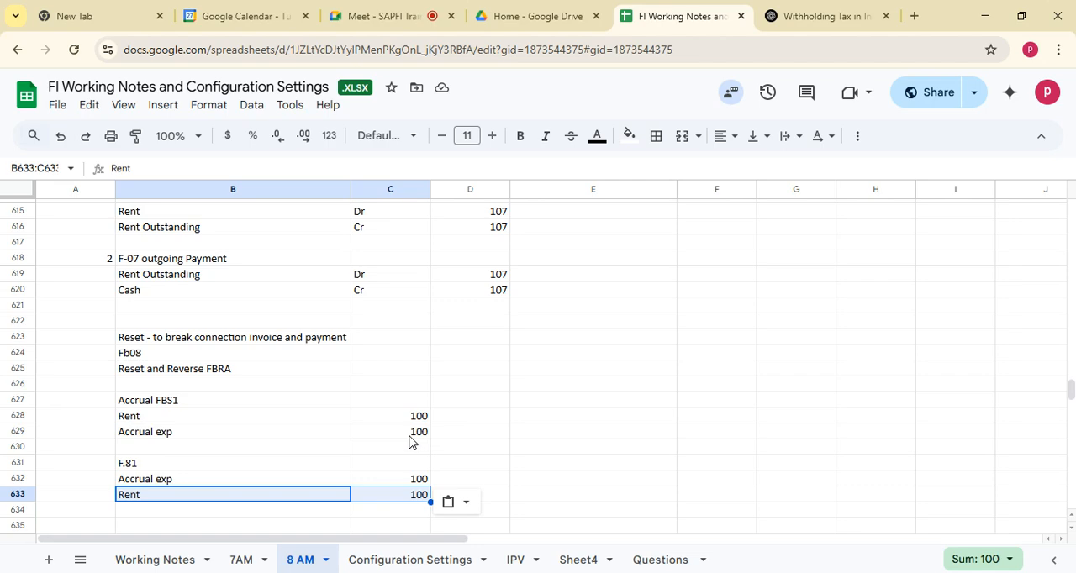
drag(143, 401, 411, 436)
click(128, 498)
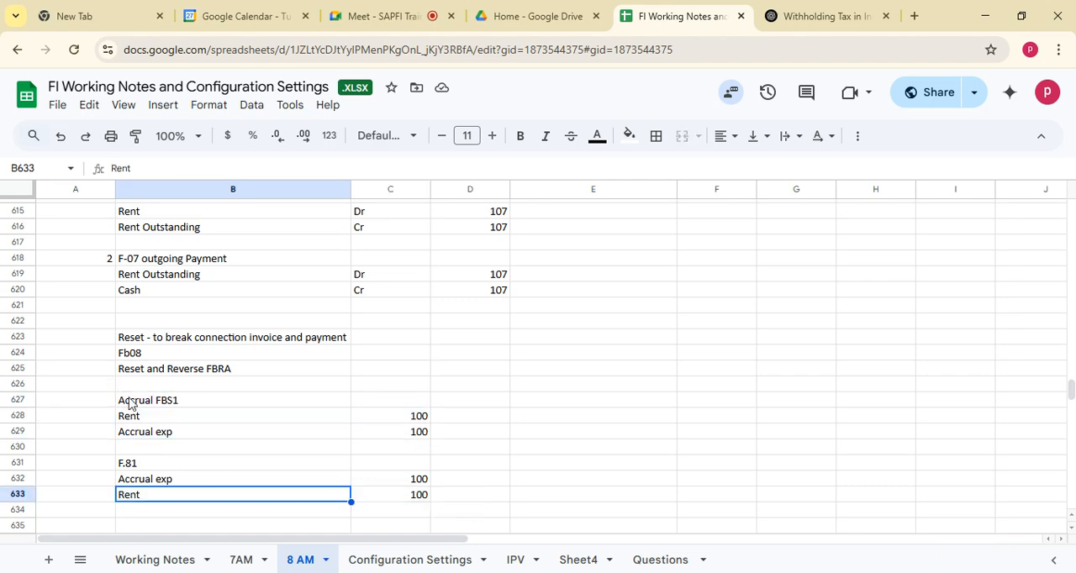
drag(130, 402, 423, 497)
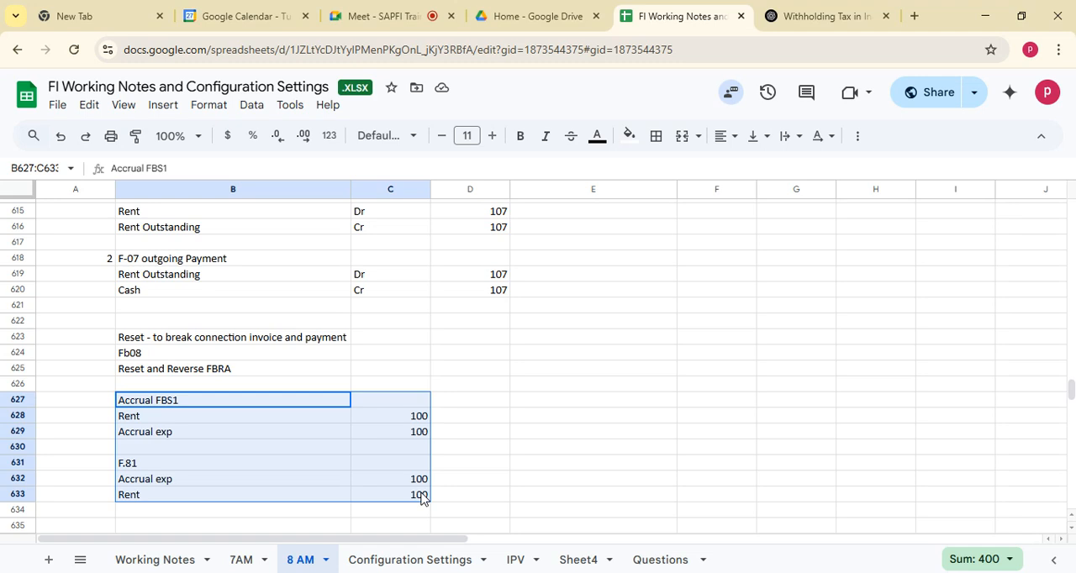
click(189, 417)
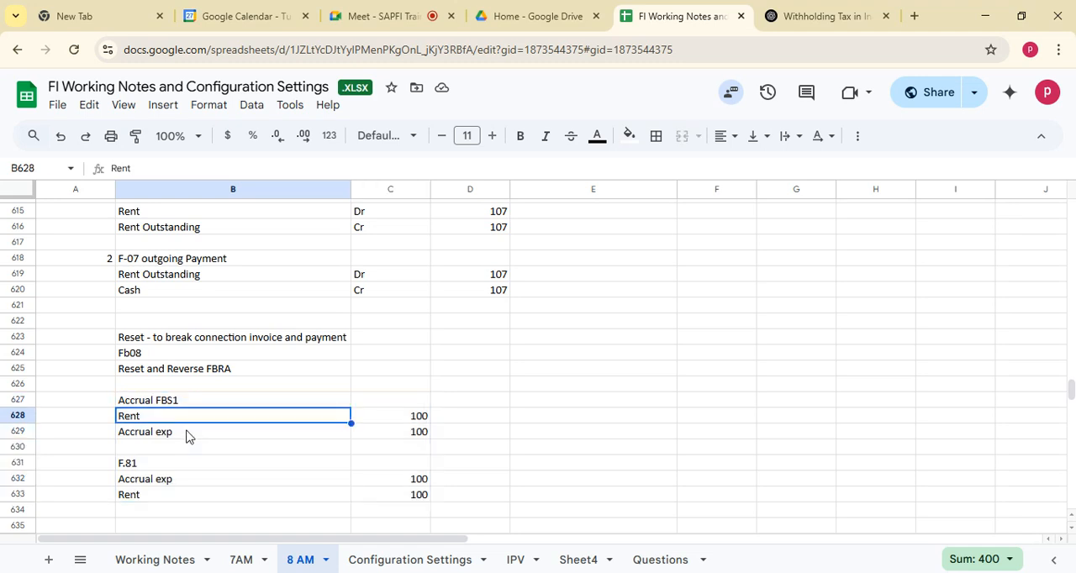
click(187, 432)
drag(155, 481, 422, 502)
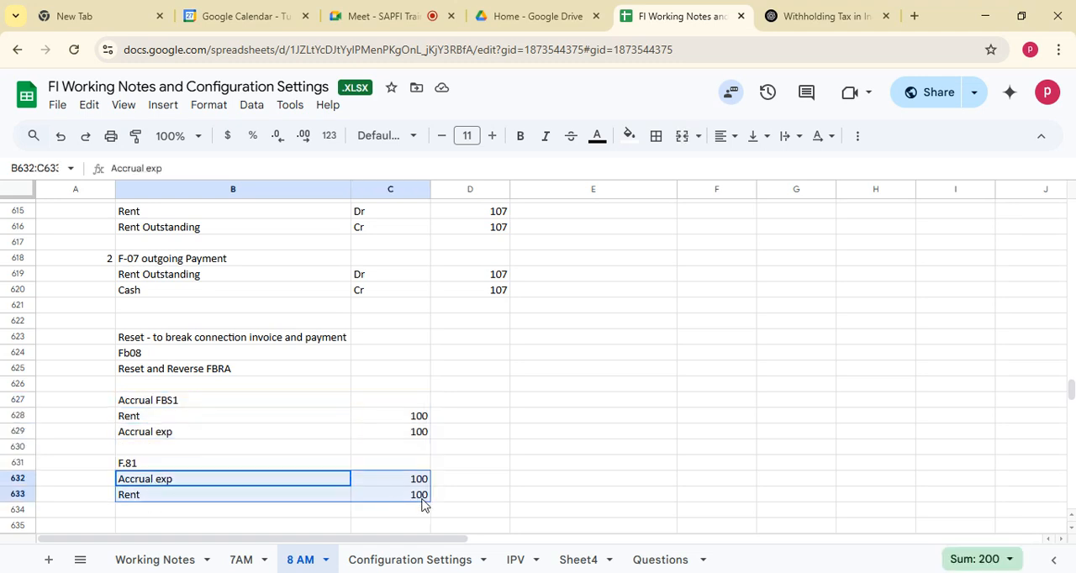
Switch to SAP and exit the FB50 G/L document entry, discarding the unposted document.
key(alt+Tab)
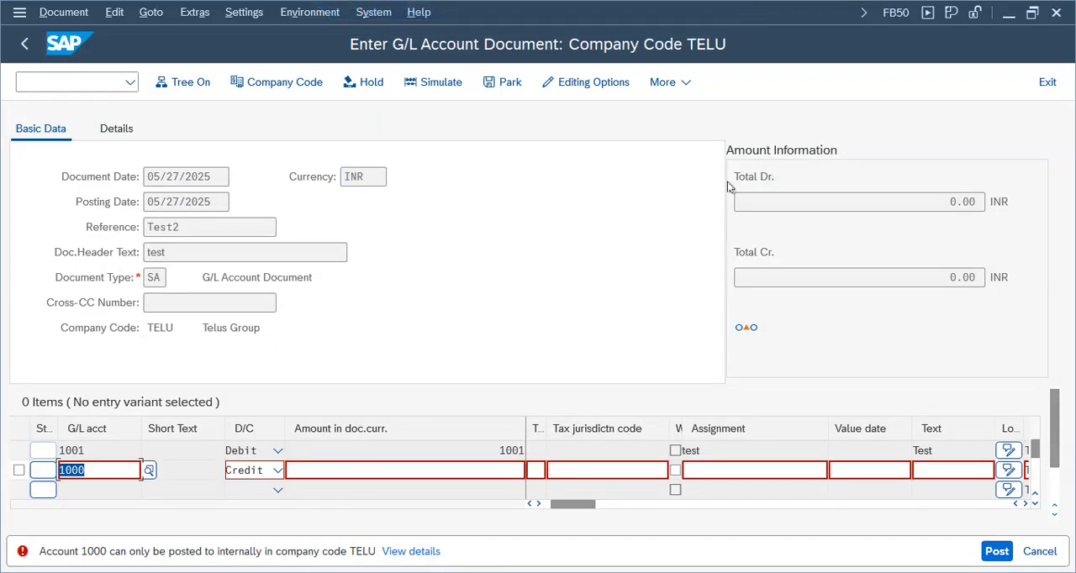
click(1046, 84)
click(366, 446)
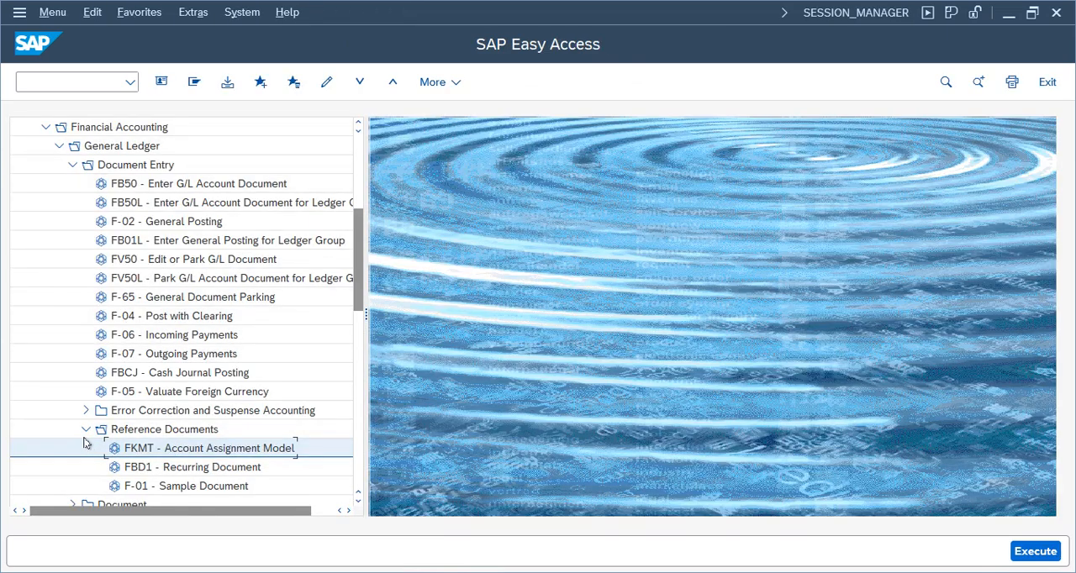
Look through the General Ledger's Periodic Processing and Accruals Management folders for the accrual posting transaction.
click(86, 429)
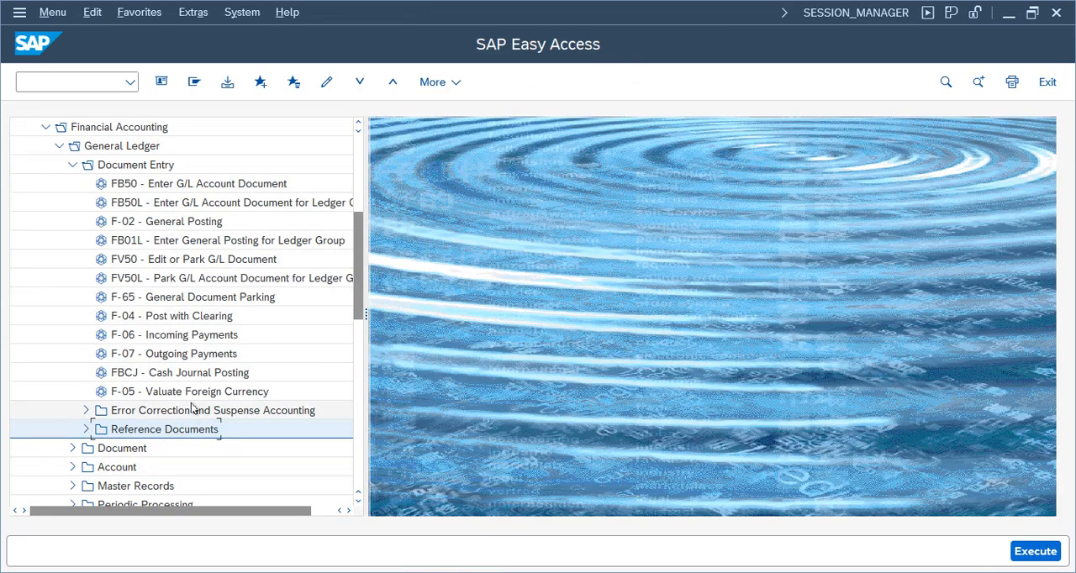
drag(360, 284, 361, 325)
click(73, 372)
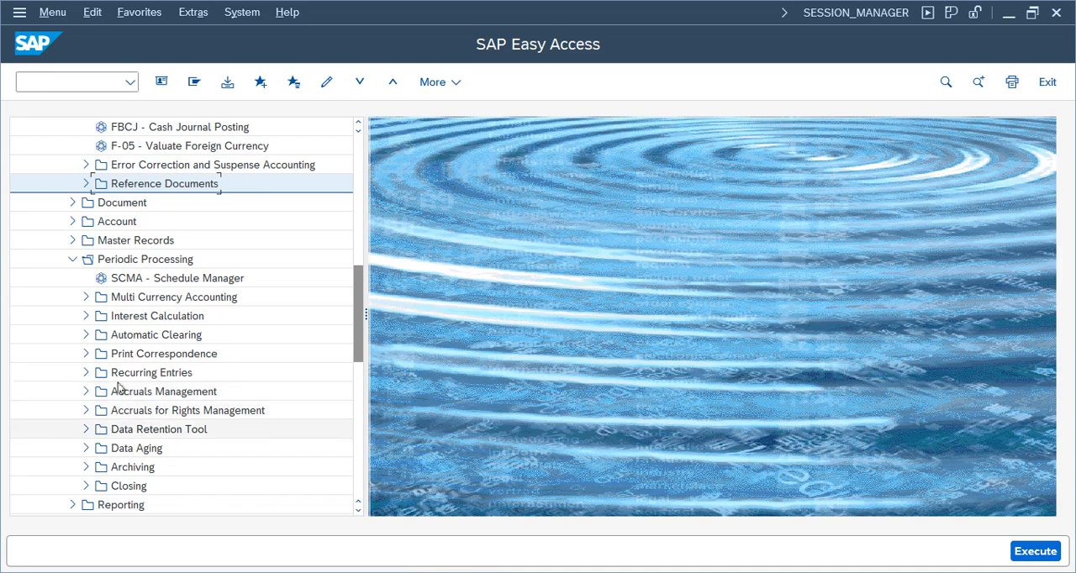
click(114, 395)
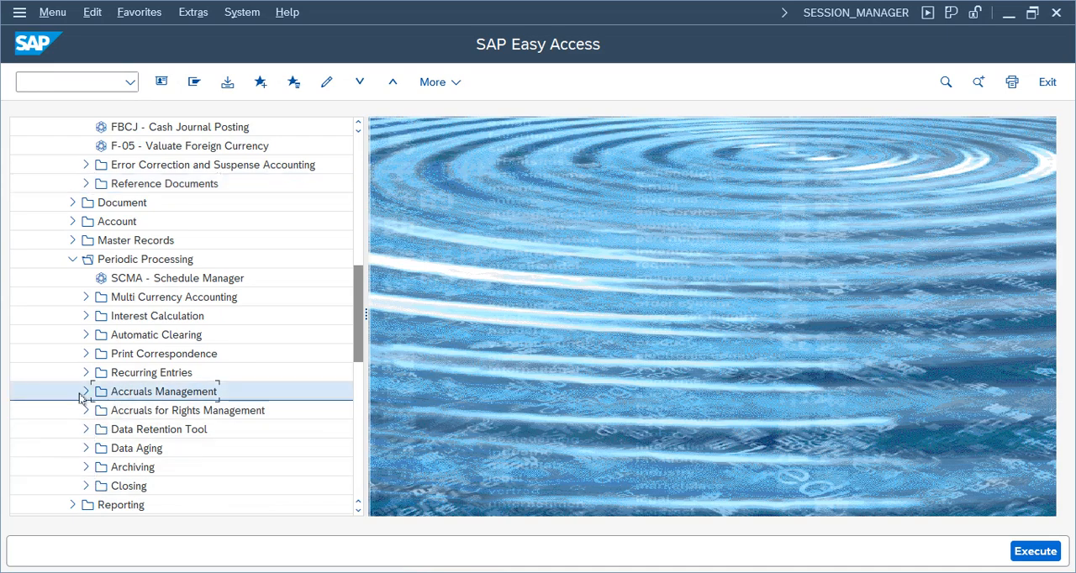
click(85, 394)
click(99, 410)
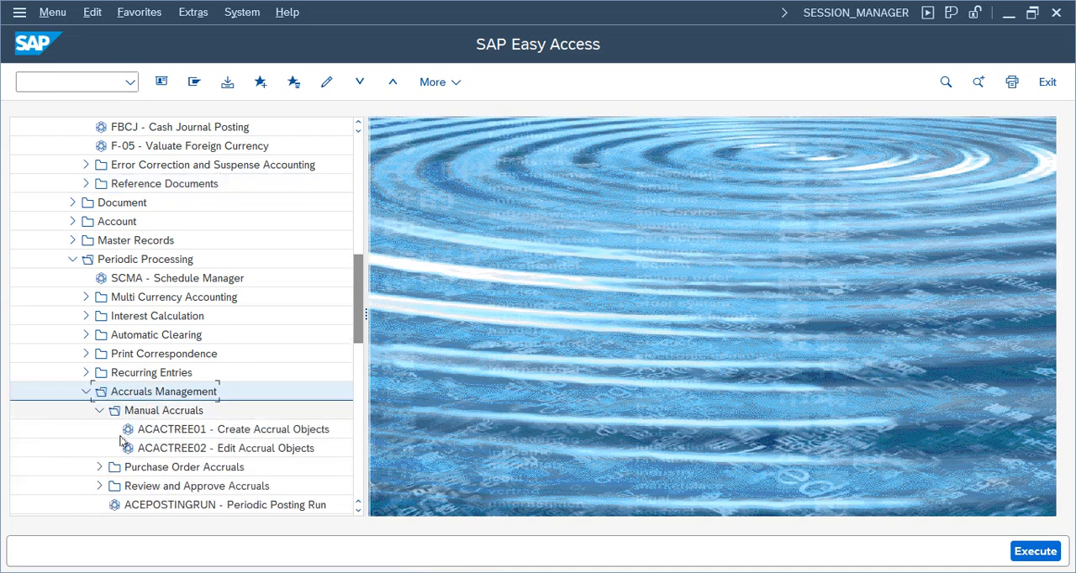
click(85, 393)
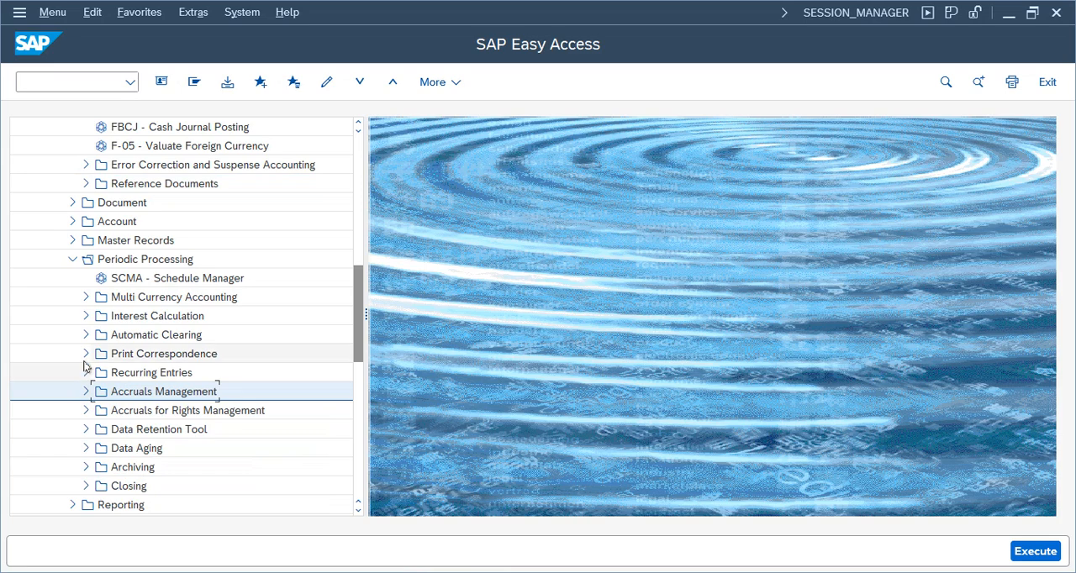
click(72, 260)
drag(357, 390, 361, 301)
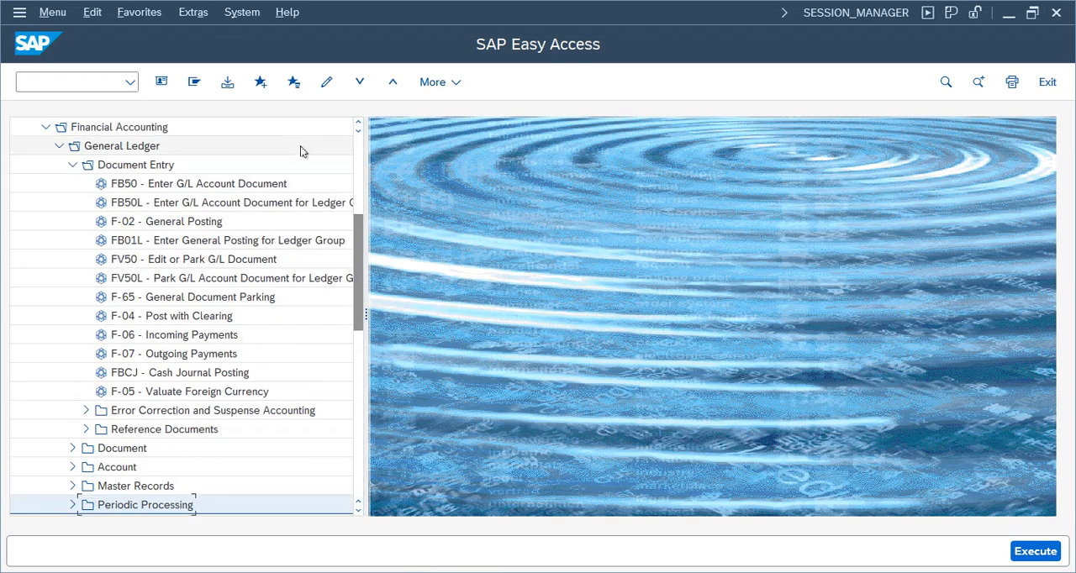
Search the SAP menu tree for fbs1 and open the FBS1 - Enter Accrual/Deferral Document transaction.
key(ctrl+f)
text(fbs1)
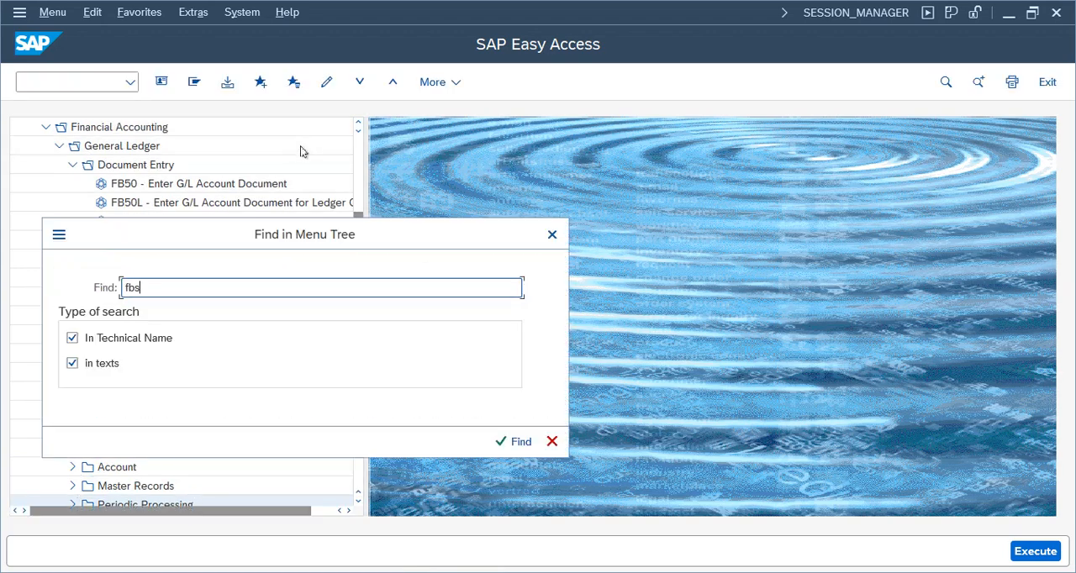
key(Return)
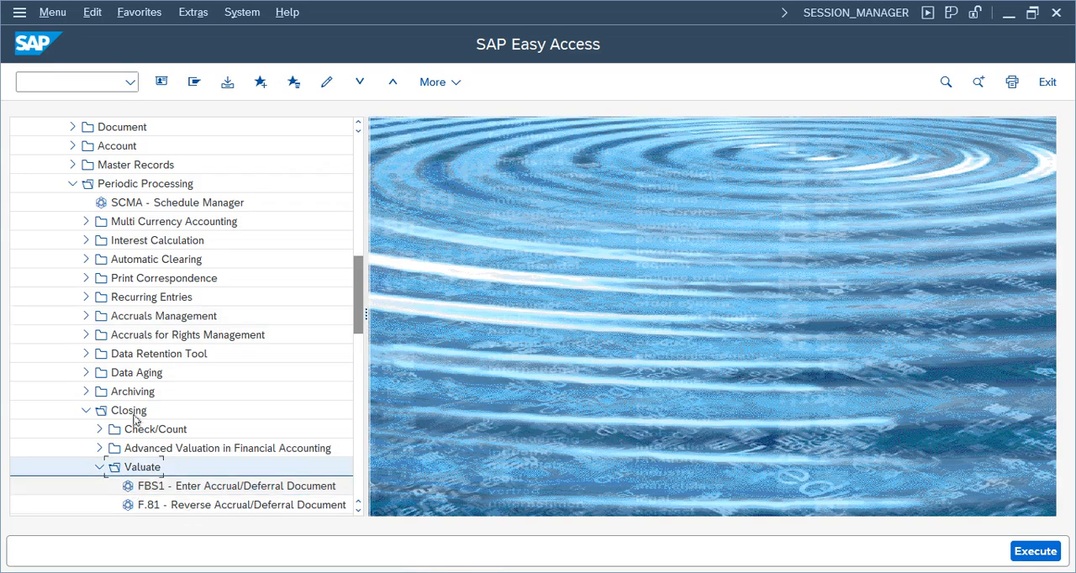
click(128, 411)
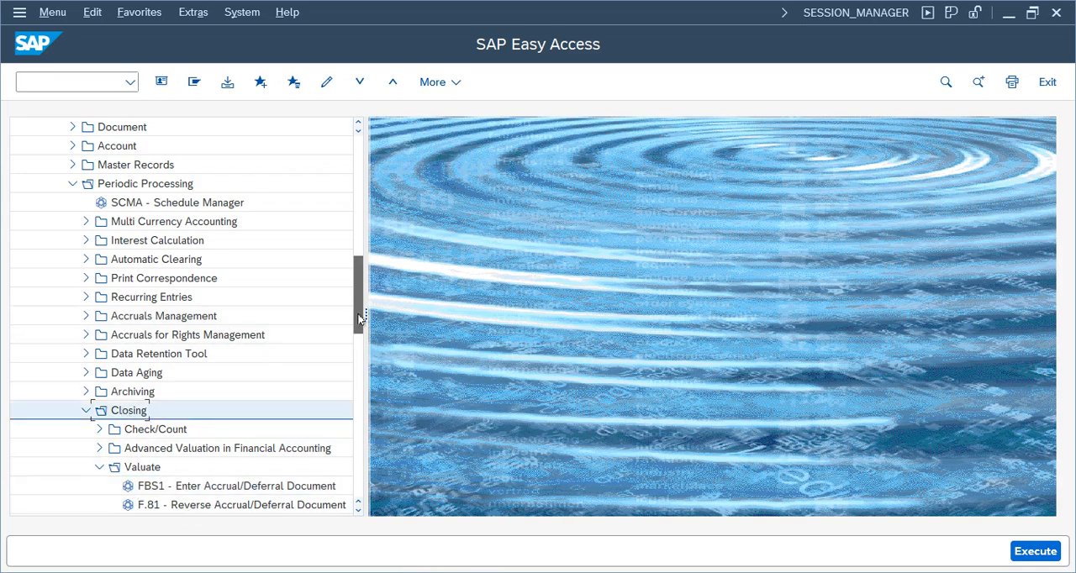
scroll(240, 365, down, 2)
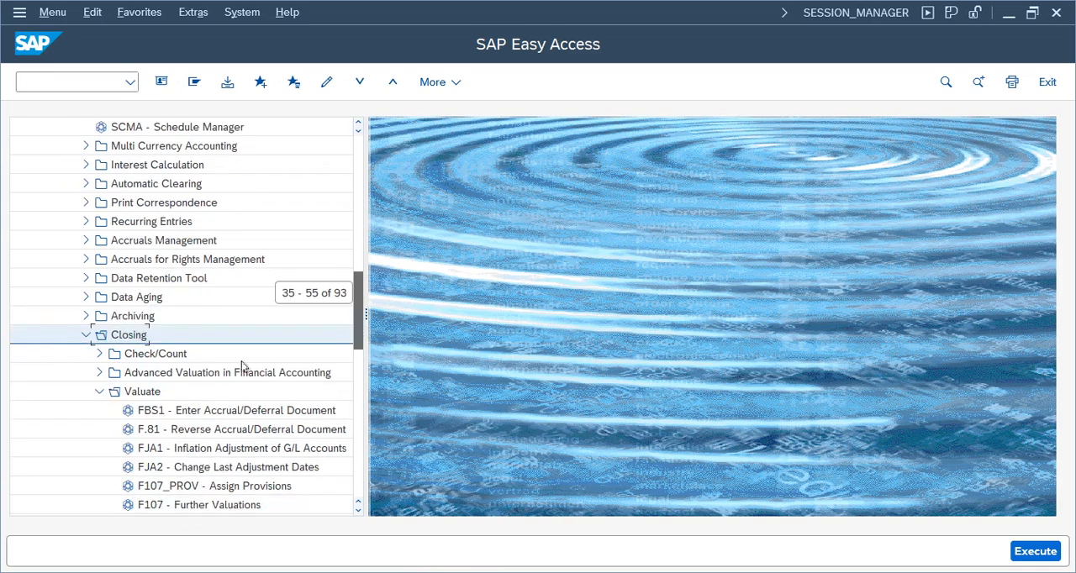
click(189, 414)
double_click(217, 412)
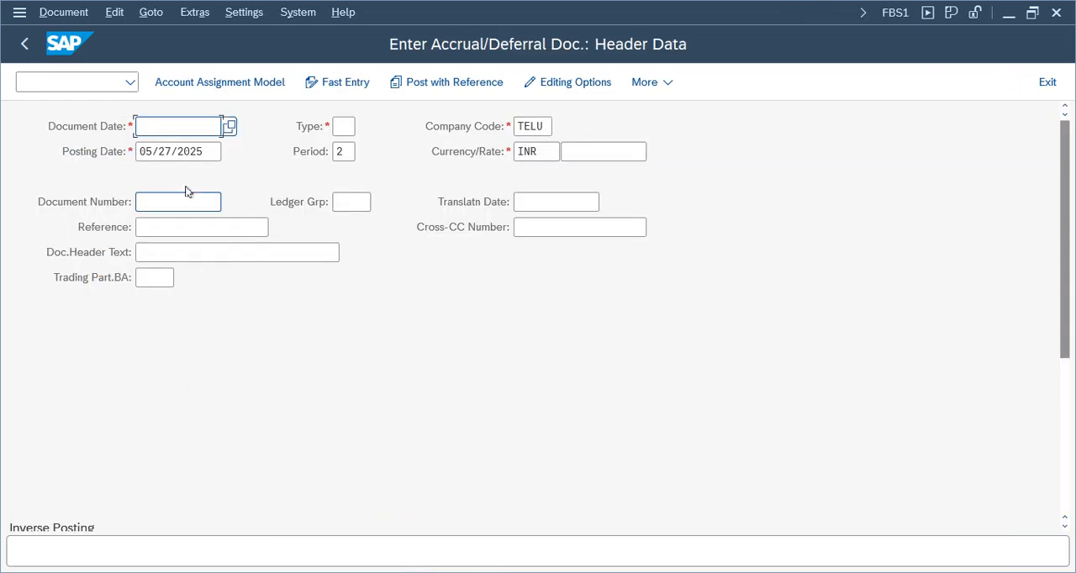
Fill the accrual header with document date 05/27/2025, document type SA, and accrual as both the reference and the header text.
click(234, 130)
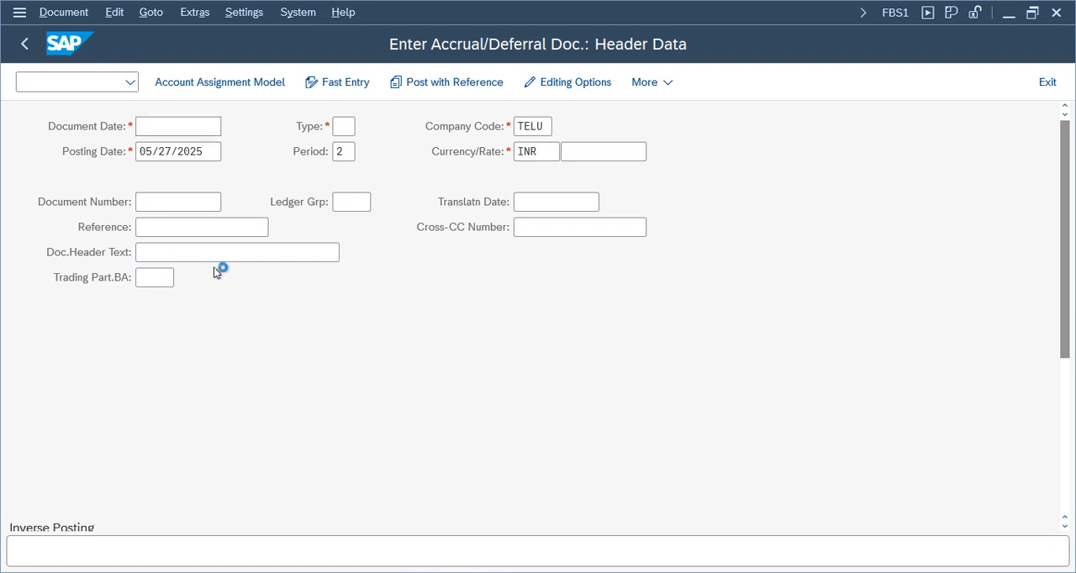
double_click(236, 369)
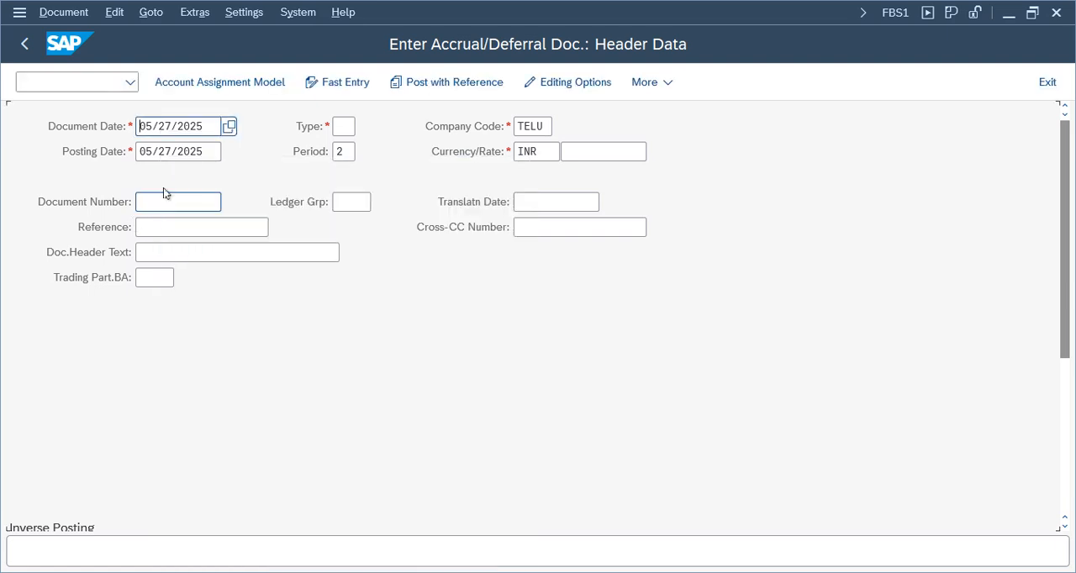
click(159, 228)
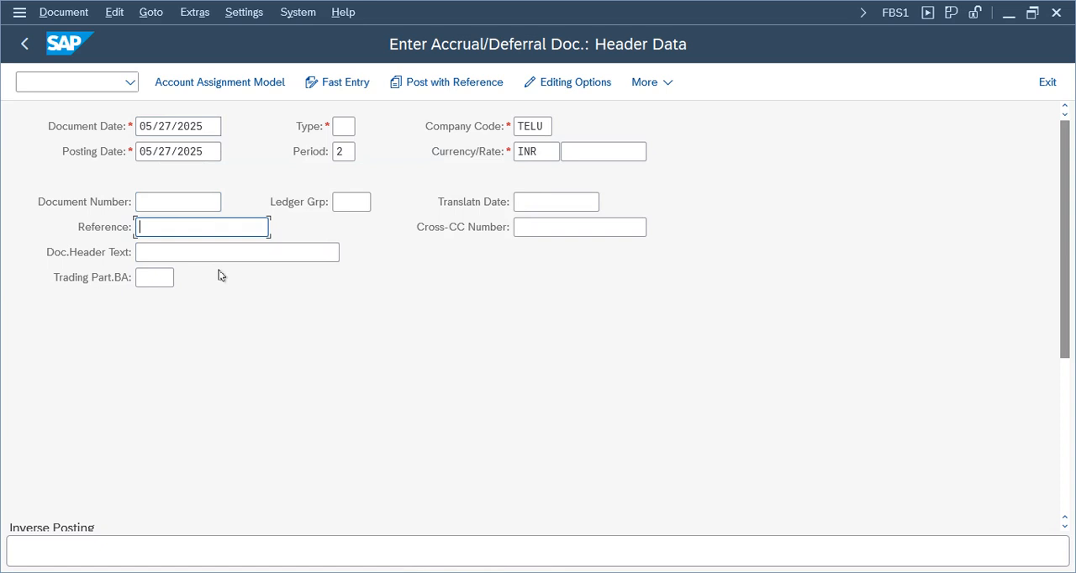
text(accrual)
key(Tab)
key(Tab)
text(acc)
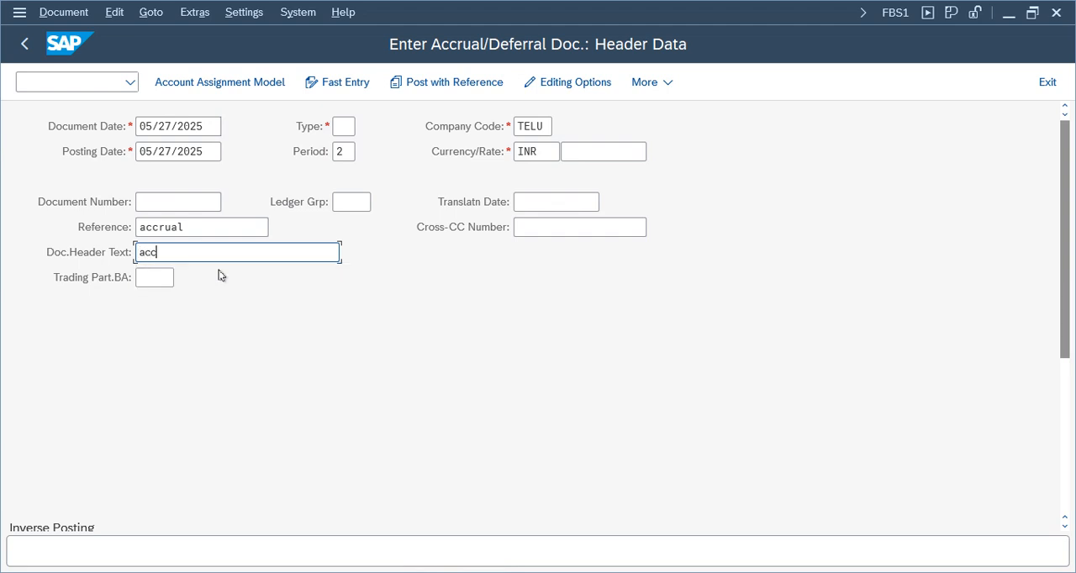
text(rual)
click(352, 129)
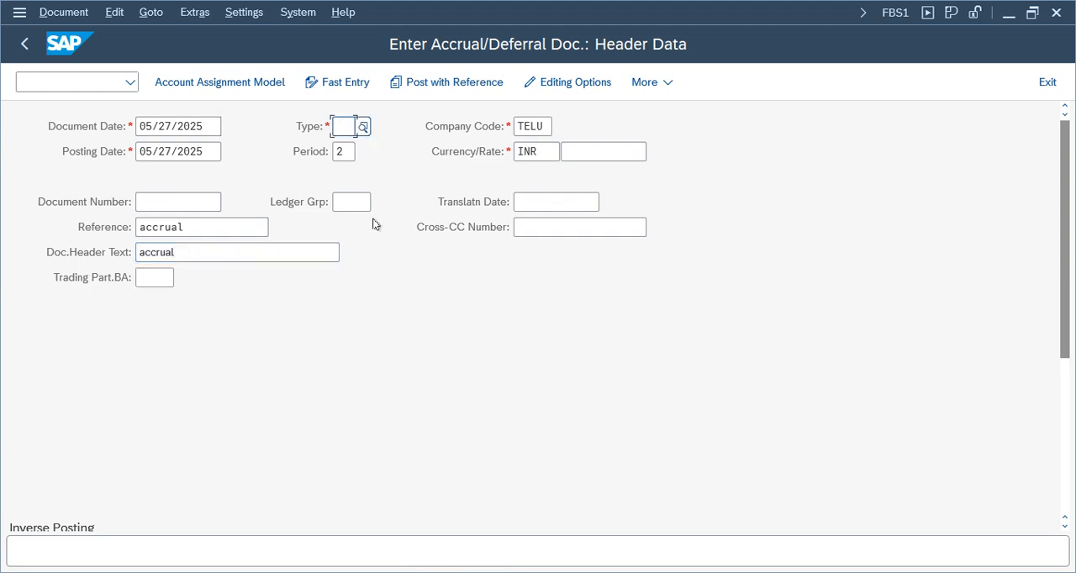
text(sa)
Set the inverse posting's reversal date to 06/01/2025.
drag(1066, 272, 1051, 408)
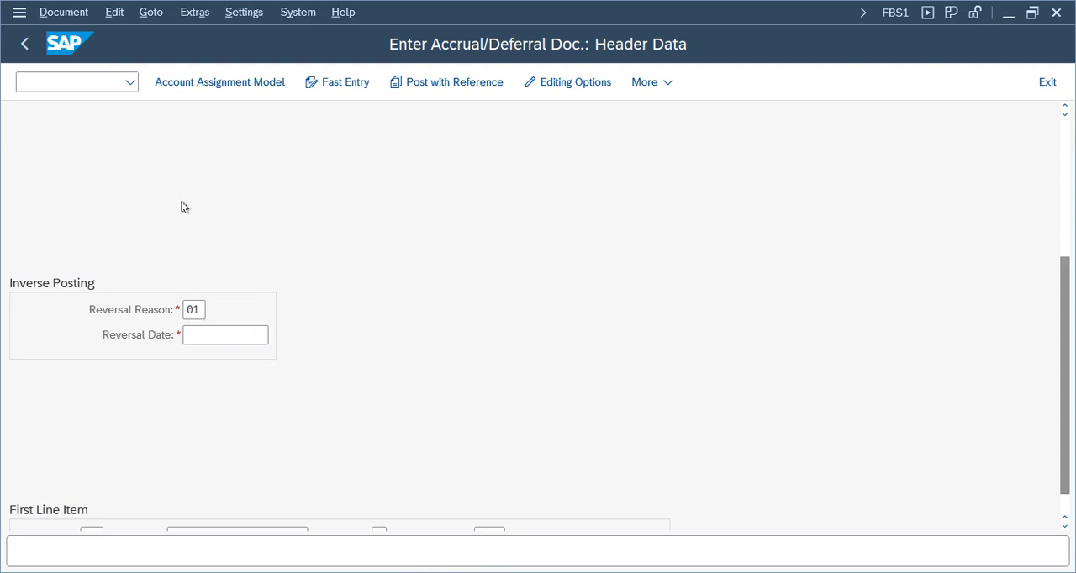
click(208, 334)
click(277, 335)
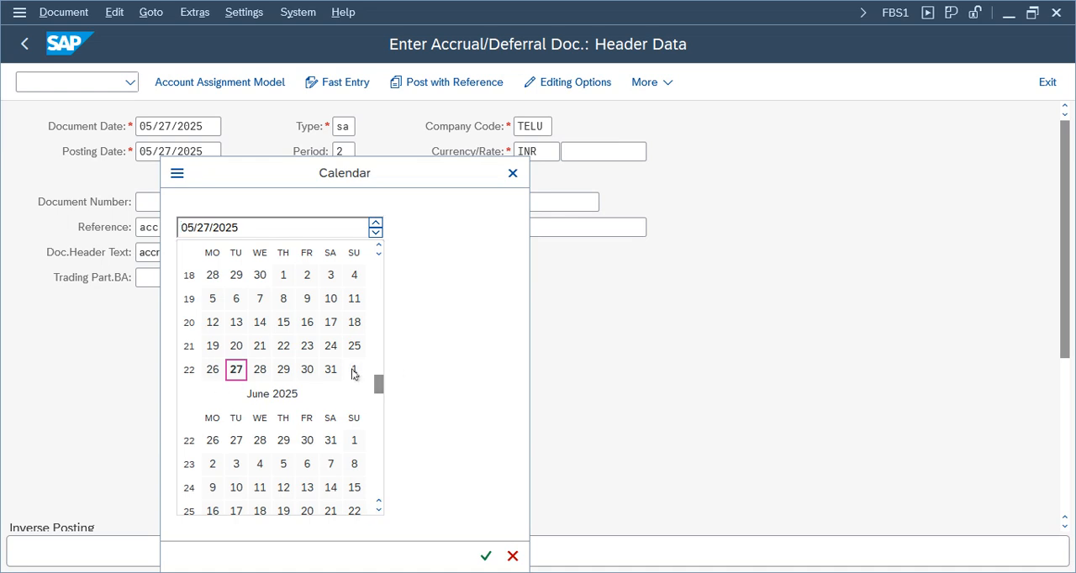
double_click(350, 441)
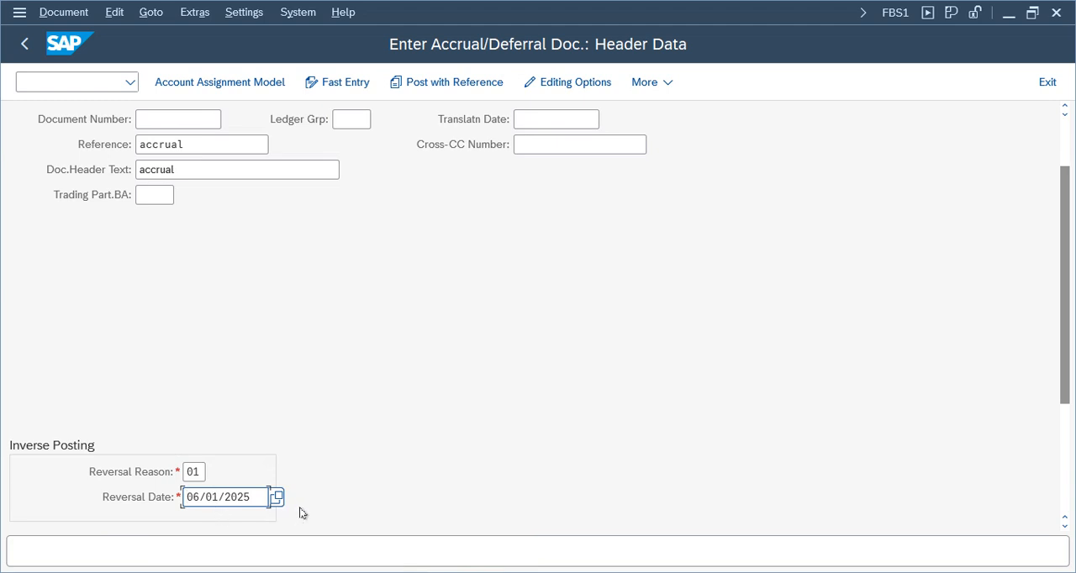
key(Return)
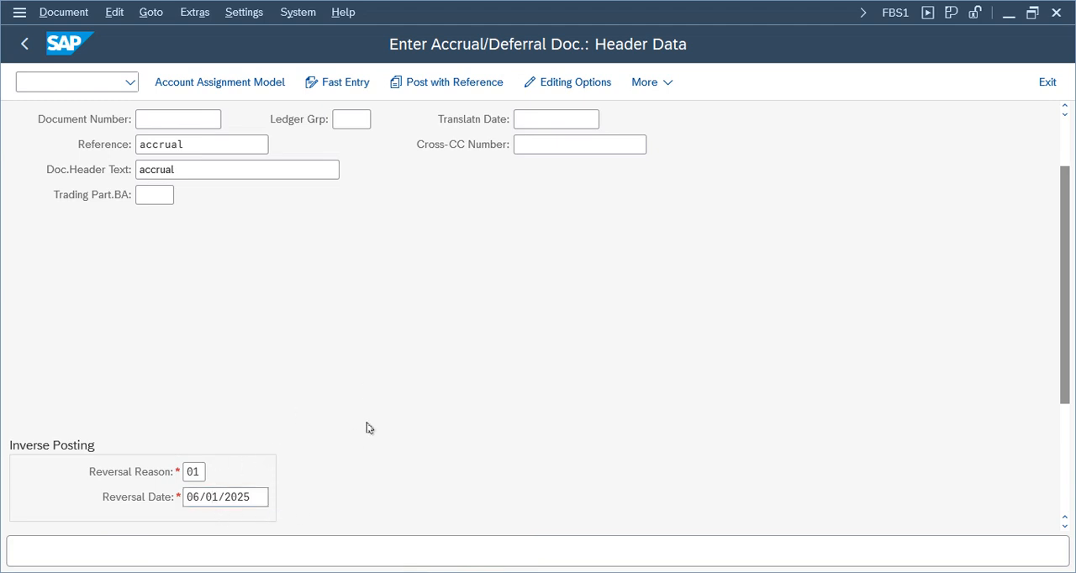
Enter posting key 40 and account 3000 for the first line item and continue to its item details.
click(95, 514)
text(40)
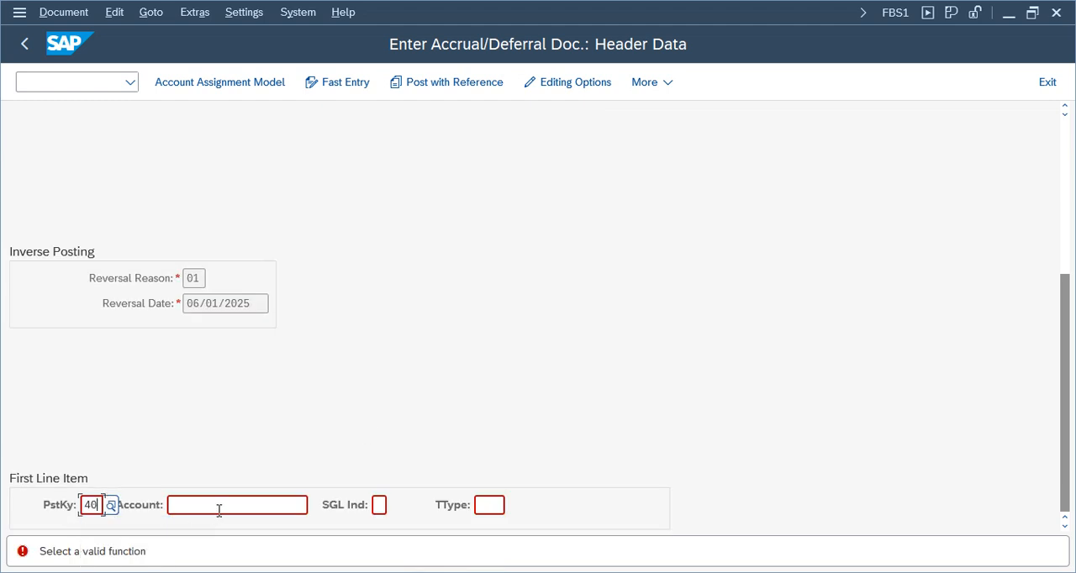
click(235, 508)
click(293, 482)
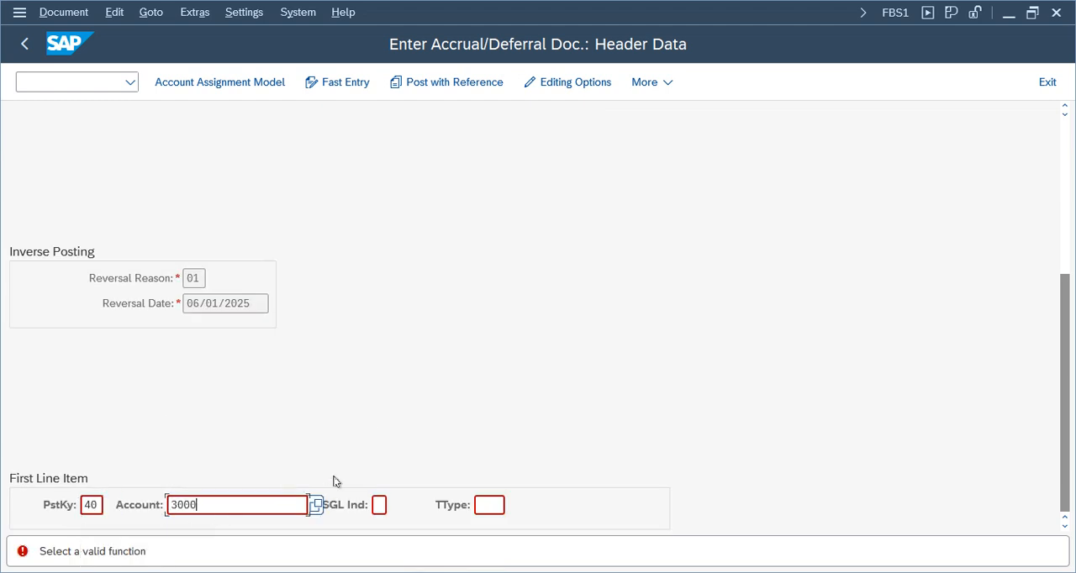
key(Return)
drag(302, 126, 165, 135)
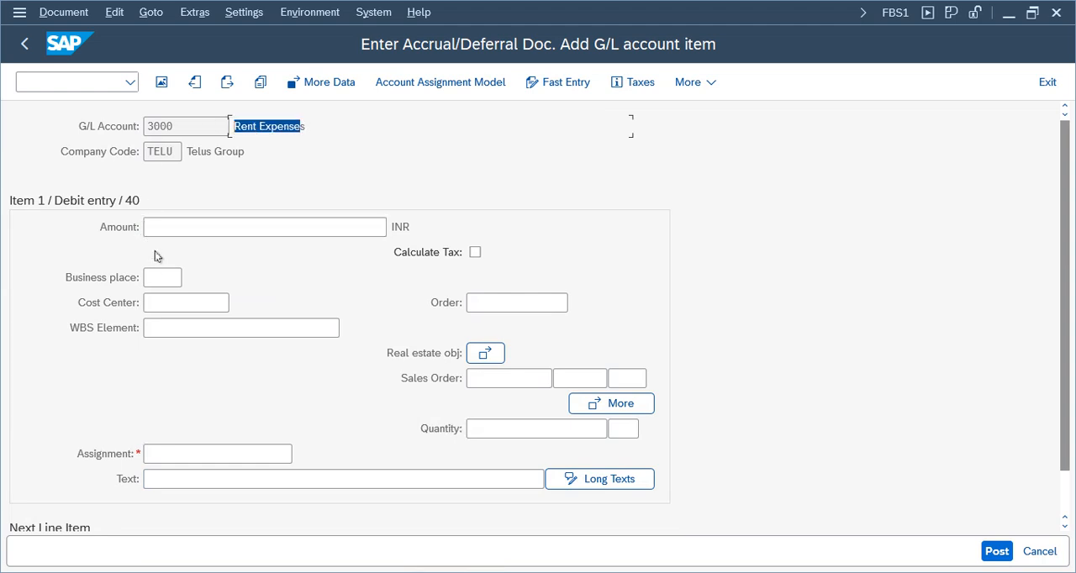
Fill the rent expense debit item with amount 110, cost center 100100, assignment Test, and the text "Text".
click(165, 228)
text(110)
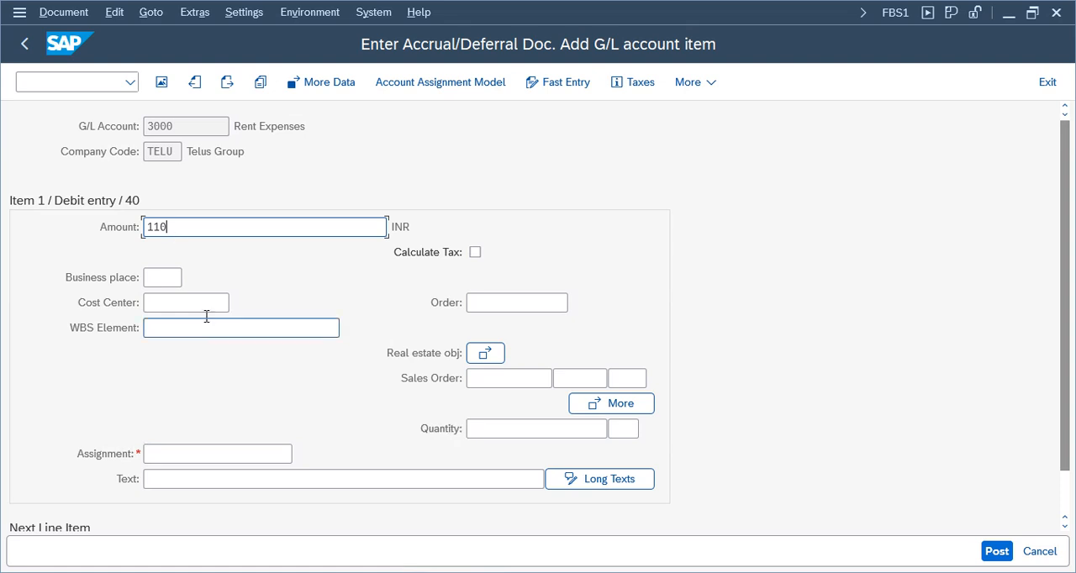
click(204, 305)
click(173, 327)
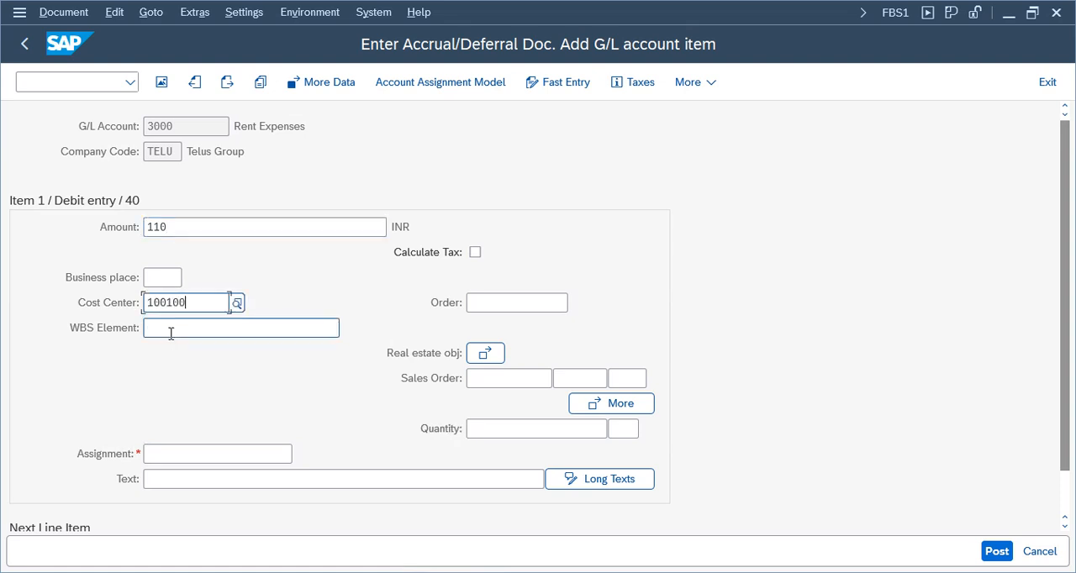
click(171, 329)
click(166, 453)
click(170, 478)
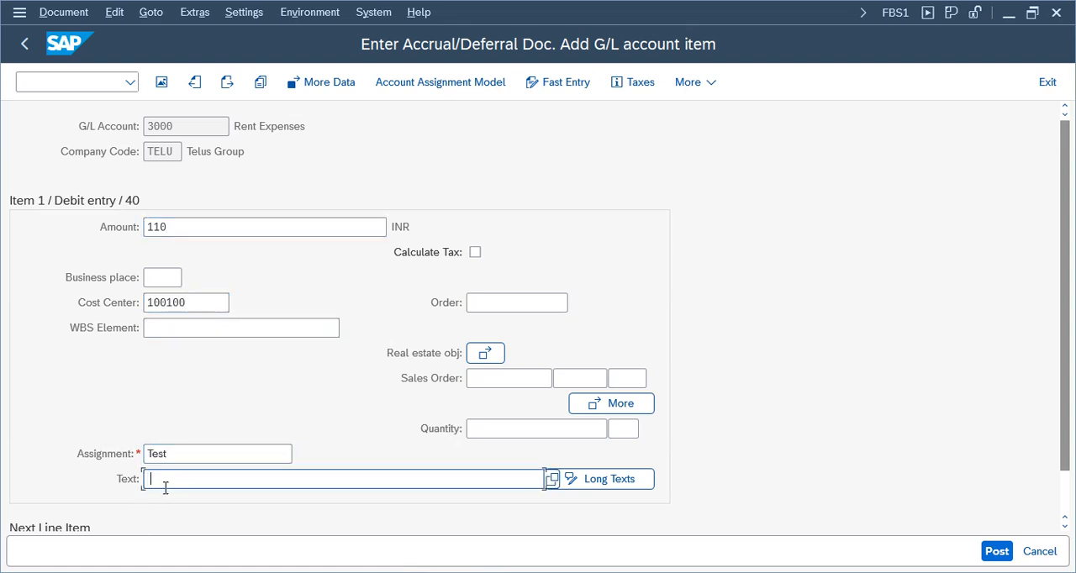
click(165, 479)
click(165, 324)
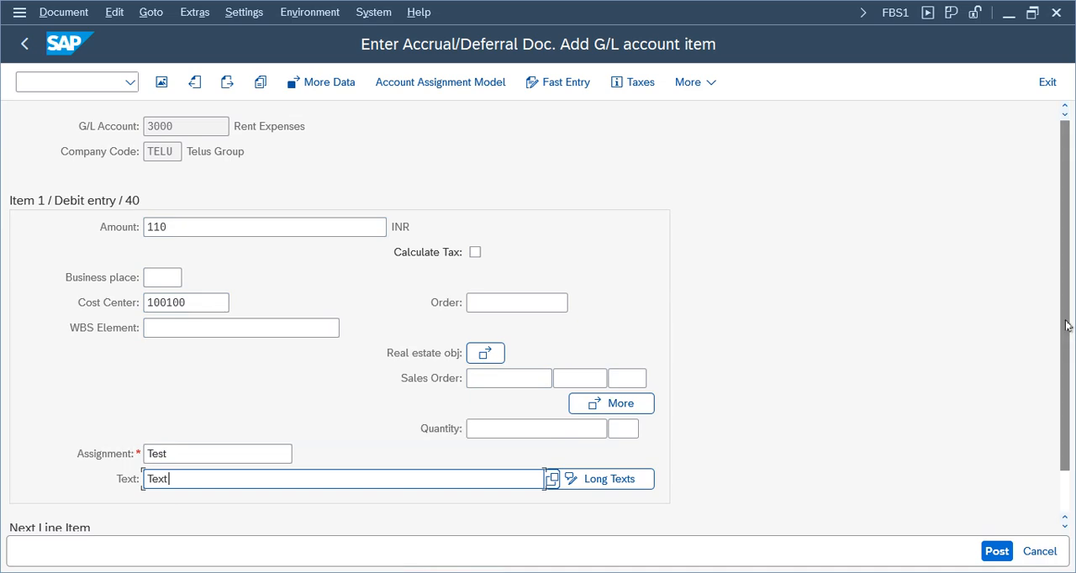
Add a second line item with posting key 50 and G/L account 2000 (Rent Outstanding), and continue to its details.
scroll(272, 504, down, 2)
click(100, 510)
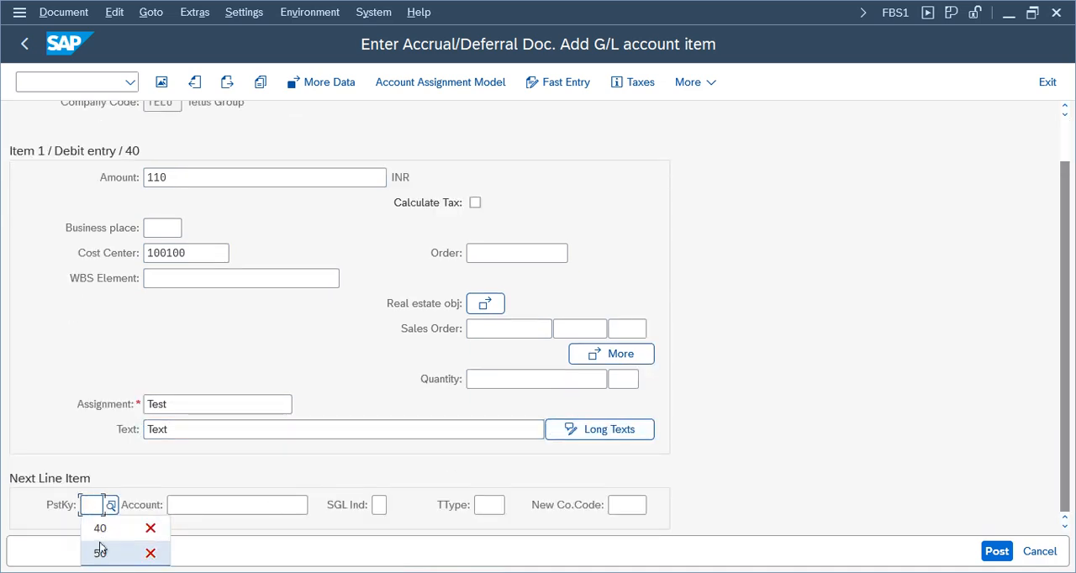
click(100, 555)
click(192, 505)
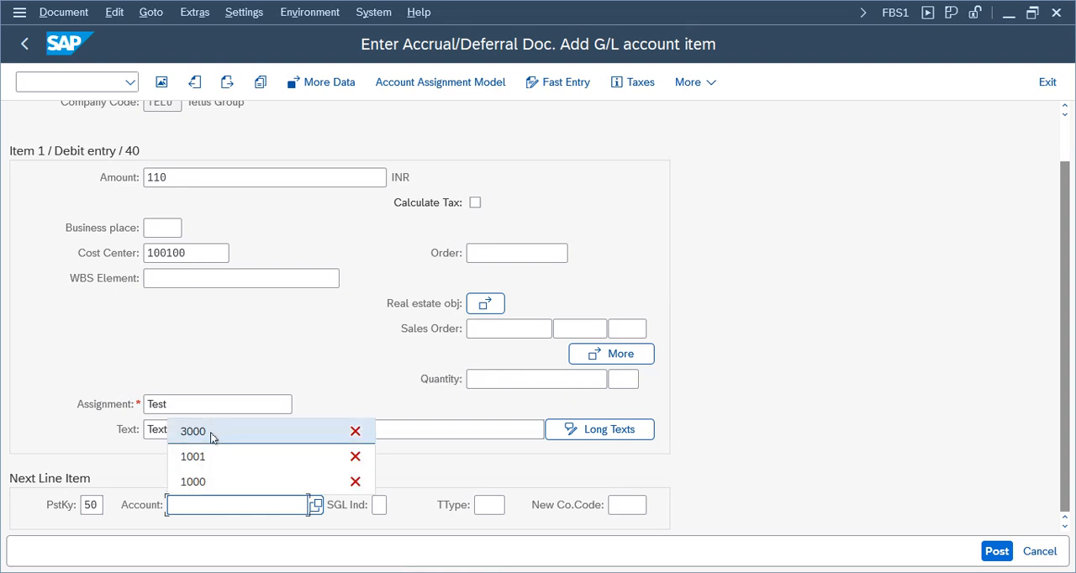
click(315, 505)
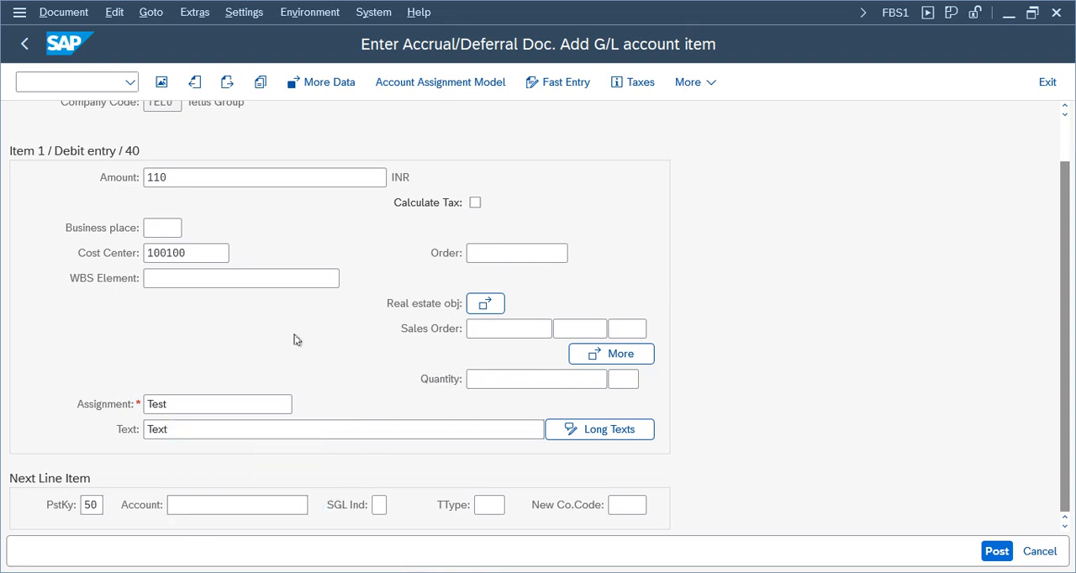
key(Return)
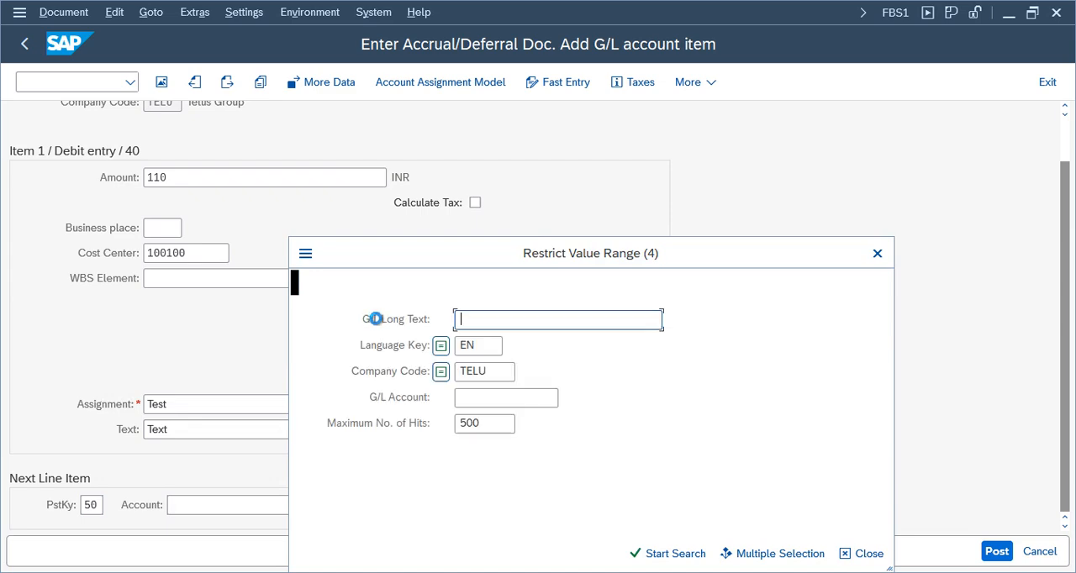
double_click(332, 203)
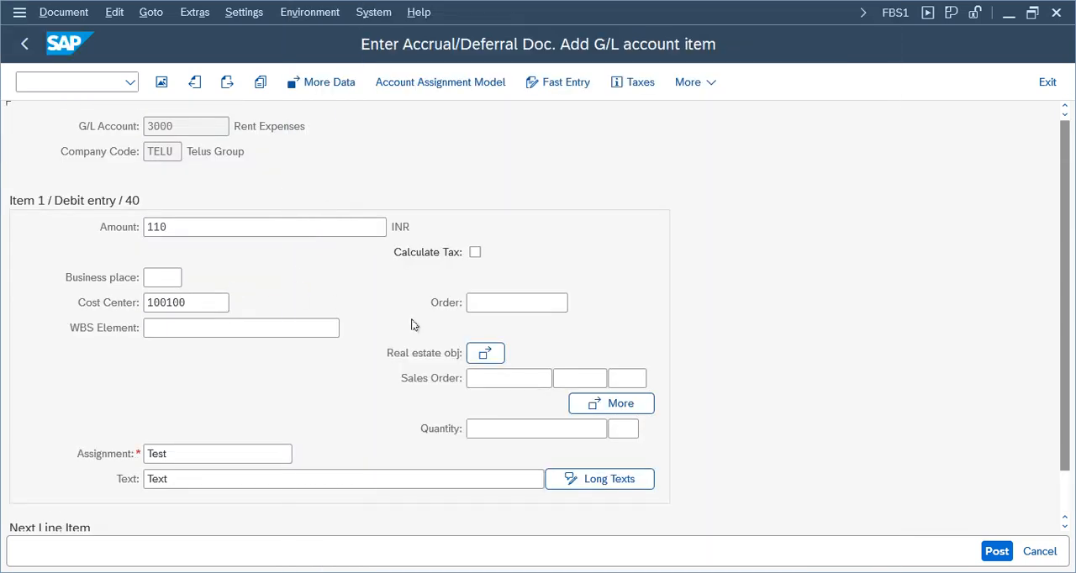
key(Return)
Set the Rent Outstanding credit item's amount to 110 and its text to "Text".
click(208, 232)
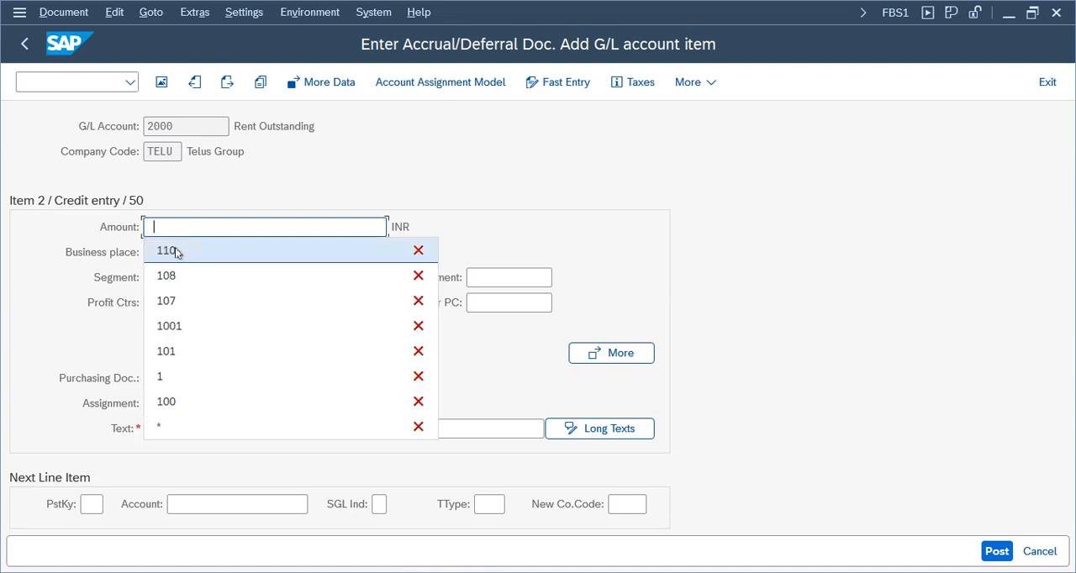
click(174, 252)
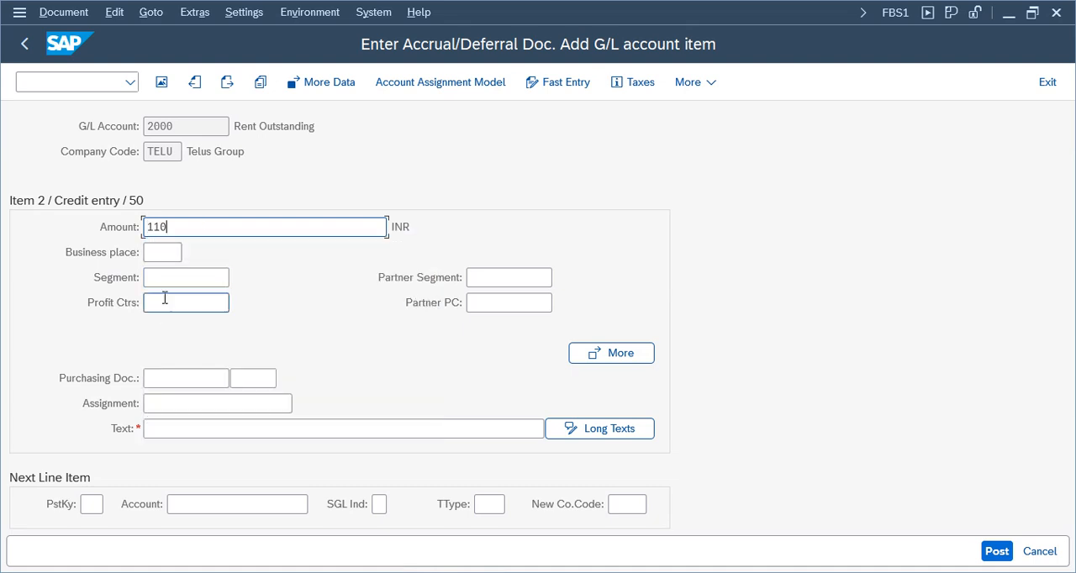
click(186, 432)
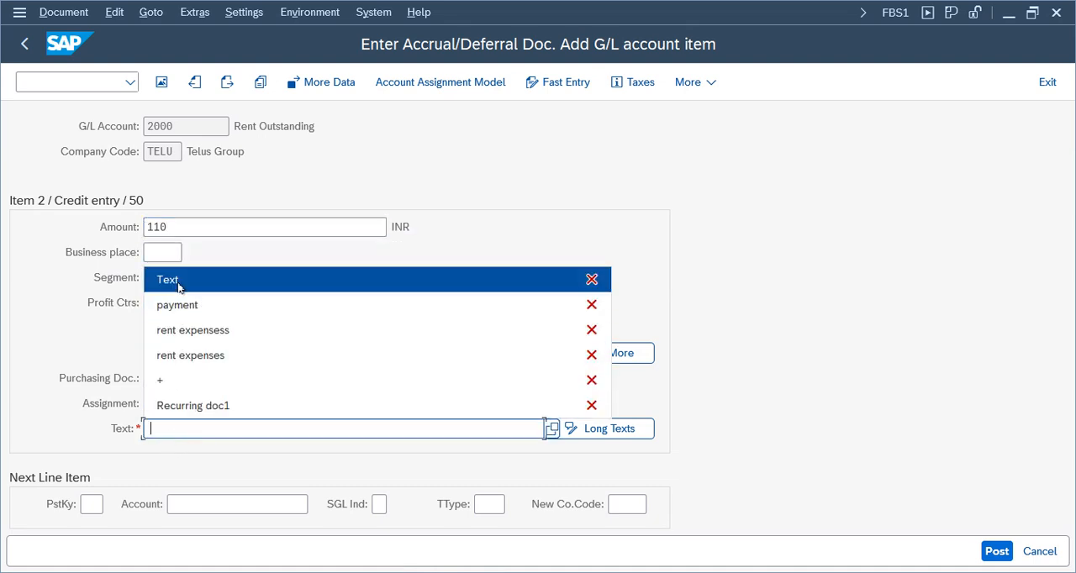
click(173, 281)
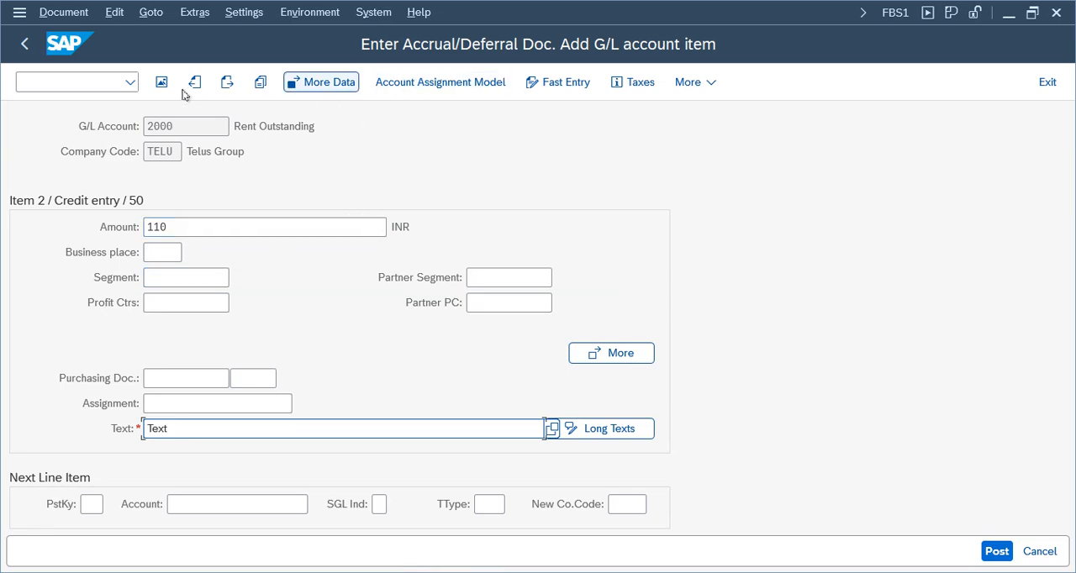
Simulate the accrual document and post it.
click(84, 18)
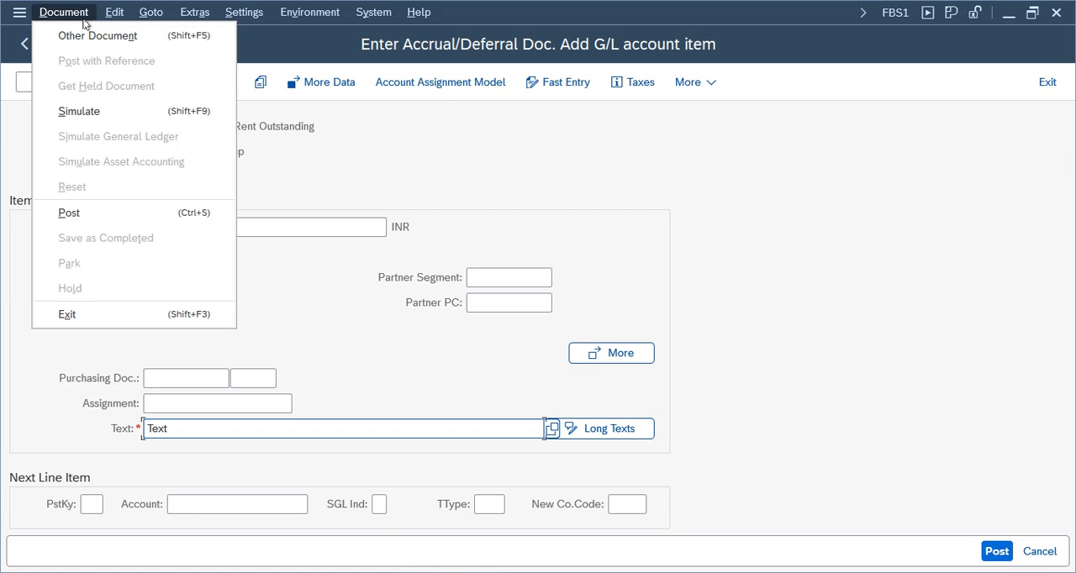
click(85, 110)
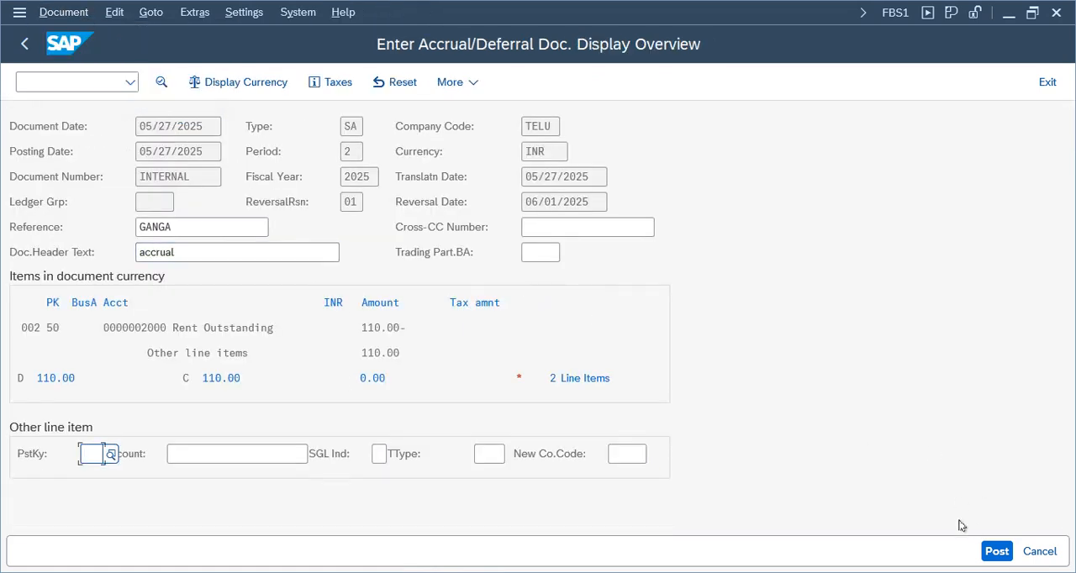
click(997, 551)
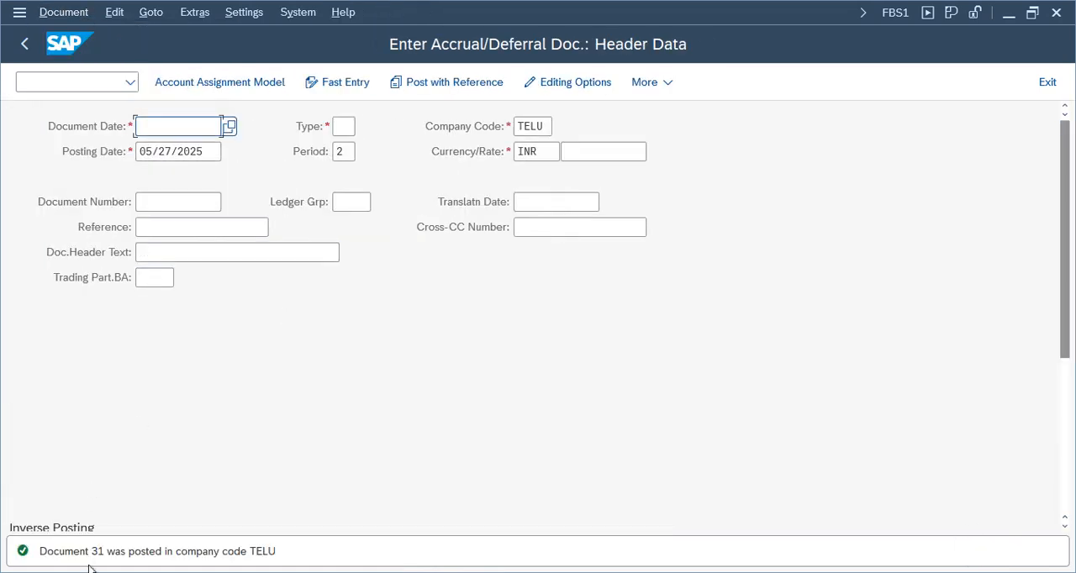
Display the posted accrual document and review its Rent Expenses and Rent Outstanding line items.
click(63, 12)
click(84, 87)
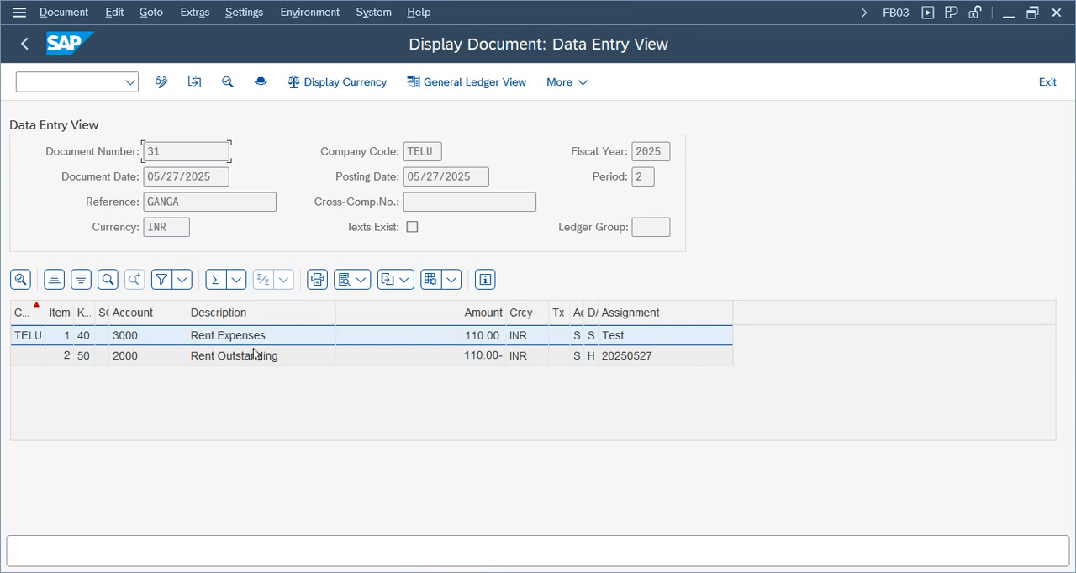
double_click(254, 341)
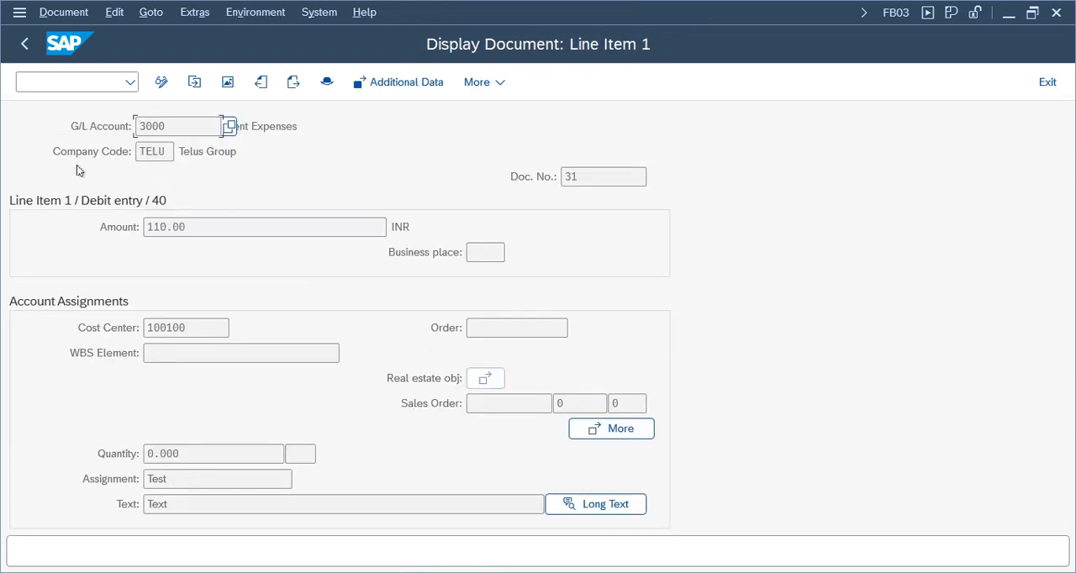
click(24, 43)
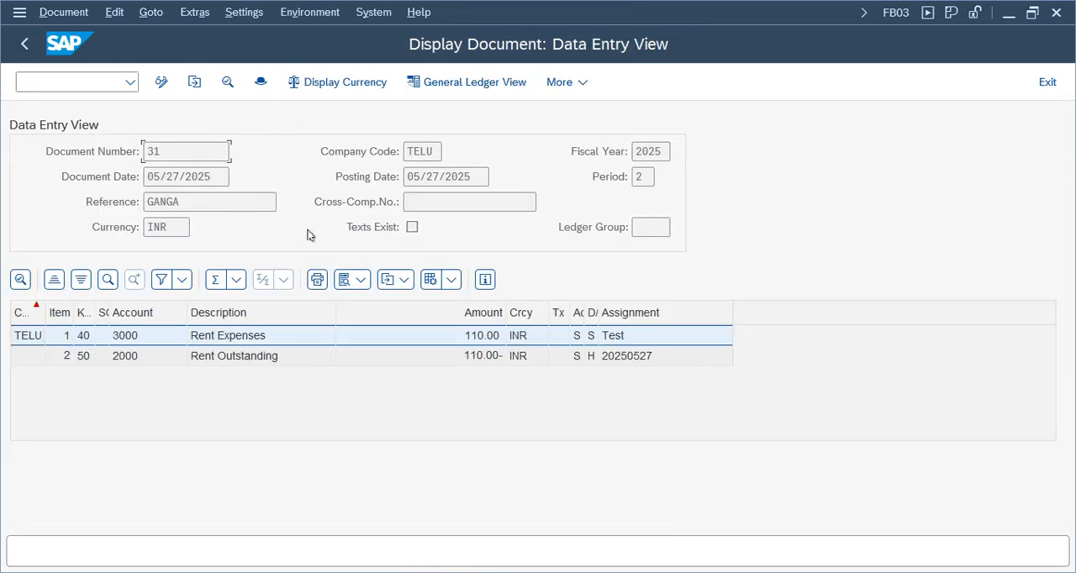
double_click(224, 355)
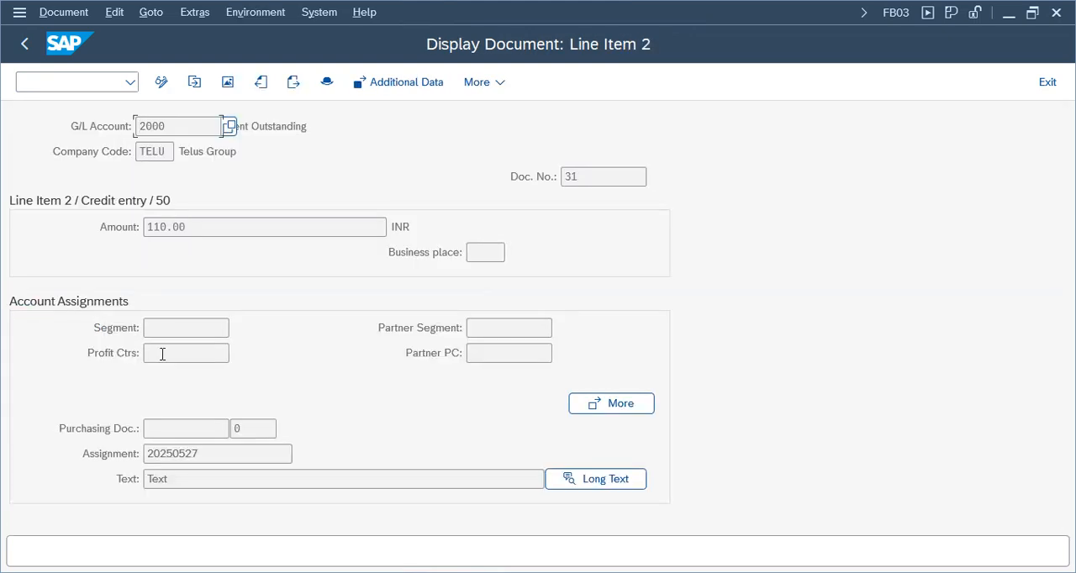
click(25, 44)
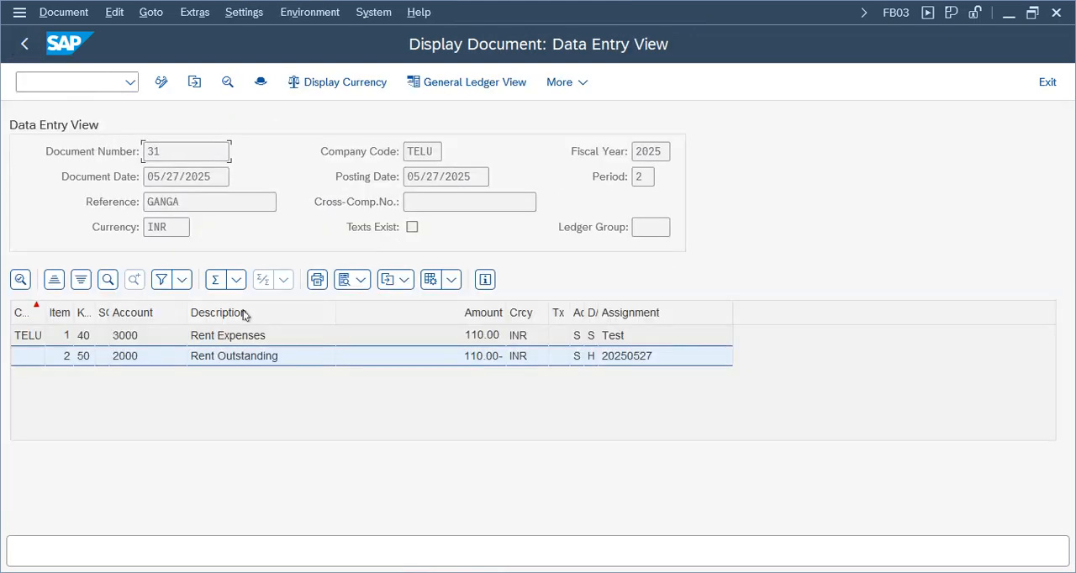
click(1048, 83)
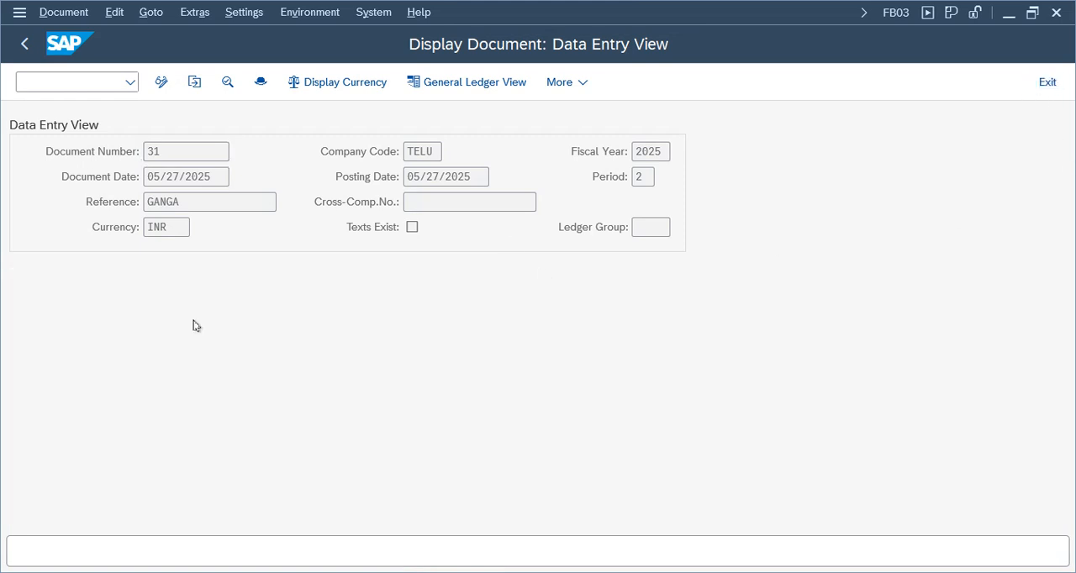
Leave the accrual entry transaction and open F.81 - Reverse Accrual/Deferral Document from the menu tree.
click(1045, 84)
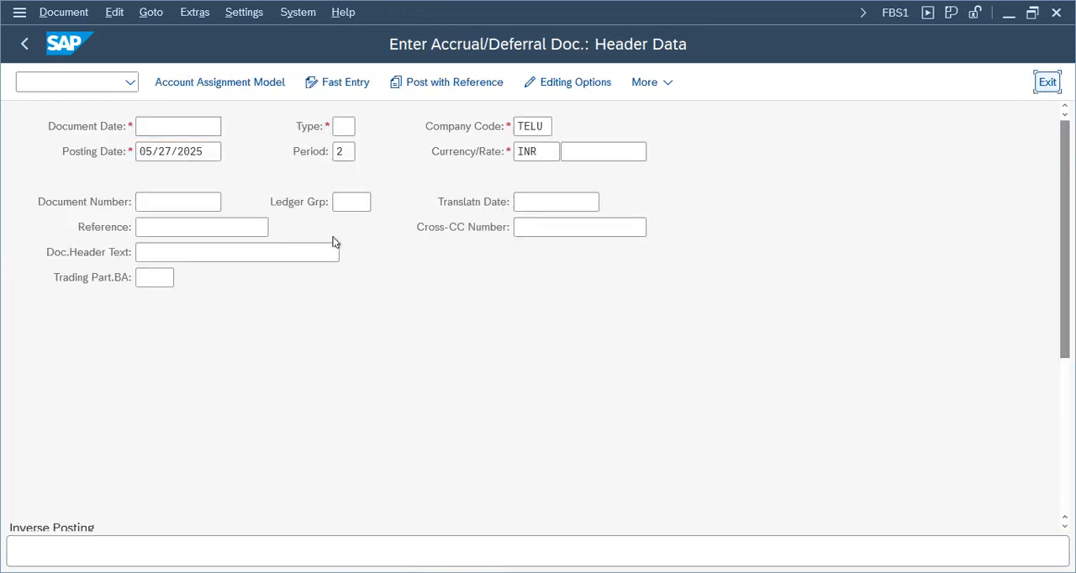
click(281, 441)
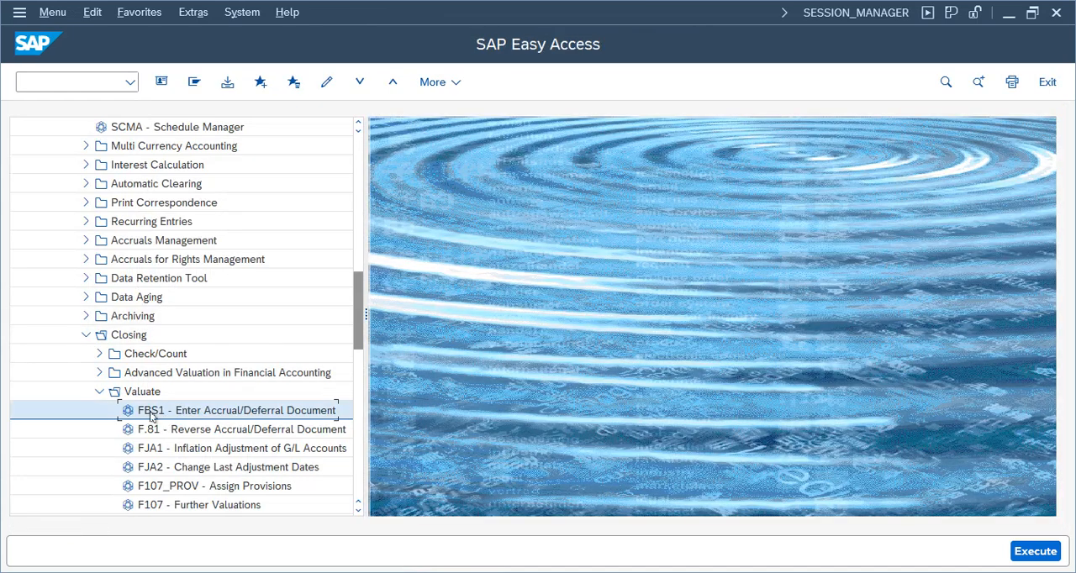
double_click(194, 430)
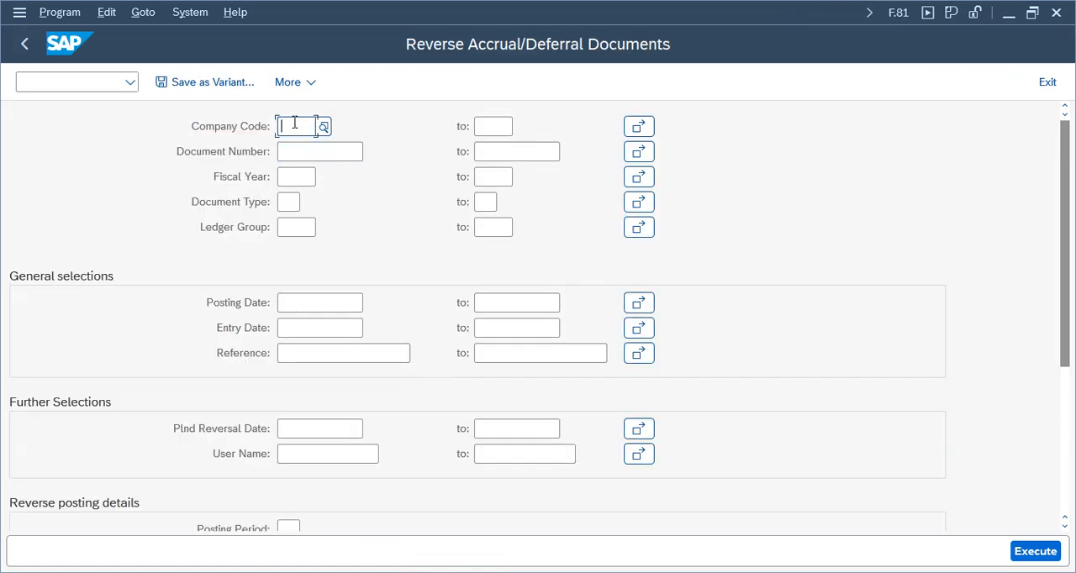
Restrict the reversal selection to company code TELU and fiscal year 2025.
click(294, 124)
click(299, 151)
text(telu)
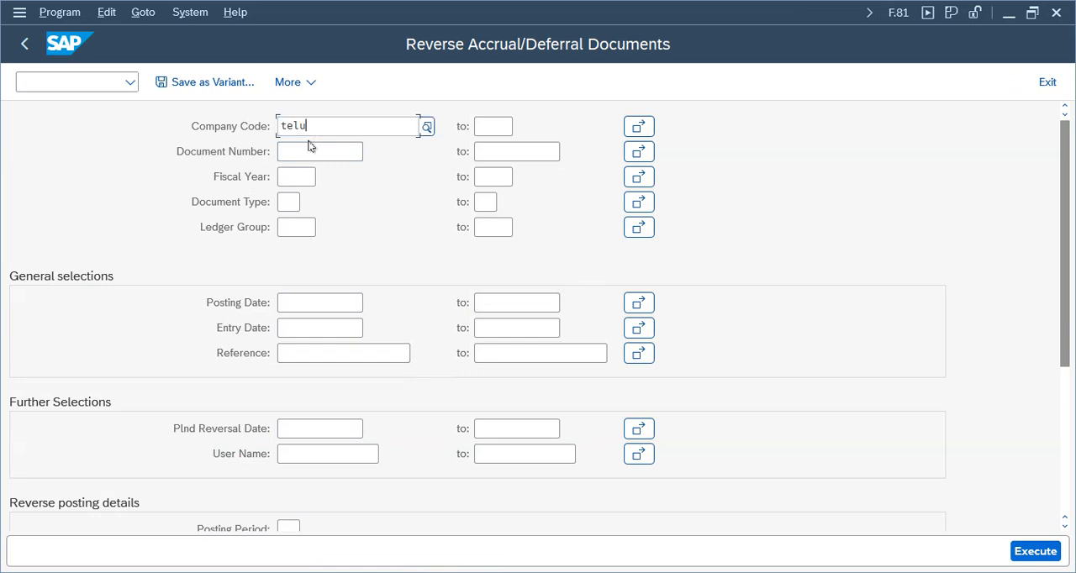
key(Tab)
click(304, 176)
click(296, 201)
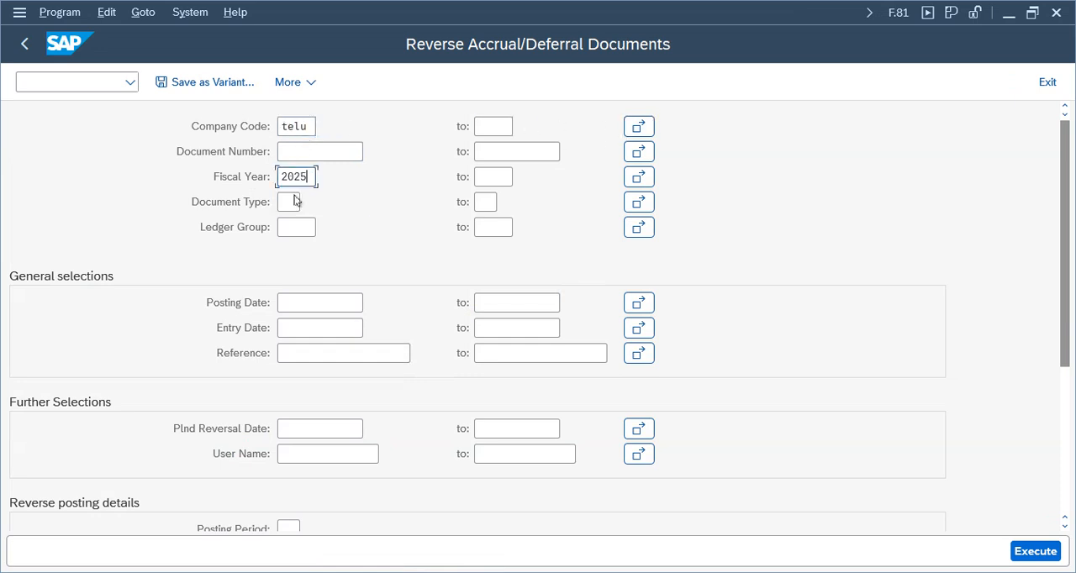
click(302, 151)
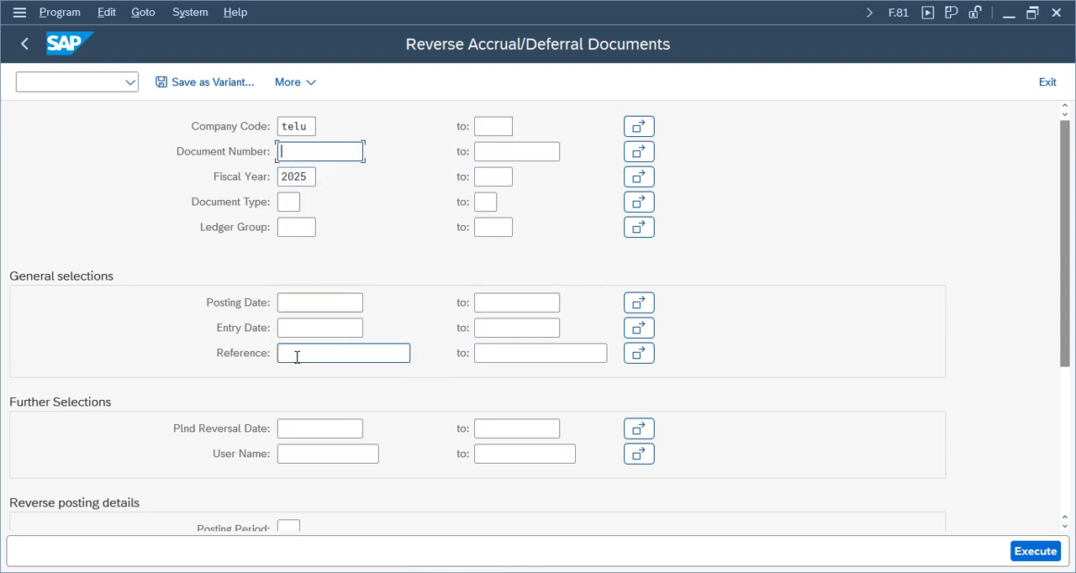
Execute the reversal as a test run, check the log of reversible documents, and return to the selection criteria.
scroll(1054, 263, down, 5)
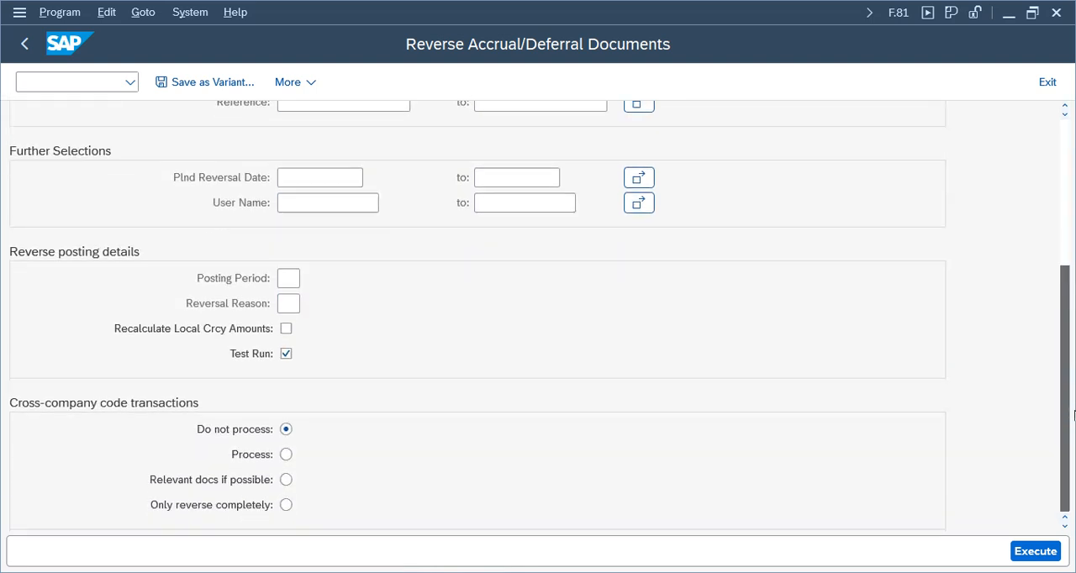
click(1027, 551)
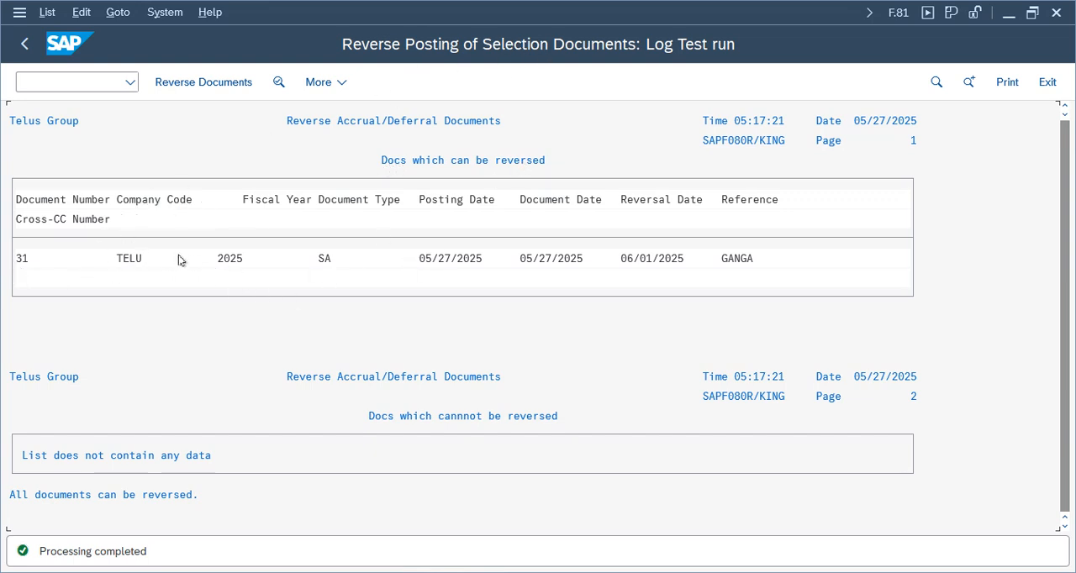
double_click(132, 258)
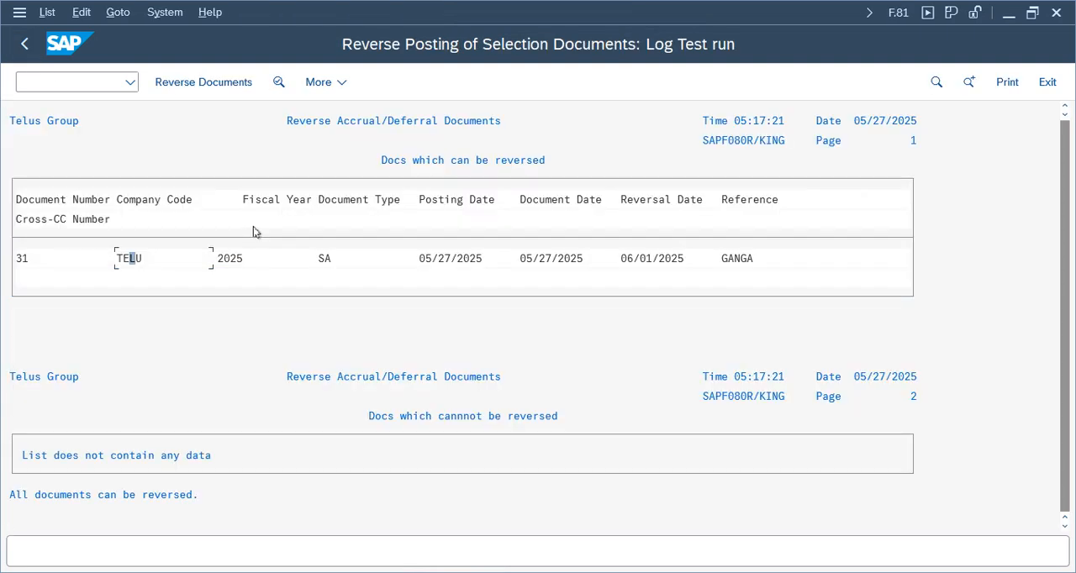
click(25, 44)
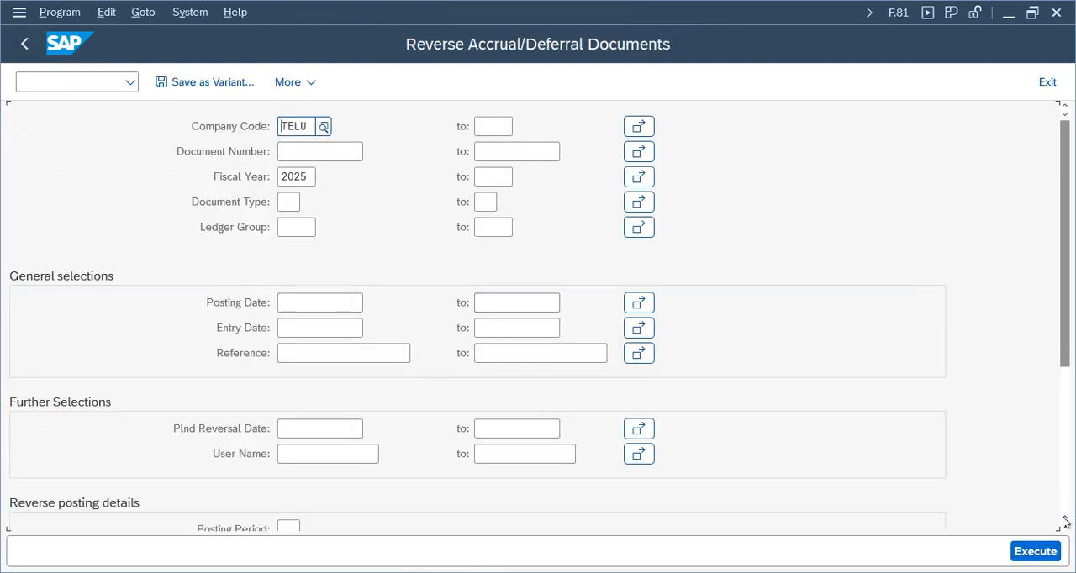
Switch off Test Run in the reverse posting details and execute the actual reversal.
drag(1071, 317, 1071, 462)
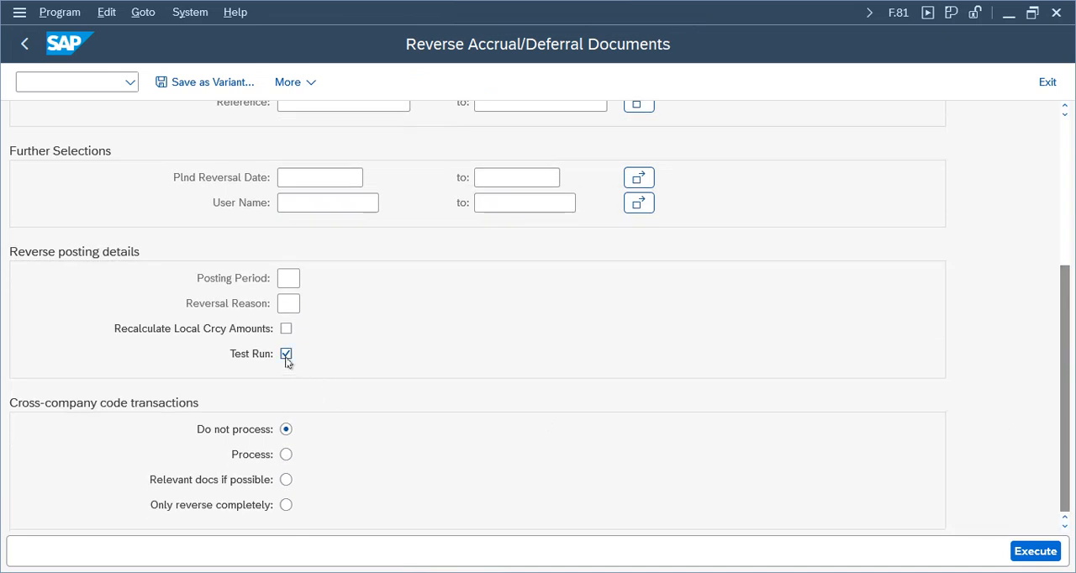
click(1045, 556)
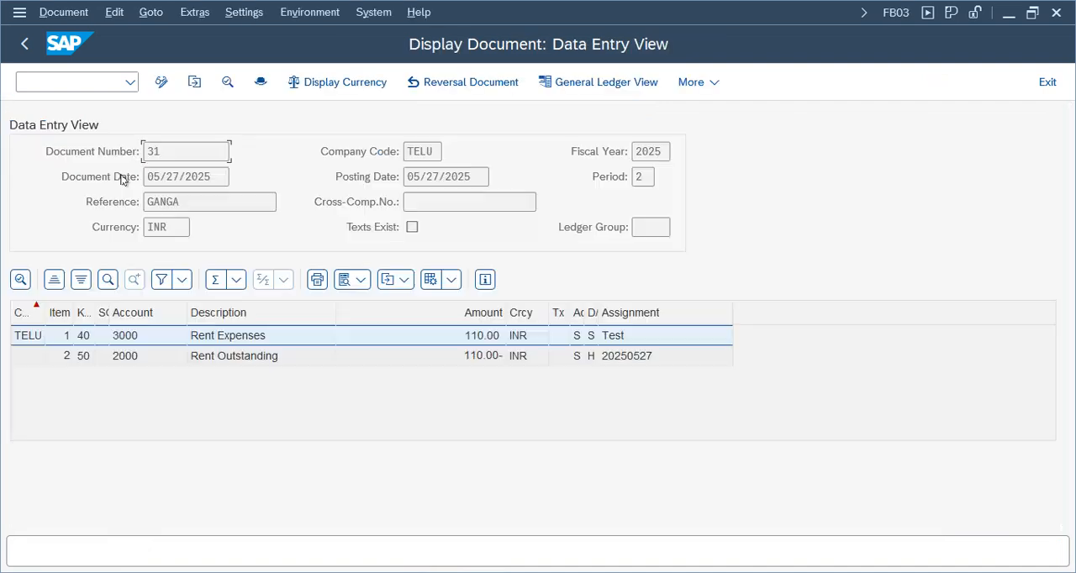
Examine the header of the rent accrual document for its transaction code and reversal details, then leave the document display.
click(261, 83)
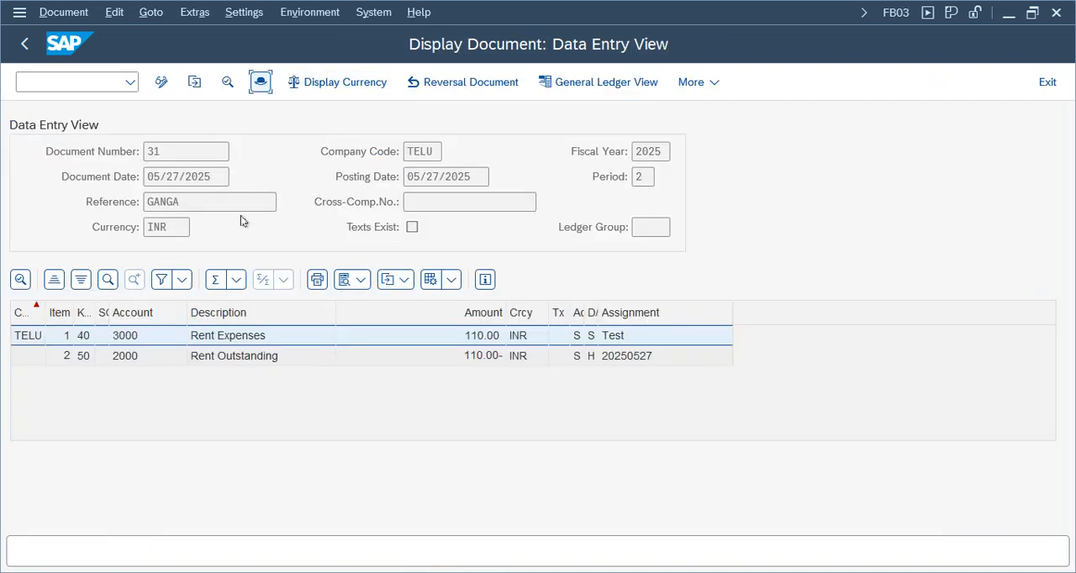
drag(661, 269, 663, 432)
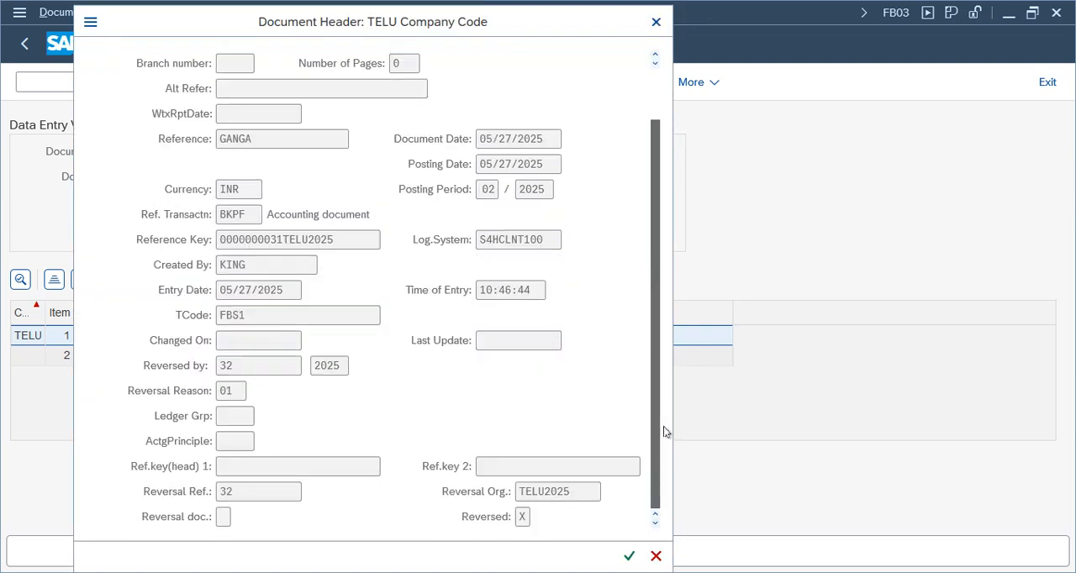
drag(257, 315, 190, 314)
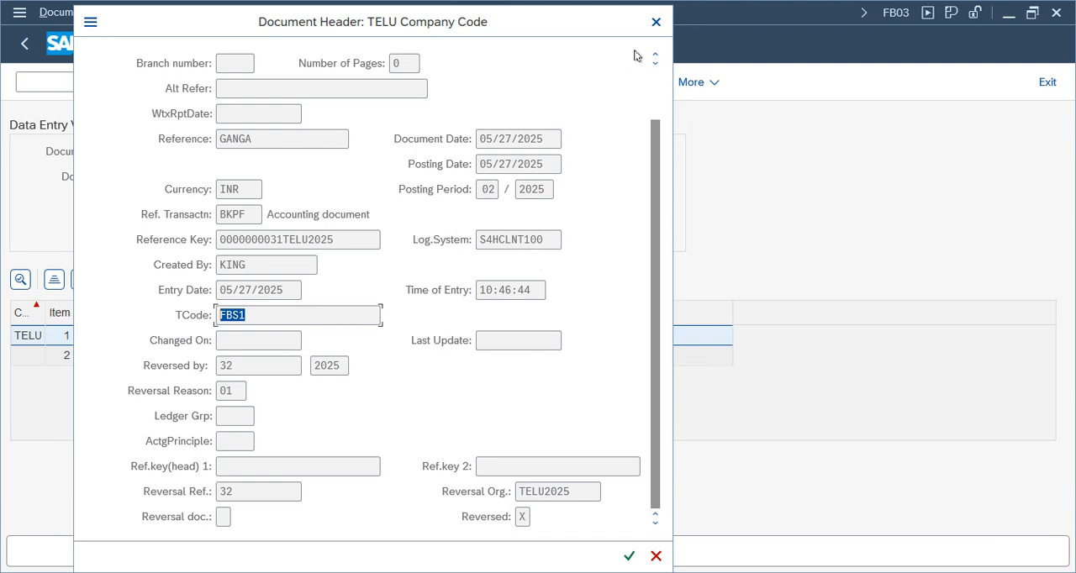
click(655, 22)
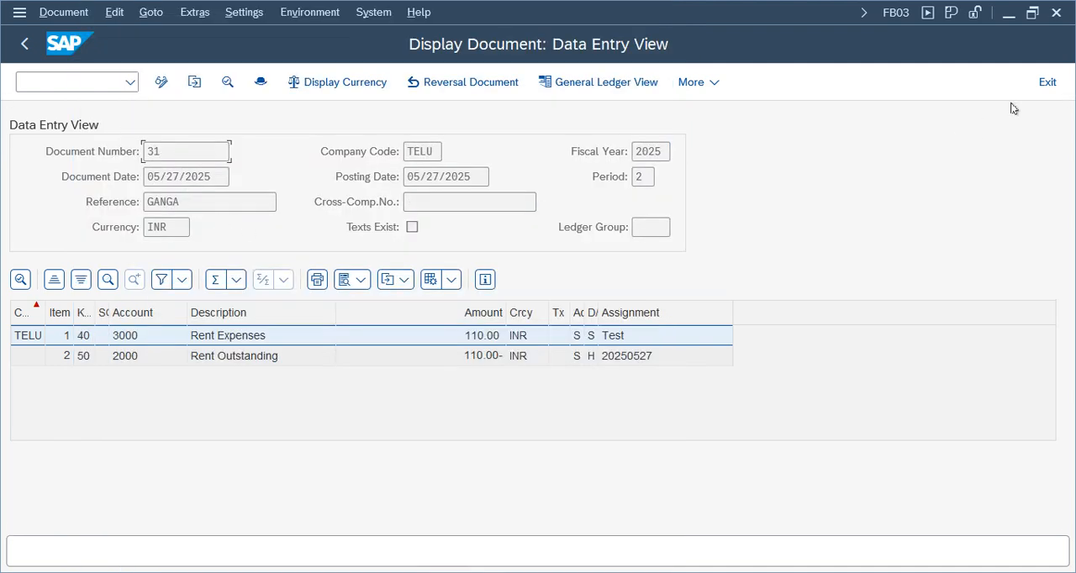
click(1043, 81)
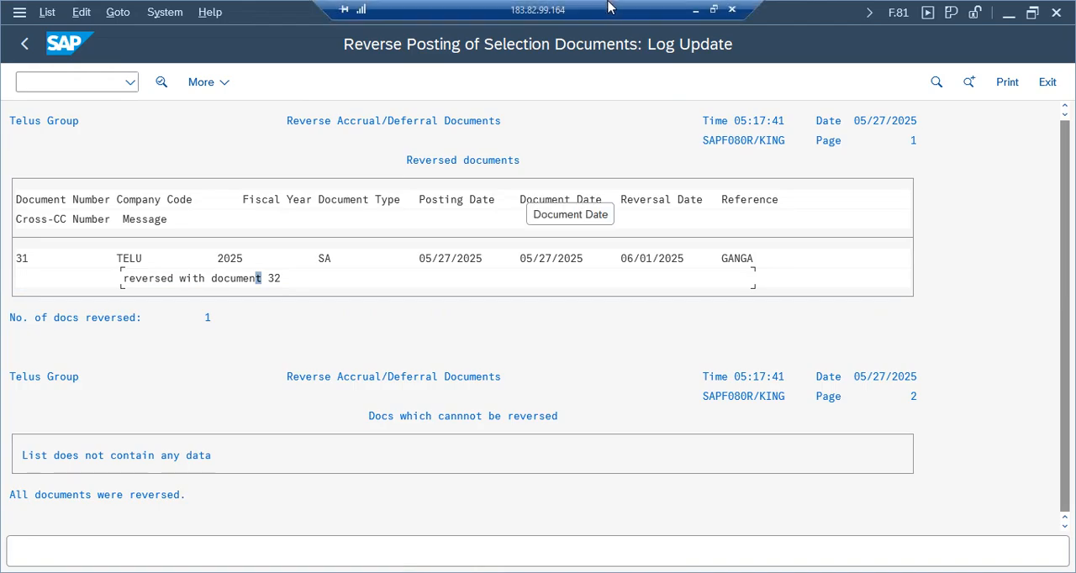
Switch to the FI Working Notes spreadsheet in Google Sheets and review the FBS1 and F.81 accrual entries on the 8 AM sheet.
click(696, 16)
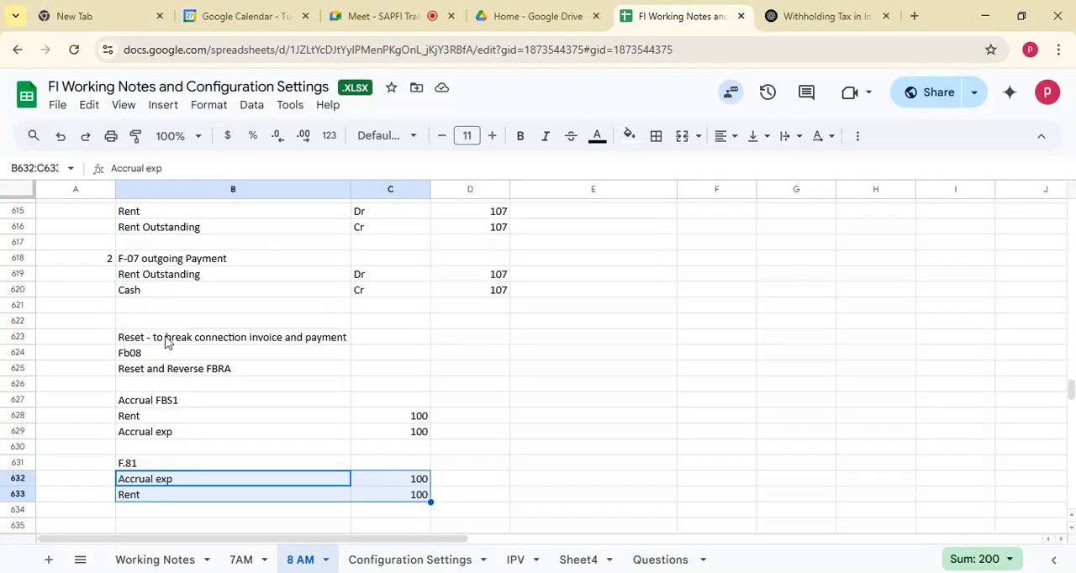
click(175, 452)
drag(132, 402, 412, 497)
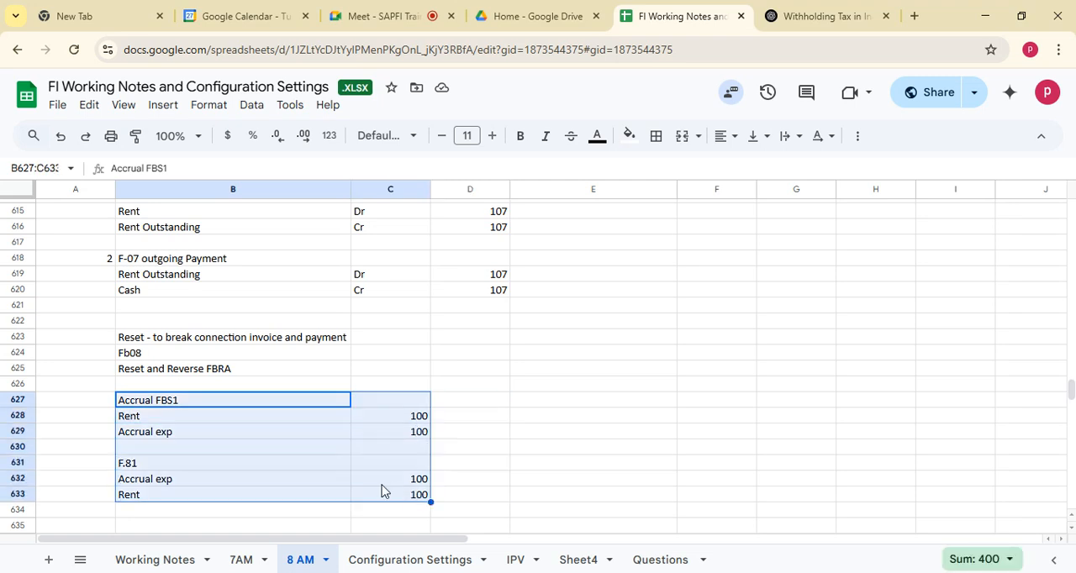
click(548, 416)
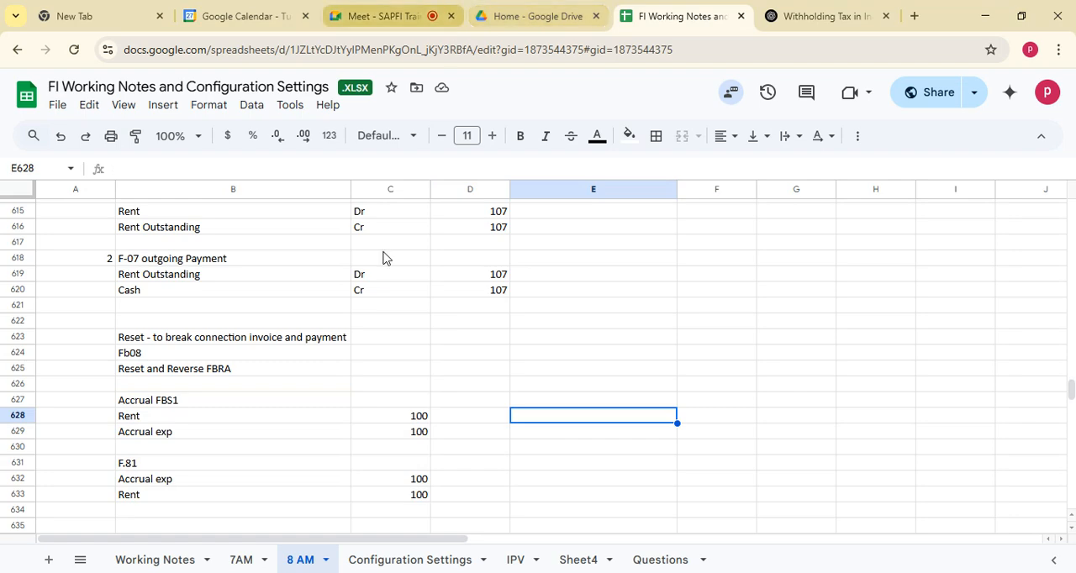
Review the Special Periods section and its general posting notes on the Configuration Settings sheet.
click(412, 565)
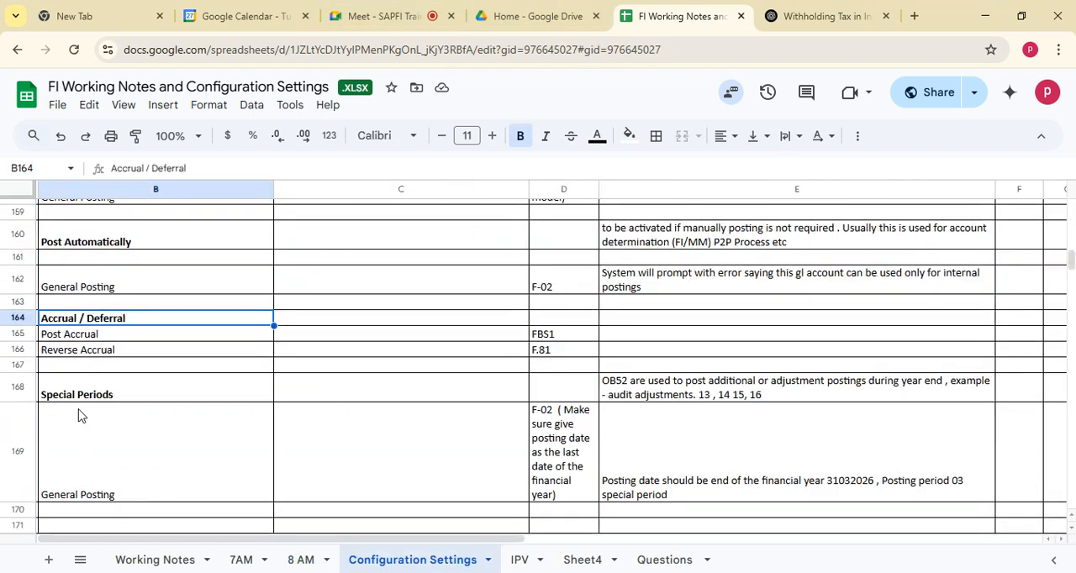
click(70, 370)
key(Down)
key(Down)
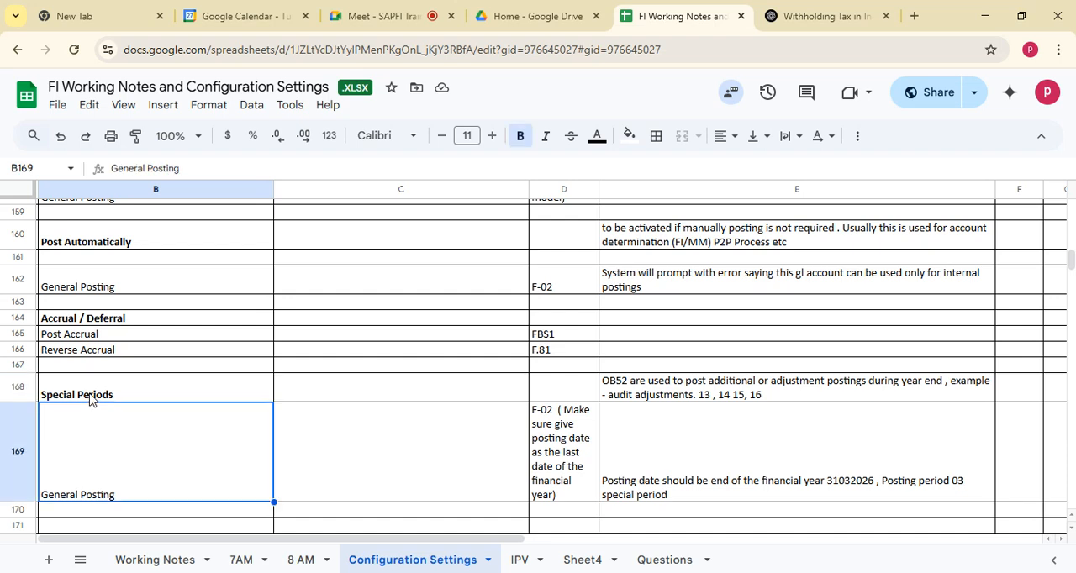
key(Down)
key(Down)
key(Down)
key(Down)
key(Down)
key(Down)
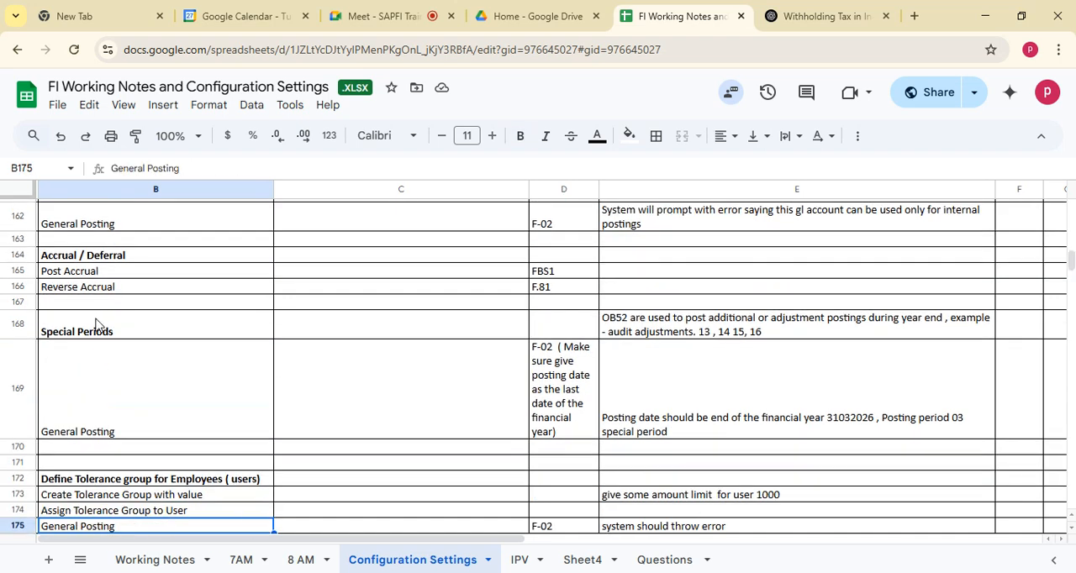
drag(96, 324, 790, 429)
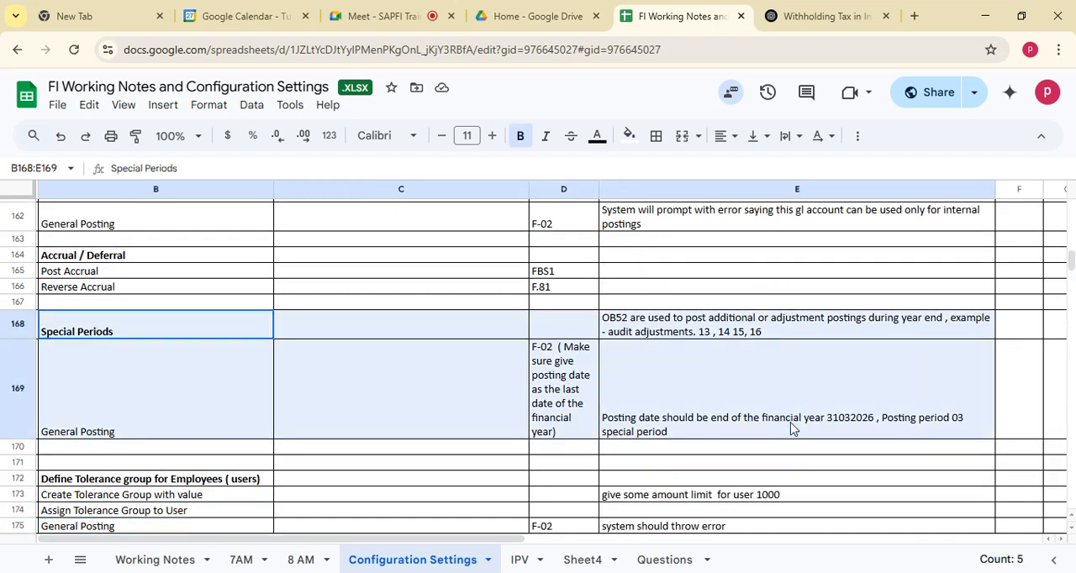
Return to SAP, leave the F.81 reversal log and selection screen, and open transaction OB29 for fiscal year variants.
click(519, 571)
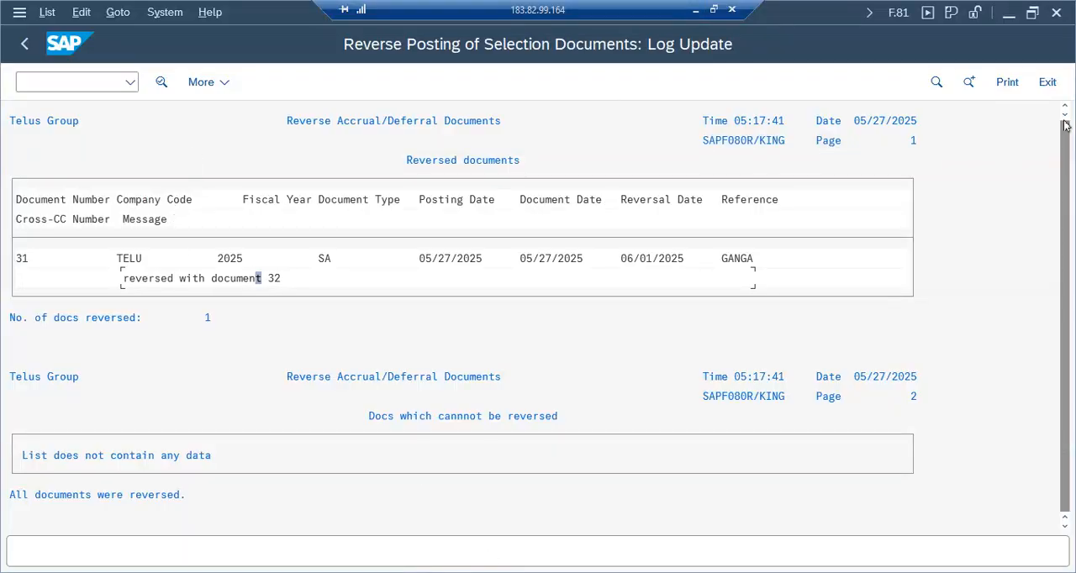
click(1048, 81)
click(1048, 83)
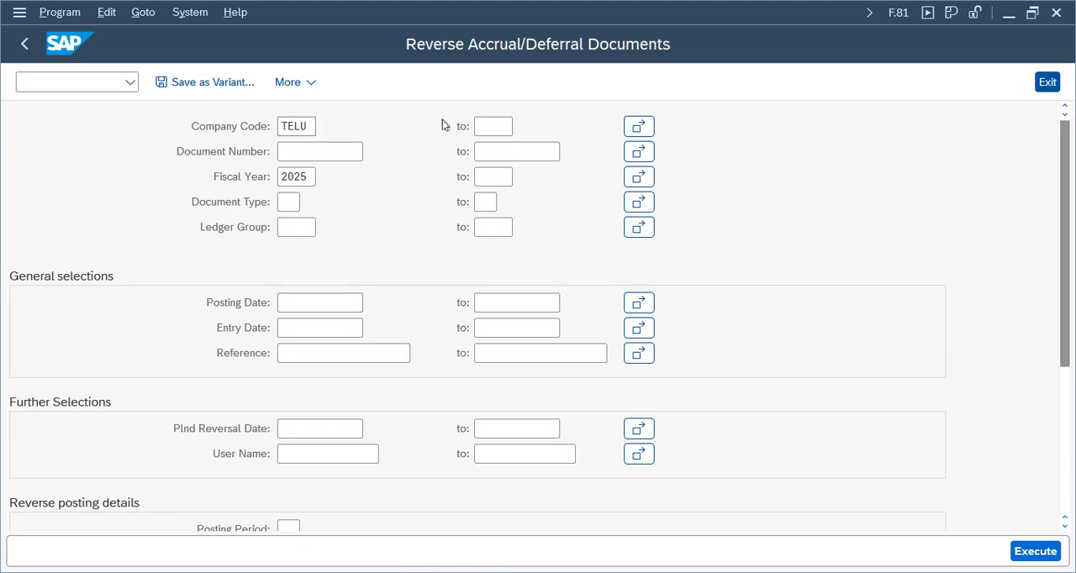
click(64, 83)
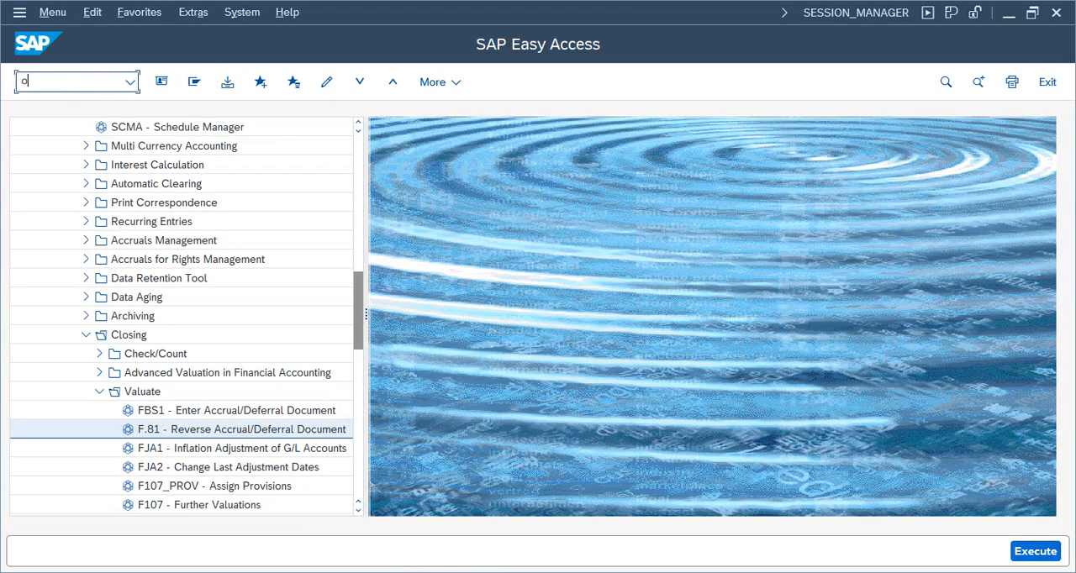
text(ob29)
key(Return)
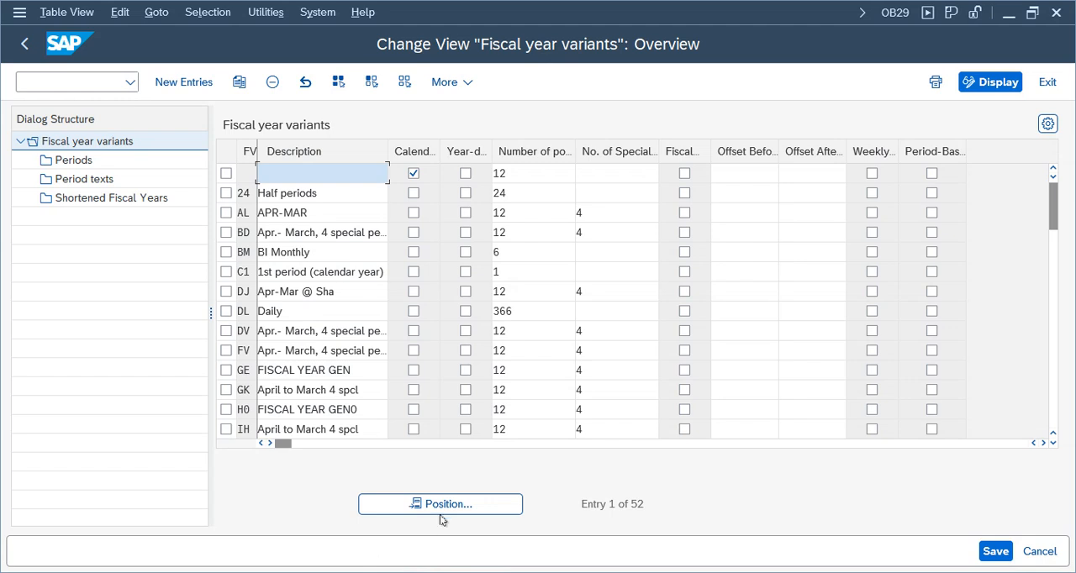
Locate fiscal year variant TF, check its description and number of special periods, and exit the overview.
click(439, 505)
text(TF)
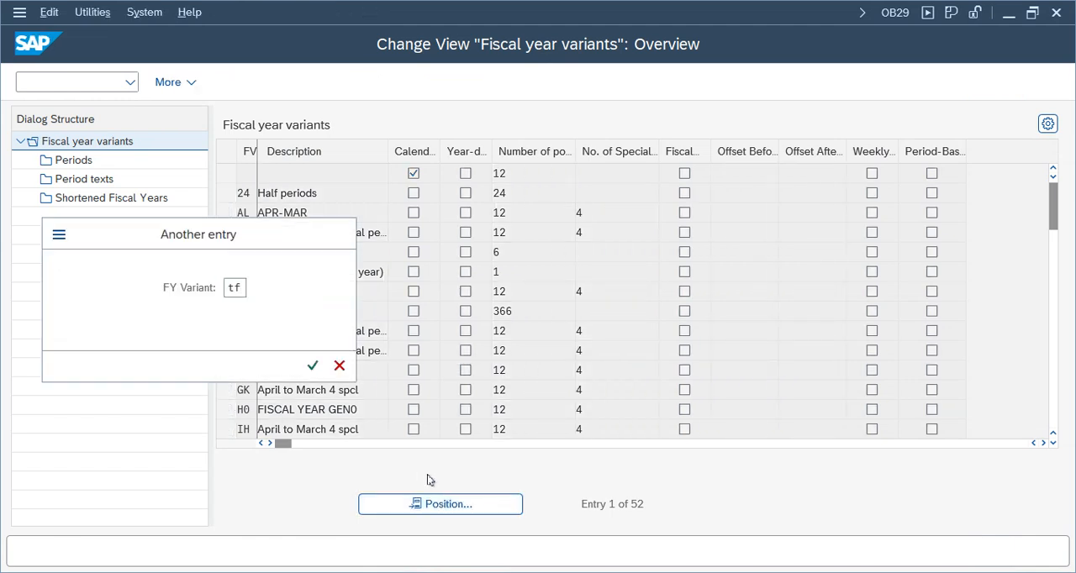
key(Return)
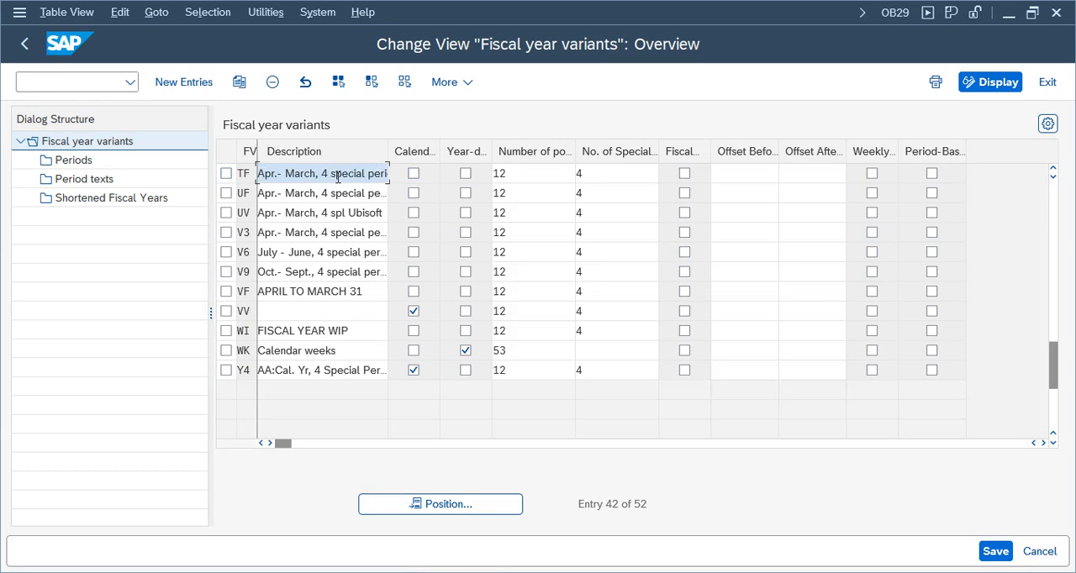
drag(337, 174, 419, 174)
click(628, 176)
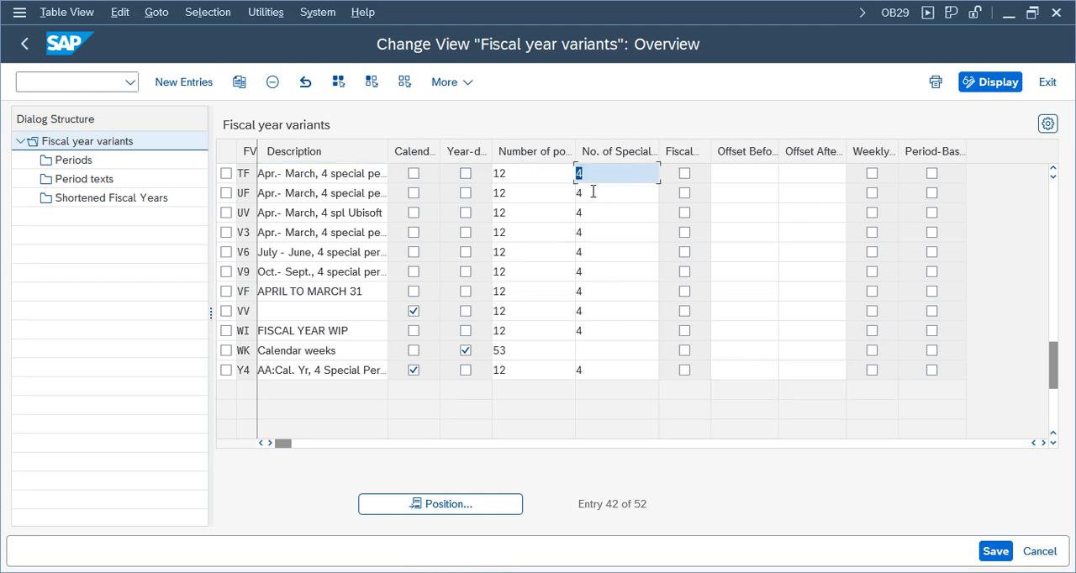
click(1046, 82)
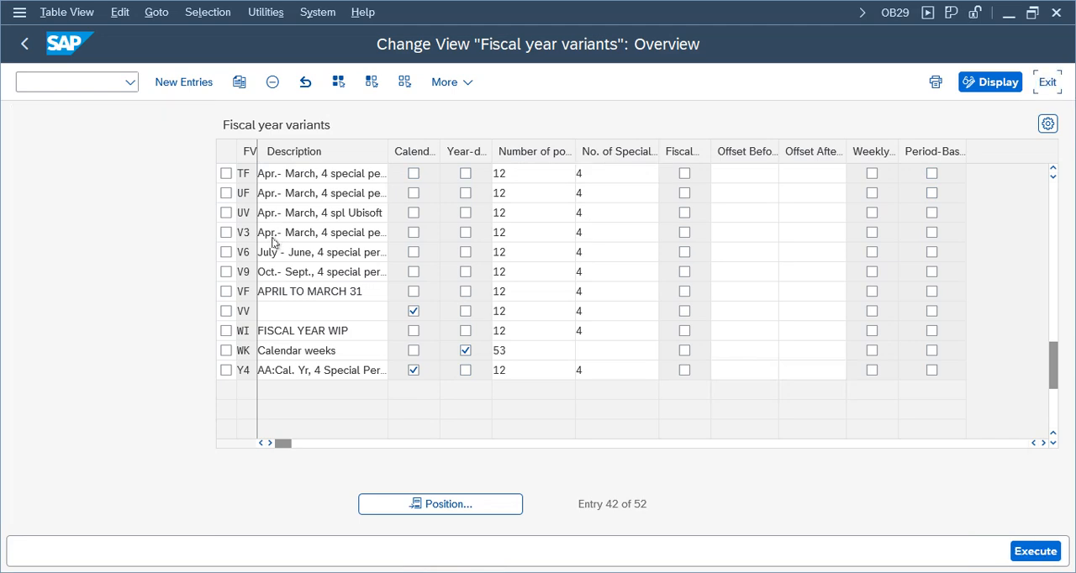
Open transaction OB52 for posting period variant TPPV and check the first period interval of its account types.
click(80, 83)
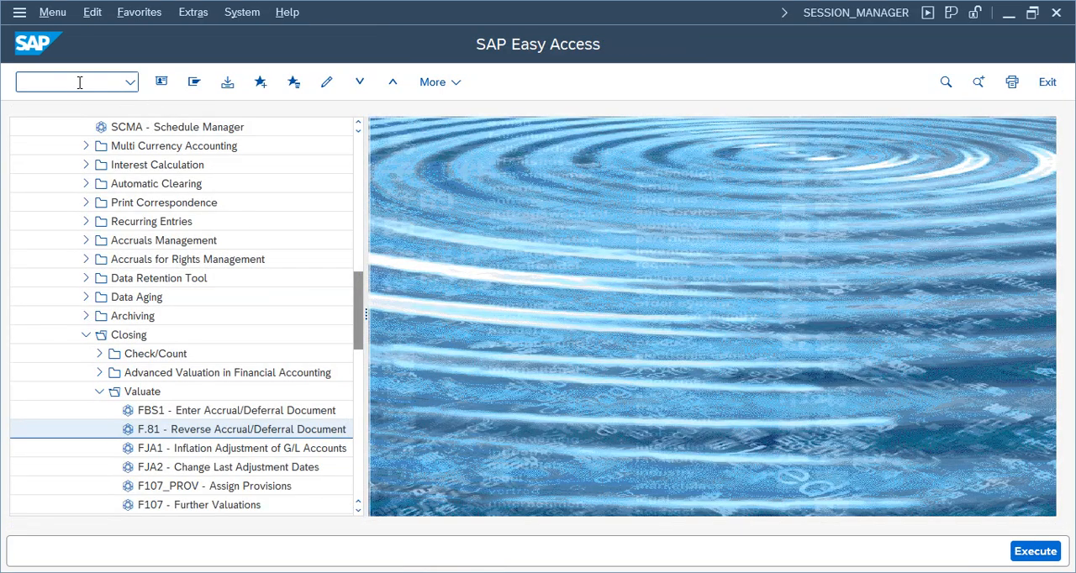
text(ob52)
key(Return)
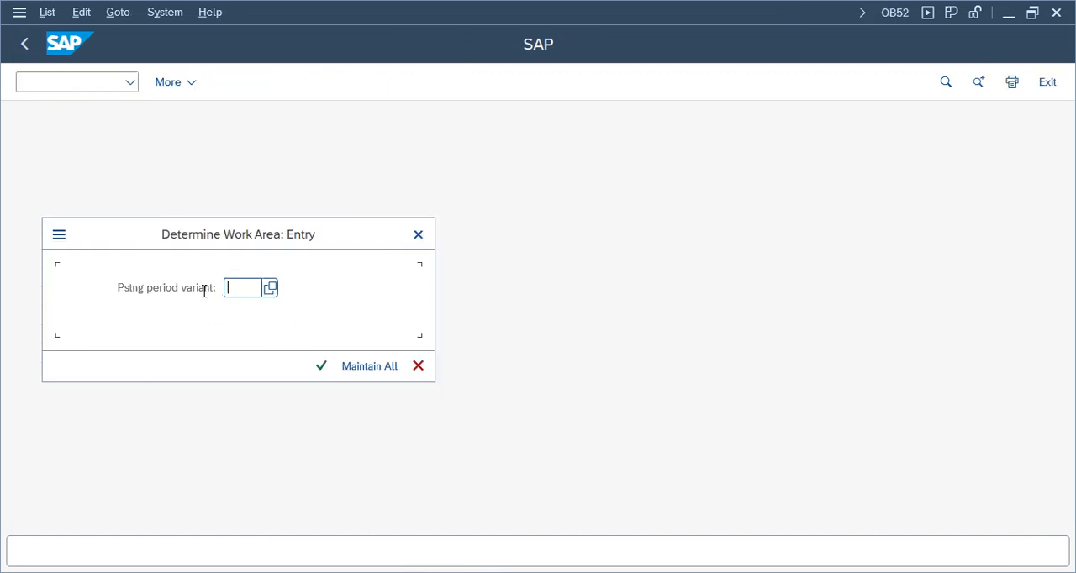
text(ppv)
key(Return)
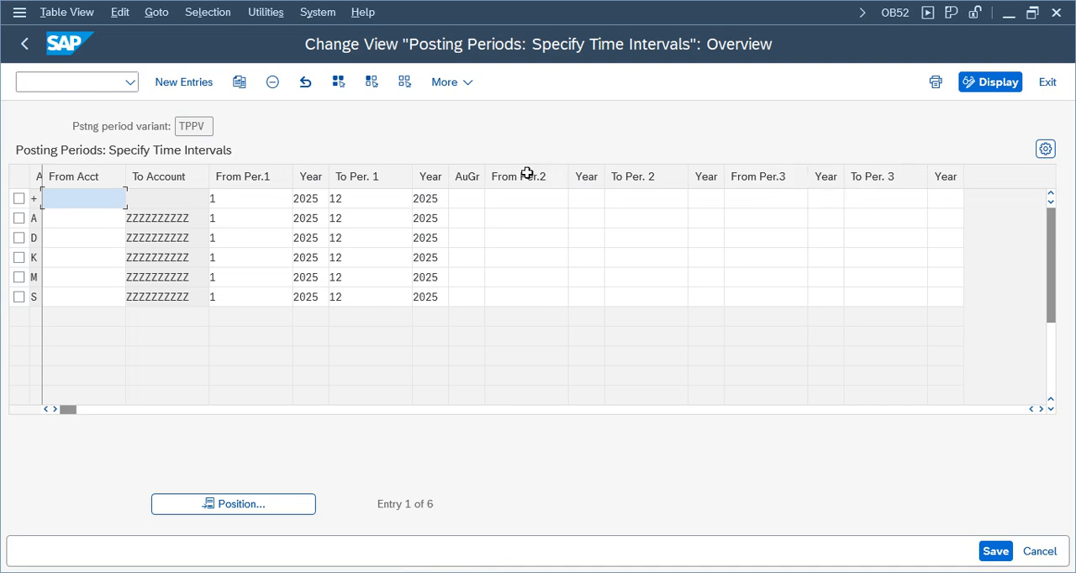
click(269, 199)
click(389, 198)
click(351, 295)
click(263, 296)
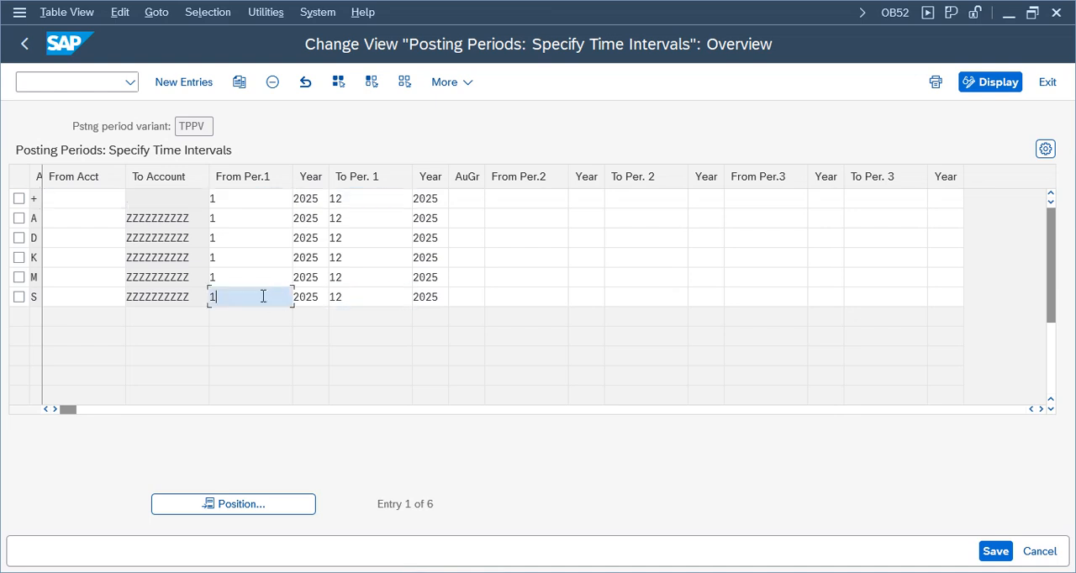
Set the second period interval of the + account type from period 13, year 2025, to period 16, year 2025.
click(531, 202)
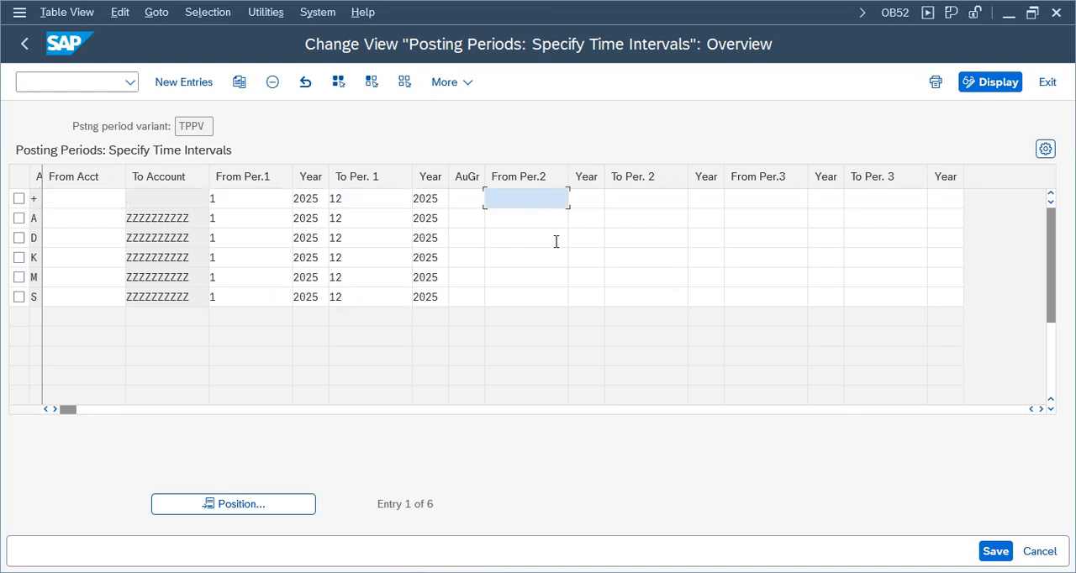
key(Tab)
key(Tab)
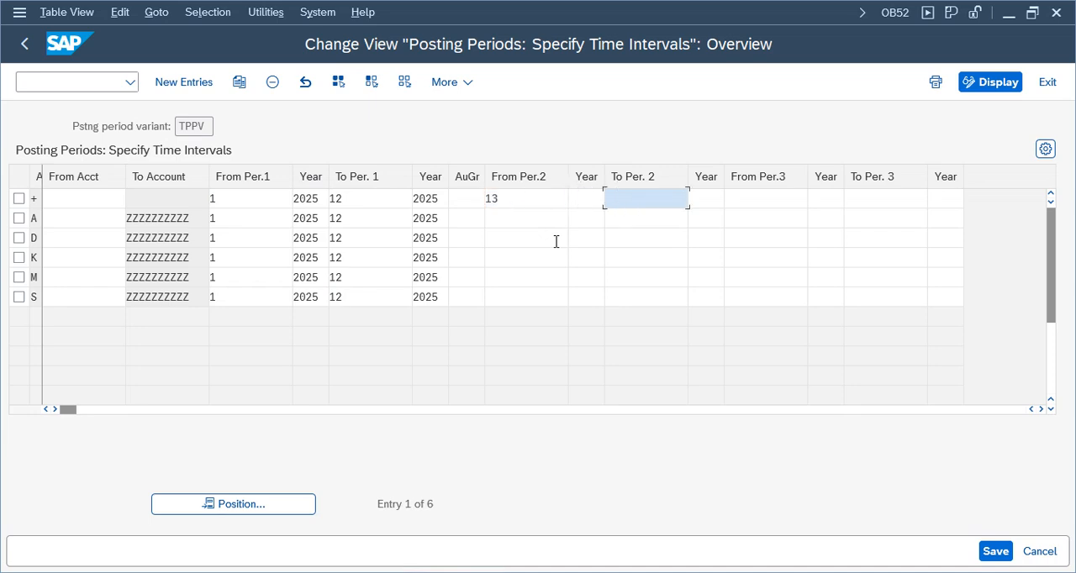
key(shift+Tab)
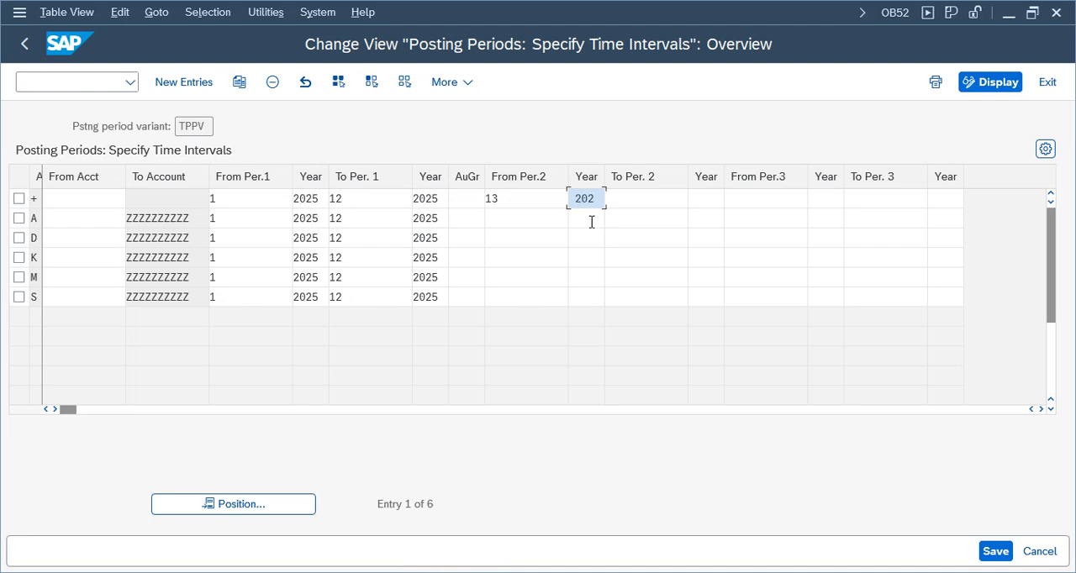
text(2025)
key(Tab)
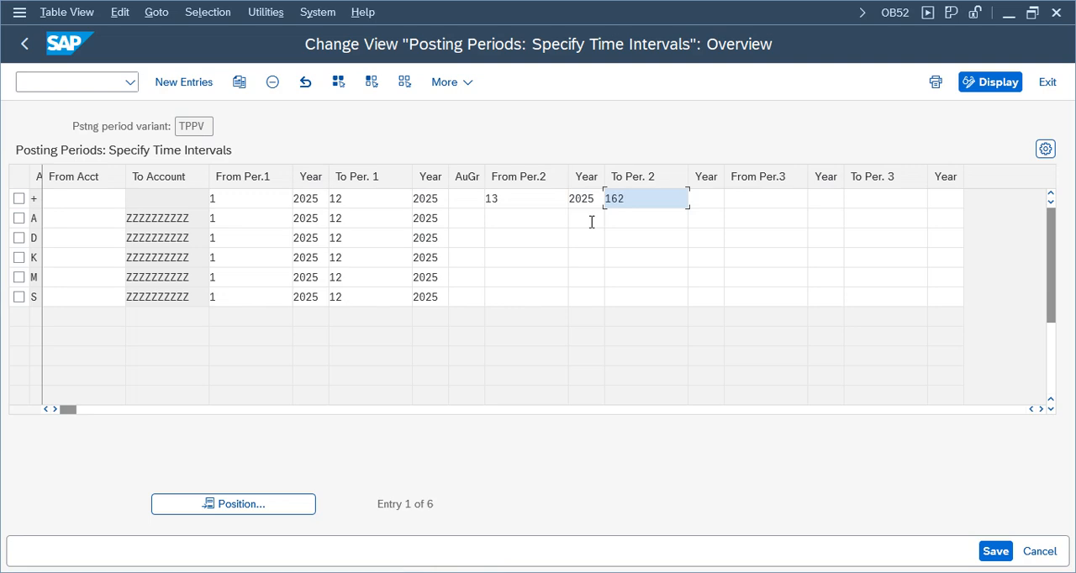
text(16)
key(Tab)
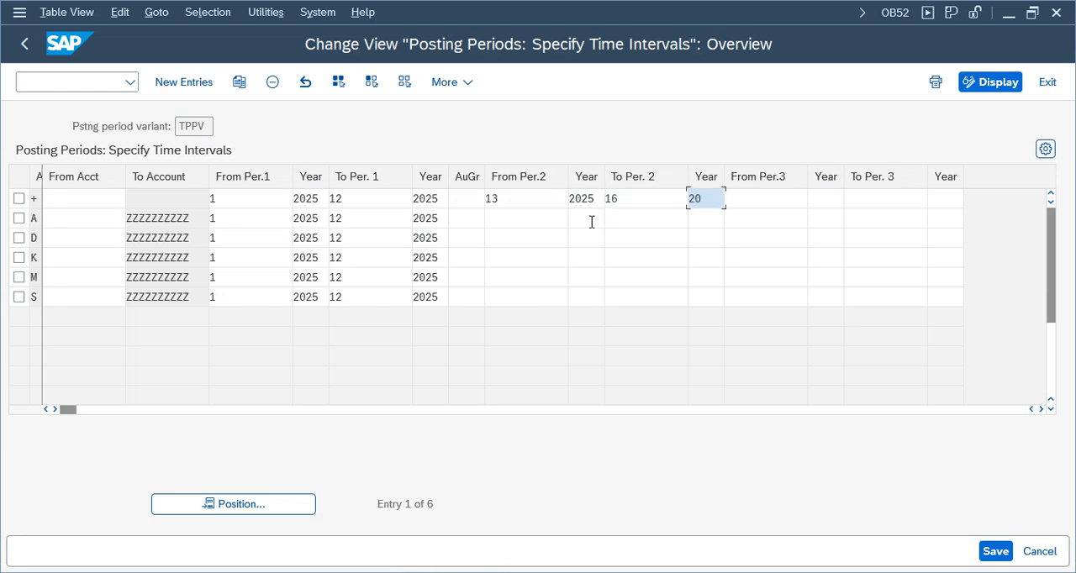
key(Tab)
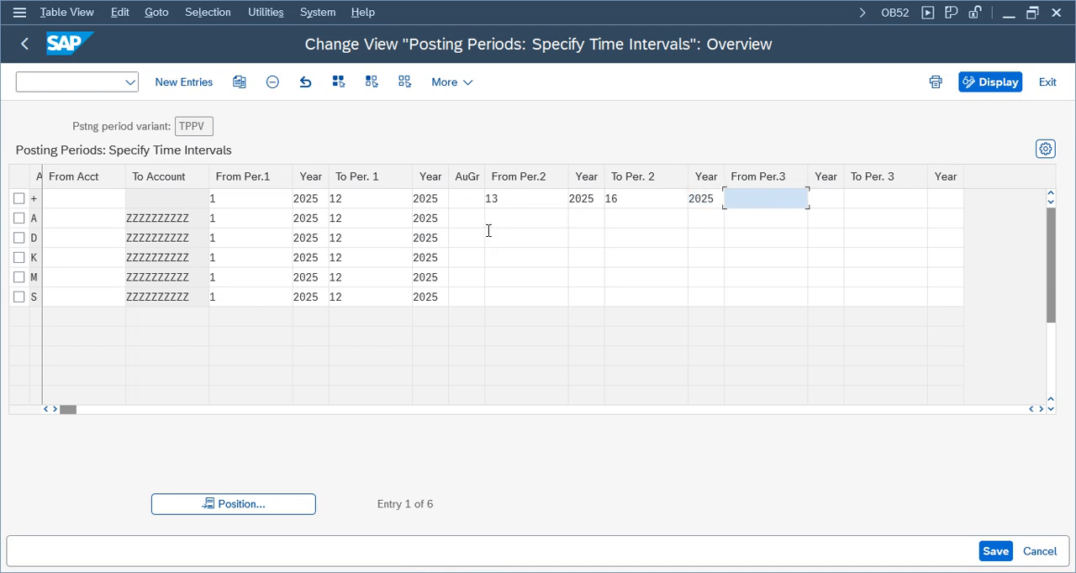
Copy the year 2025 for all account types into both year columns of the second period interval.
drag(414, 199, 428, 296)
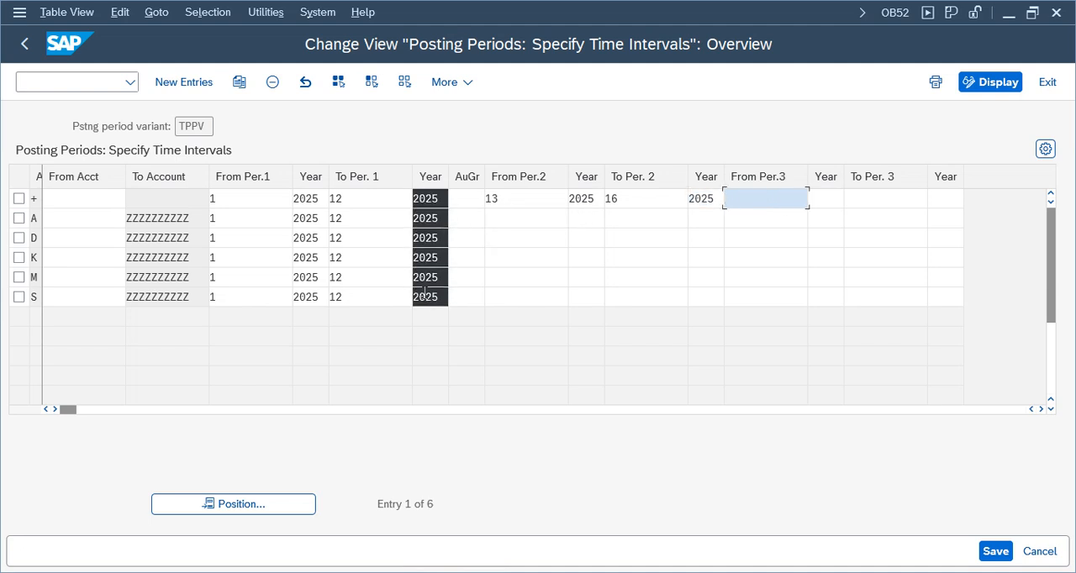
key(ctrl+c)
click(572, 198)
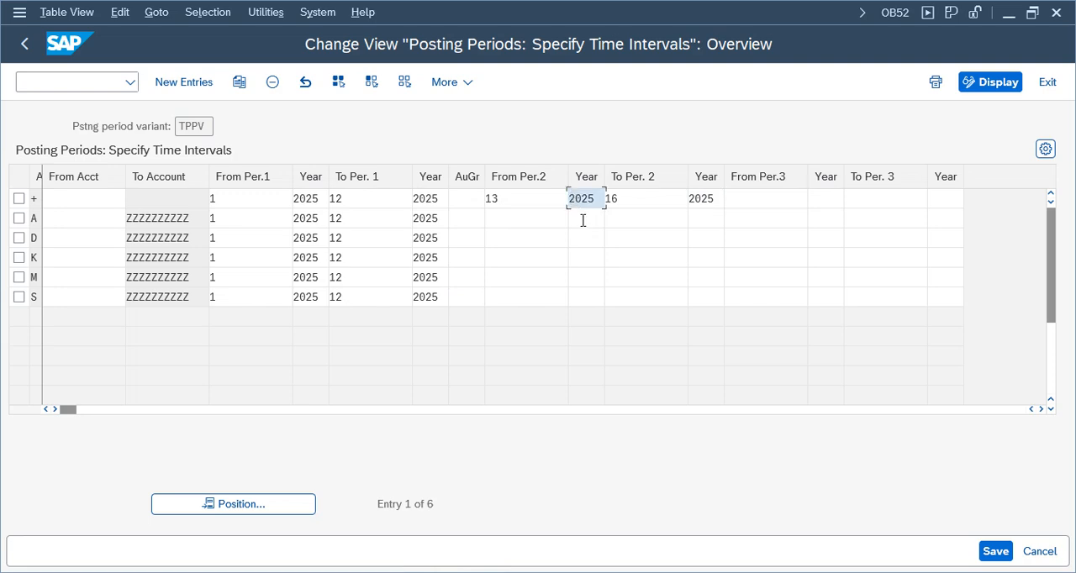
key(ctrl+v)
click(709, 199)
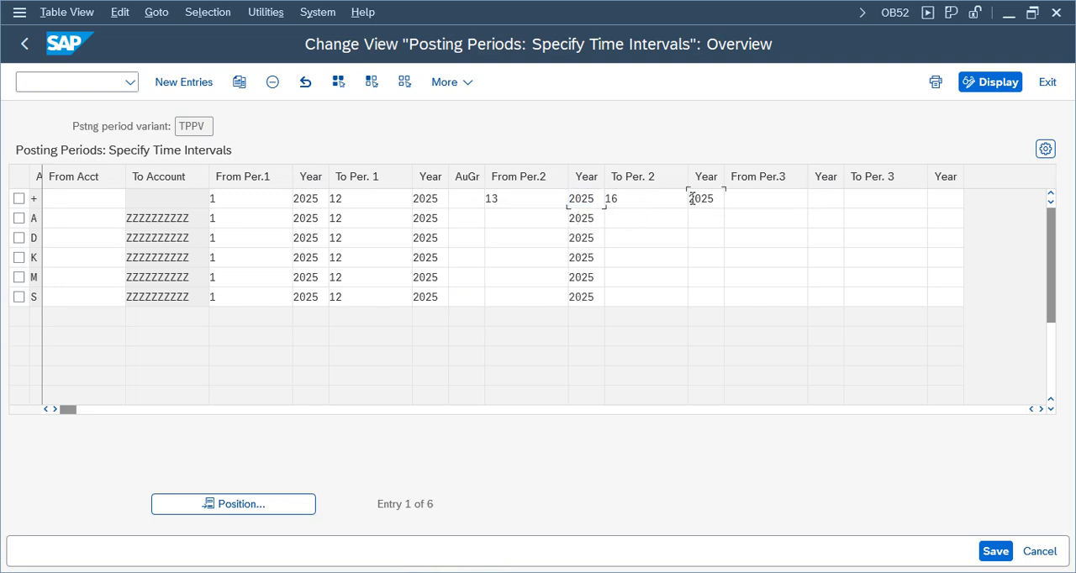
key(ctrl+v)
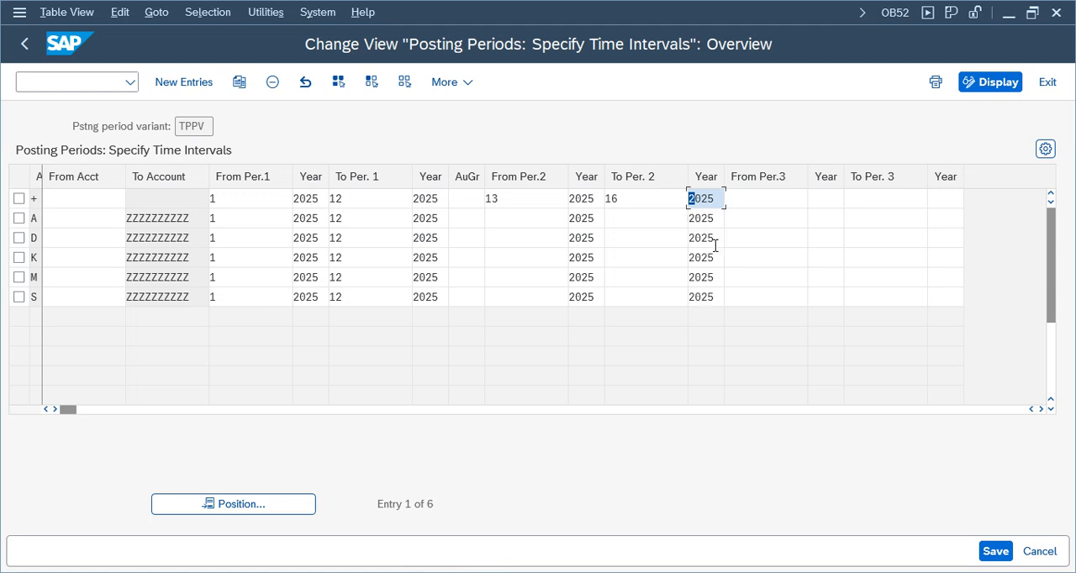
Set the end period of the second interval to 16 for account types A, D, K, M and S.
click(626, 221)
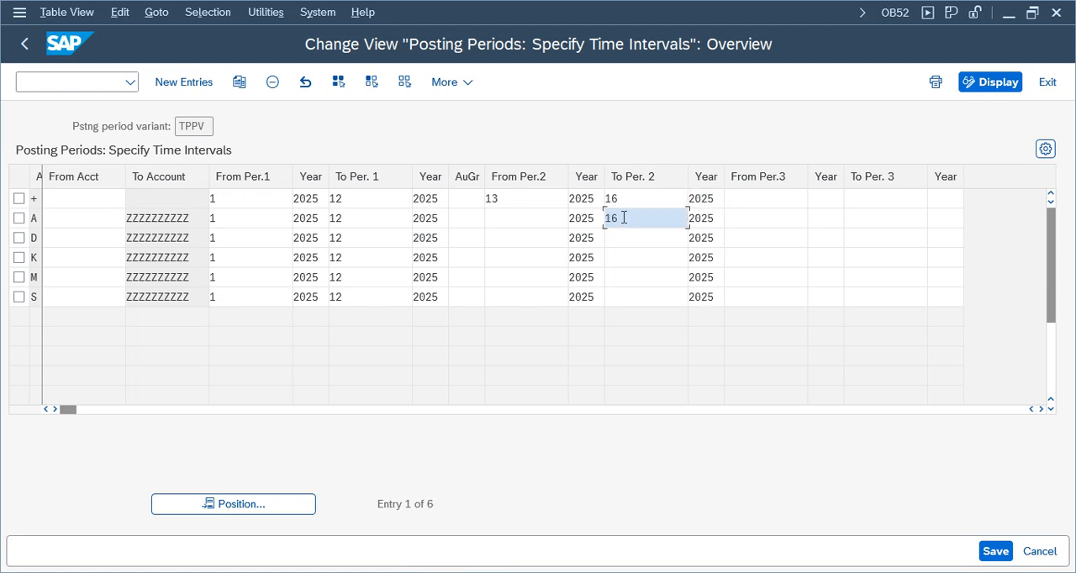
click(627, 238)
key(Down)
click(627, 237)
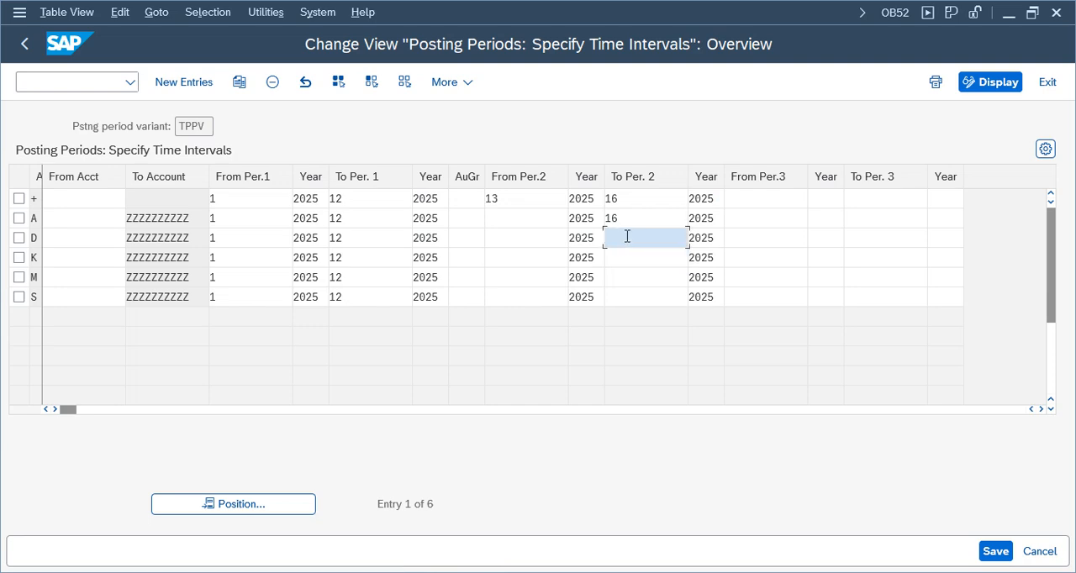
key(Down)
text(1)
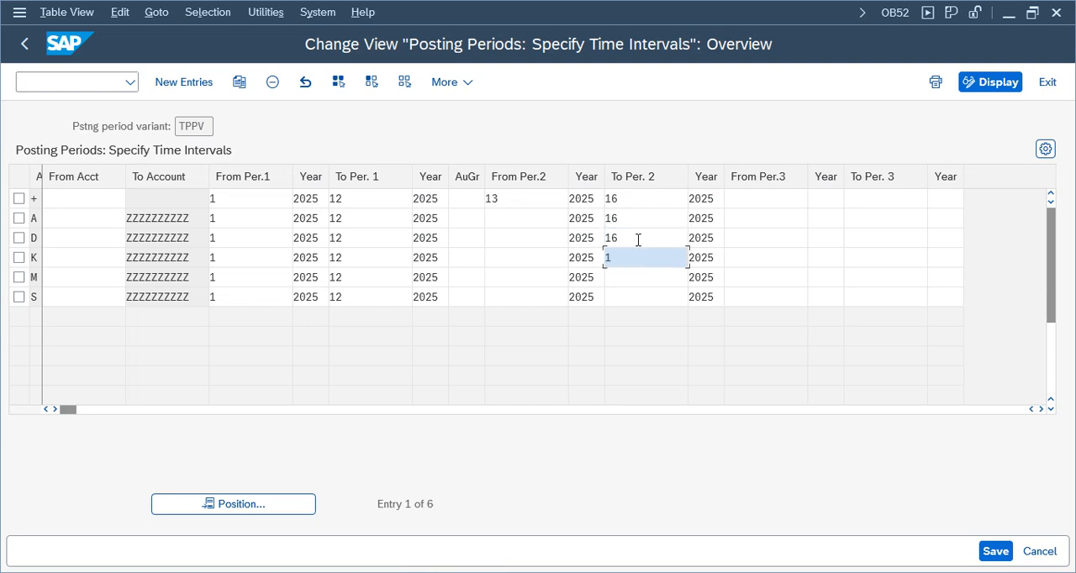
key(Down)
text(1)
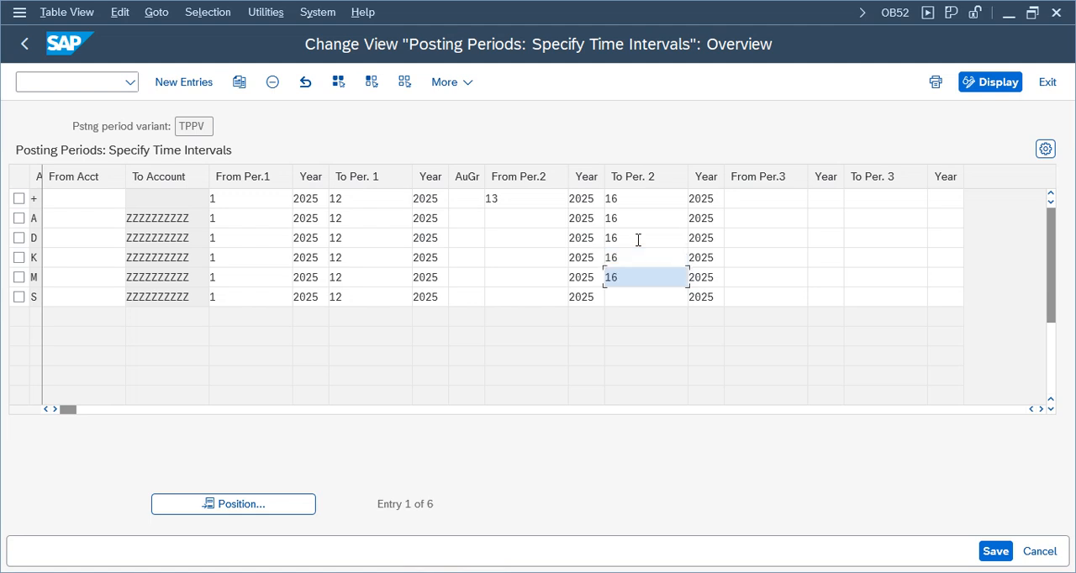
key(Down)
text(1)
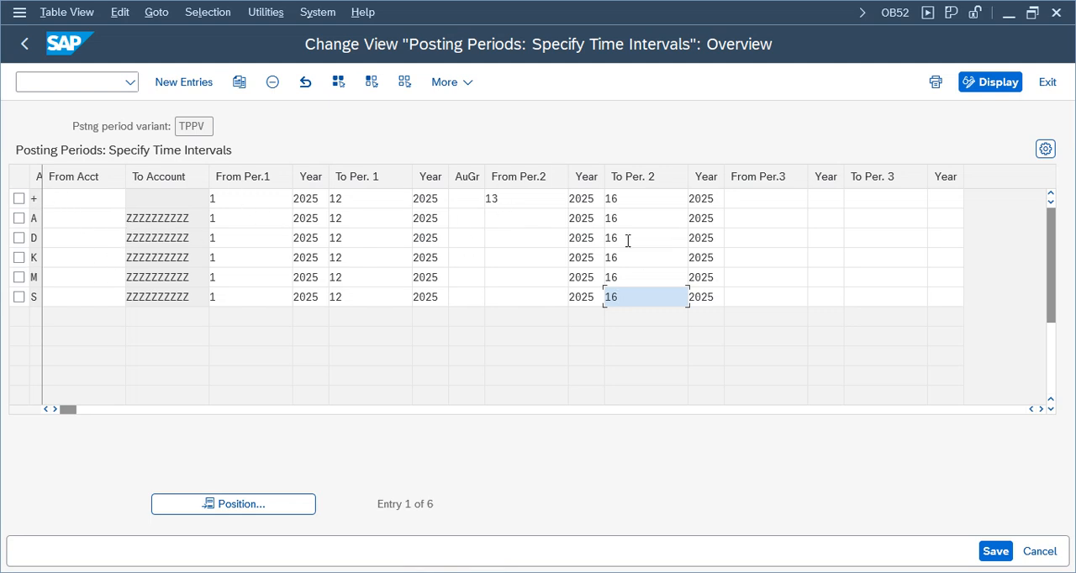
Set the start period of the second interval to 13 for account types A, D, K, M and S, and save under the proposed customizing request.
click(528, 222)
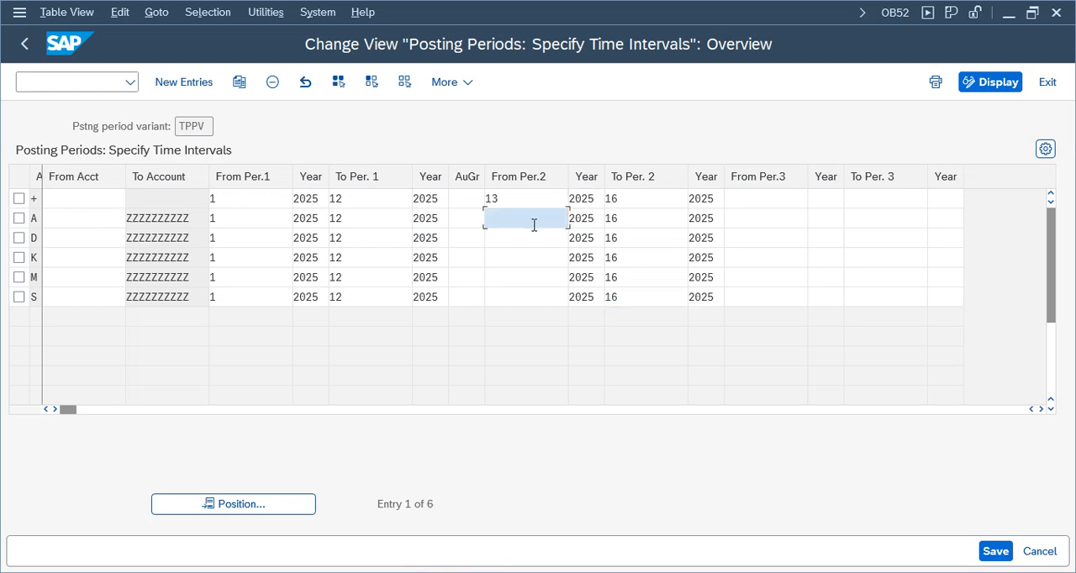
text(13)
key(Tab)
click(522, 234)
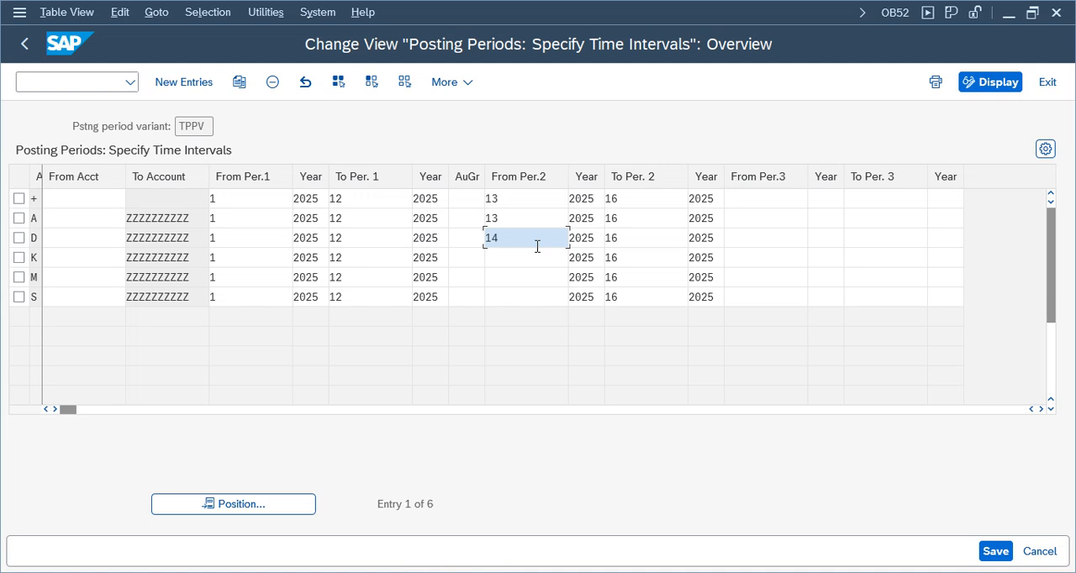
text(13)
key(Tab)
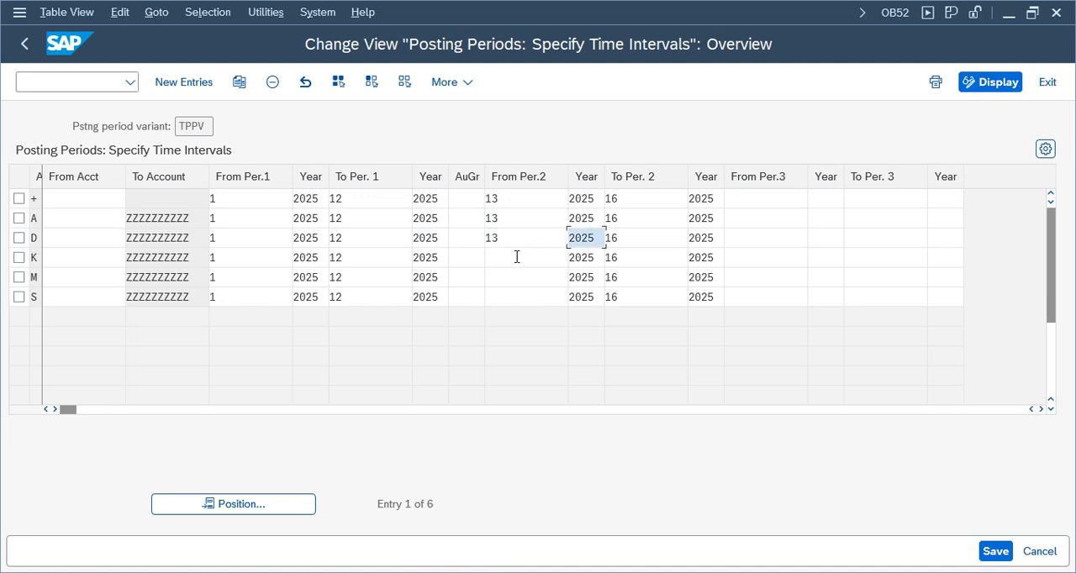
click(514, 258)
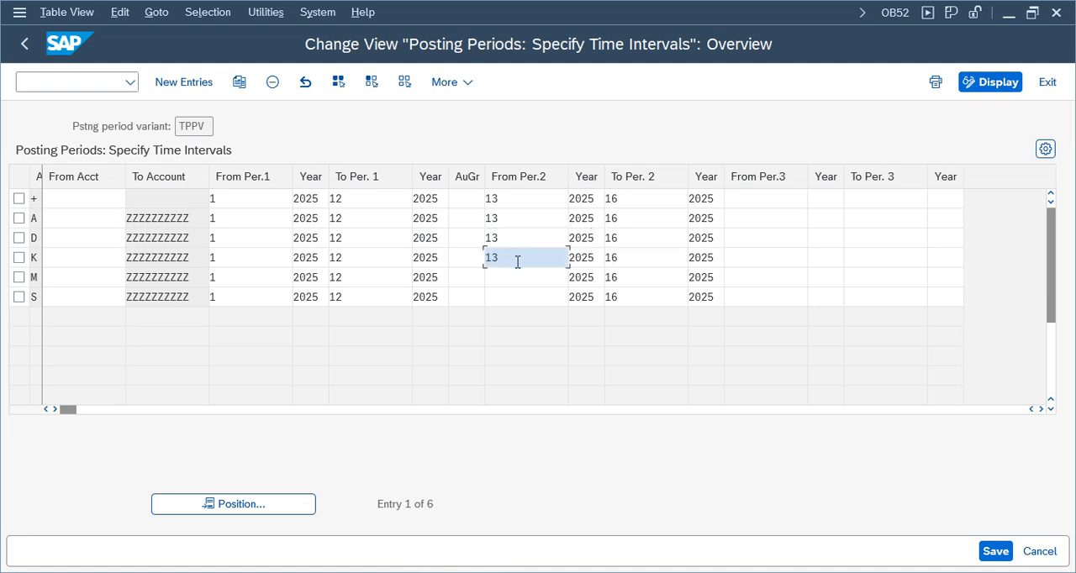
key(Tab)
click(513, 276)
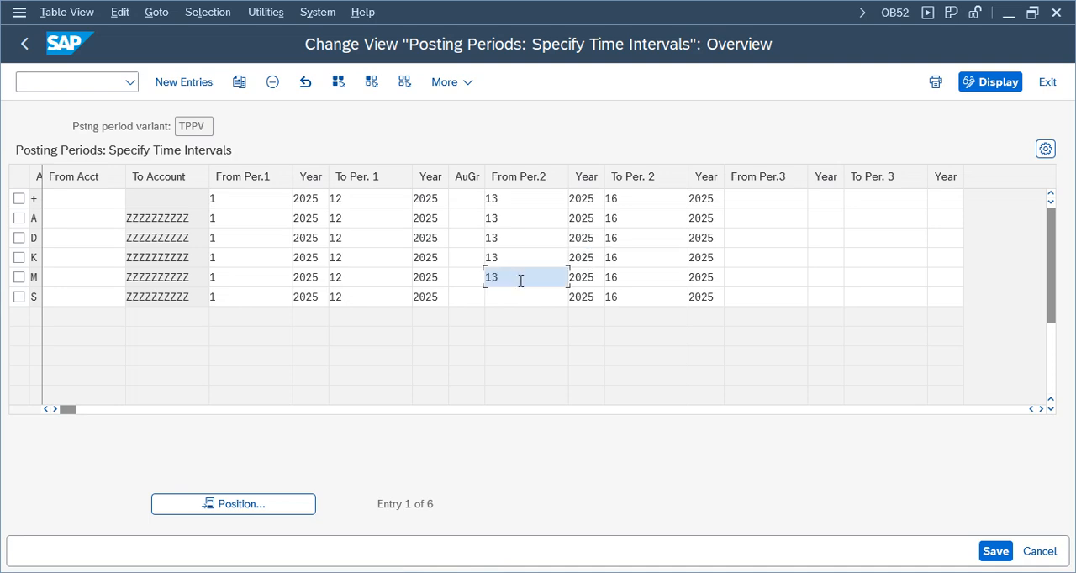
click(539, 301)
text(13)
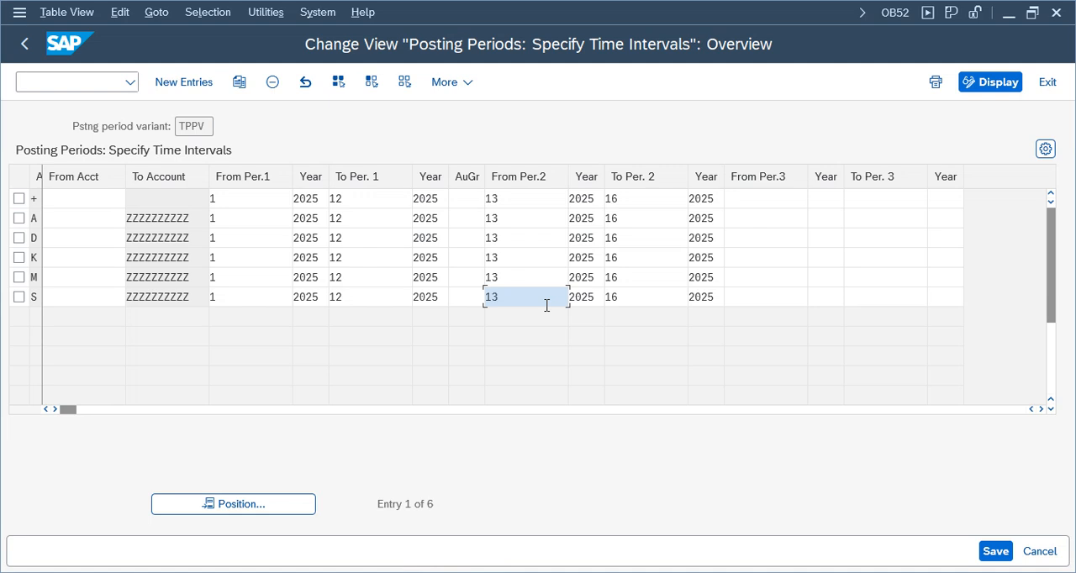
click(996, 555)
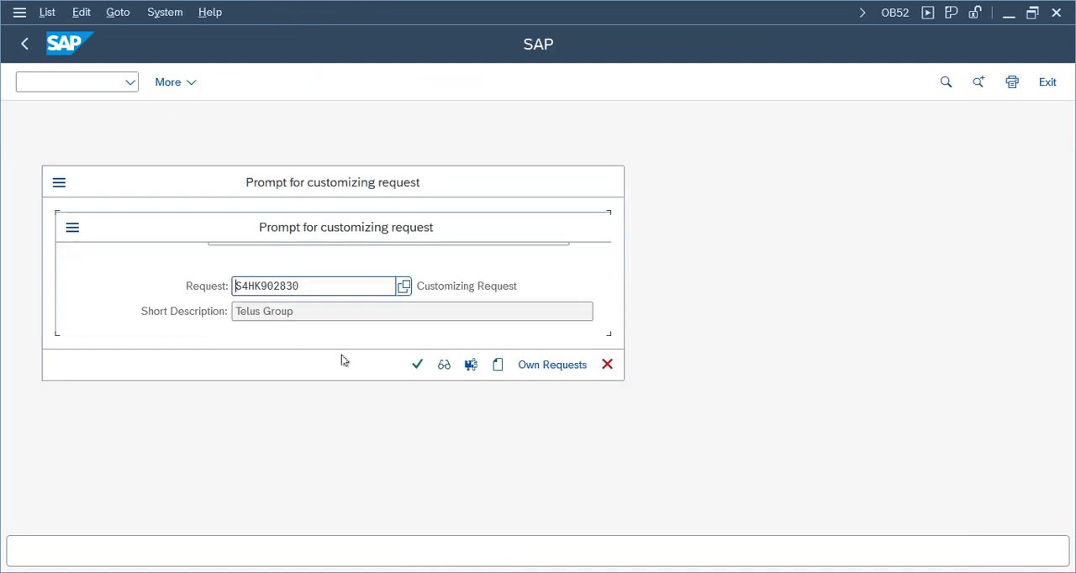
click(417, 365)
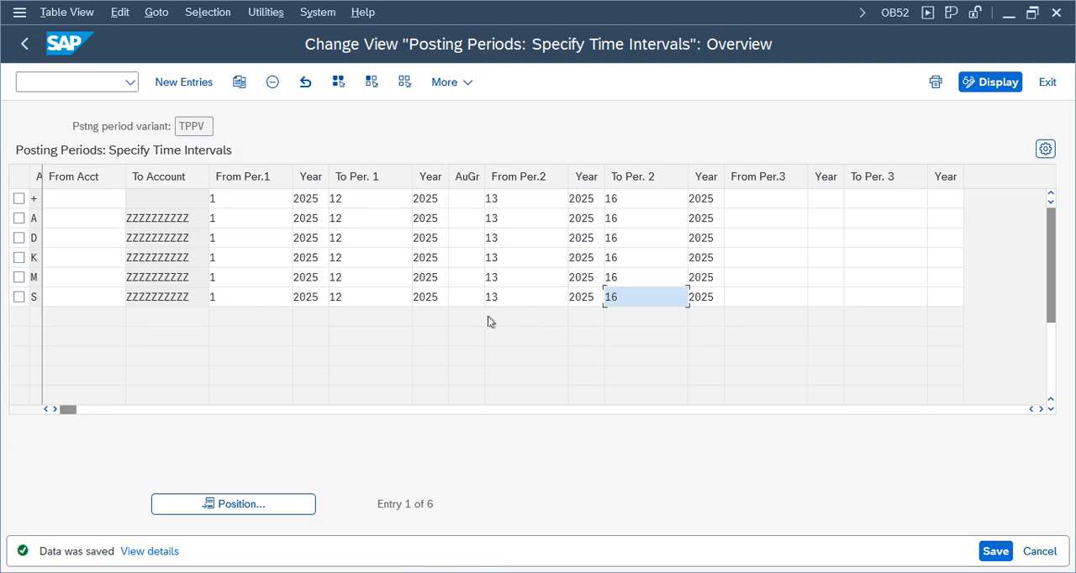
Switch to the FI working notes in Google Sheets and enter 13 in F622 and q1 in G622 of the 8 AM sheet.
mouse_move(595, 5)
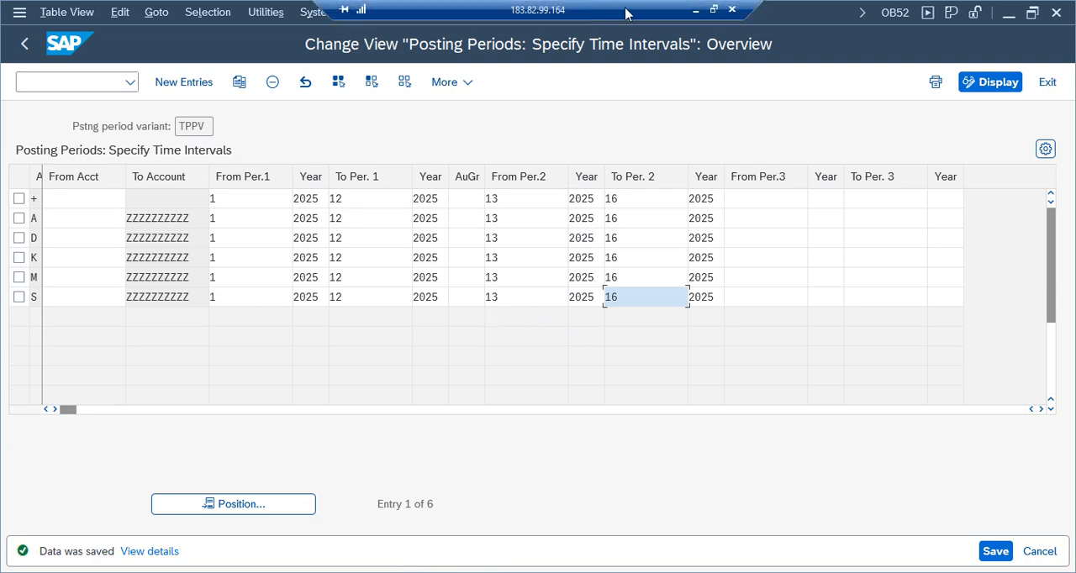
click(695, 12)
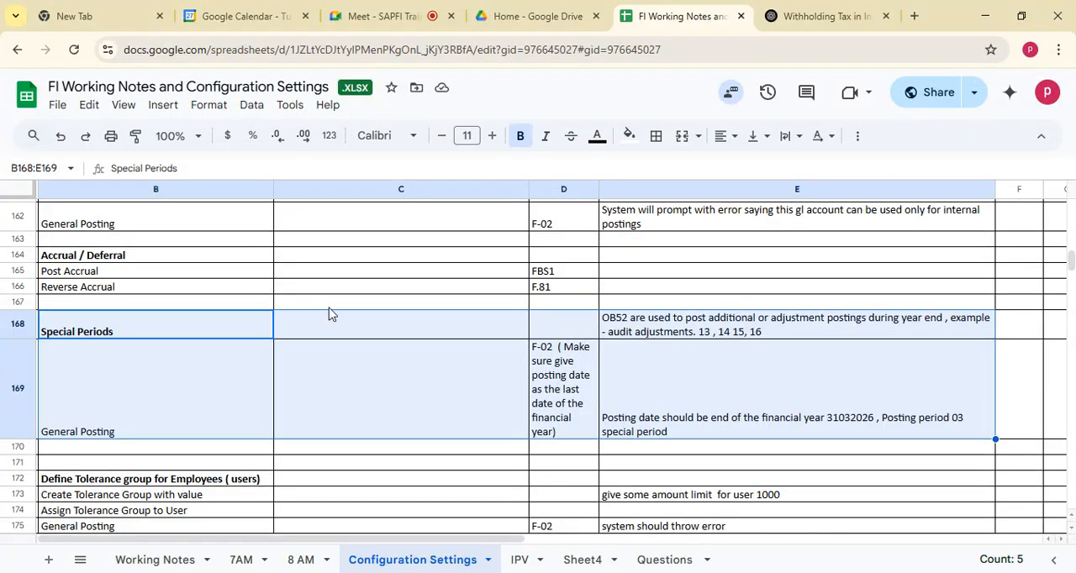
click(303, 559)
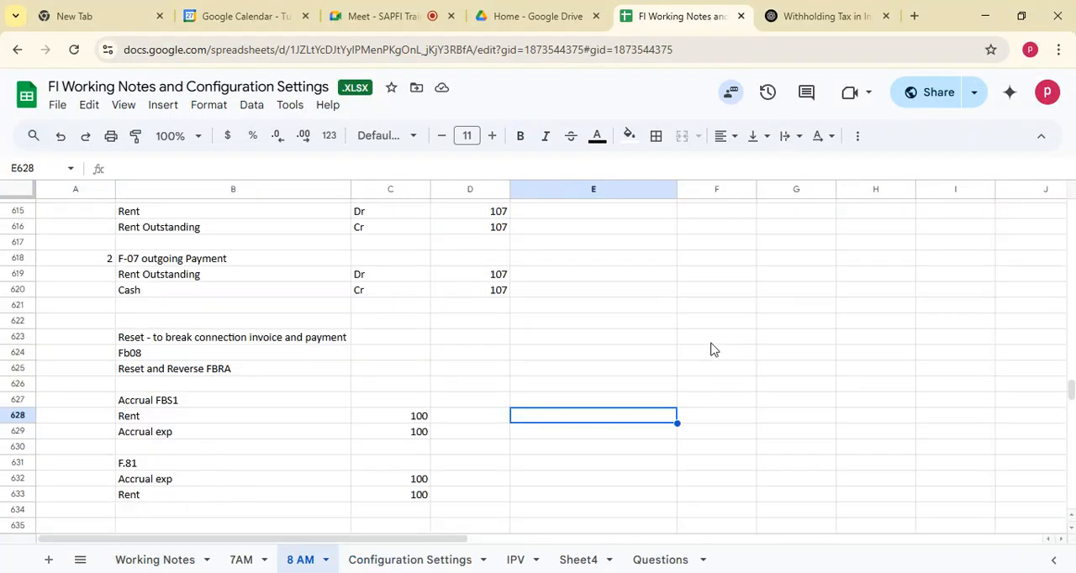
click(715, 324)
text(13)
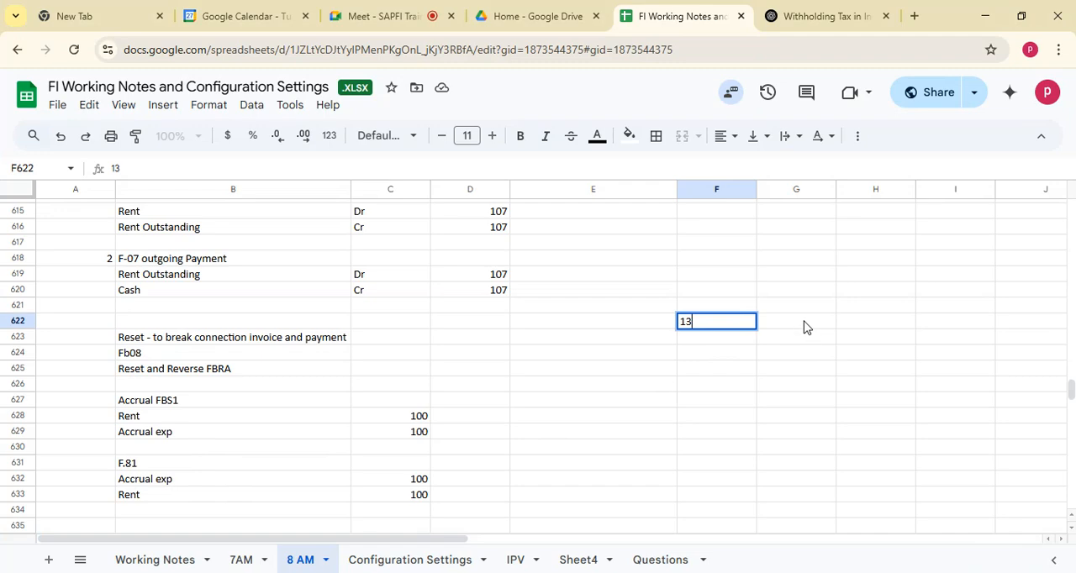
key(Tab)
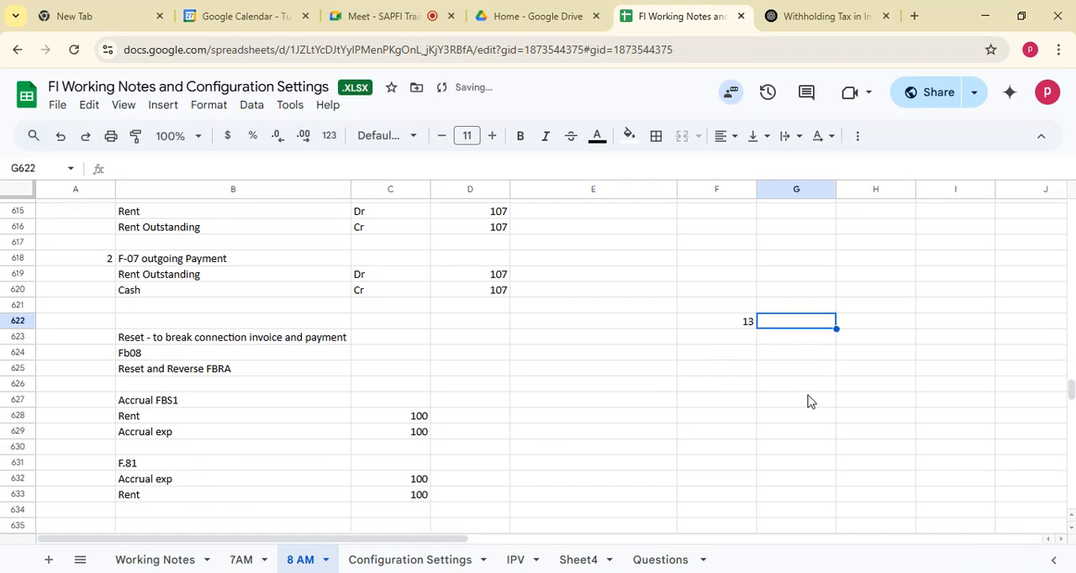
text(q1)
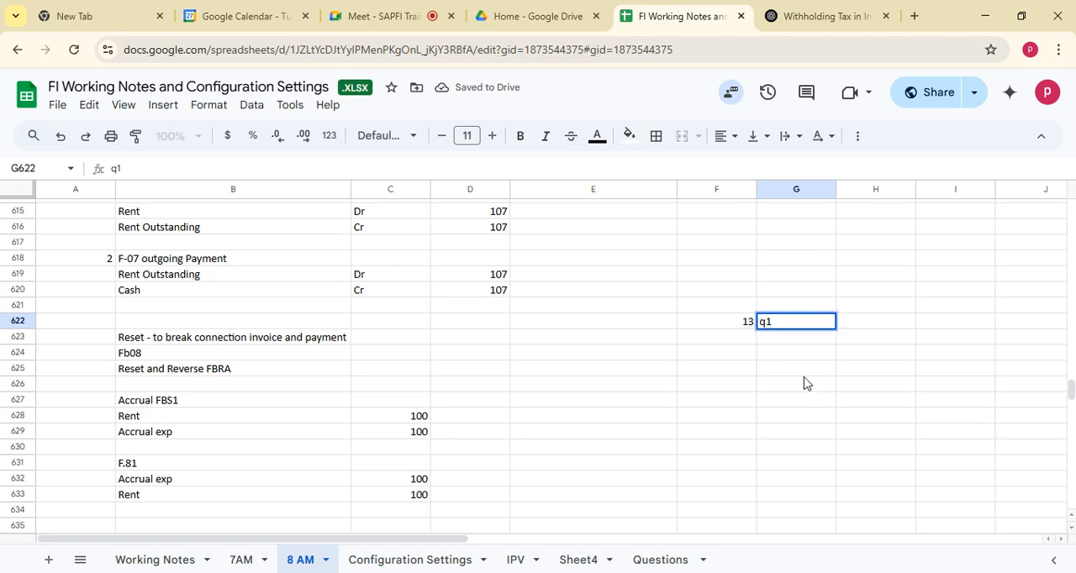
key(Return)
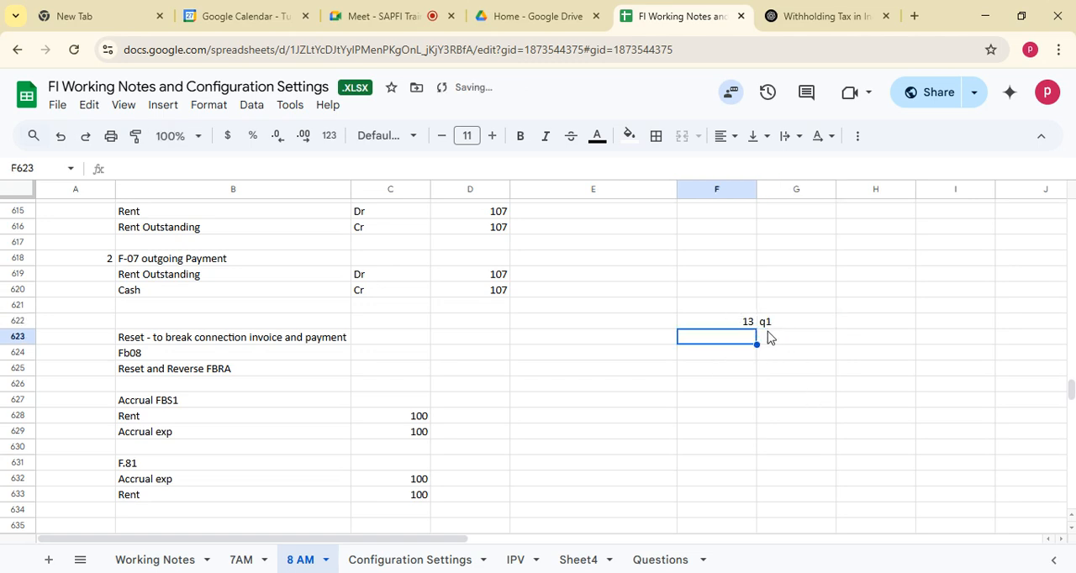
click(779, 324)
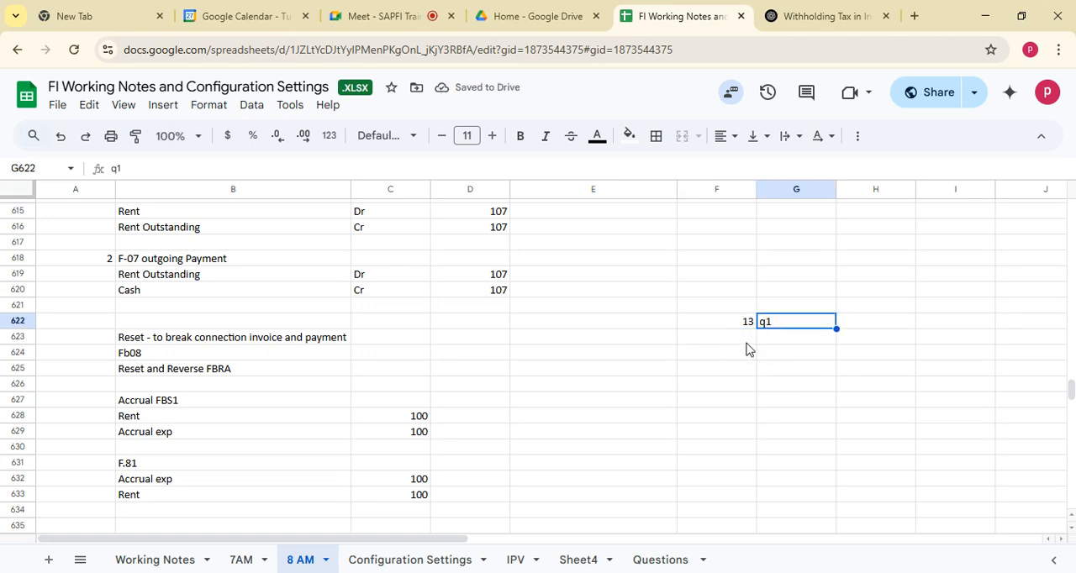
click(745, 341)
click(771, 339)
click(767, 324)
click(746, 323)
Enter 14 beside q2 in row 623 and 14 beside q3 in row 624, using columns F and G.
click(775, 339)
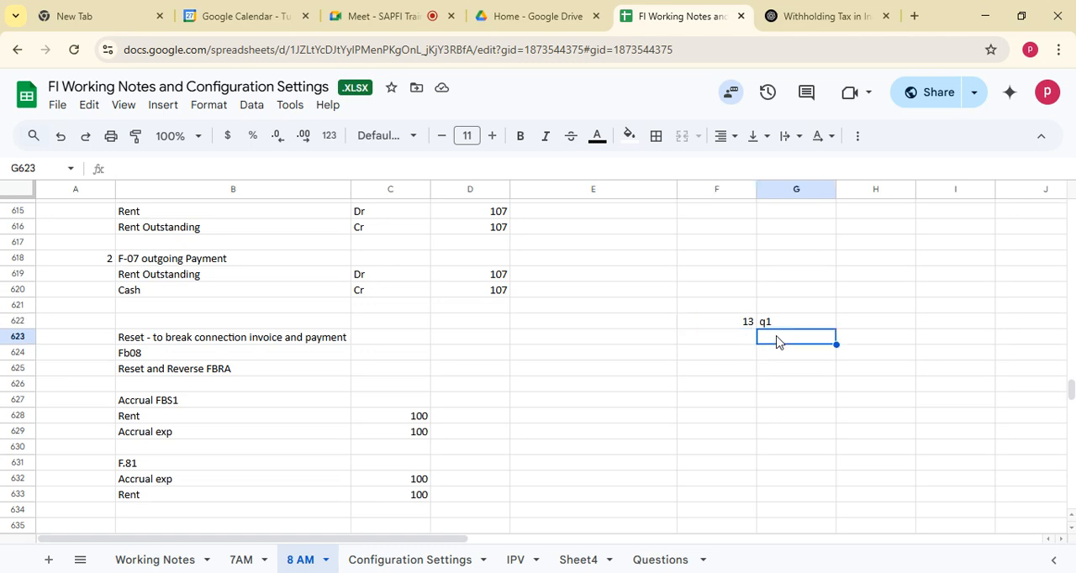
text(q2)
click(746, 335)
text(14)
click(784, 357)
text(q3)
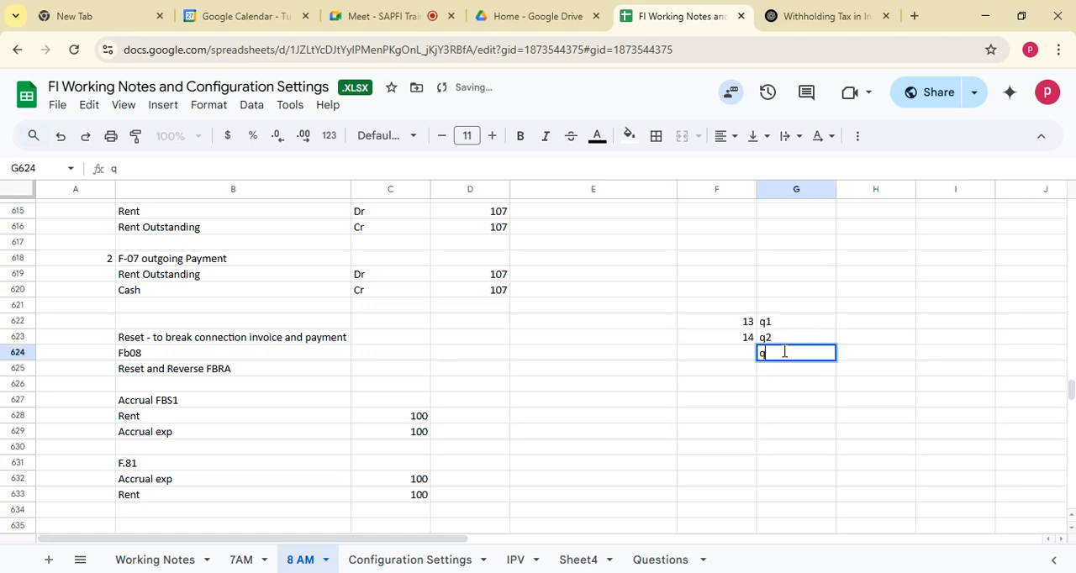
click(740, 354)
text(14)
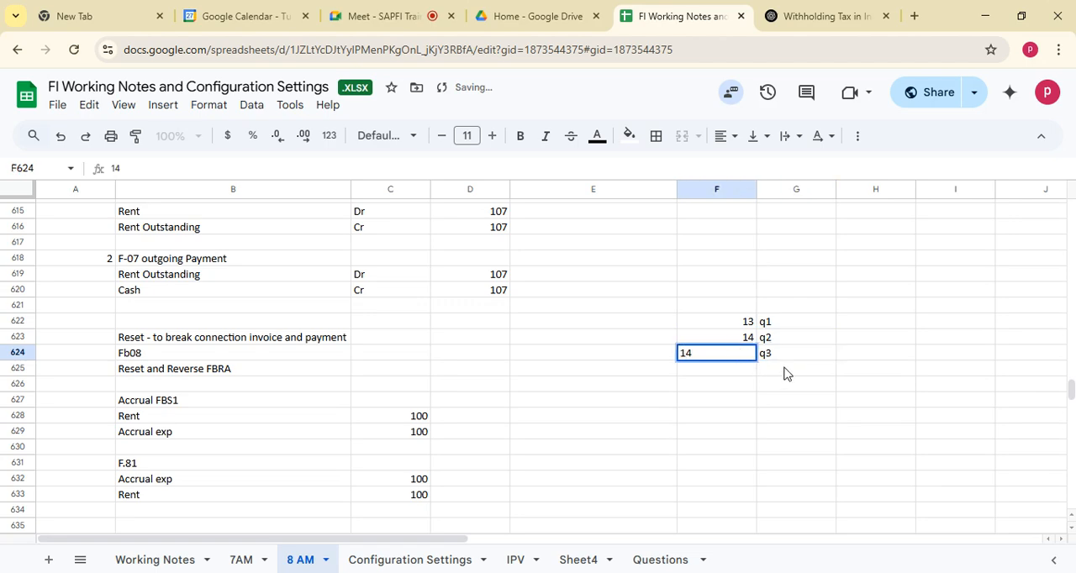
click(786, 370)
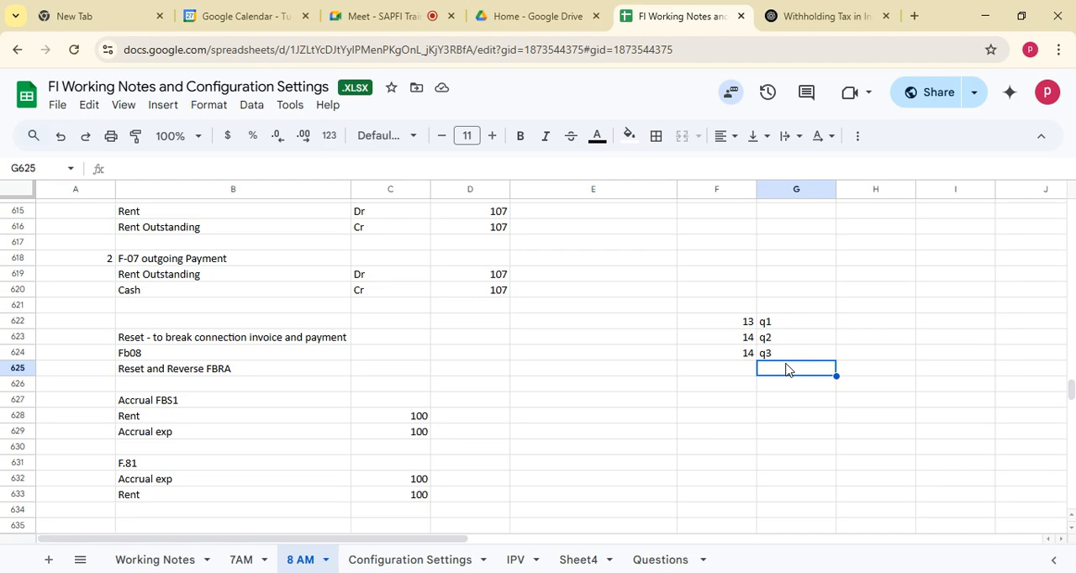
Enter 16 beside q4 in row 625 and correct the period number beside q3 in F624 to 15.
click(747, 323)
click(744, 356)
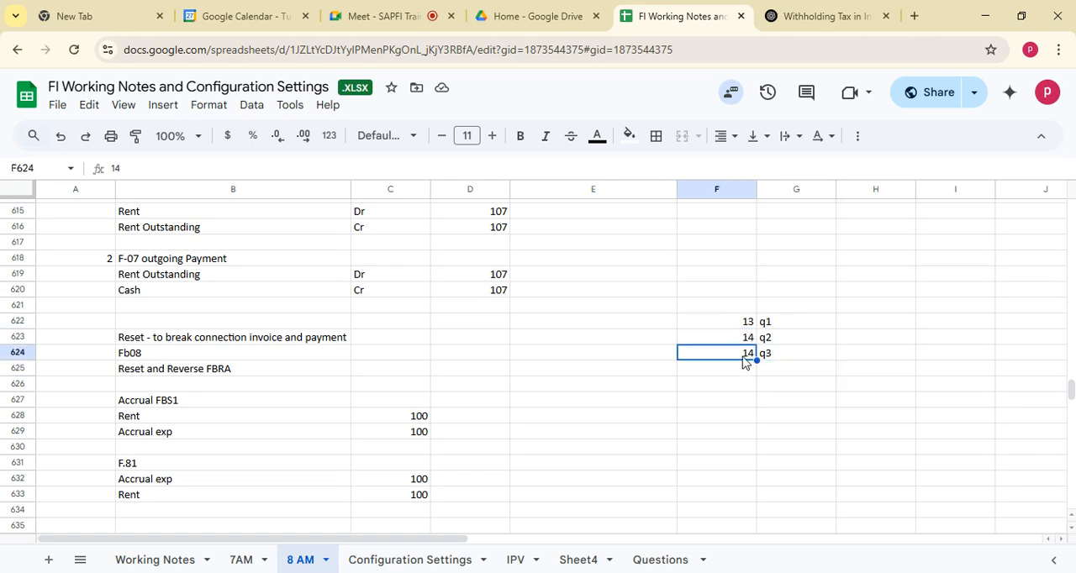
click(773, 371)
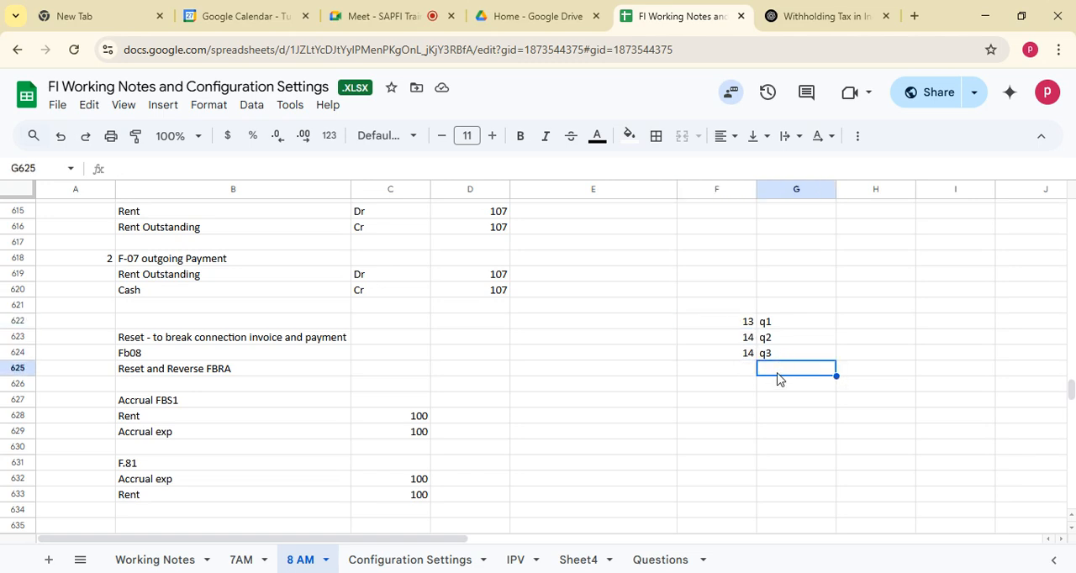
text(q4)
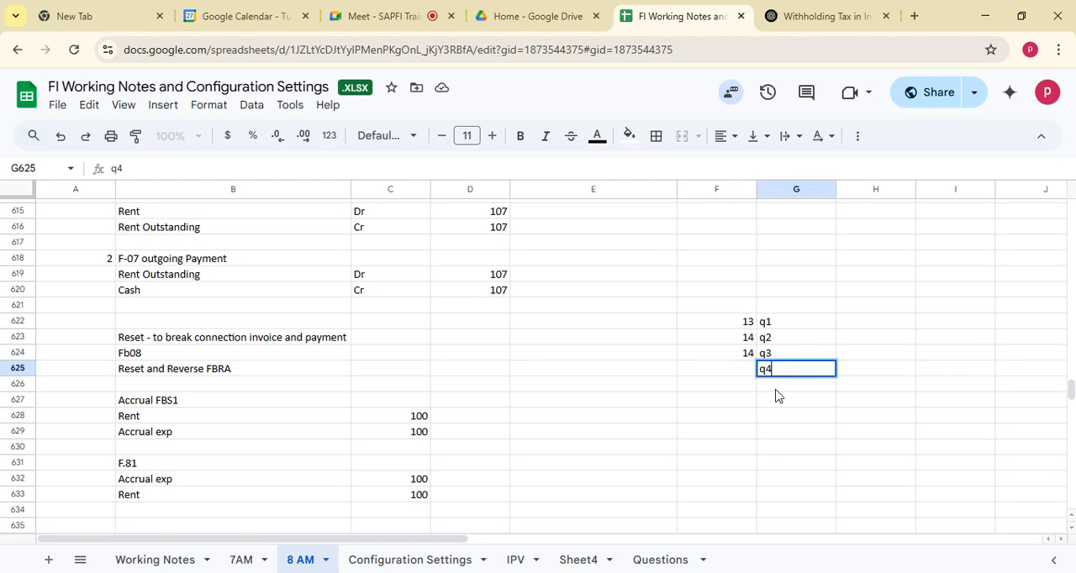
click(742, 373)
text(16)
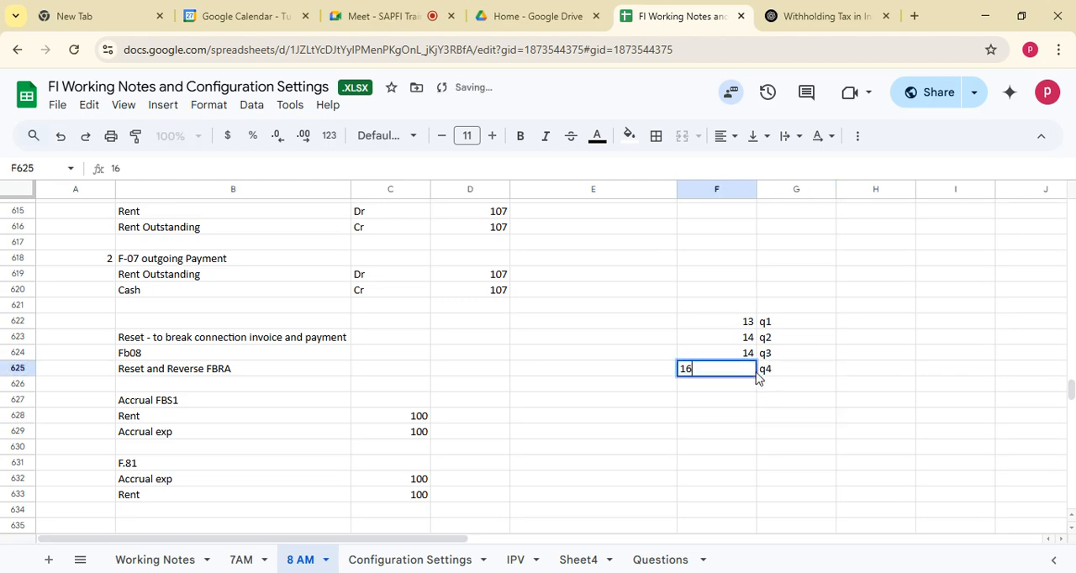
click(744, 322)
shift+click(746, 368)
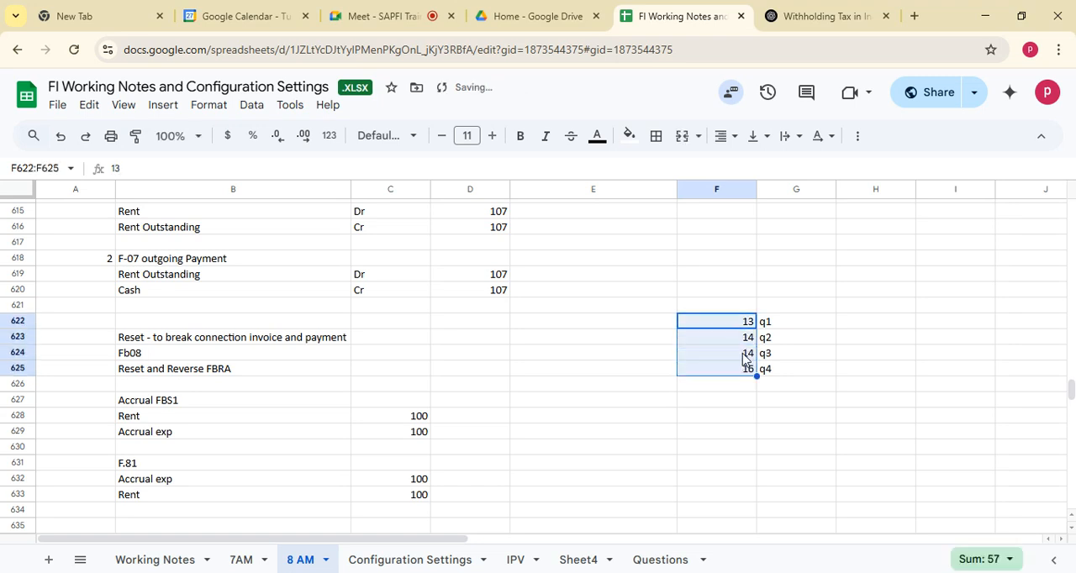
click(744, 356)
text(15)
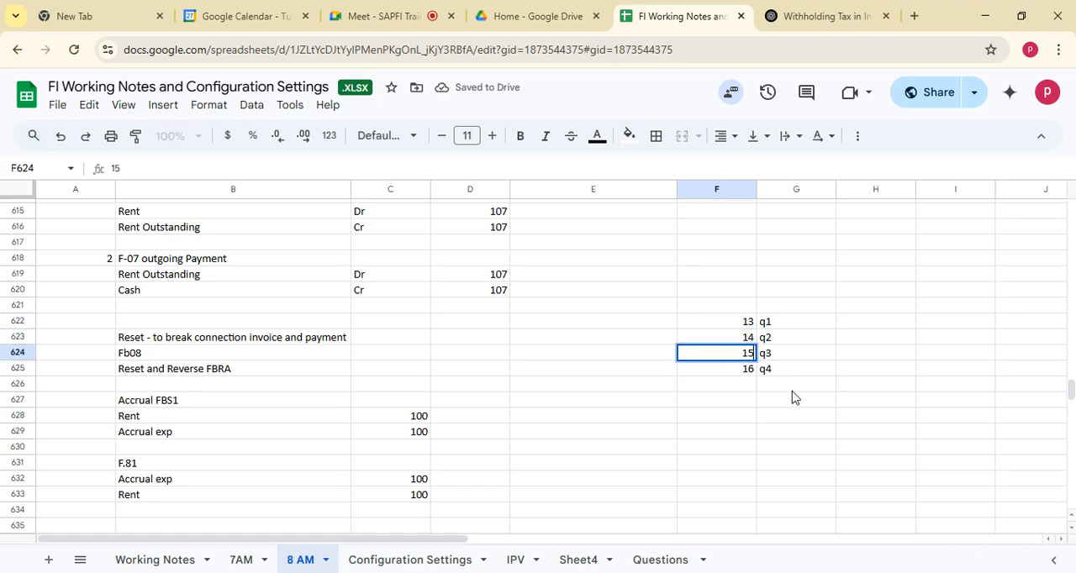
drag(767, 323, 733, 373)
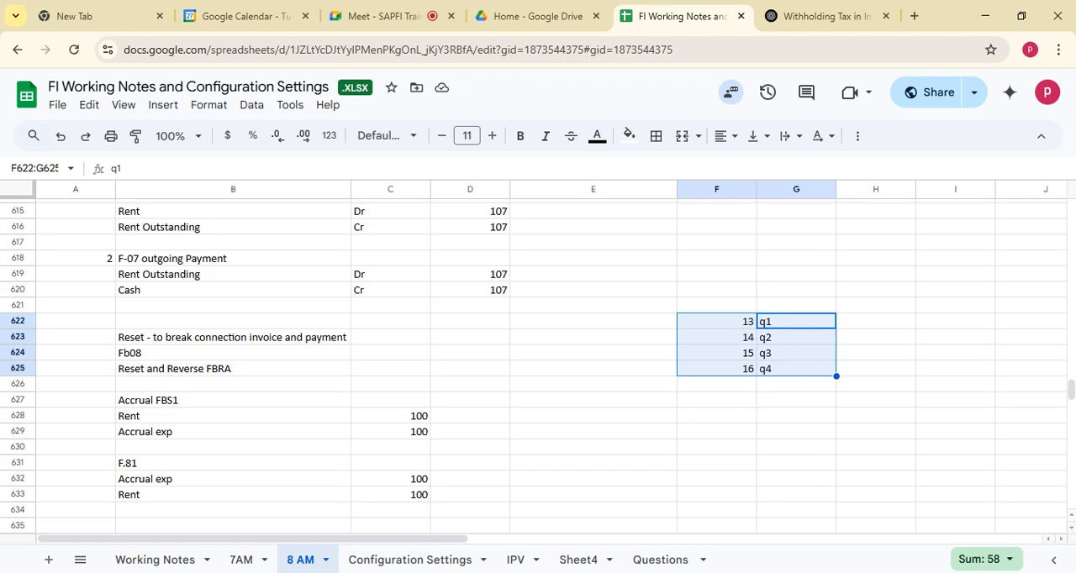
click(745, 327)
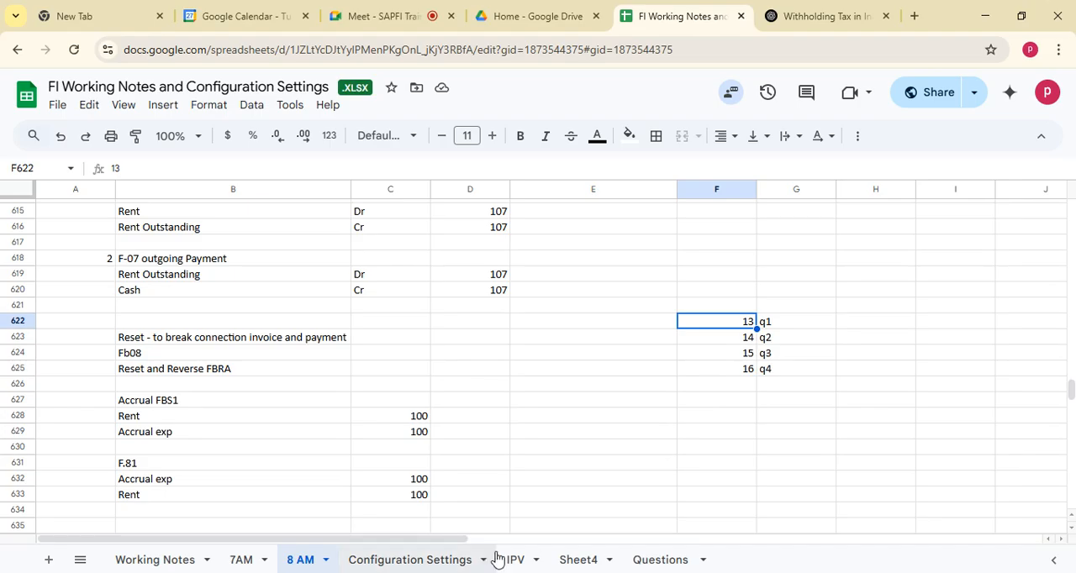
Switch back to SAP and exit the OB52 posting periods overview to the SAP Easy Access menu.
key(alt+Tab)
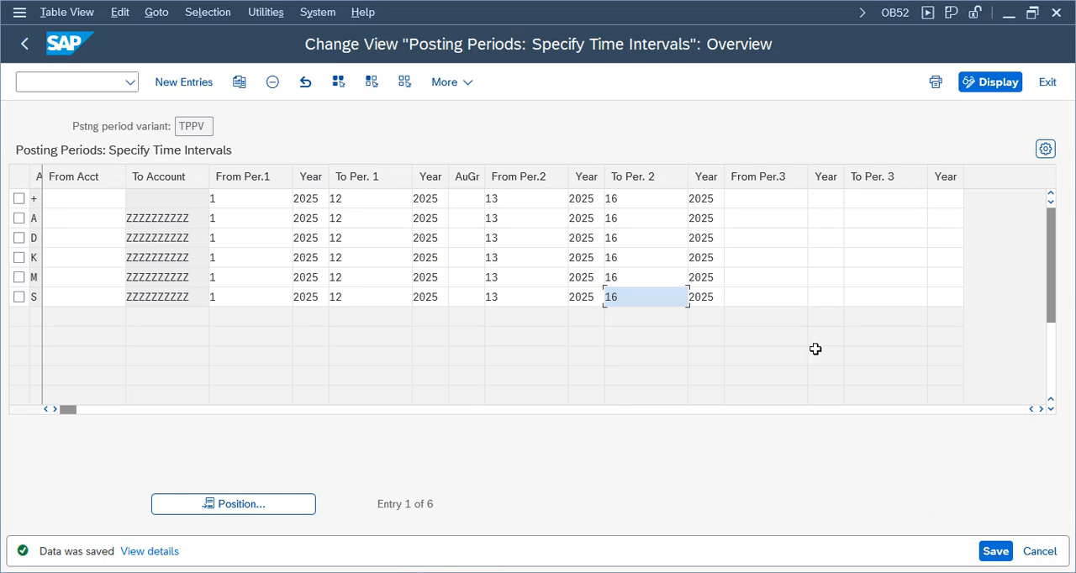
key(ctrl+s)
key(F3)
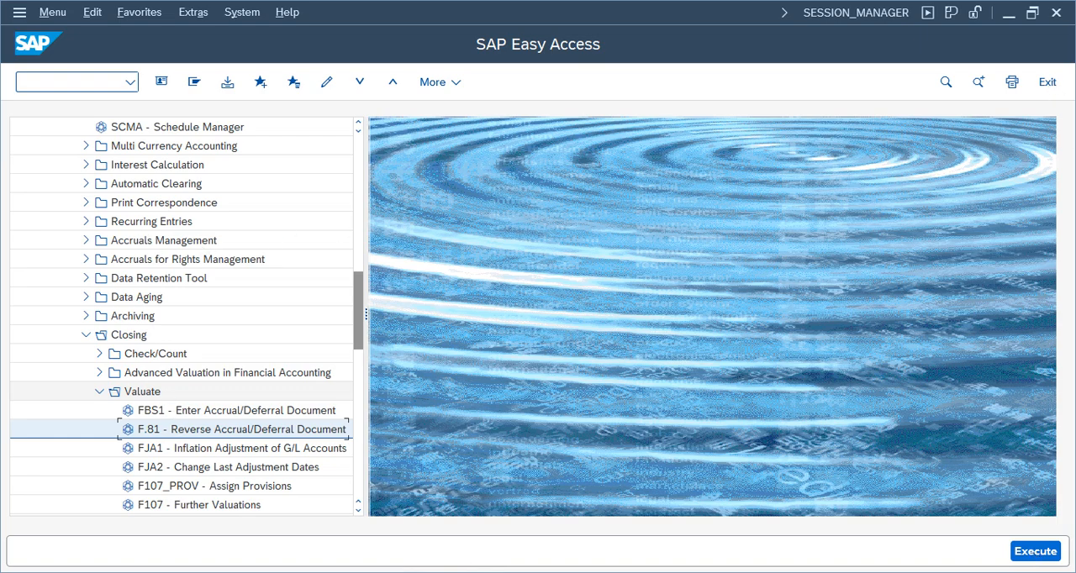
Open the FB50 Enter G/L Account Document transaction under General Ledger, Document Entry.
click(86, 334)
drag(359, 353, 360, 144)
click(151, 429)
click(151, 436)
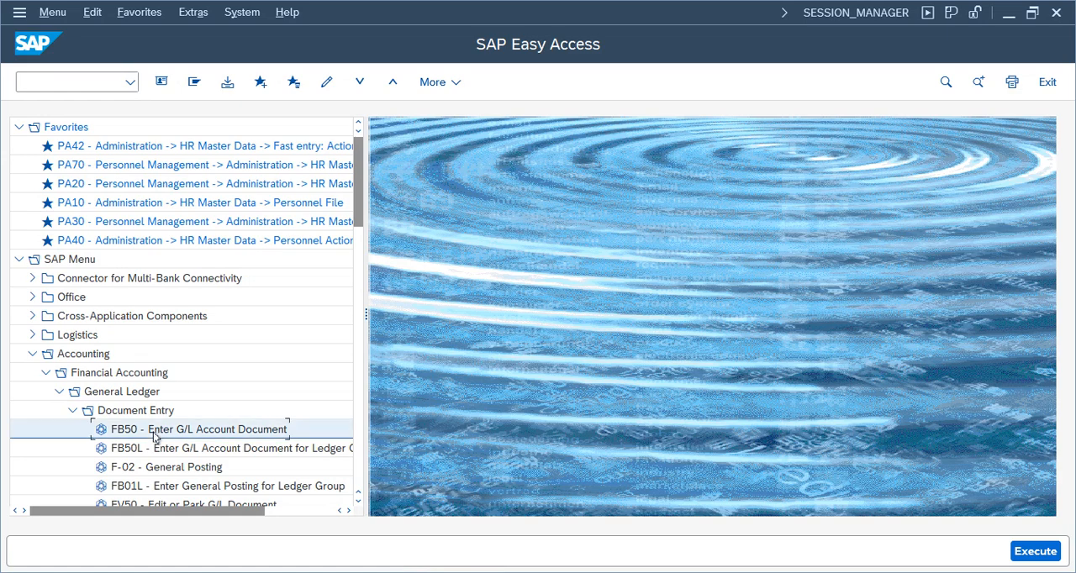
double_click(154, 435)
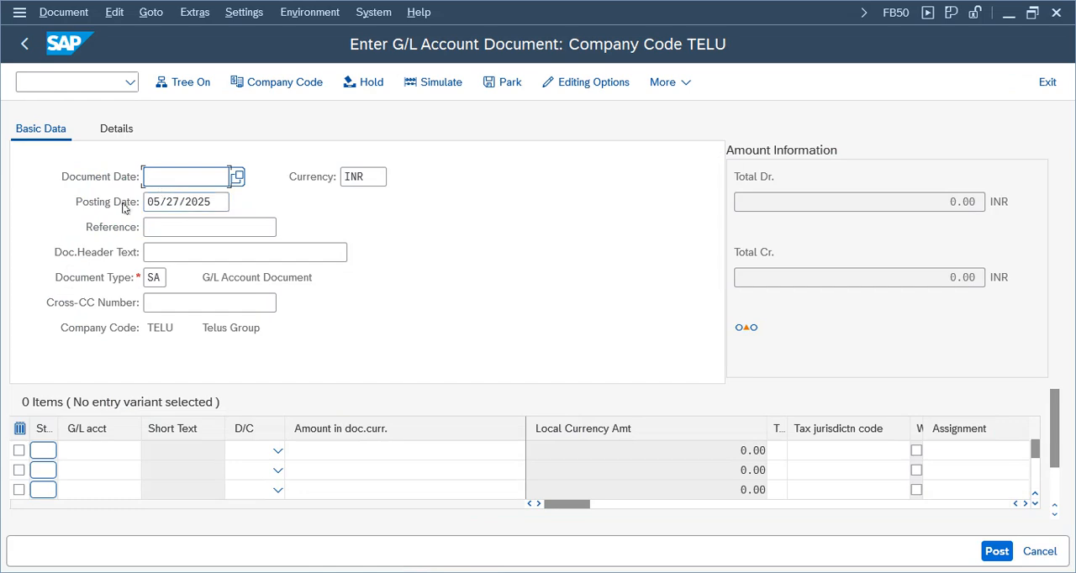
Fill the FB50 header with document date 05/27/2025, reference Test4 and header text 1200PM, view its details and exit without posting.
click(116, 130)
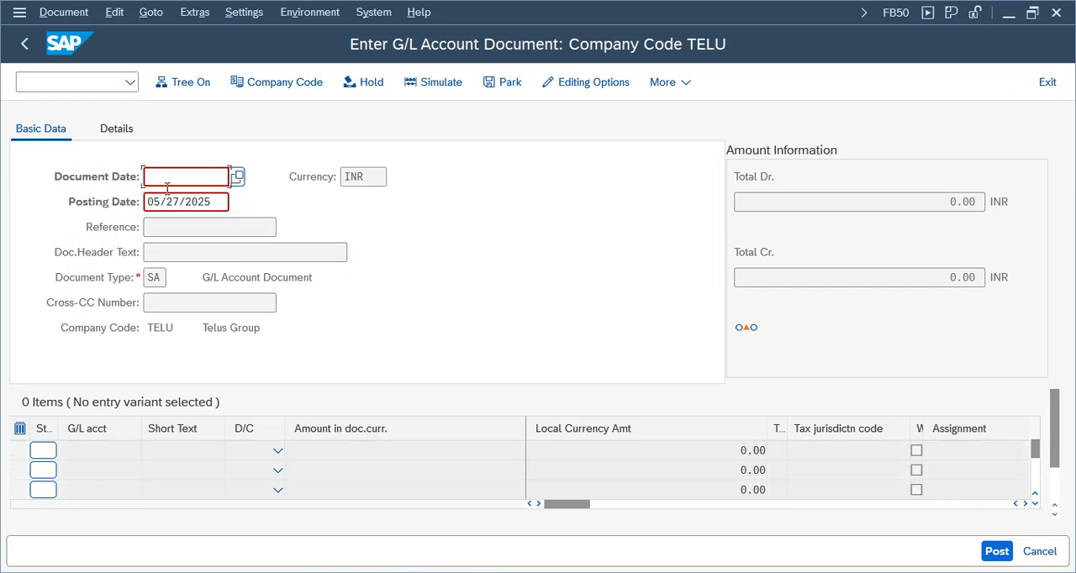
click(187, 177)
click(171, 200)
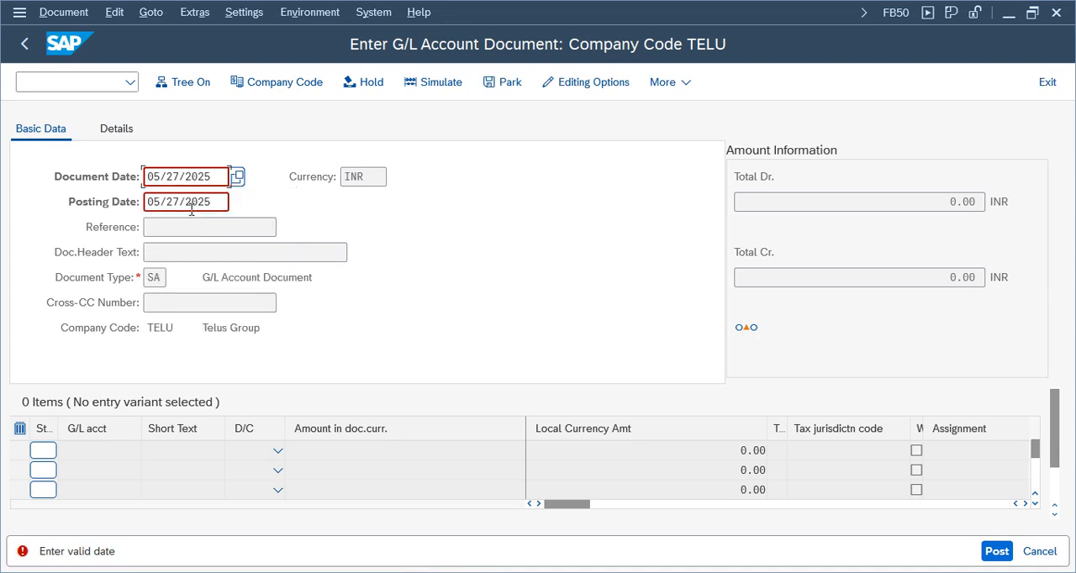
key(Return)
click(177, 230)
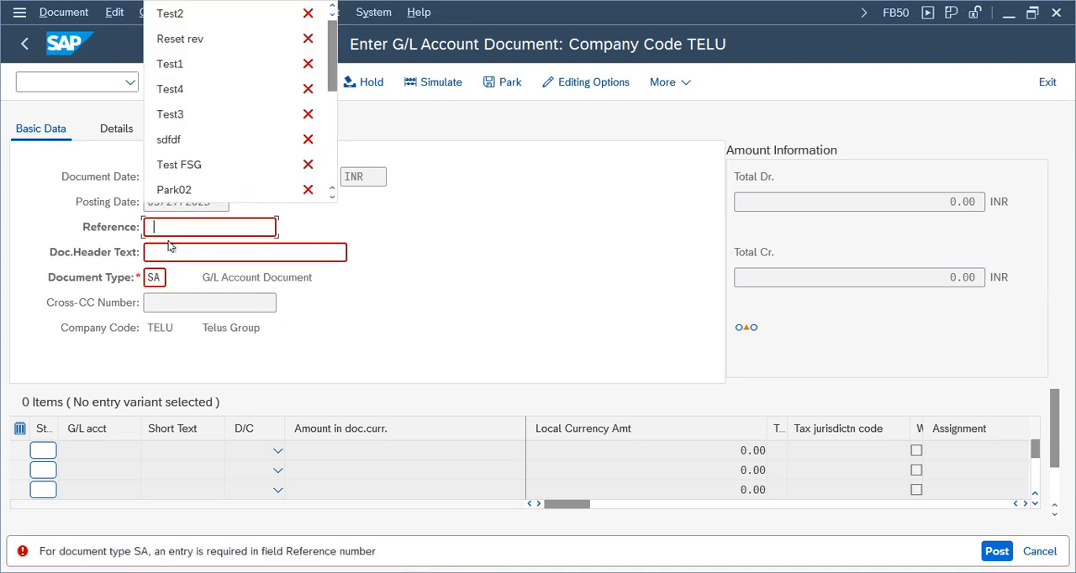
click(168, 89)
click(172, 251)
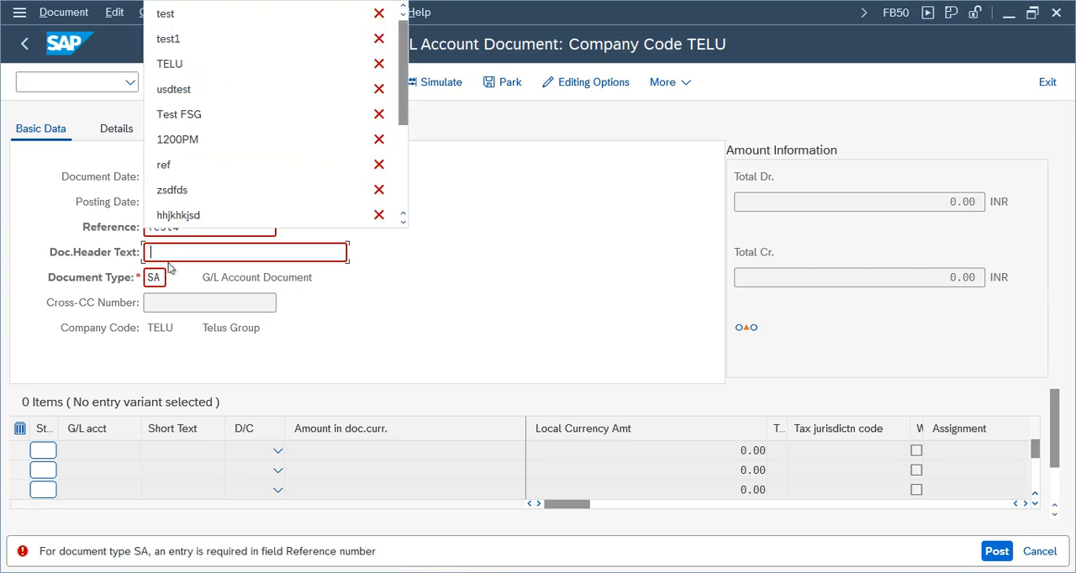
click(175, 140)
key(Return)
click(168, 202)
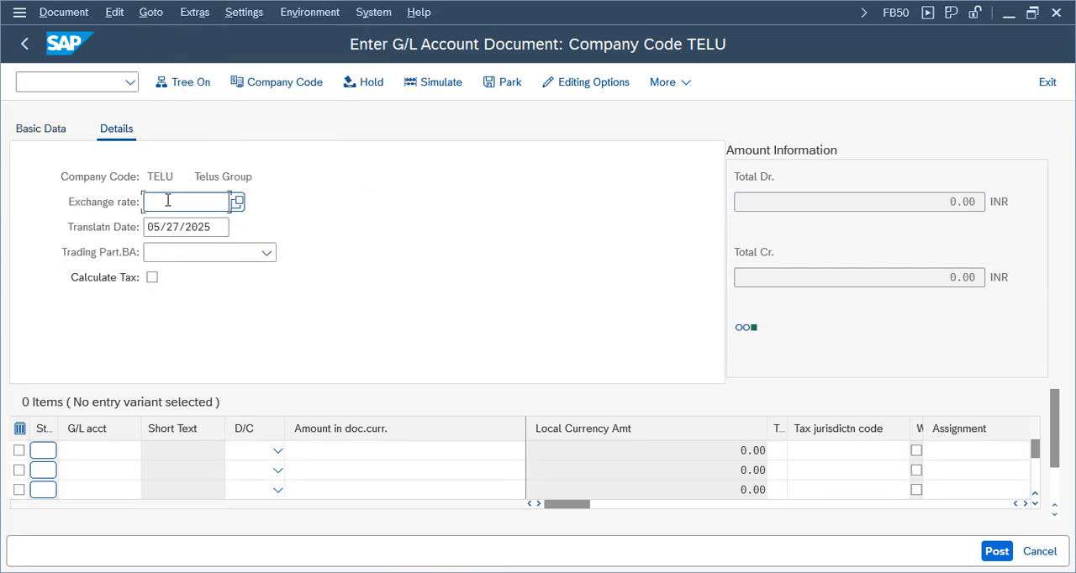
click(1047, 84)
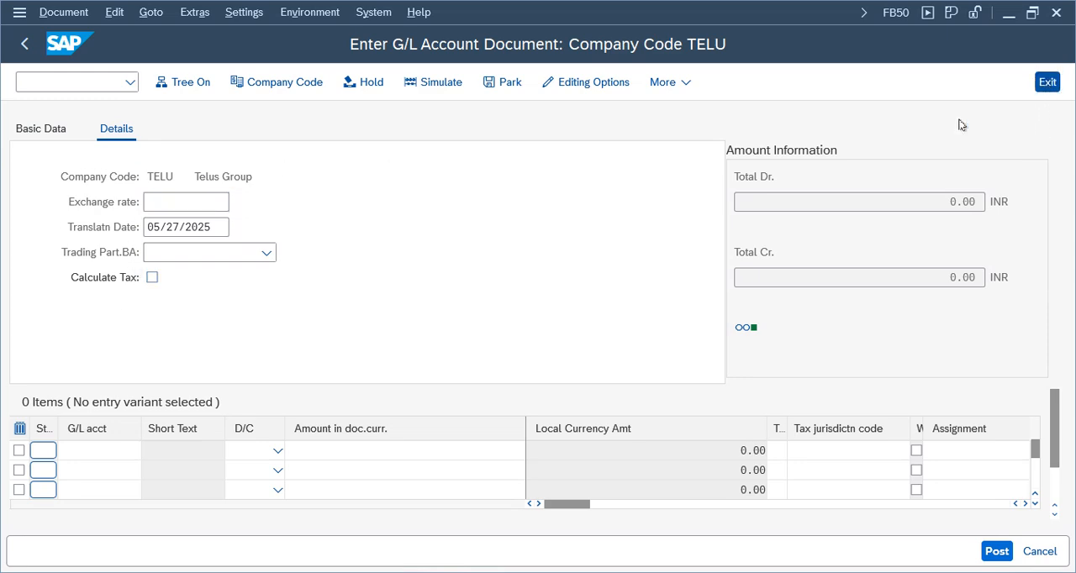
click(334, 443)
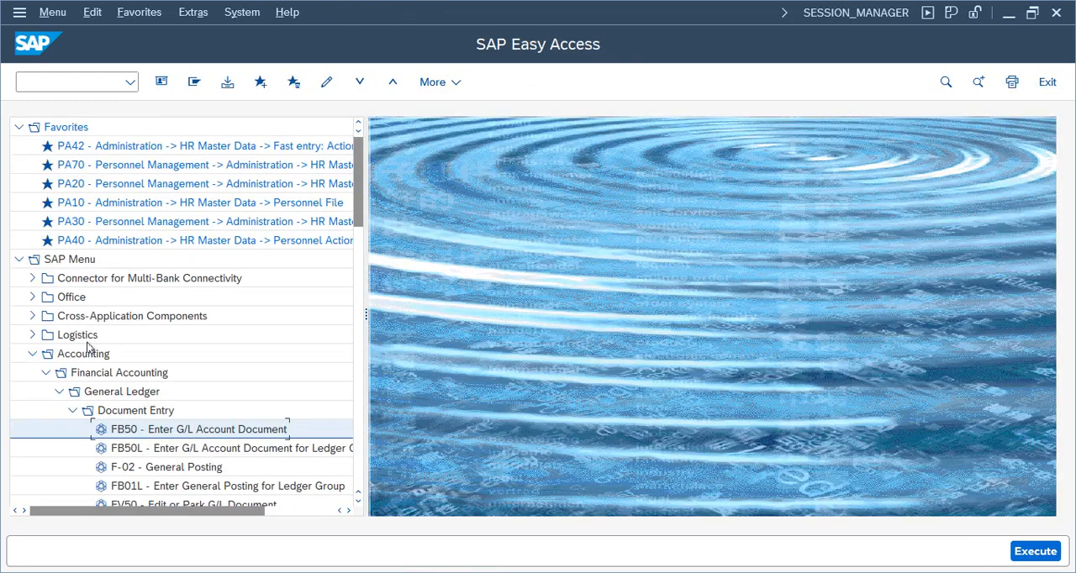
Open the F-02 General Posting transaction and set the document date to 03/31/2026 from the calendar.
click(137, 471)
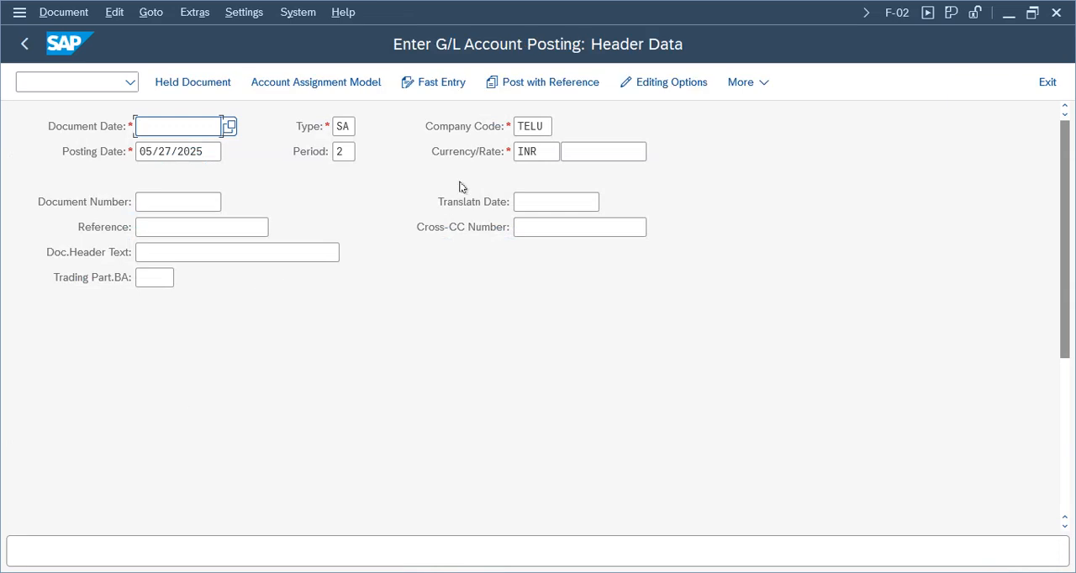
click(342, 154)
click(171, 126)
click(231, 127)
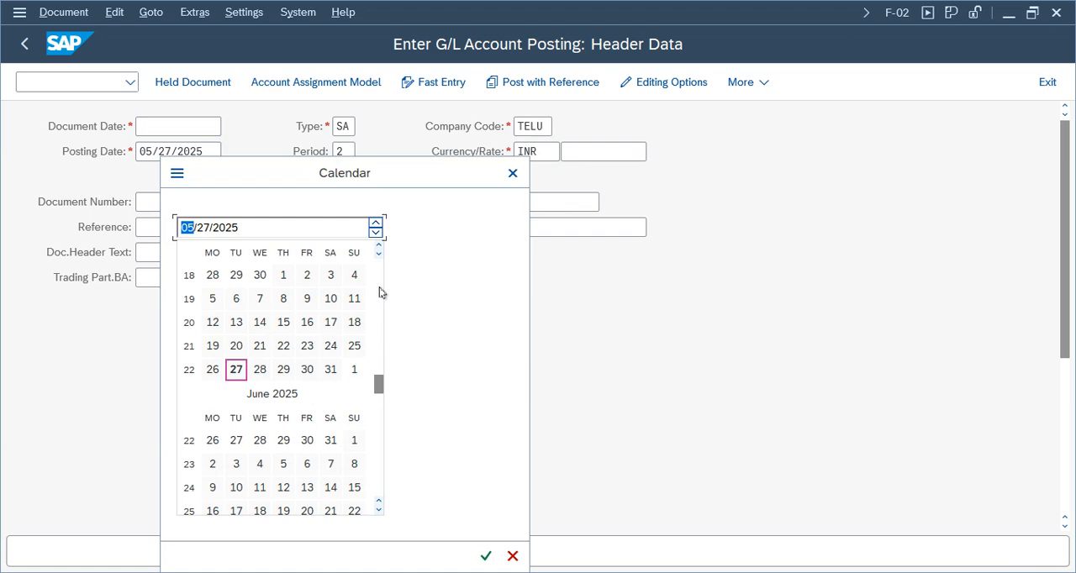
click(375, 233)
click(376, 233)
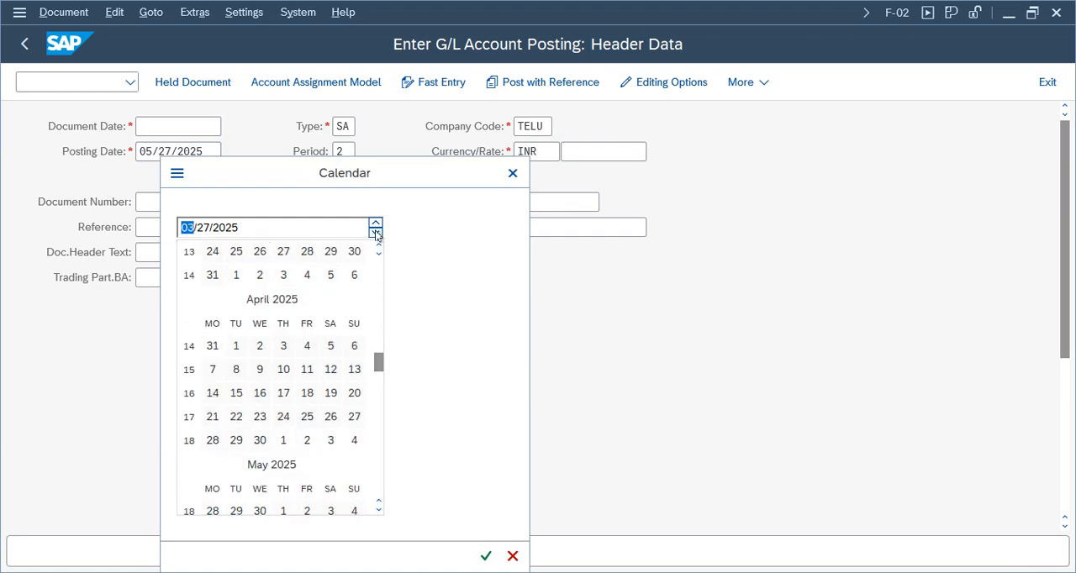
click(376, 234)
click(376, 234)
click(376, 233)
click(375, 234)
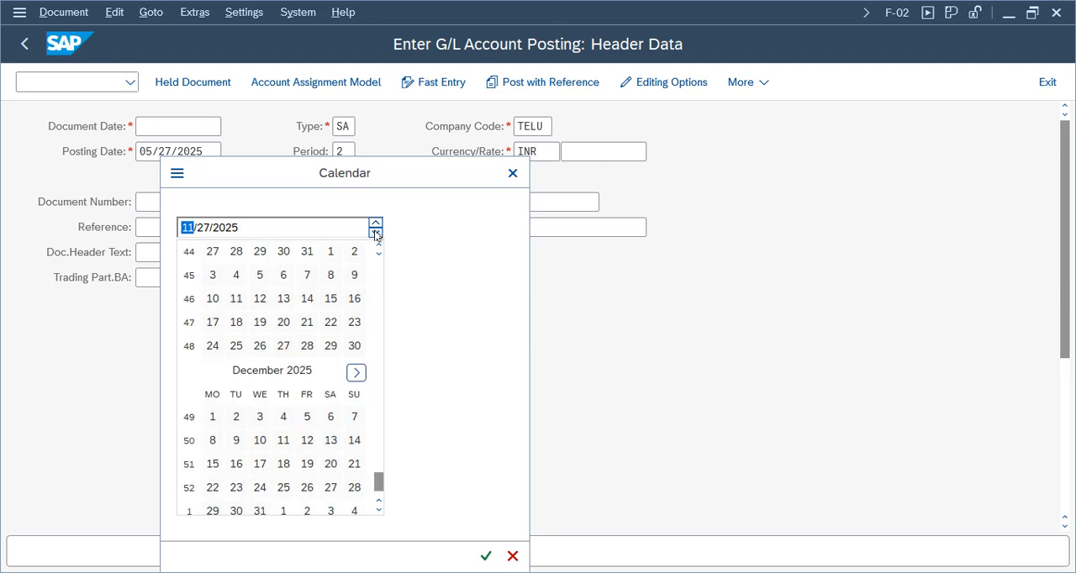
click(376, 234)
click(376, 234)
click(376, 233)
click(376, 233)
click(376, 234)
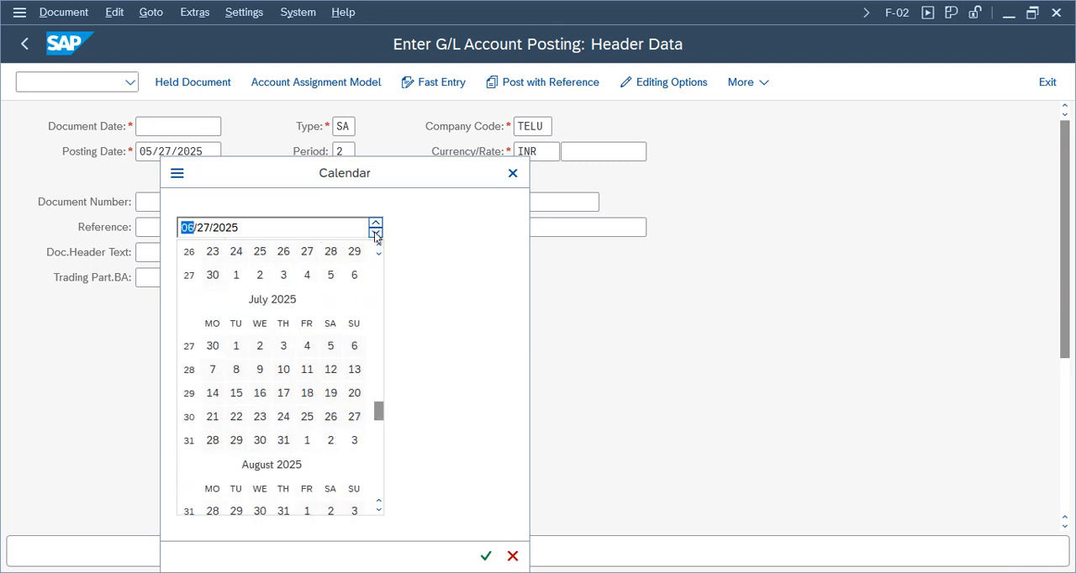
click(376, 233)
click(376, 234)
scroll(379, 378, down, 3)
double_click(238, 228)
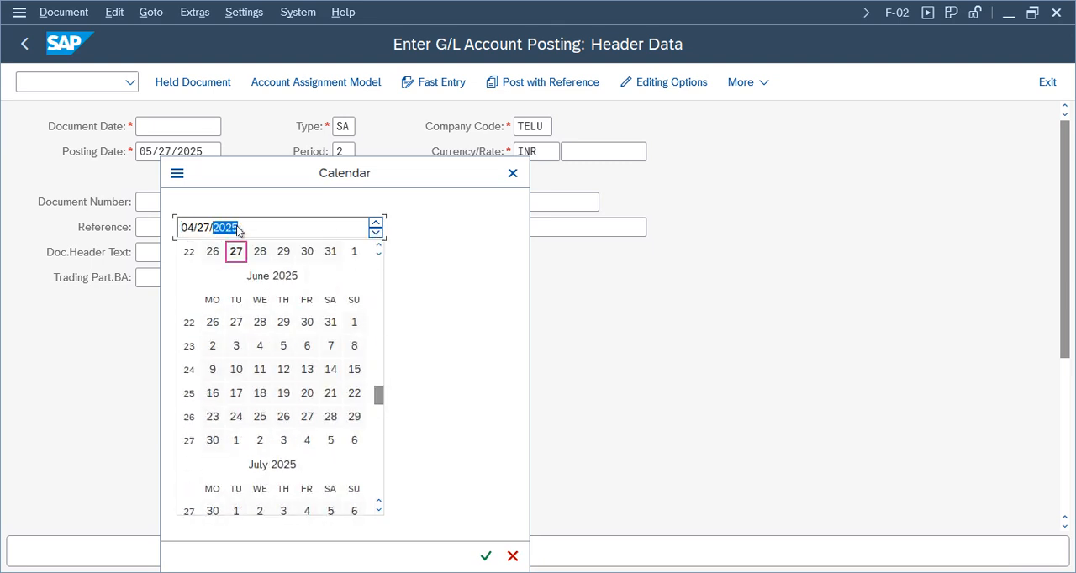
text(2026)
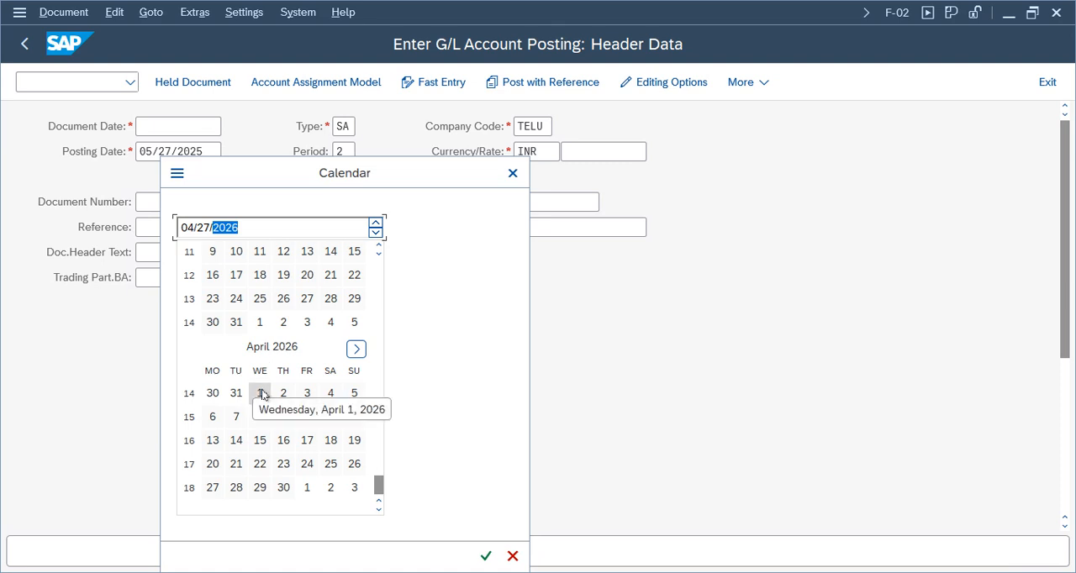
double_click(236, 323)
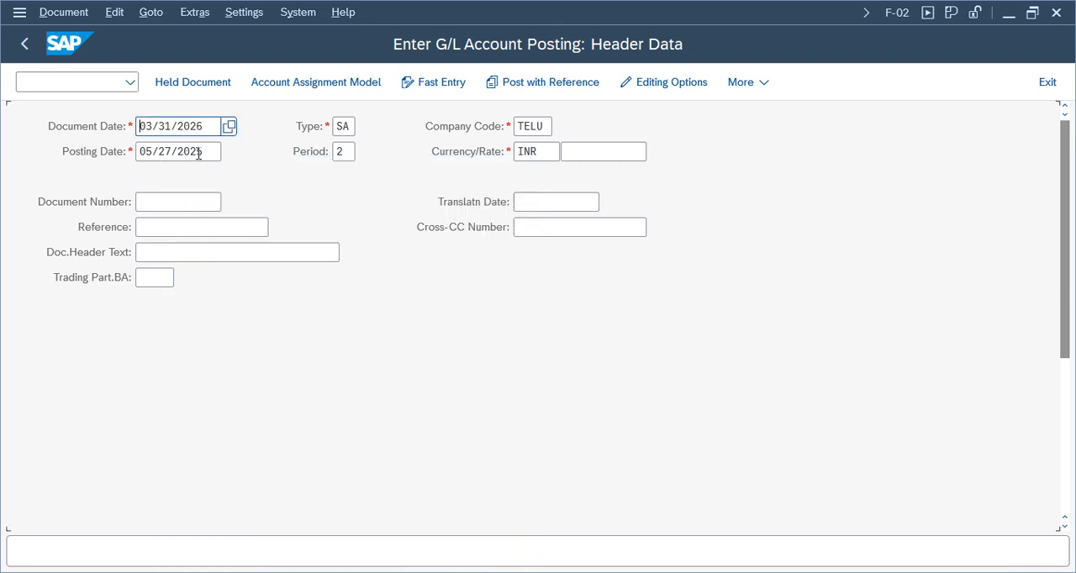
Replace the posting date with the document date, 03/31/2026.
drag(207, 151, 110, 150)
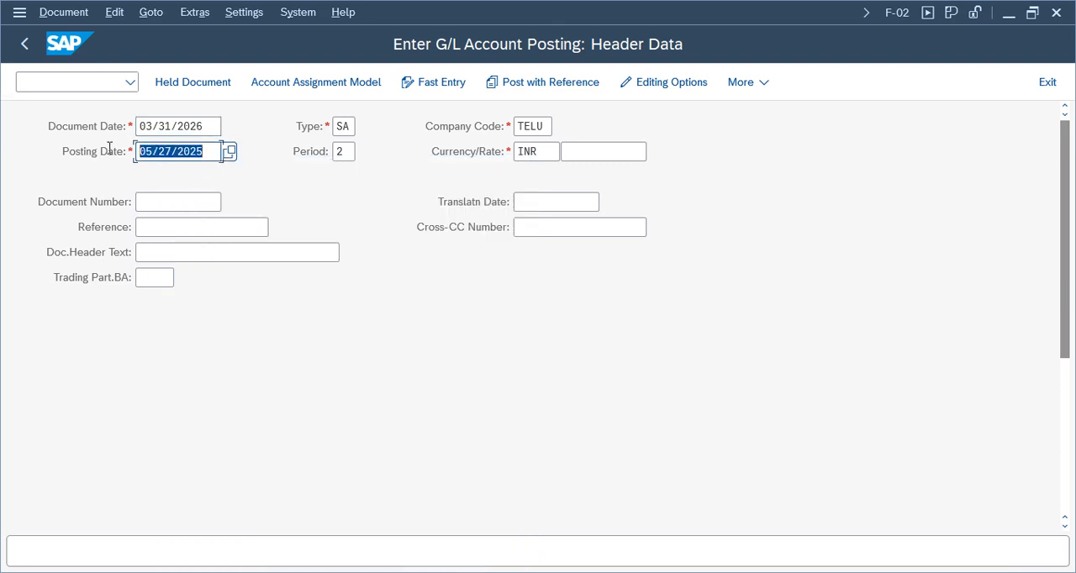
key(BackSpace)
drag(213, 126, 115, 120)
key(ctrl+c)
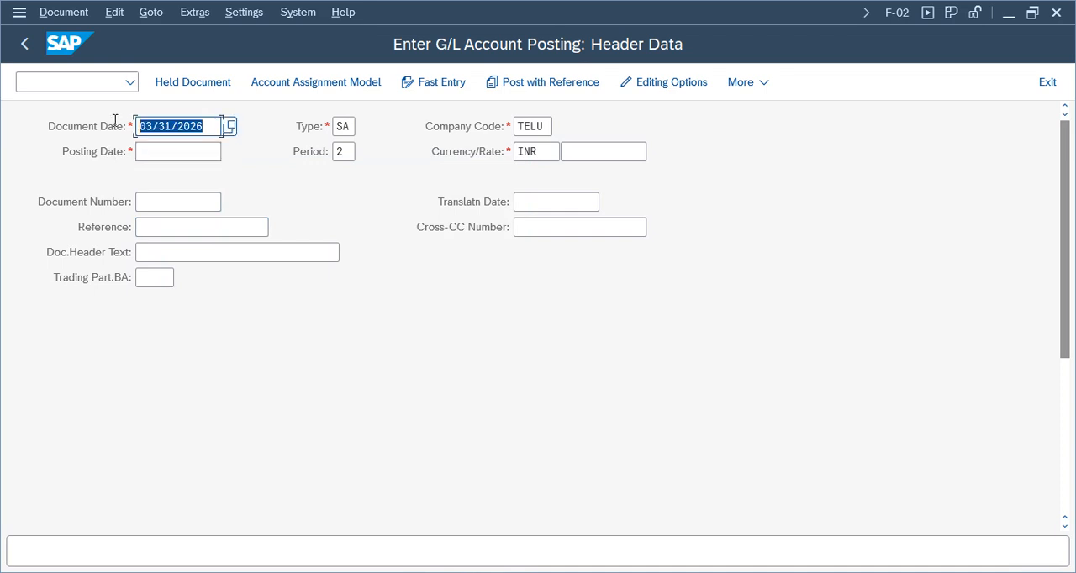
click(188, 148)
key(ctrl+v)
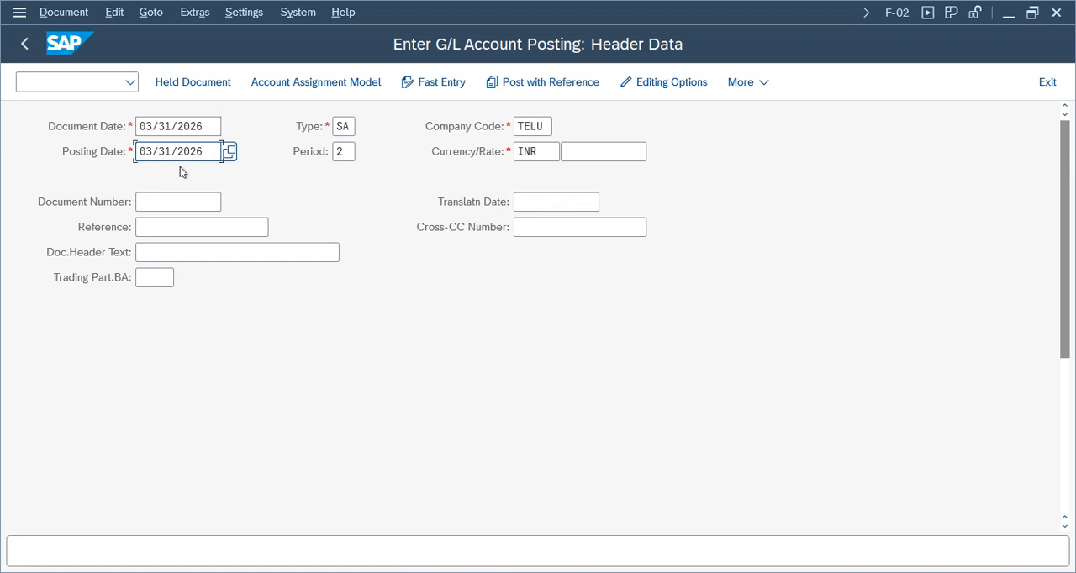
Set the posting period in the F-02 header to special period 13.
click(178, 127)
key(Tab)
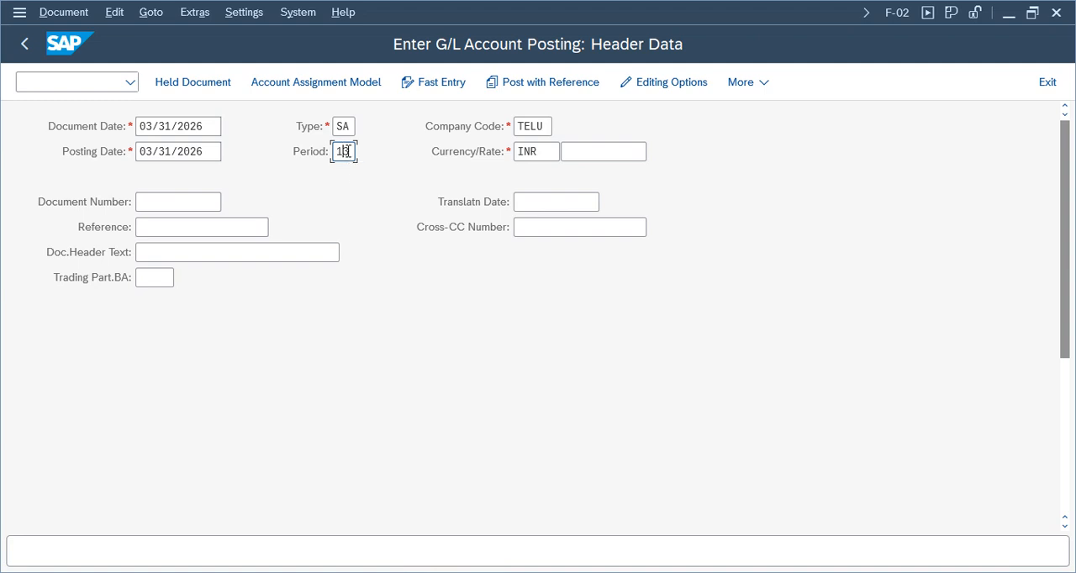
drag(351, 151, 335, 151)
click(348, 152)
click(185, 122)
click(165, 123)
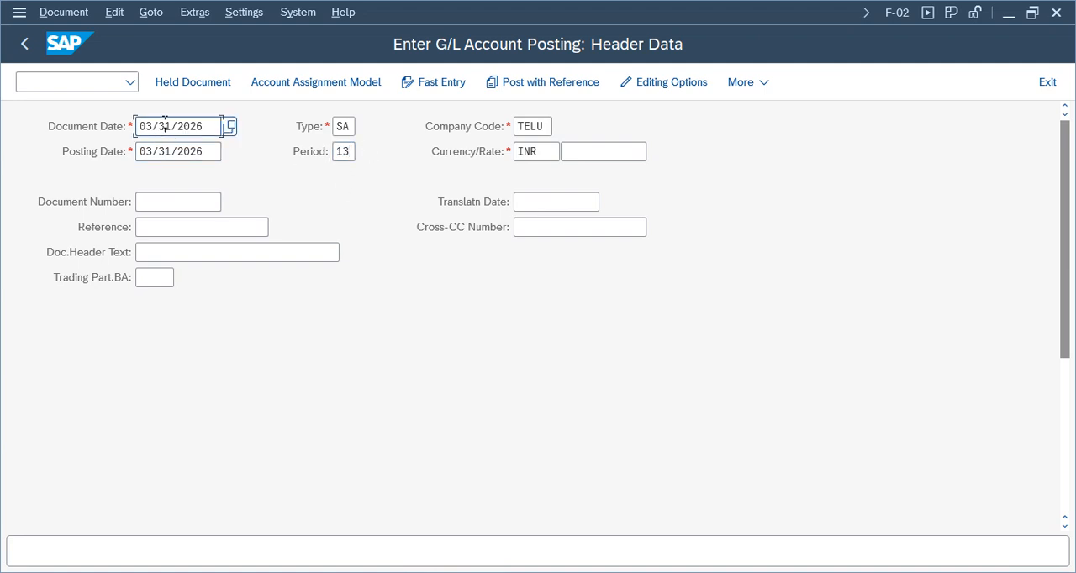
click(165, 152)
drag(111, 150, 99, 149)
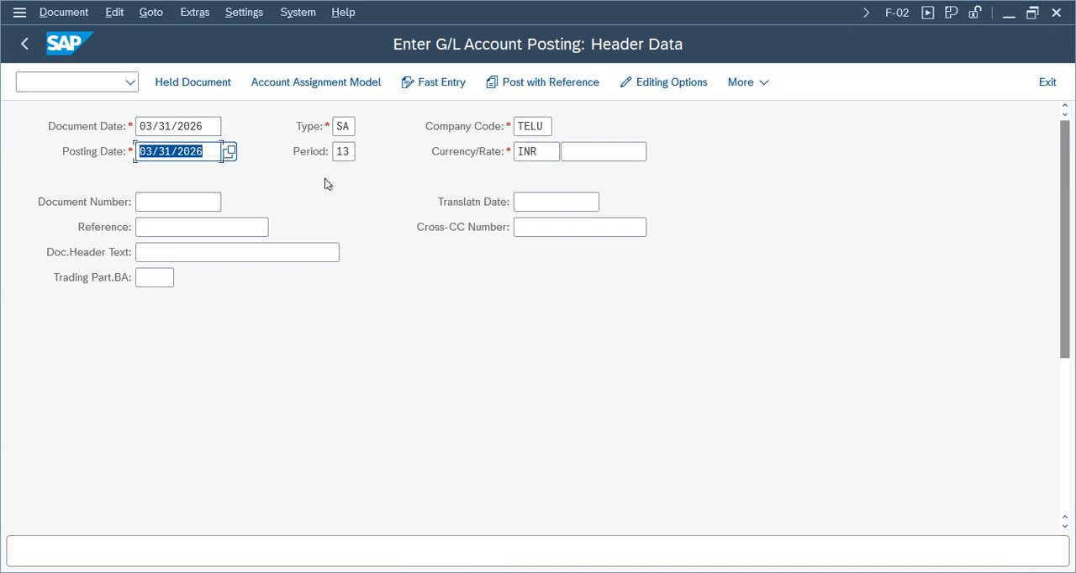
drag(352, 154, 305, 166)
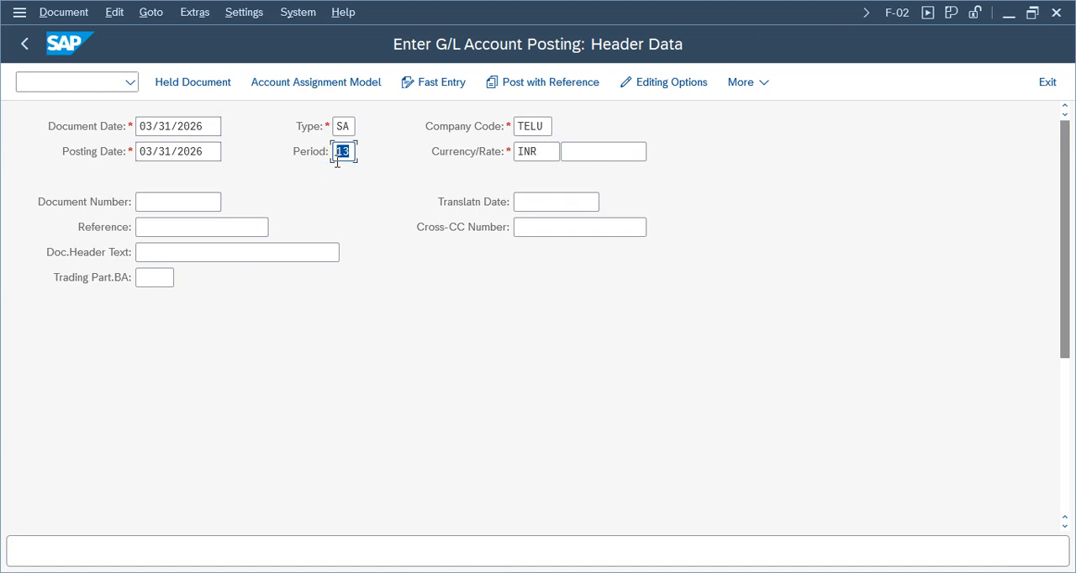
Enter Sp adj as the reference and sp adj as the document header text.
click(162, 228)
text(Sp adj)
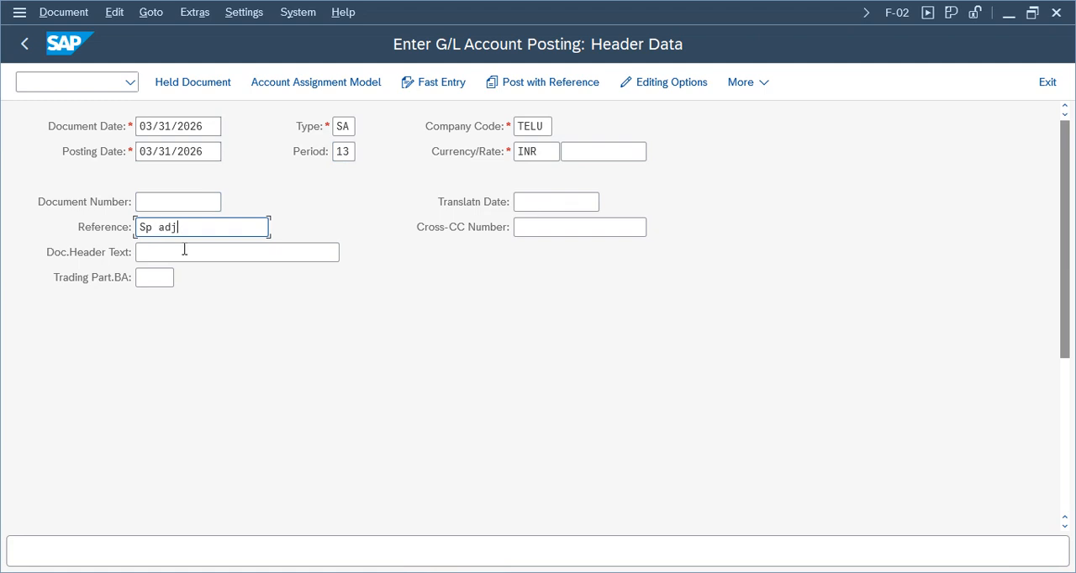
click(176, 253)
text(sp a)
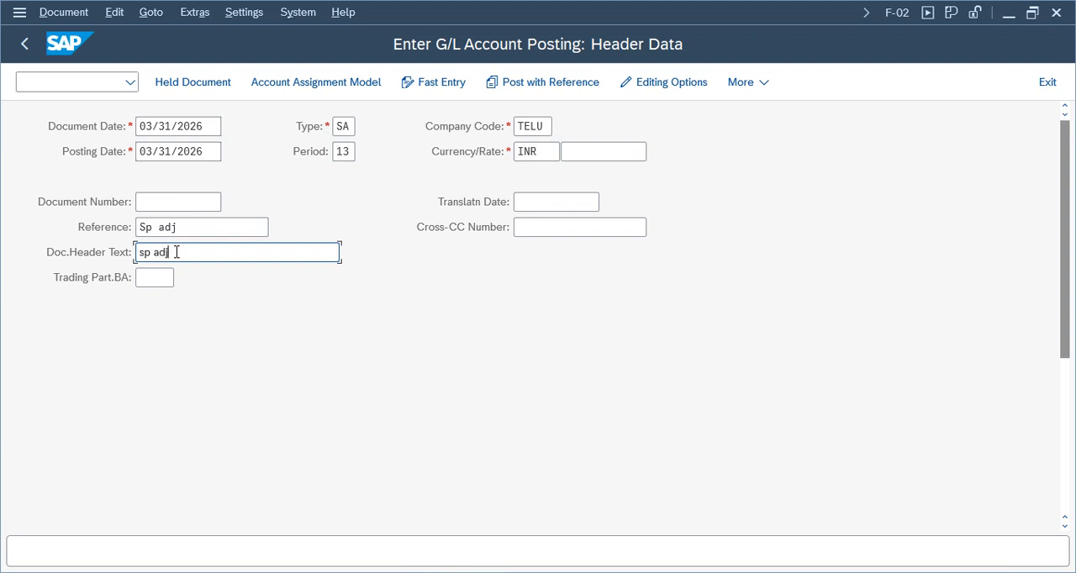
text(dj)
Try to use account 1000 with posting key 40 for the first line item, accepting the future document date.
scroll(56, 461, down, 5)
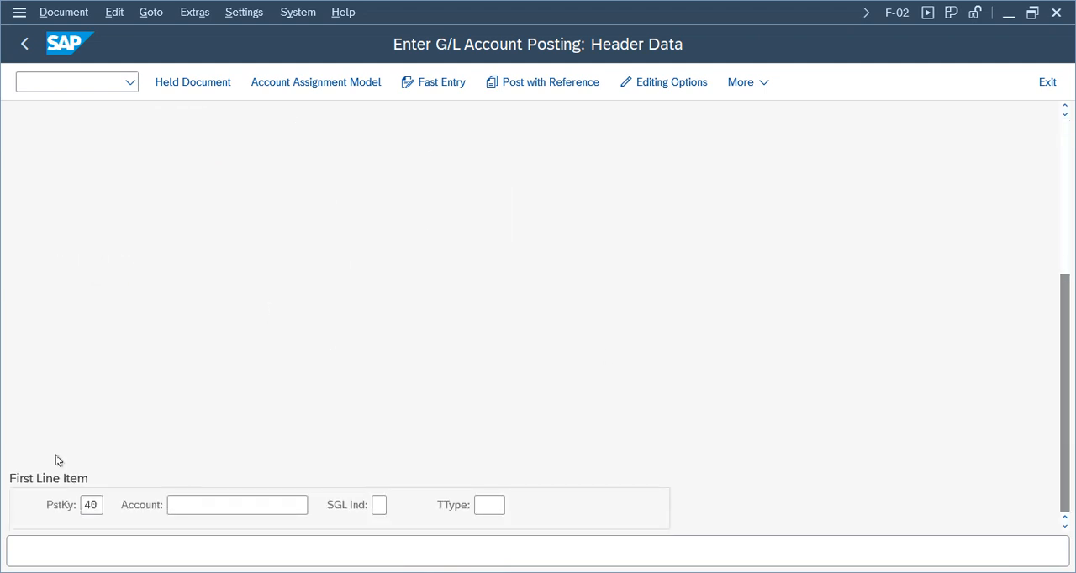
click(208, 513)
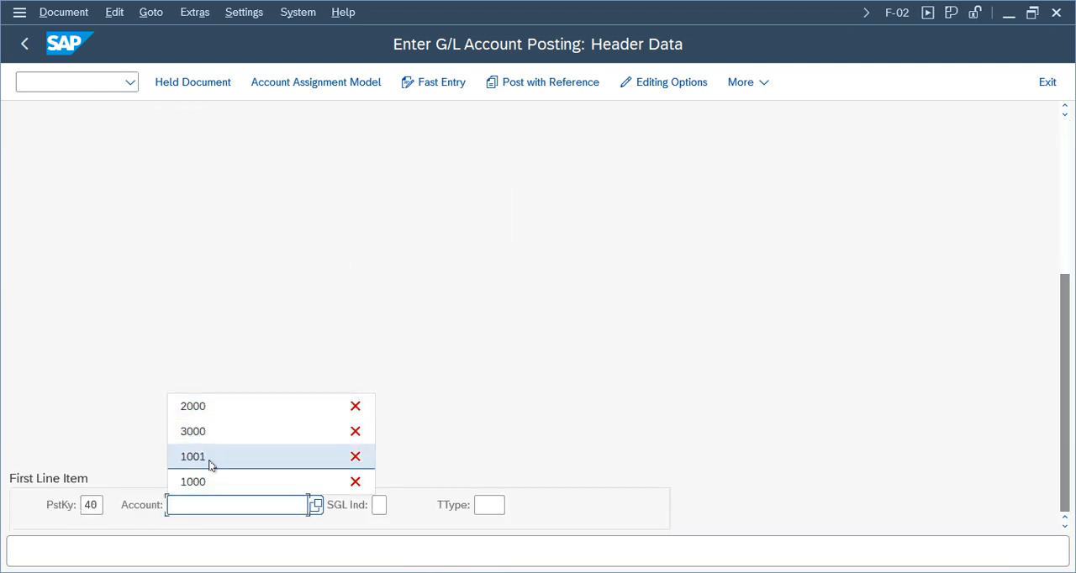
click(220, 460)
key(Return)
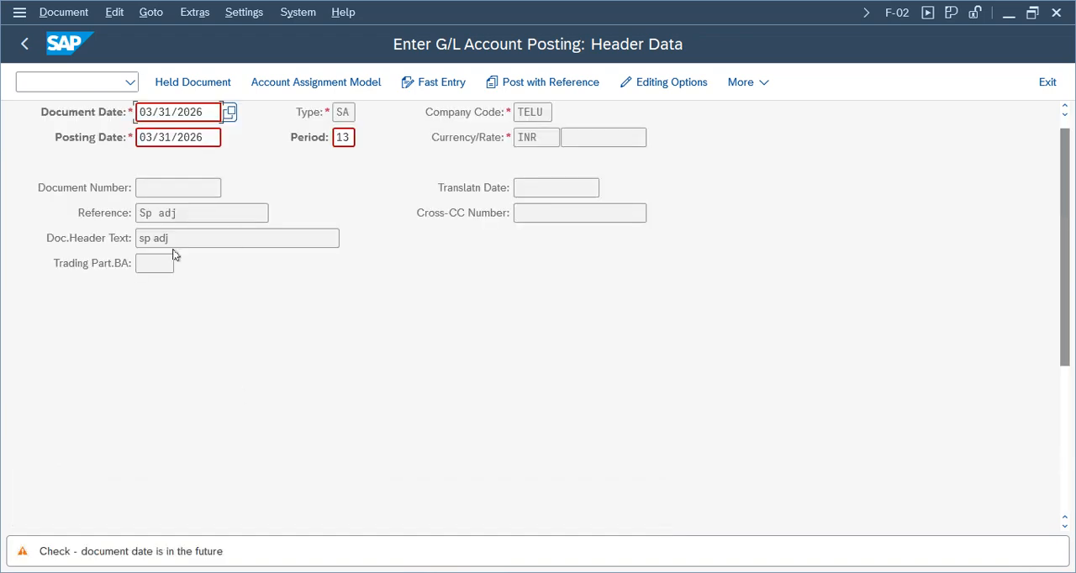
key(Return)
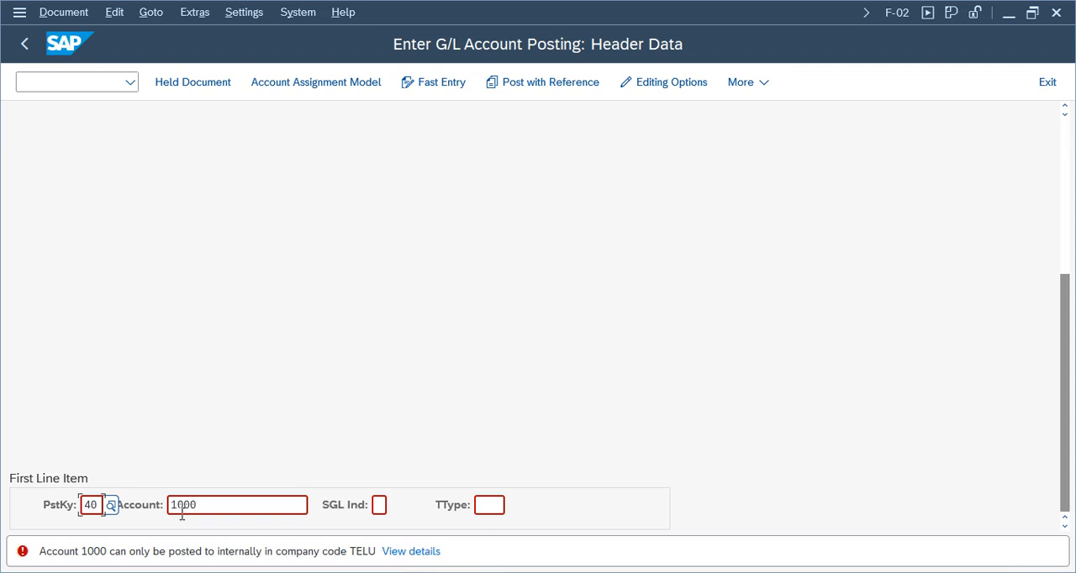
Change the first line item's account to 3000 and continue to its debit item details.
click(230, 504)
key(BackSpace)
key(BackSpace)
key(BackSpace)
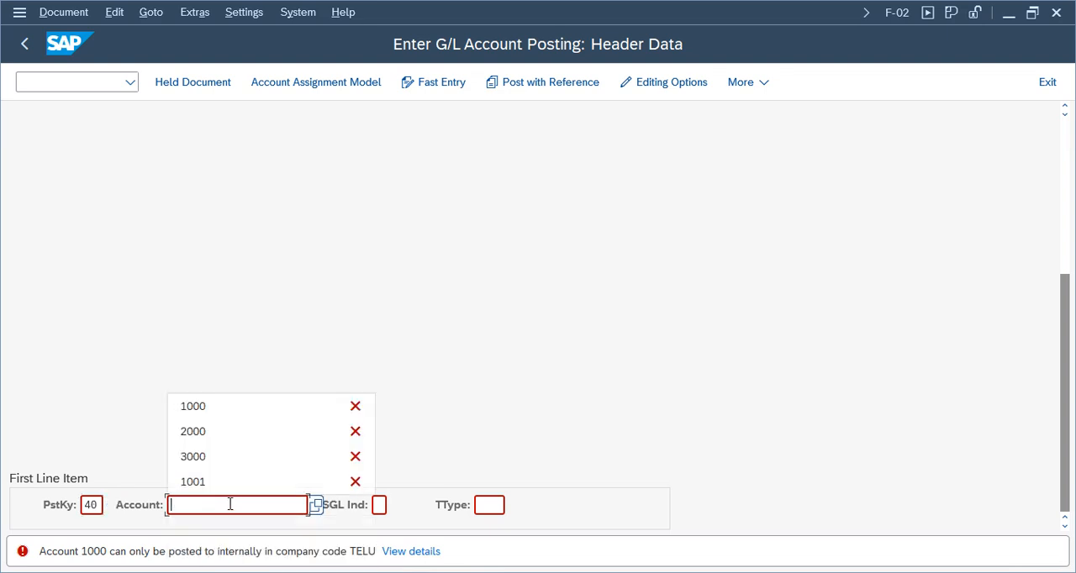
click(216, 461)
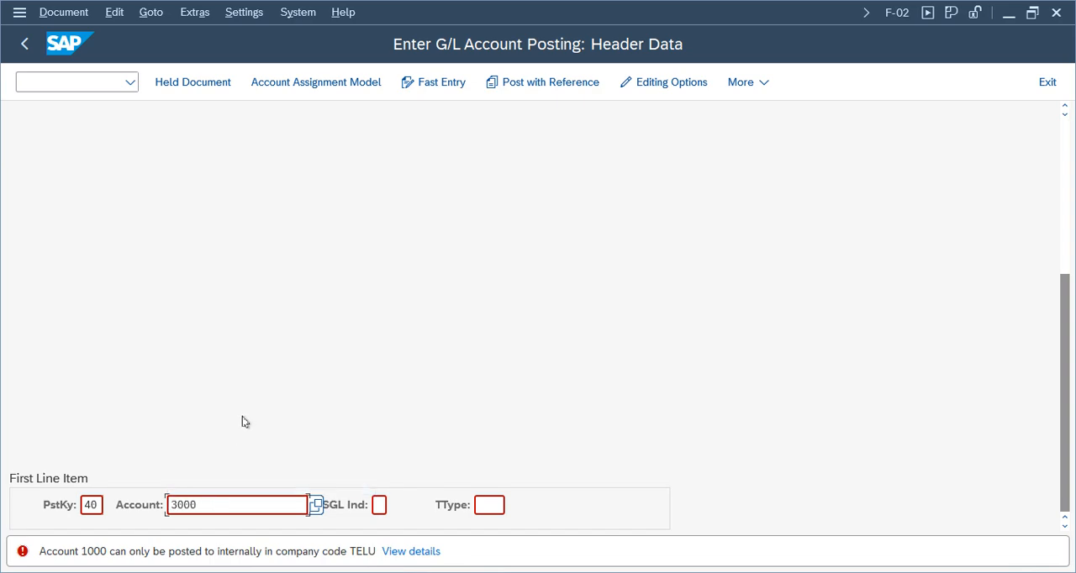
key(Return)
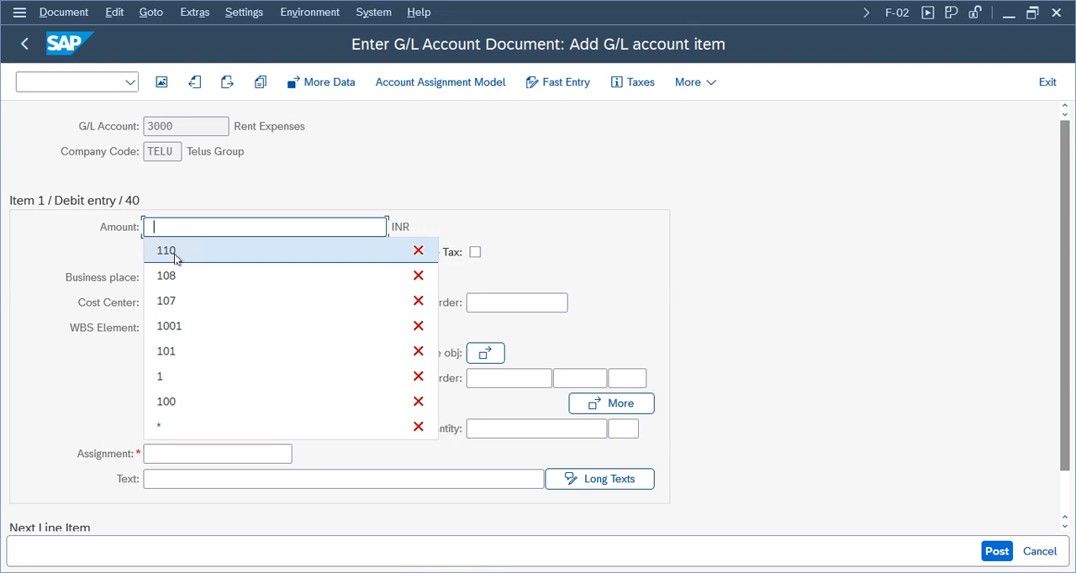
Enter amount 110, cost center 100100, assignment Test and text Text for the rent expenses debit item.
click(175, 258)
click(155, 303)
click(163, 326)
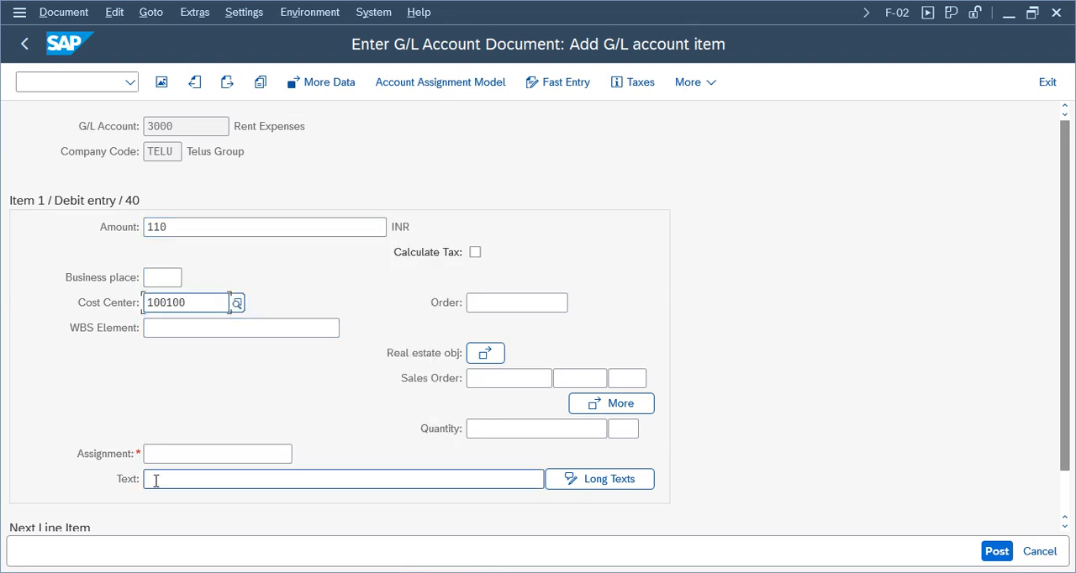
click(160, 454)
click(164, 480)
click(176, 481)
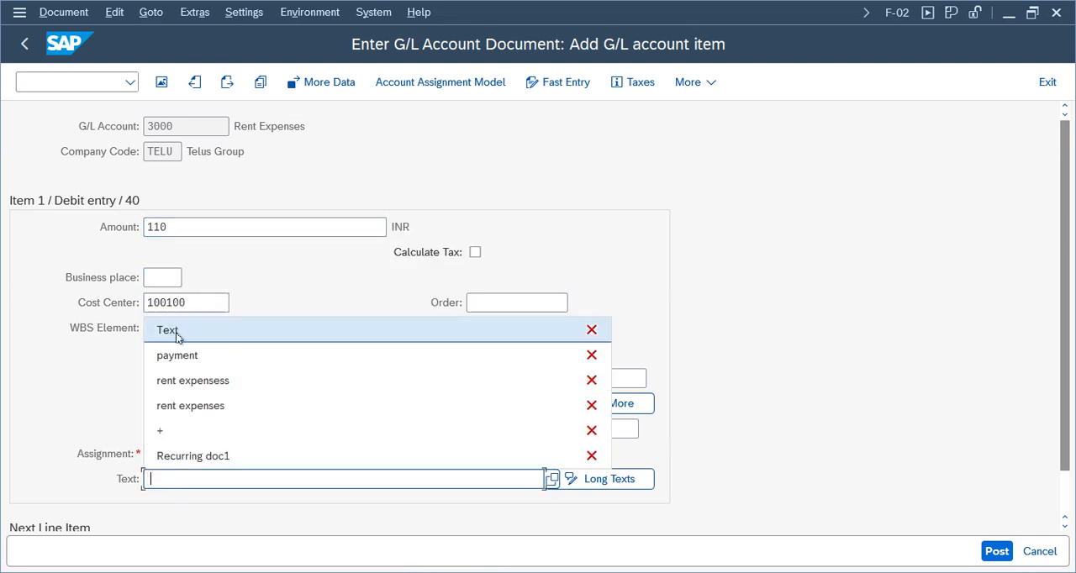
click(177, 334)
Set the next line item to posting key 50 with account 1001 and continue to its credit item details.
scroll(903, 415, down, 1)
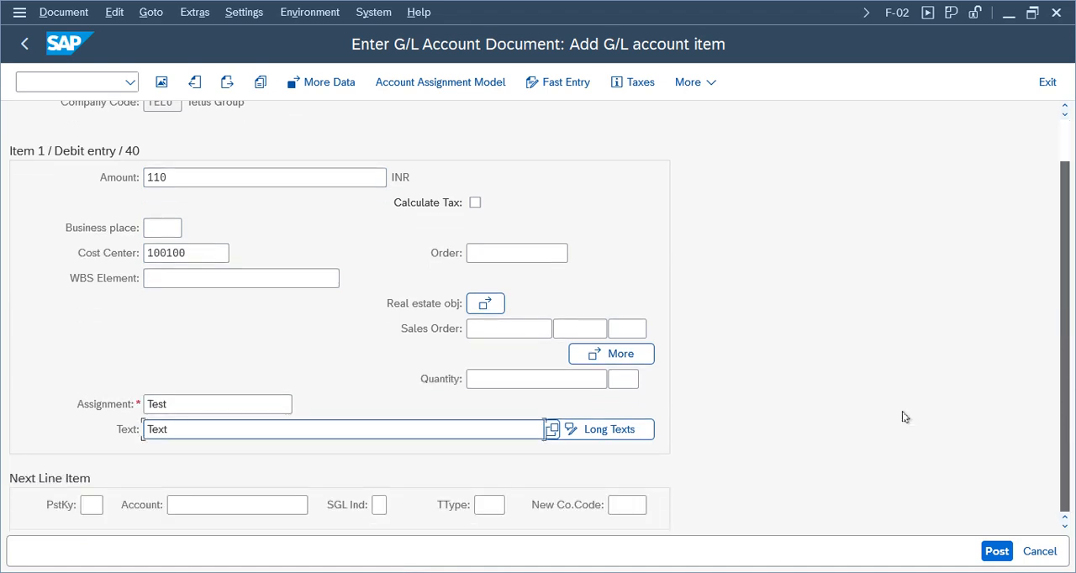
click(91, 504)
click(100, 553)
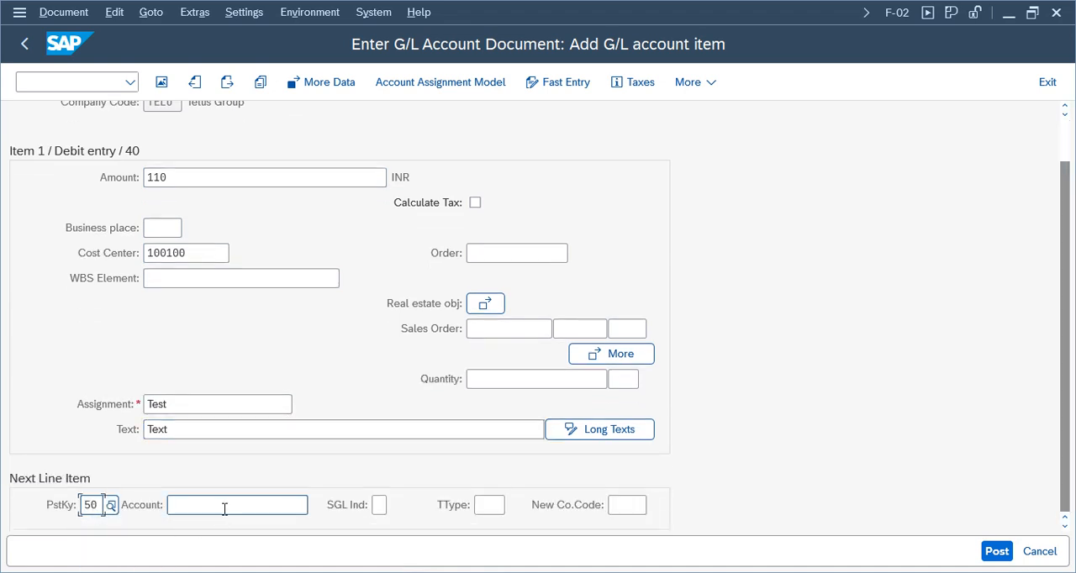
click(240, 505)
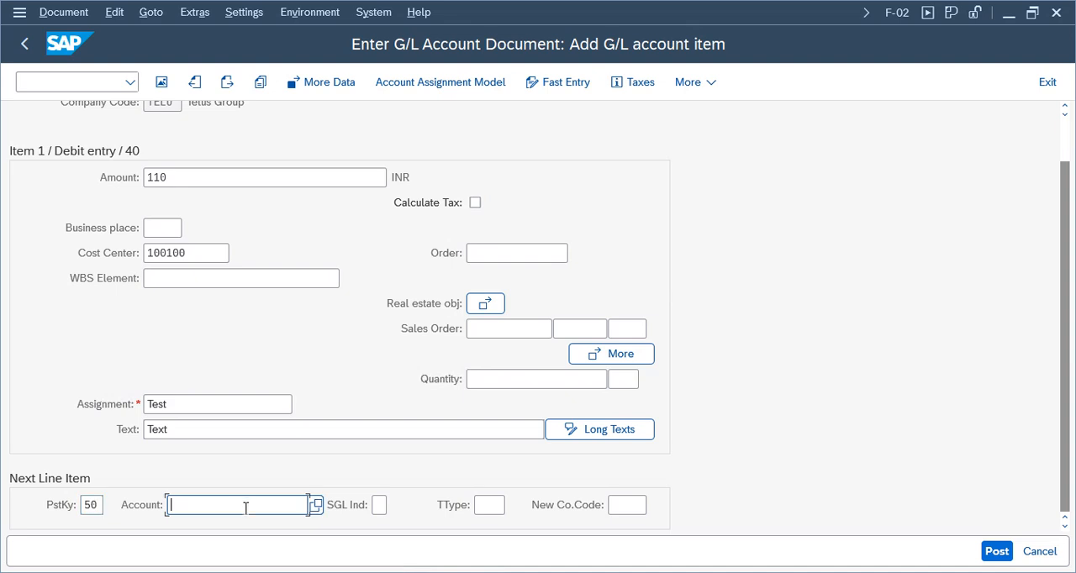
click(245, 507)
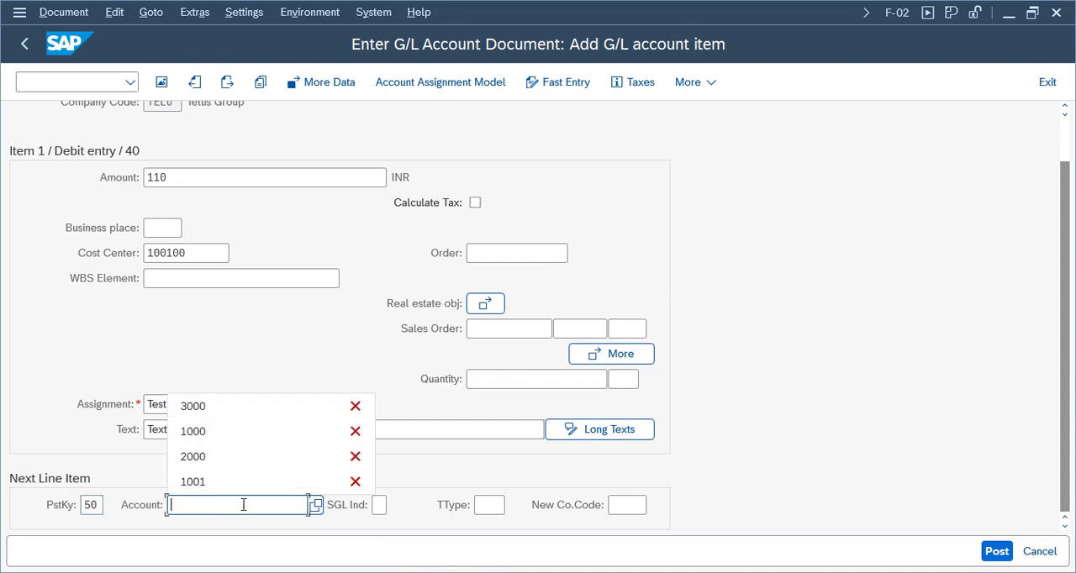
click(204, 485)
key(Return)
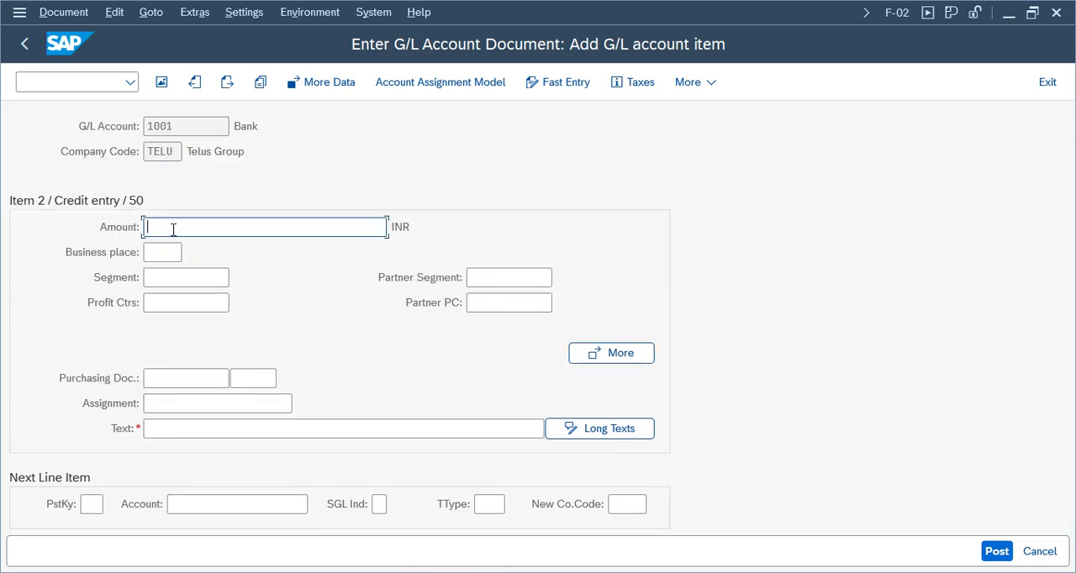
Enter amount 110 and text Text for the bank credit item and confirm the entries.
click(173, 228)
click(164, 248)
click(168, 430)
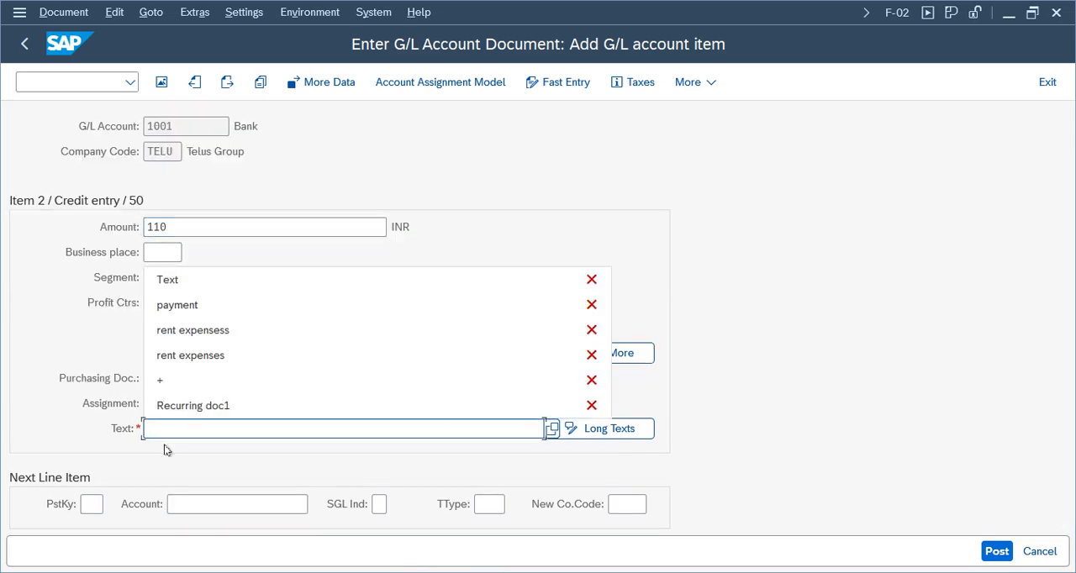
click(168, 280)
key(Return)
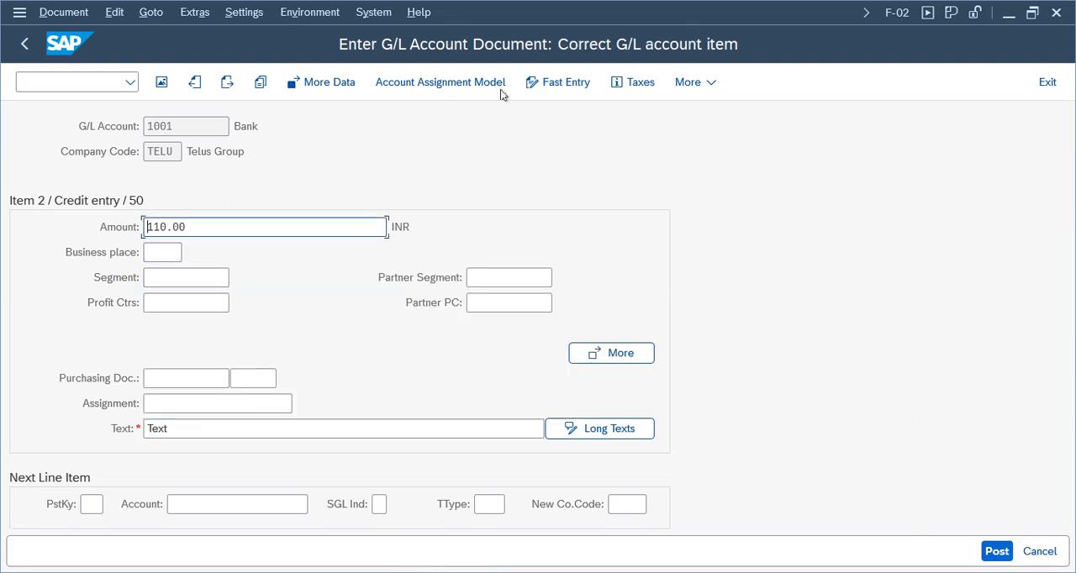
Simulate the document to check its posting date and period, and post it.
click(57, 12)
click(80, 111)
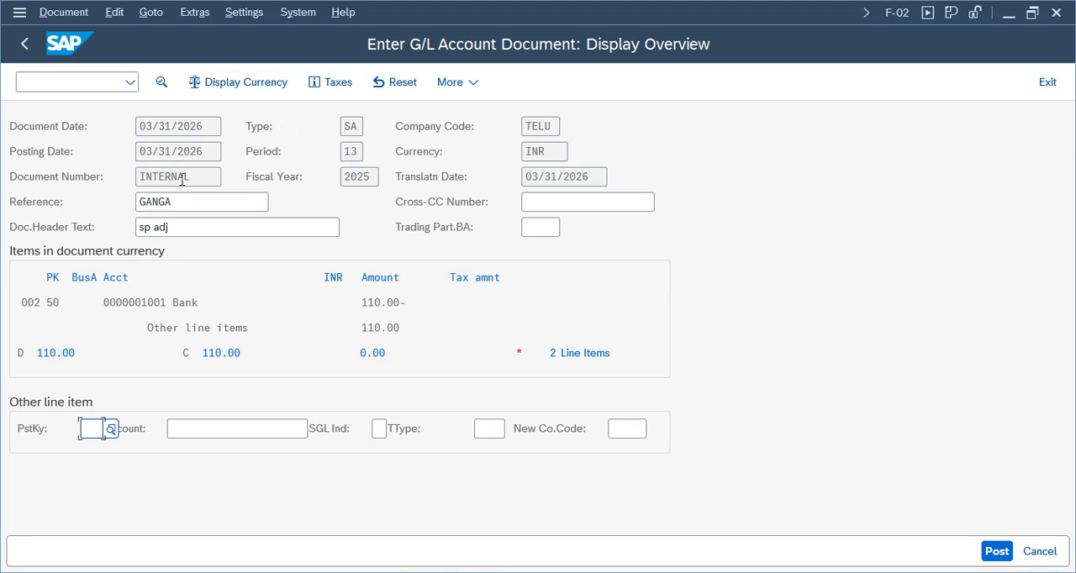
drag(209, 152, 112, 152)
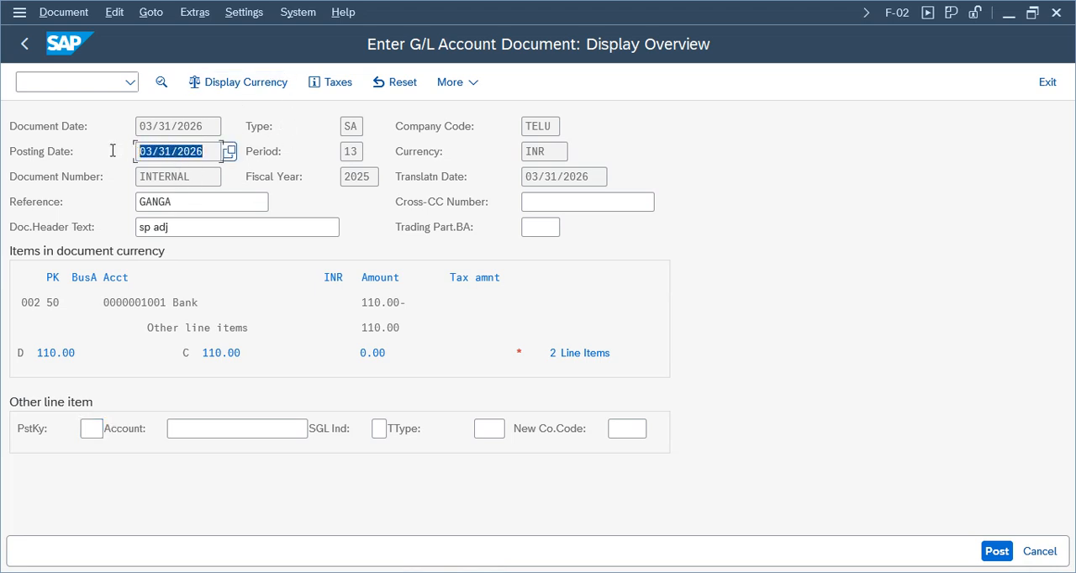
drag(209, 152, 95, 148)
click(359, 151)
drag(357, 150, 350, 175)
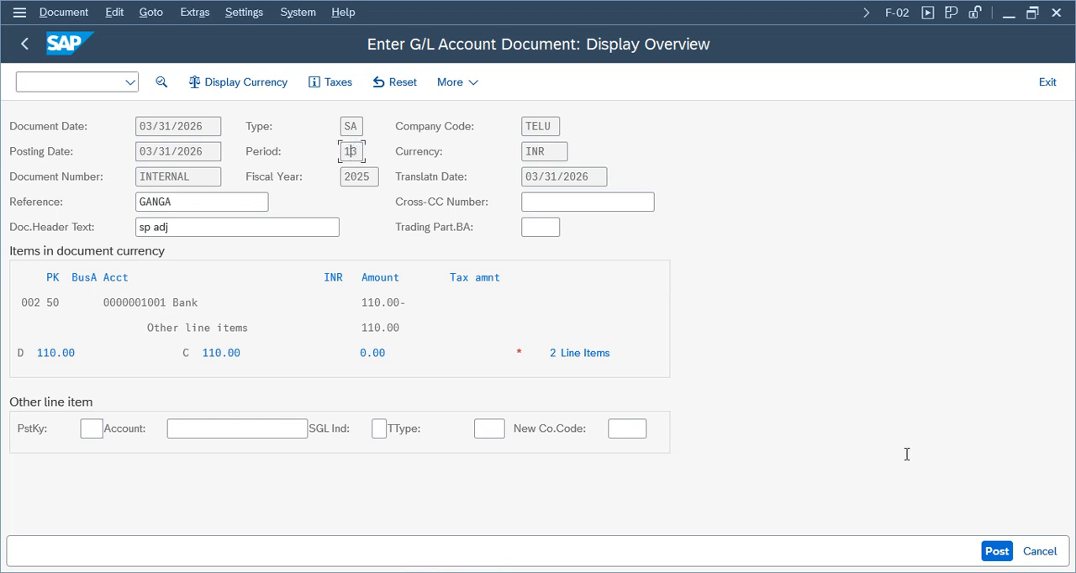
click(995, 552)
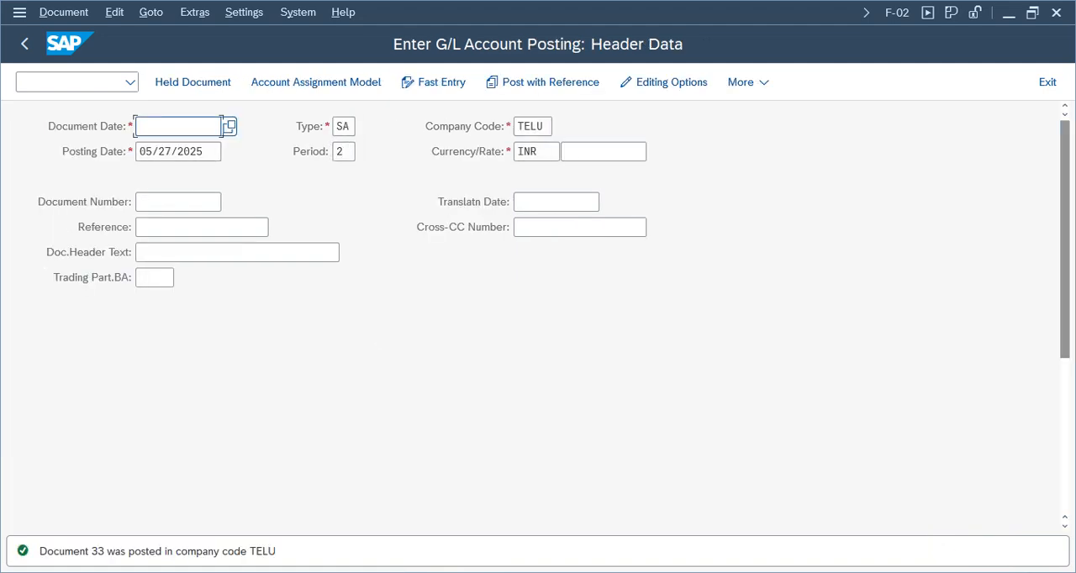
Display the posted document and check its period and bank line item.
click(82, 17)
click(114, 58)
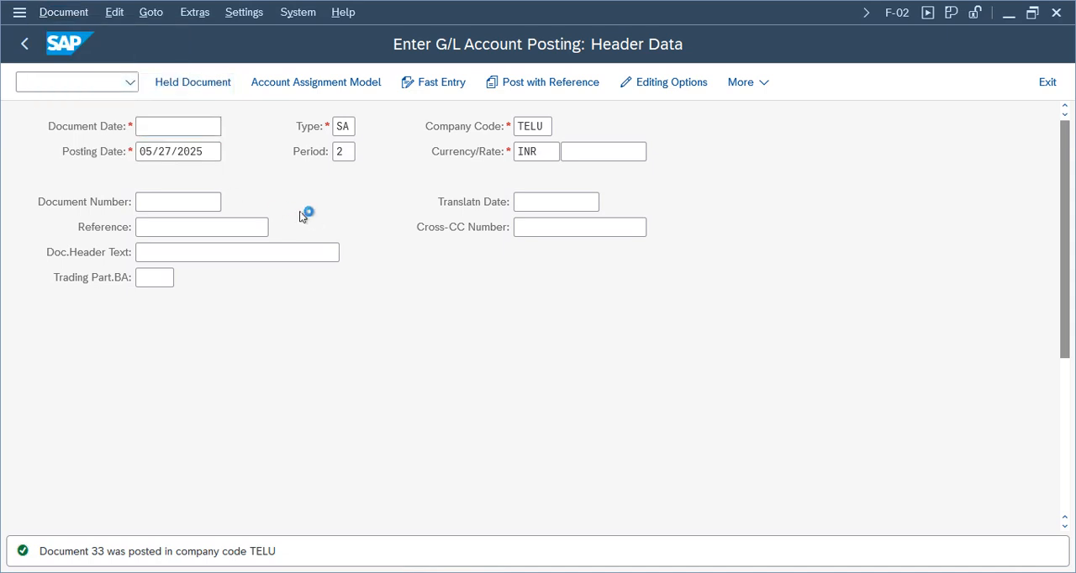
double_click(642, 177)
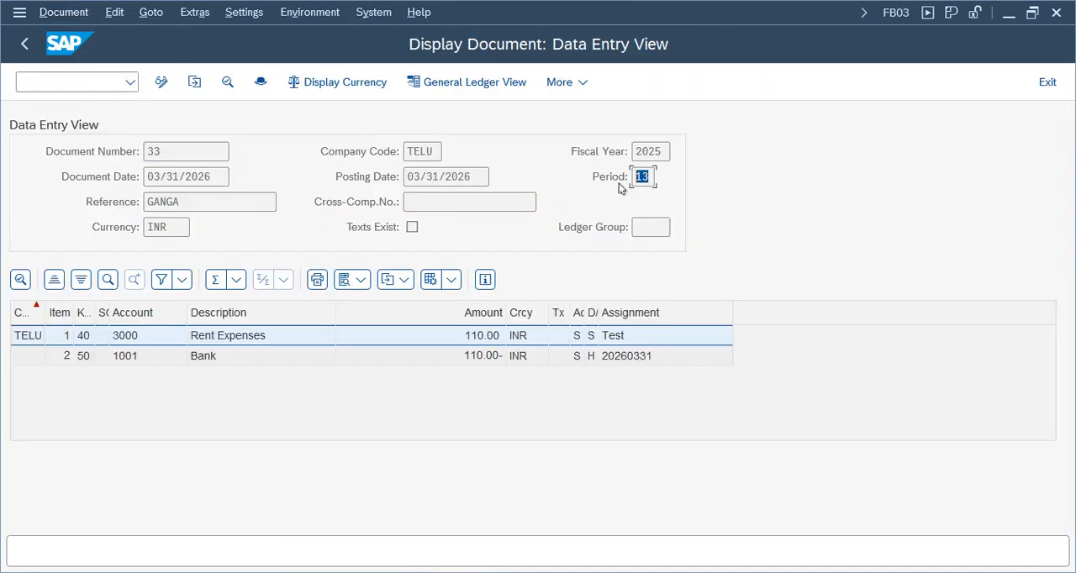
click(202, 357)
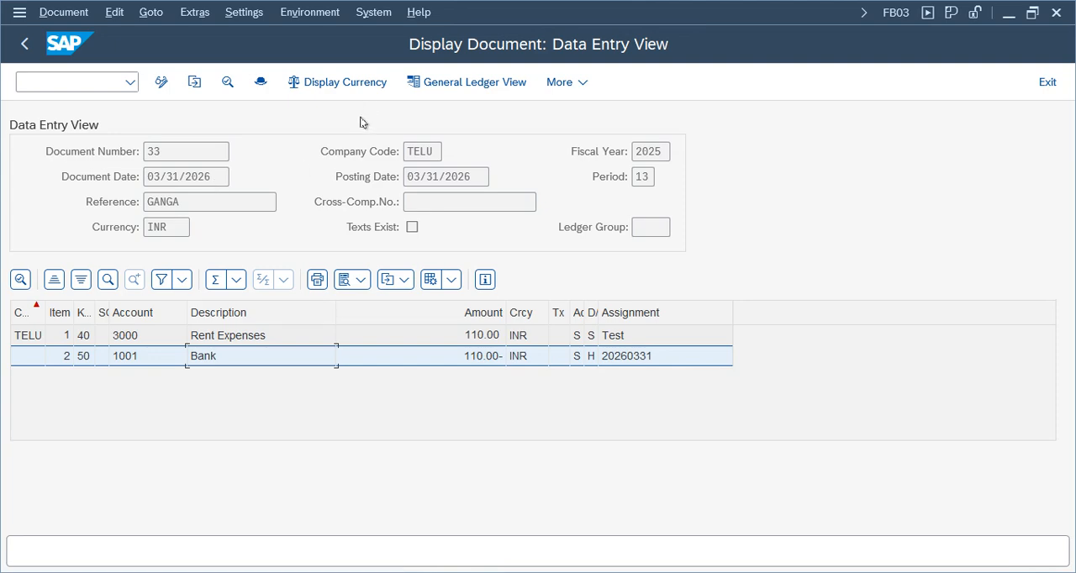
Switch to the Google Sheets notes and review the Special Periods rows on the Configuration Settings sheet.
mouse_move(569, 6)
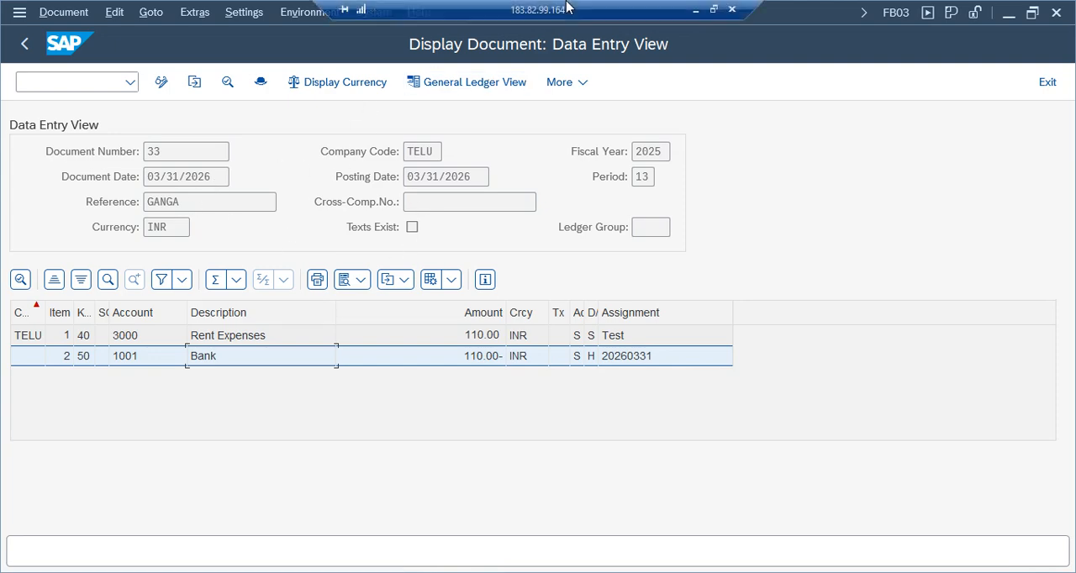
click(695, 14)
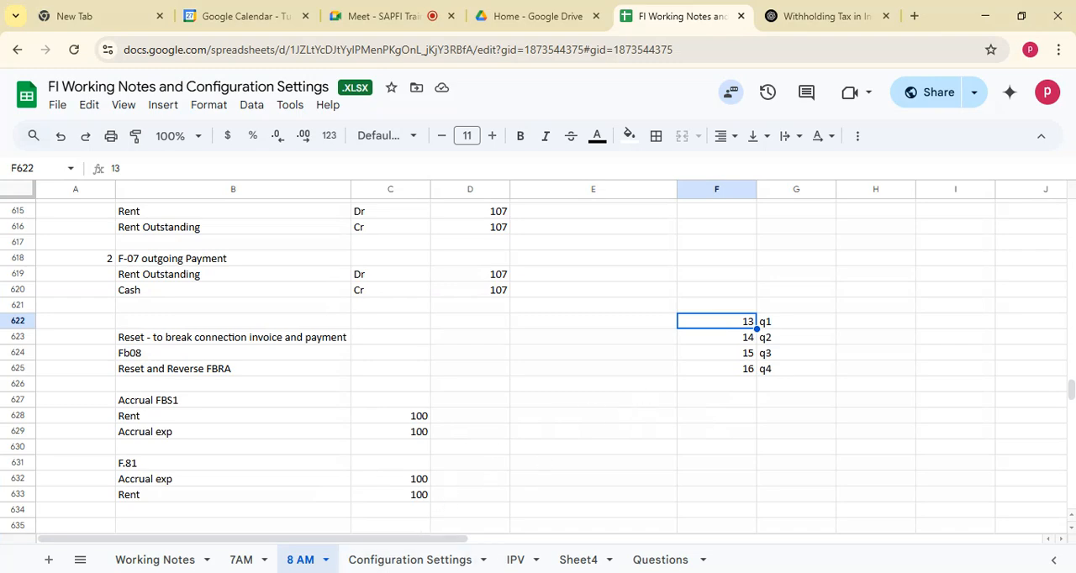
click(409, 560)
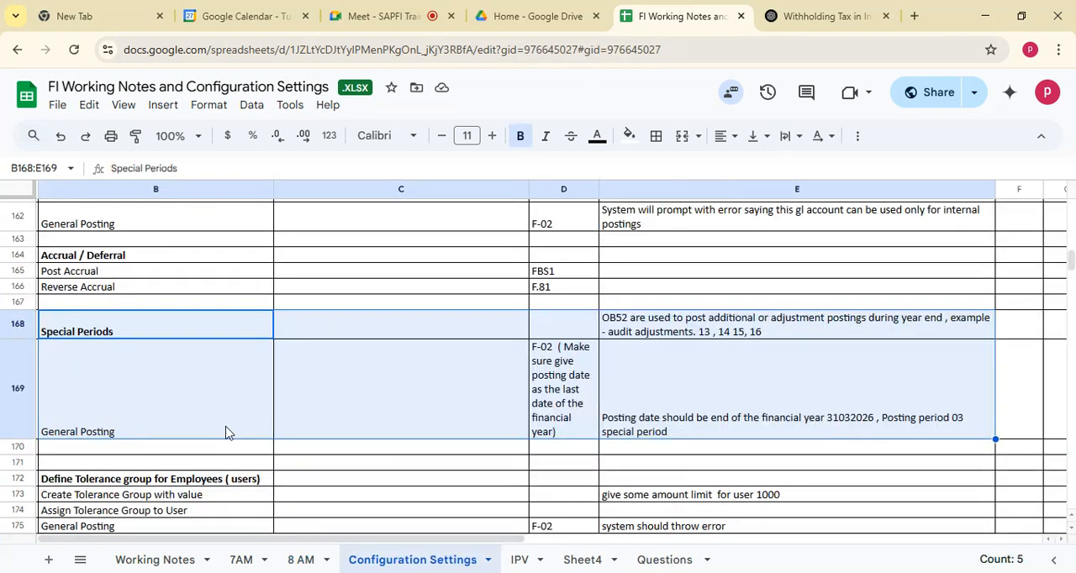
click(116, 387)
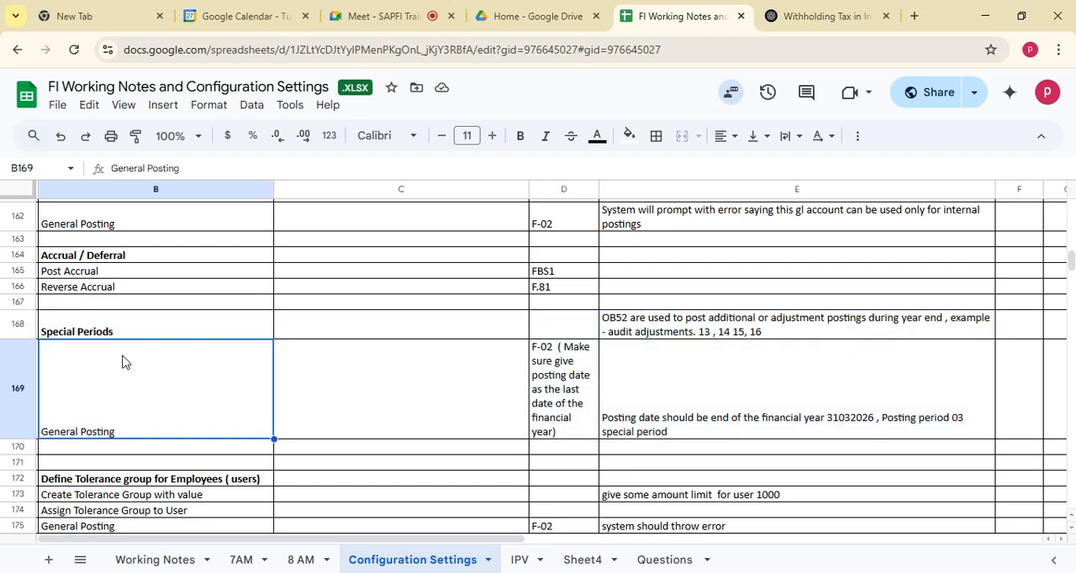
click(95, 331)
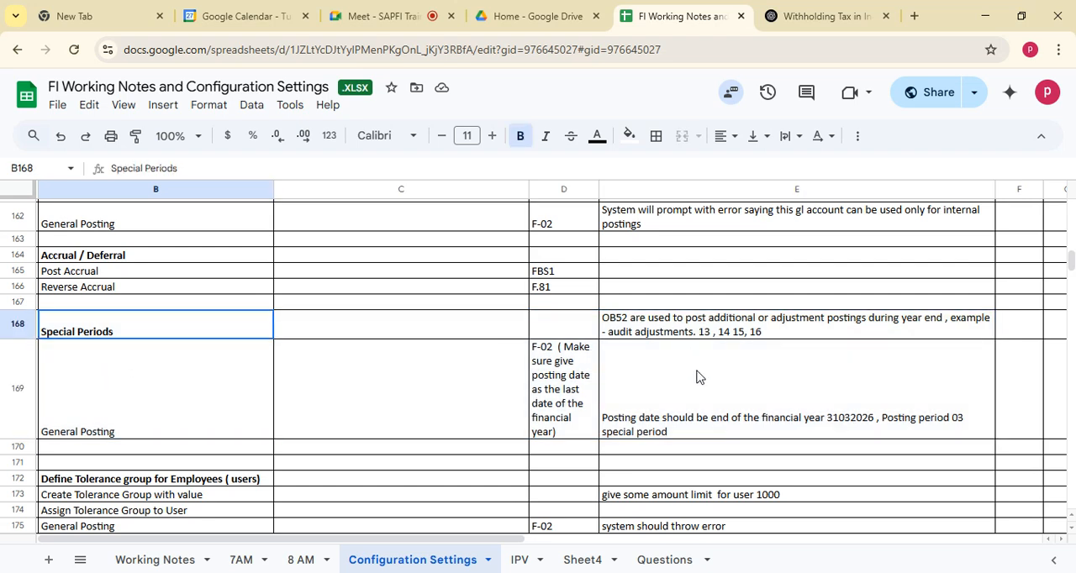
shift+click(709, 422)
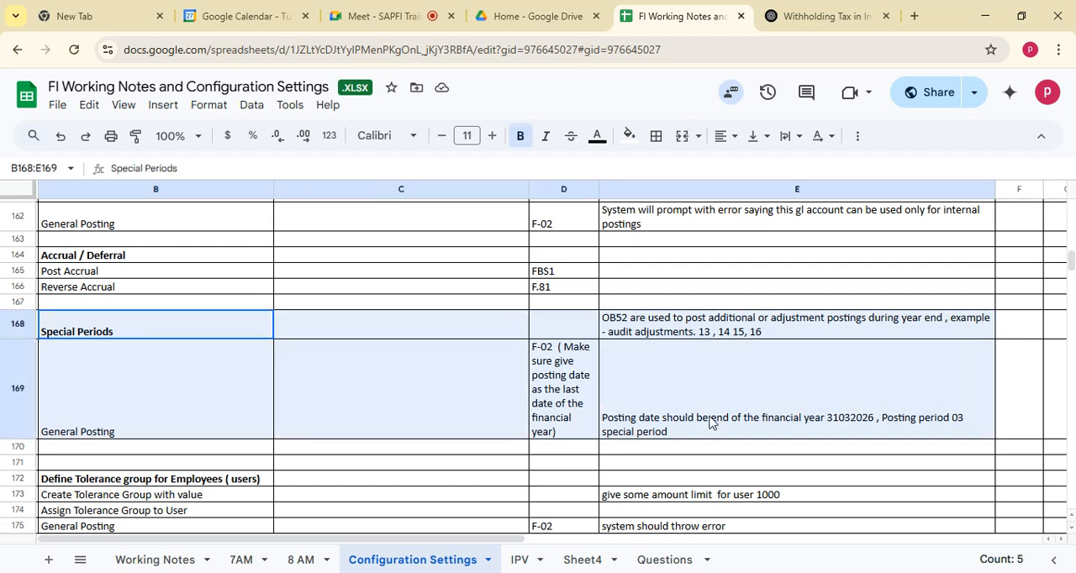
Review the Define Tolerance group for Employees (users) section of the notes and switch back to SAP.
click(92, 484)
key(Down)
key(Down)
key(Down)
key(Down)
key(Down)
key(Down)
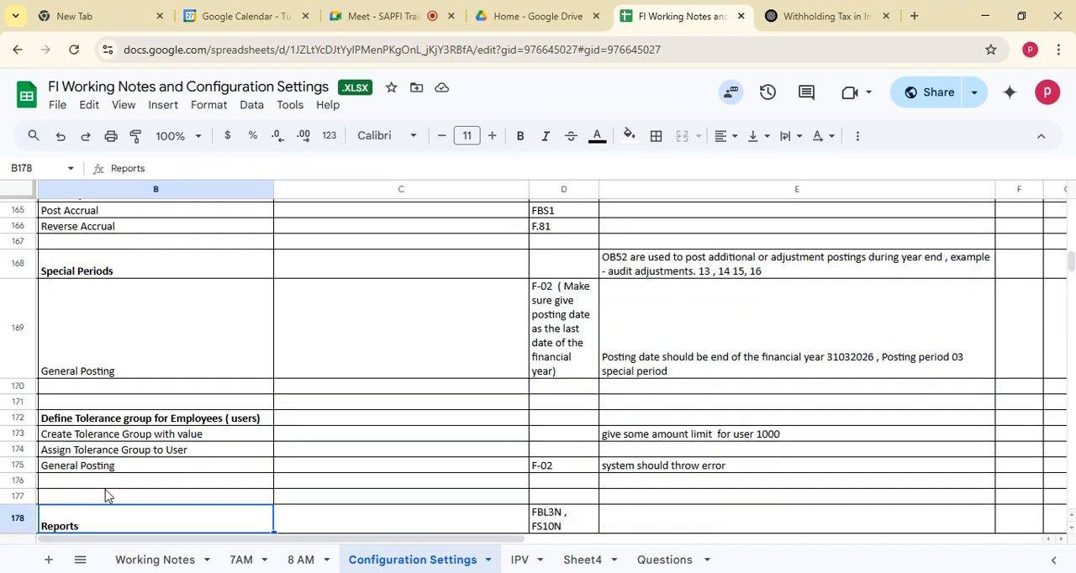
key(Down)
click(157, 404)
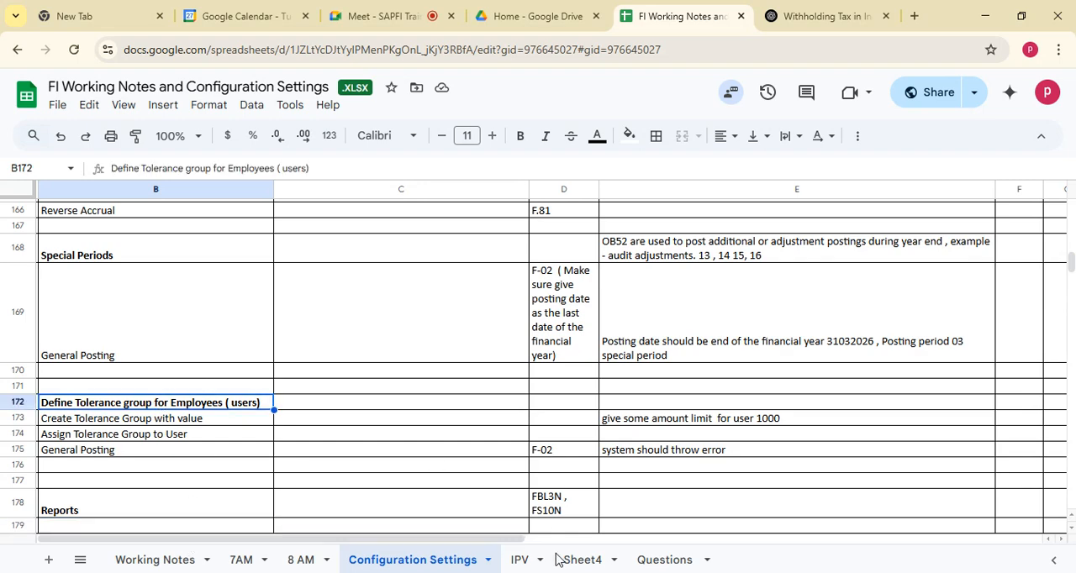
click(561, 572)
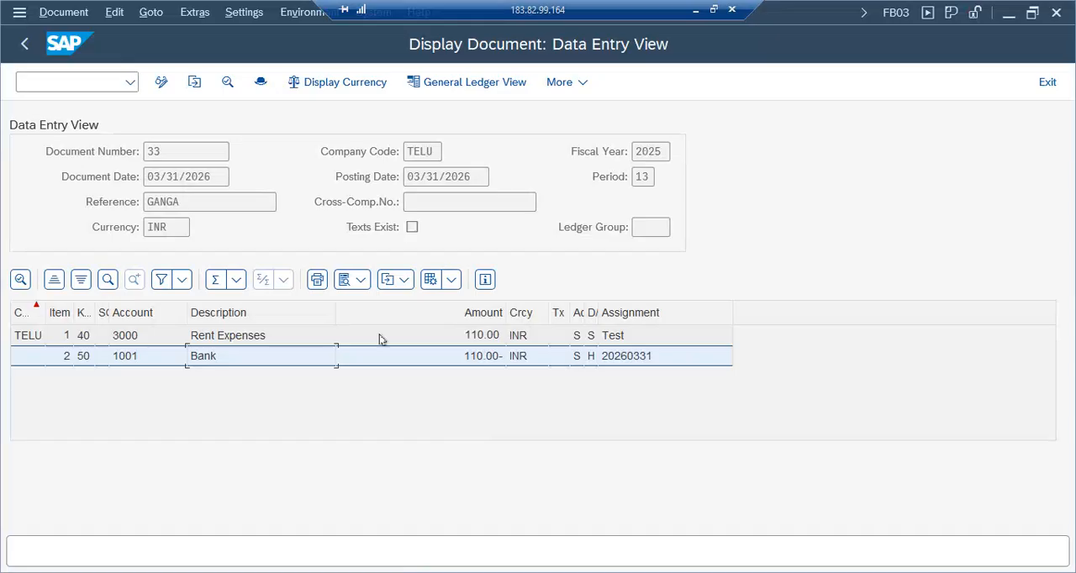
Exit the document display and F-02, and open the SAP Reference IMG through transaction SPRO.
click(1047, 83)
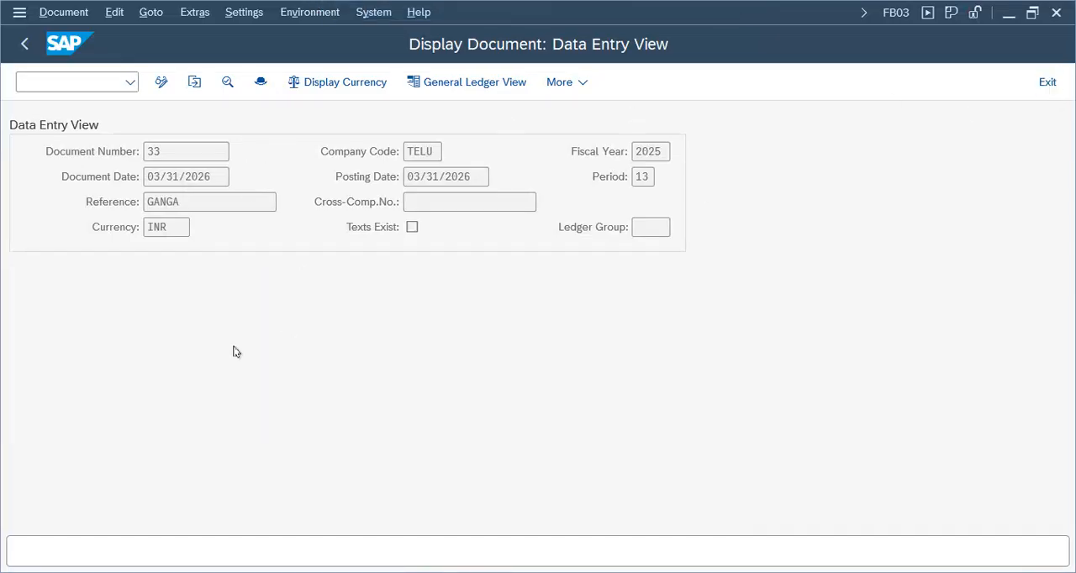
click(1047, 82)
click(336, 444)
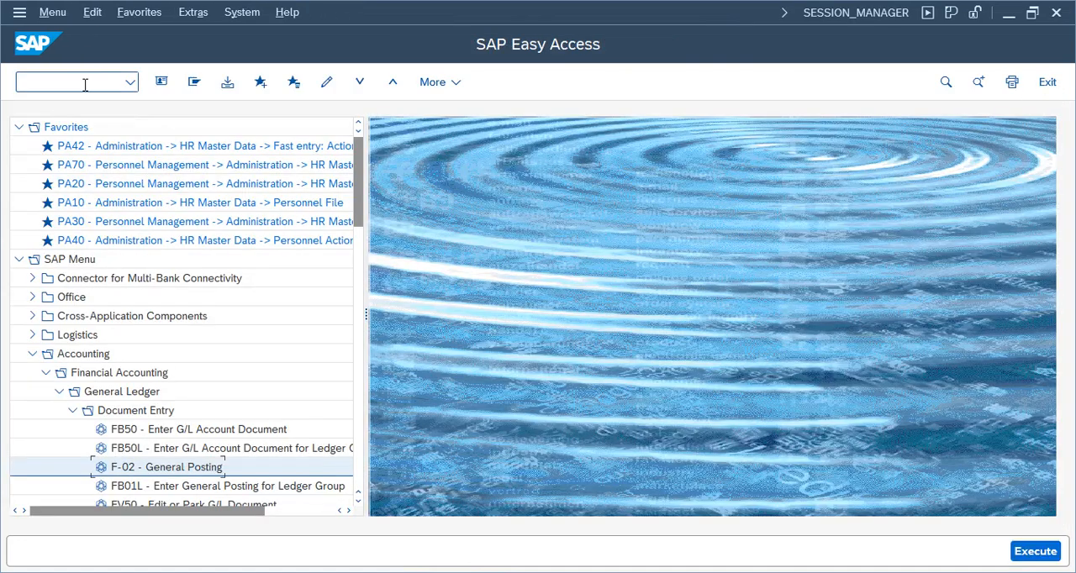
key(Return)
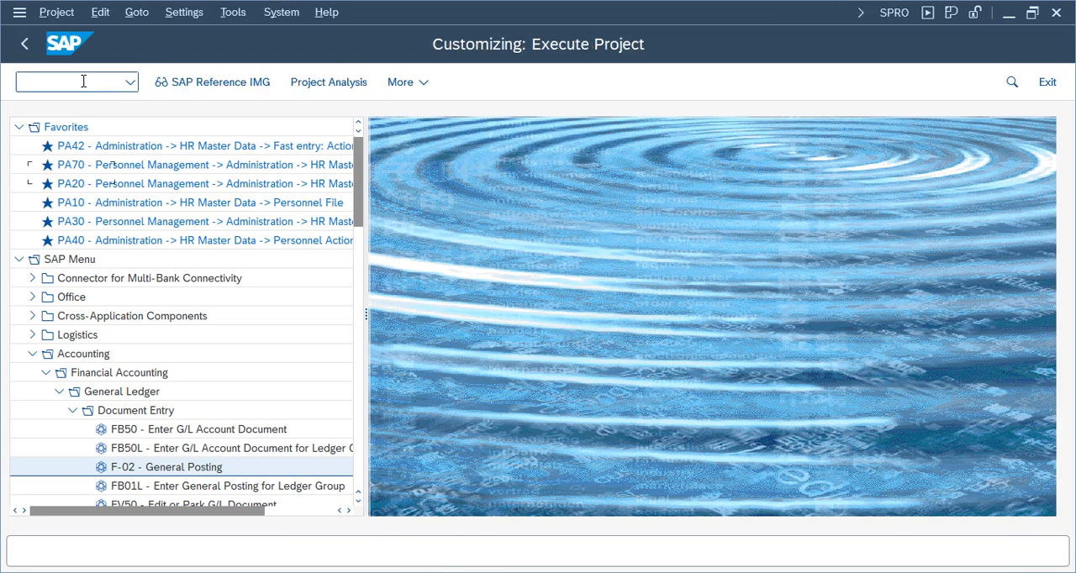
click(205, 84)
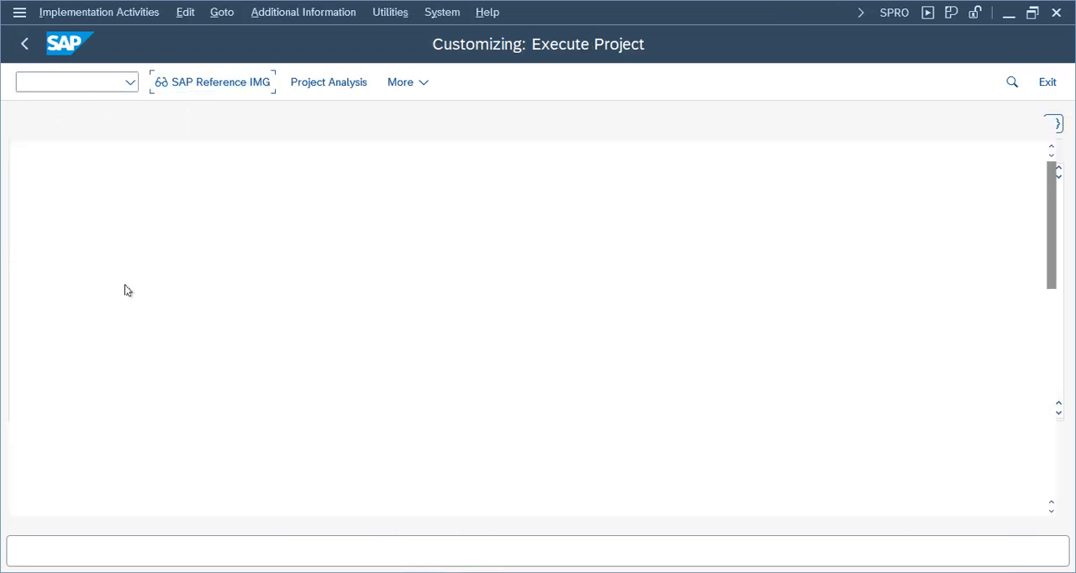
Open the Define Tolerance Groups for G/L Accounts activity in Clearing Differences, within General Ledger Accounting's Business Transactions and Open Item Clearing.
click(54, 321)
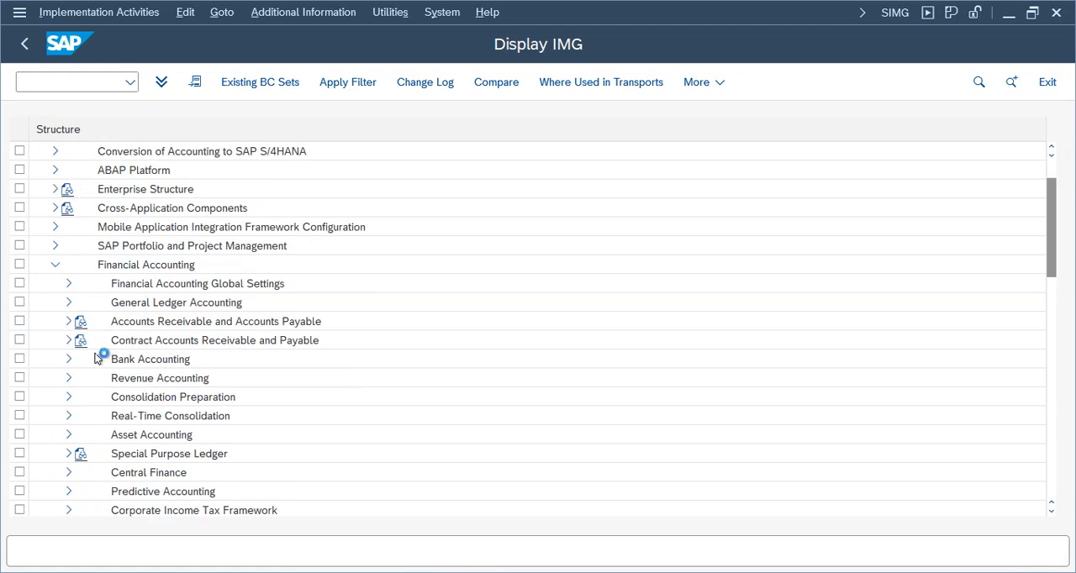
click(68, 303)
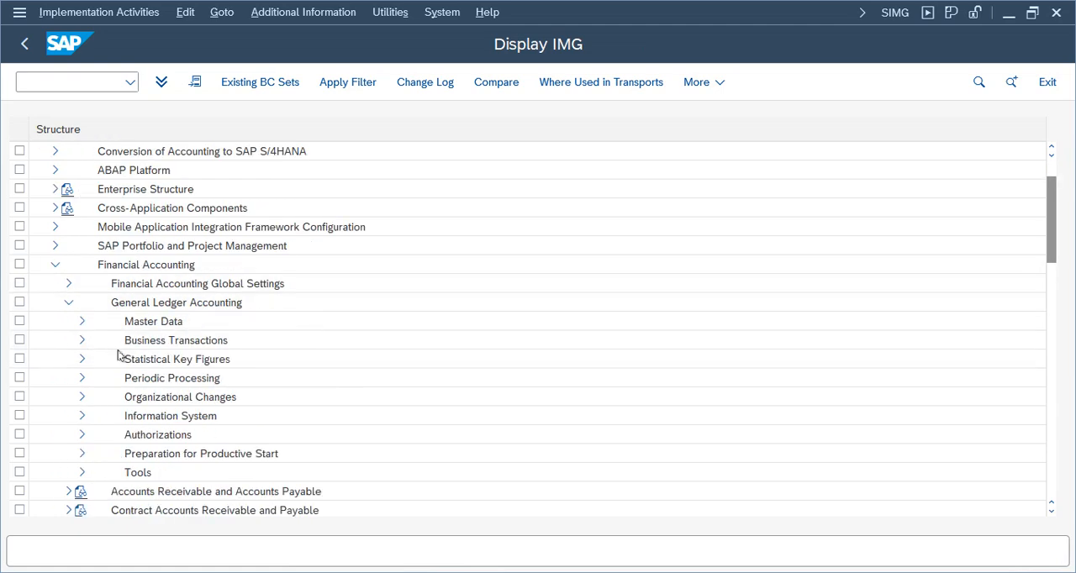
click(81, 340)
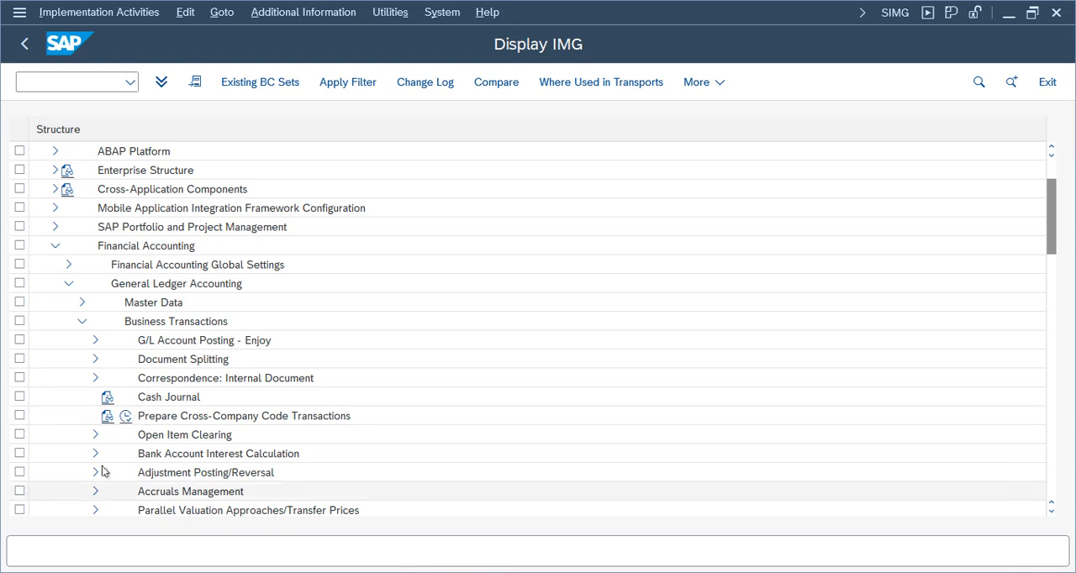
click(94, 434)
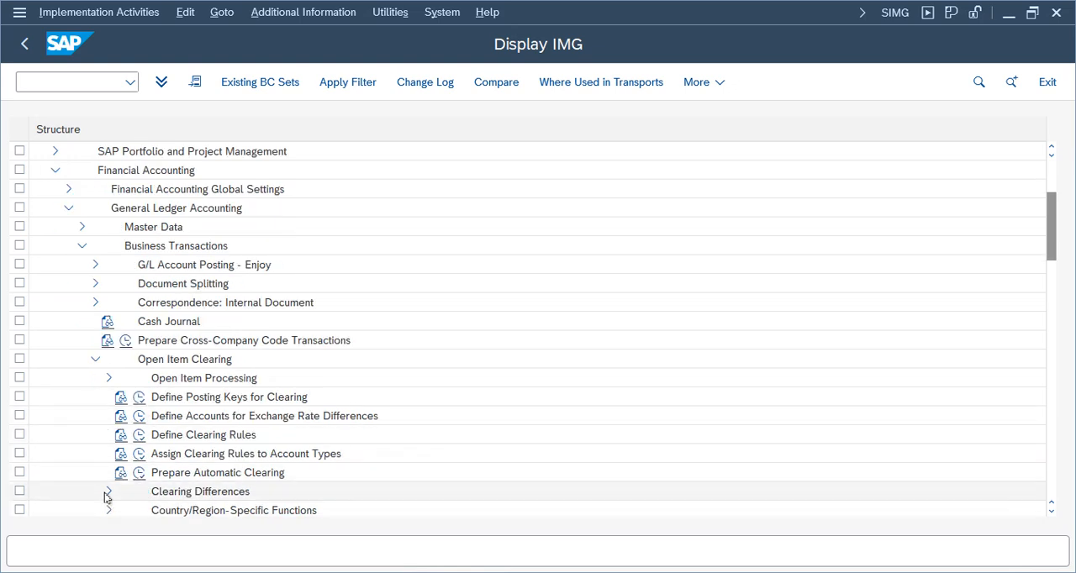
click(108, 491)
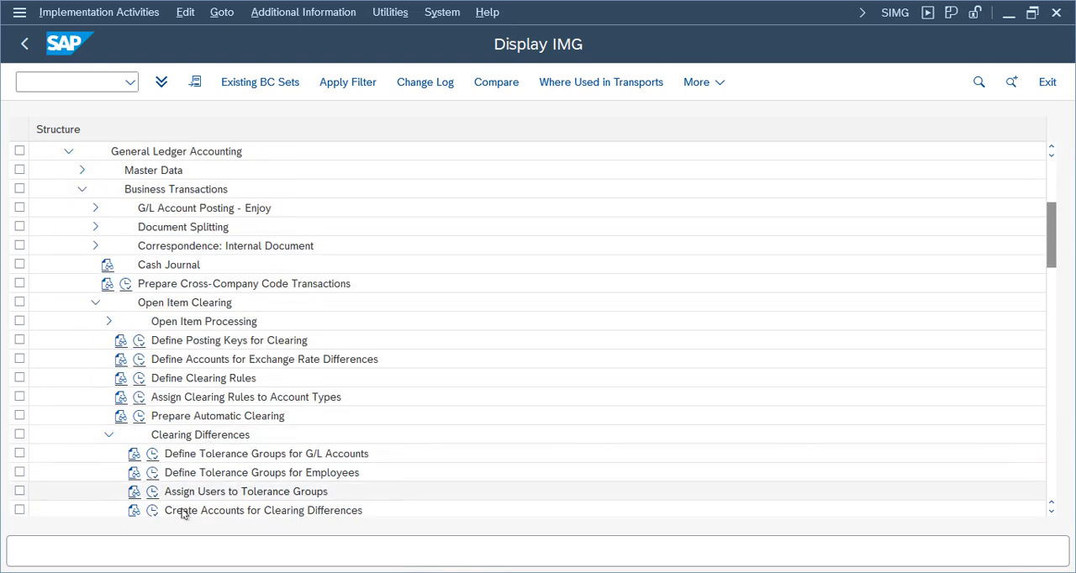
click(153, 453)
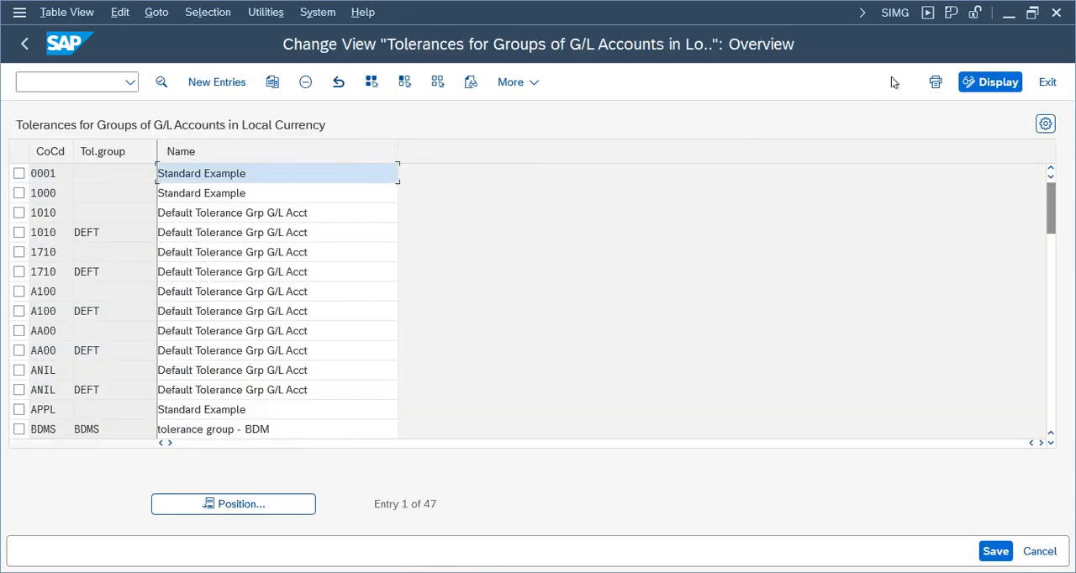
Open Define Tolerance Groups for Employees, position the list to company code TE, and check the first entry's details before exiting.
click(1048, 83)
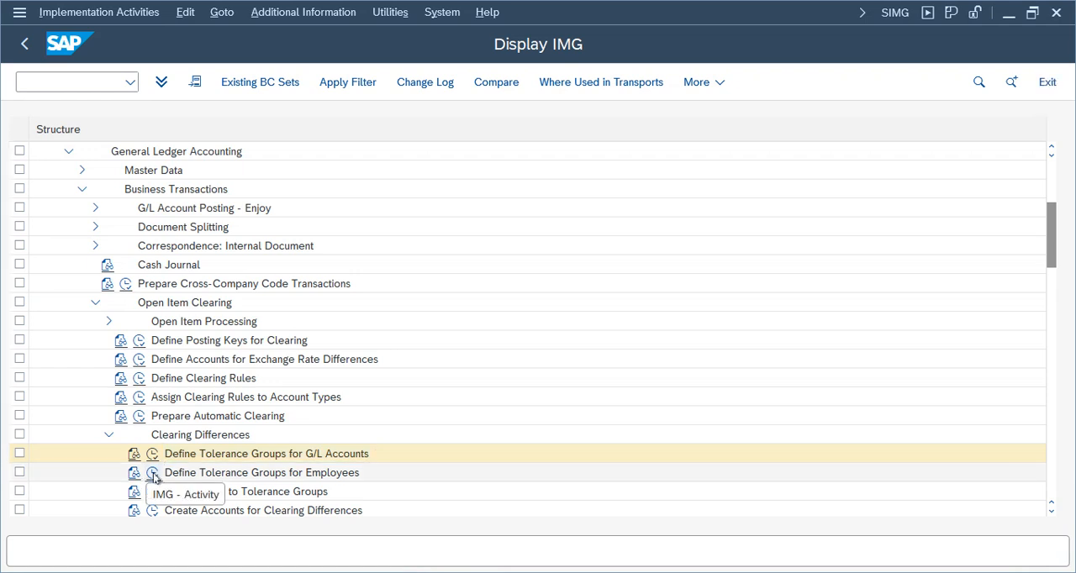
click(153, 475)
click(231, 509)
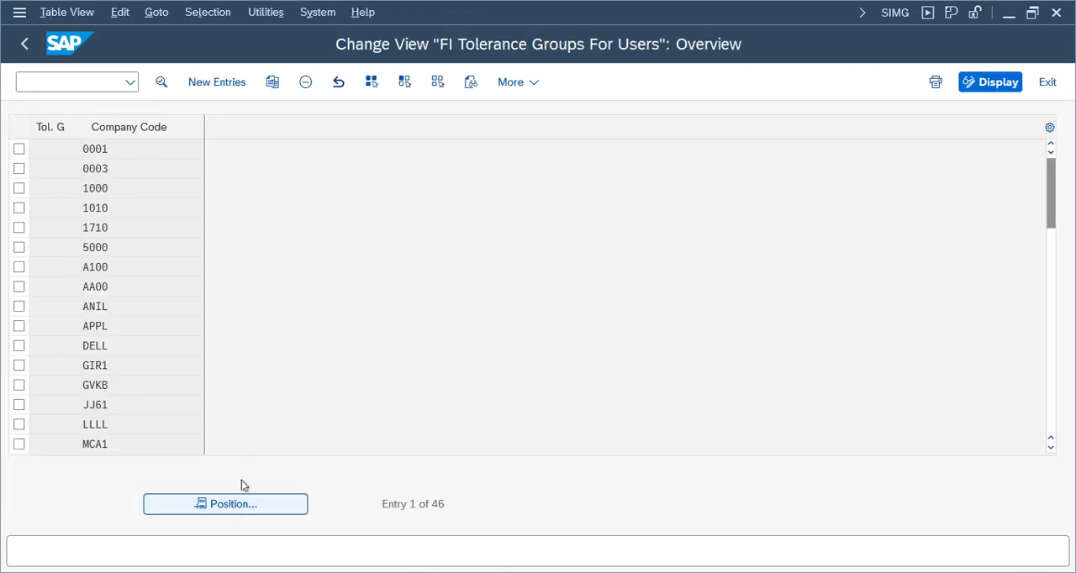
text(hnn)
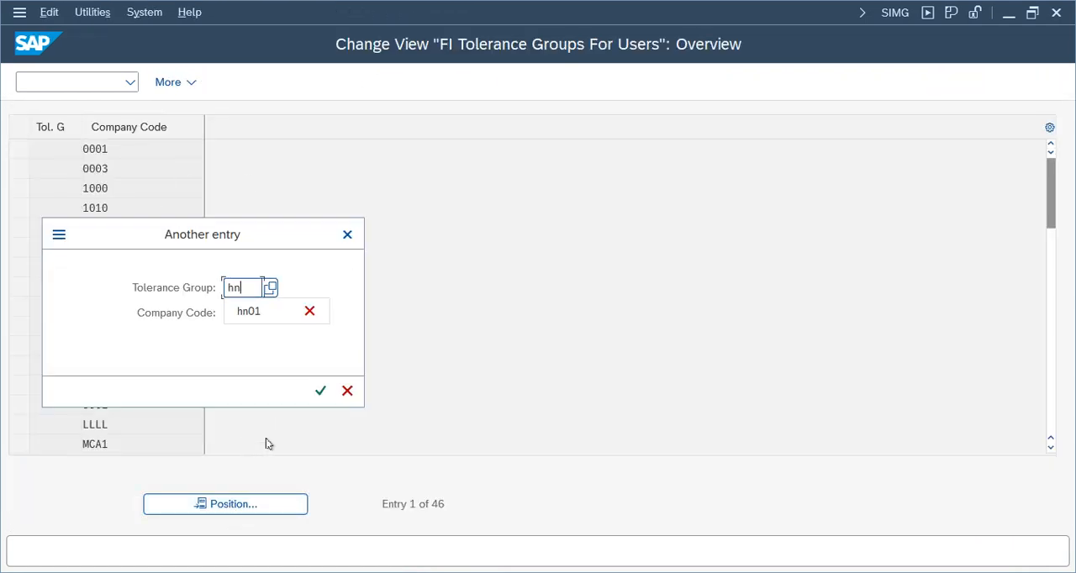
key(BackSpace)
key(BackSpace)
key(BackSpace)
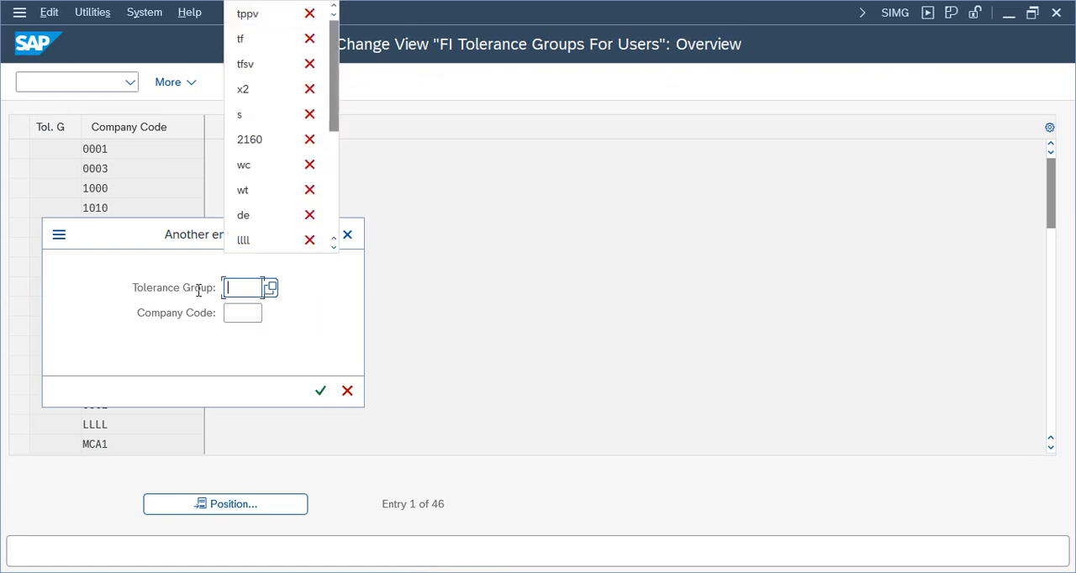
click(247, 316)
text(telu)
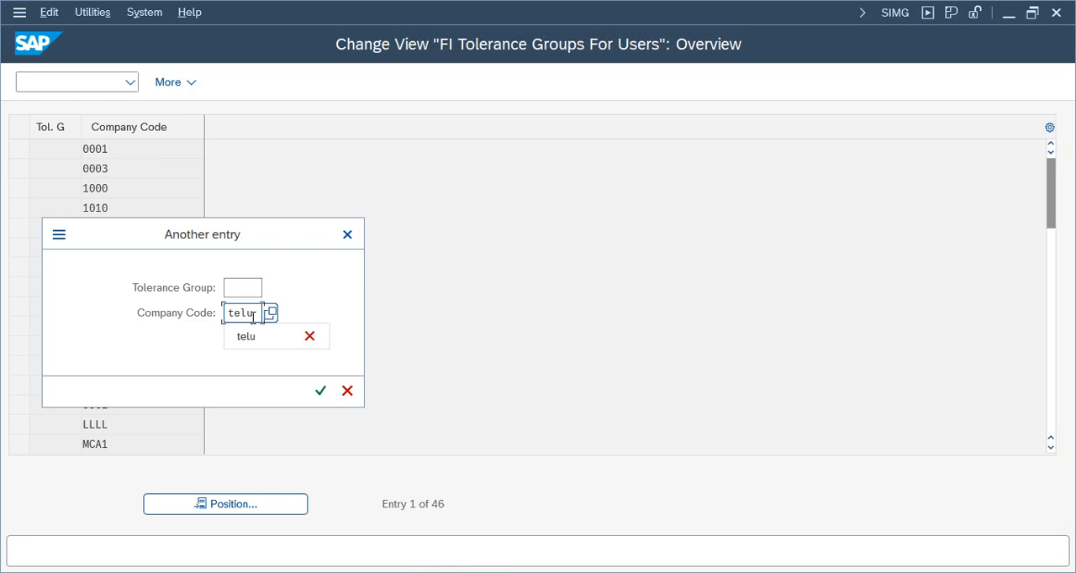
key(Return)
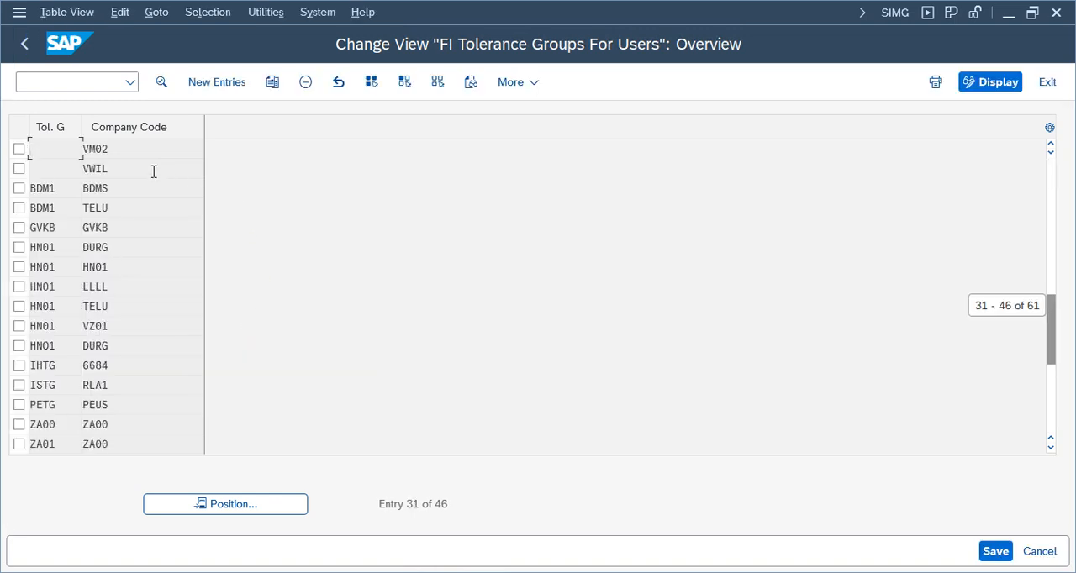
double_click(149, 149)
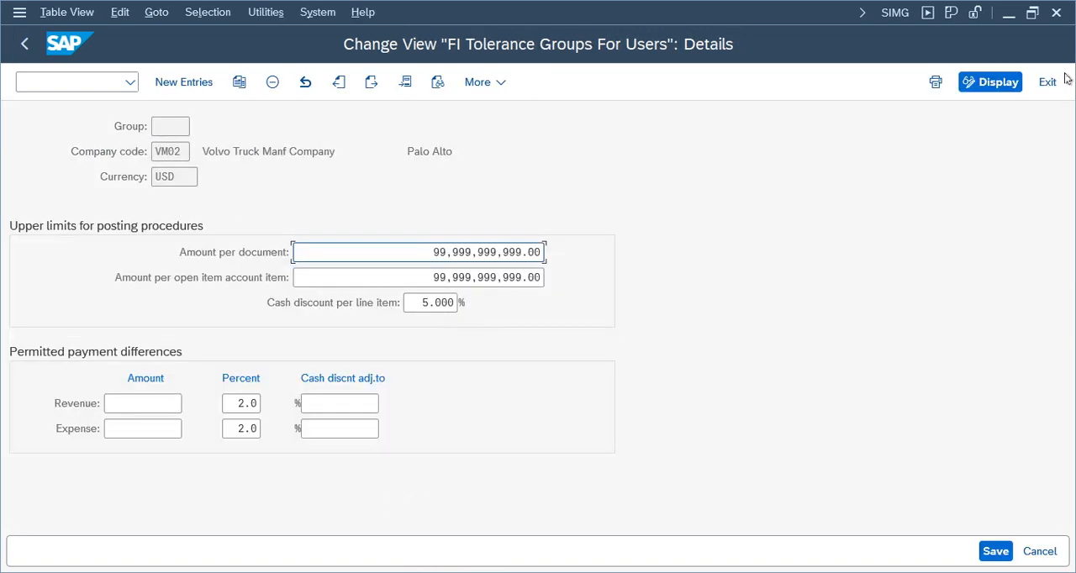
click(1051, 81)
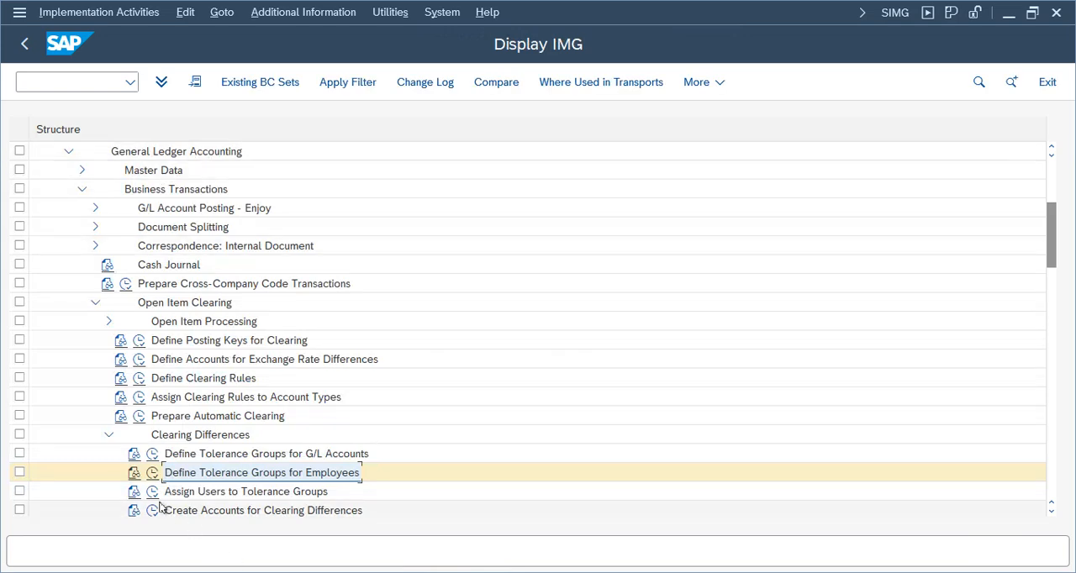
Review the tolerance group assignments in the Assign Users to Tolerance Groups activity and exit it.
click(152, 491)
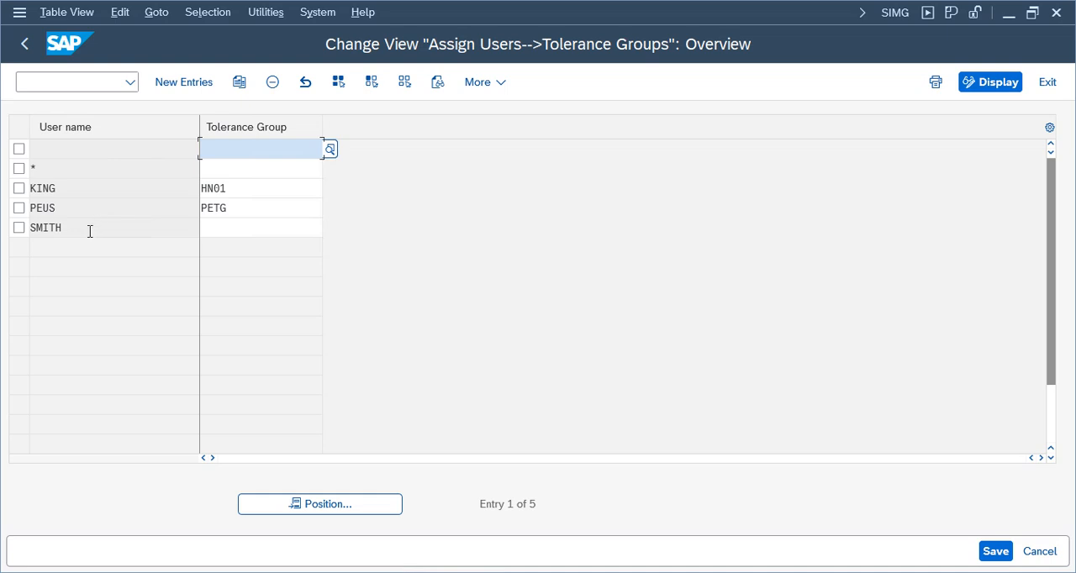
click(251, 194)
click(1050, 84)
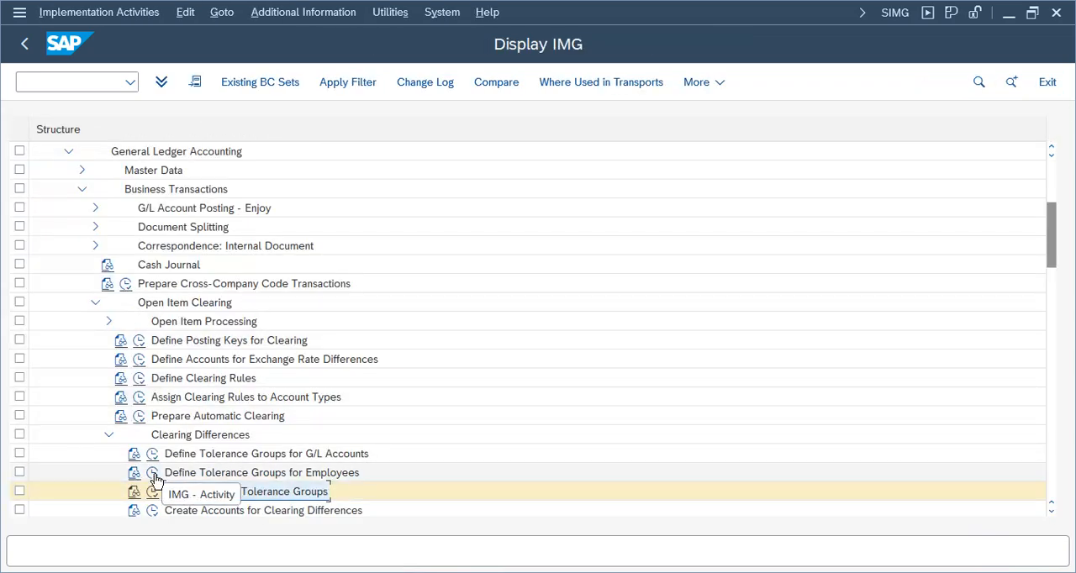
Reopen Define Tolerance Groups for Employees, position to tolerance group HN, and open the HN01 entry for company code TELU.
click(152, 473)
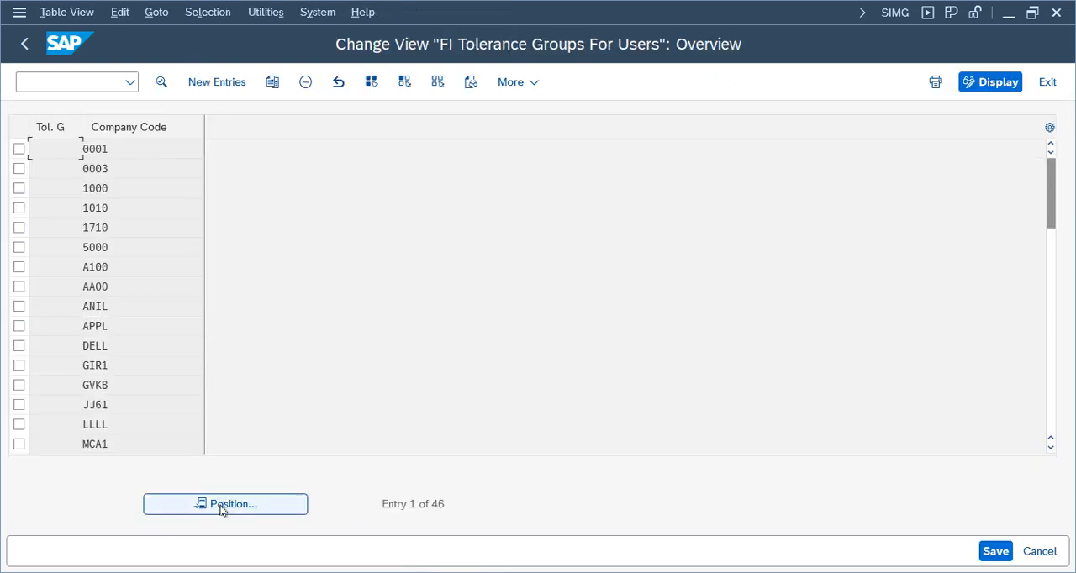
click(223, 506)
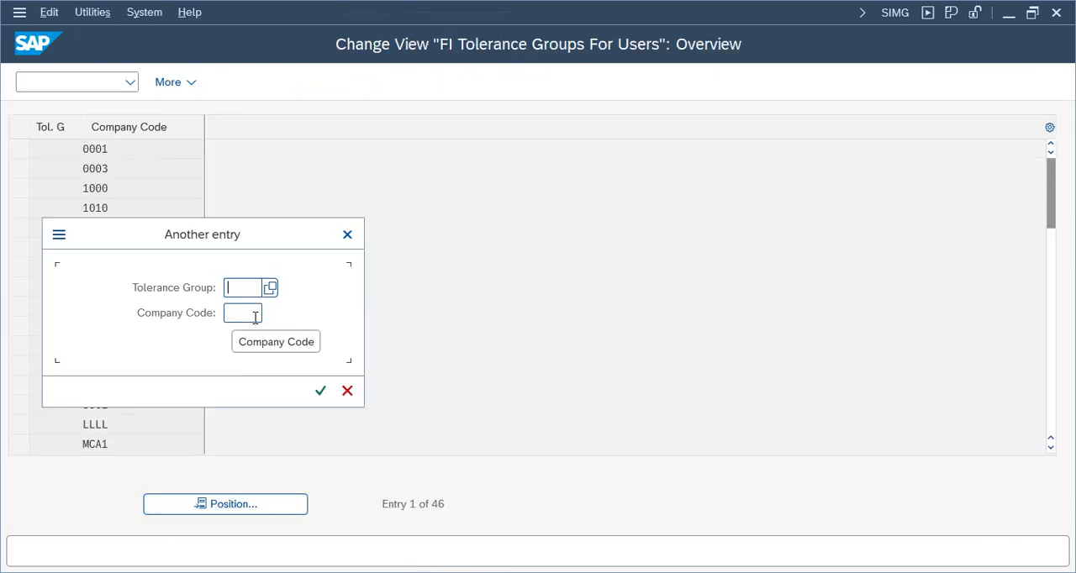
text(hn01)
key(Return)
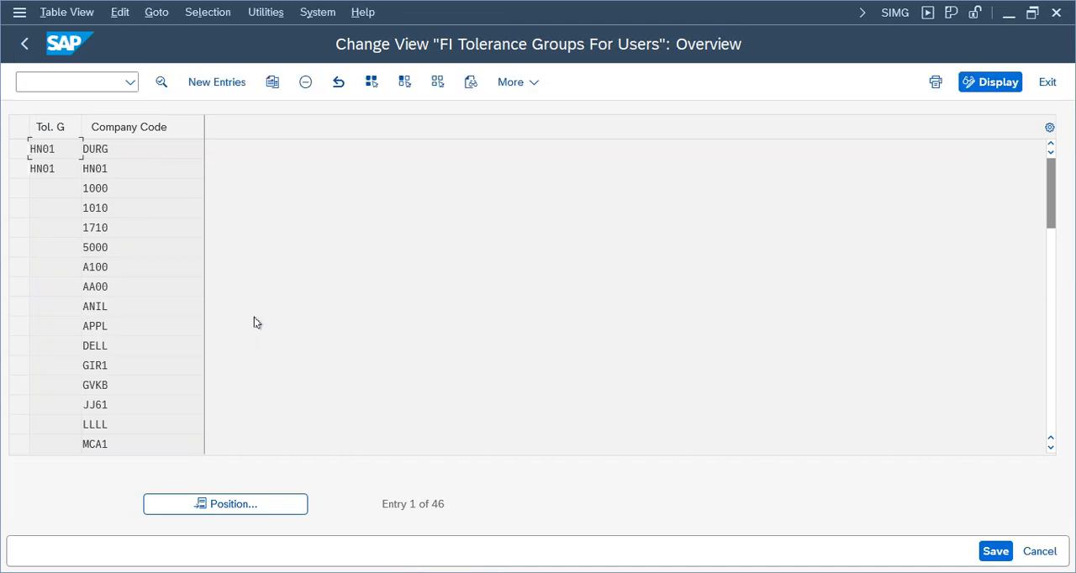
click(18, 208)
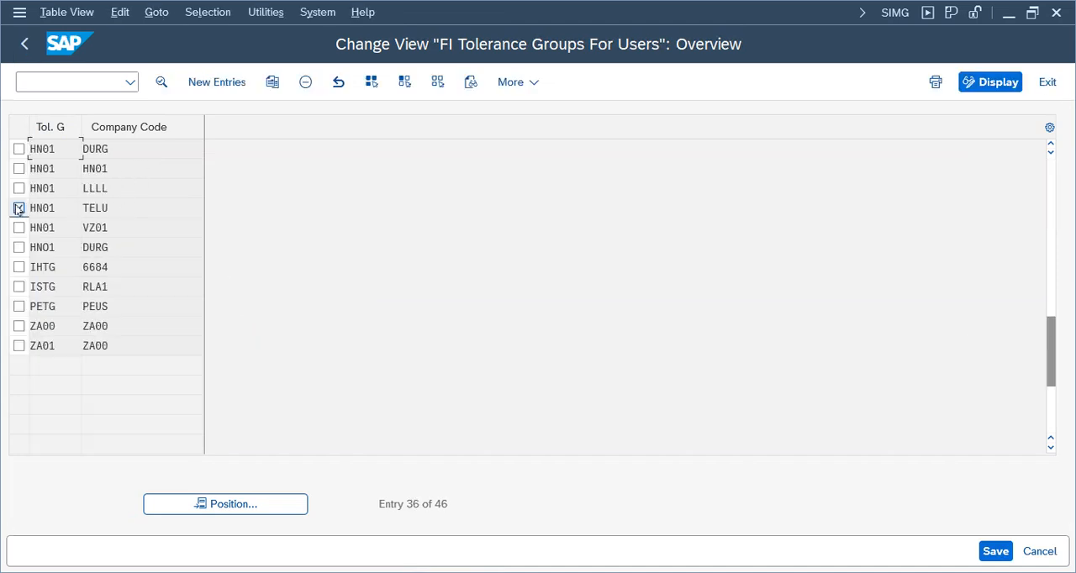
double_click(126, 208)
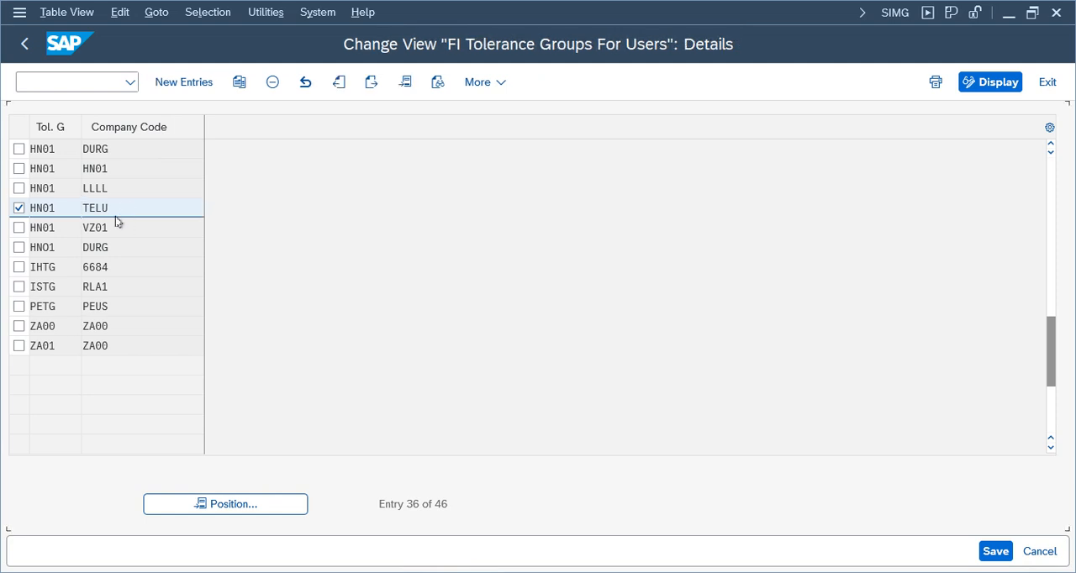
Set the amount per document to 1 and save the change to the Telus Group customizing request.
drag(434, 252, 568, 251)
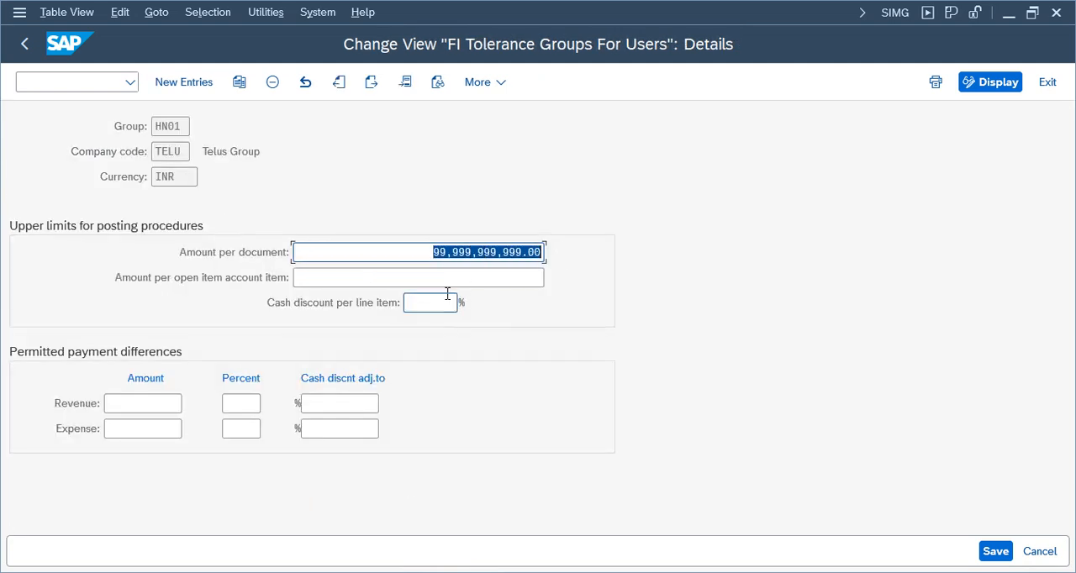
text(1)
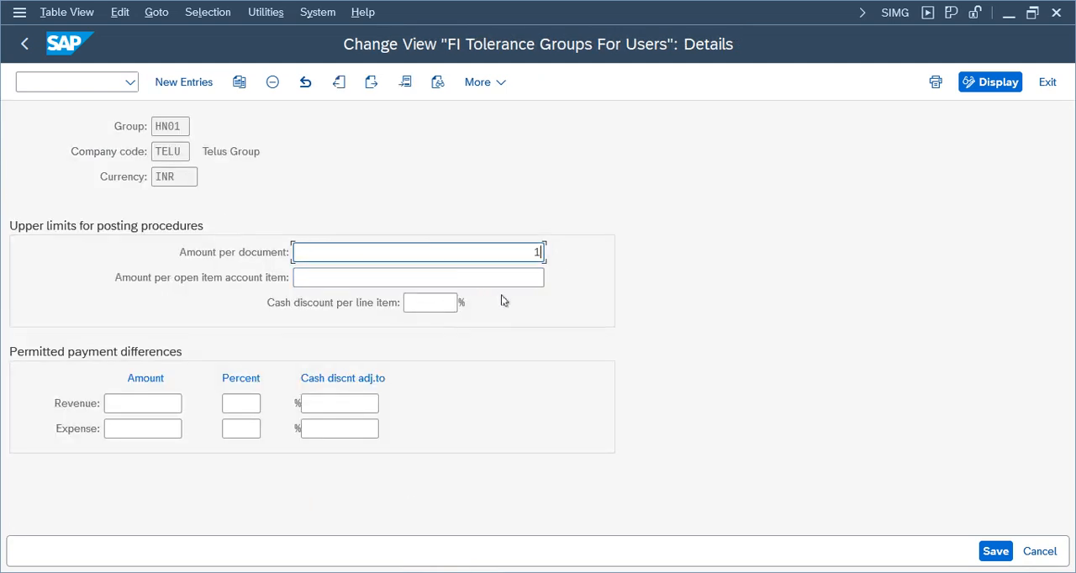
click(995, 552)
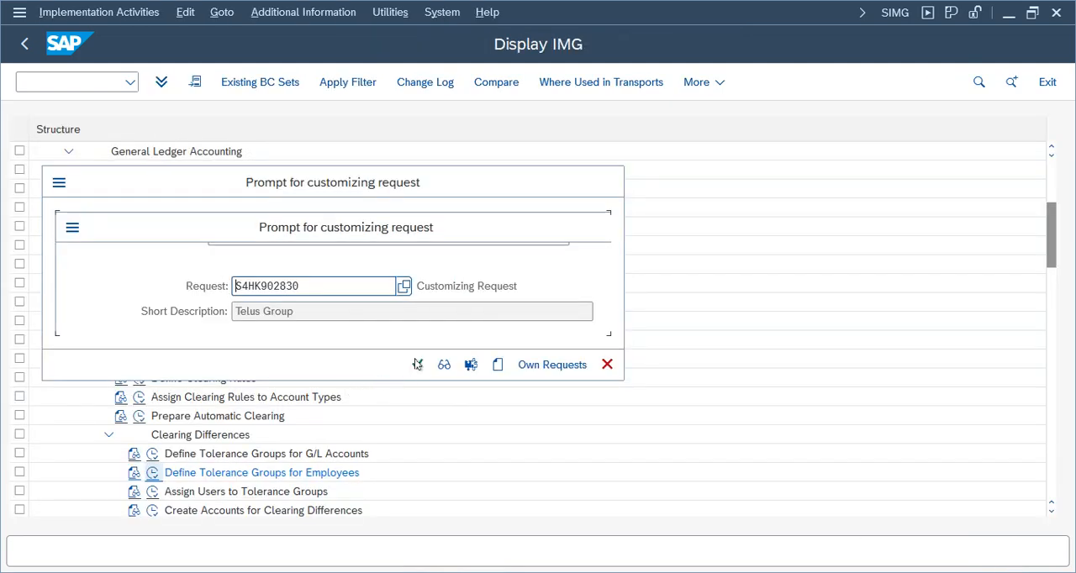
click(413, 364)
Switch to the G/L Account Line Item Display session and start transaction FB50 there.
click(467, 572)
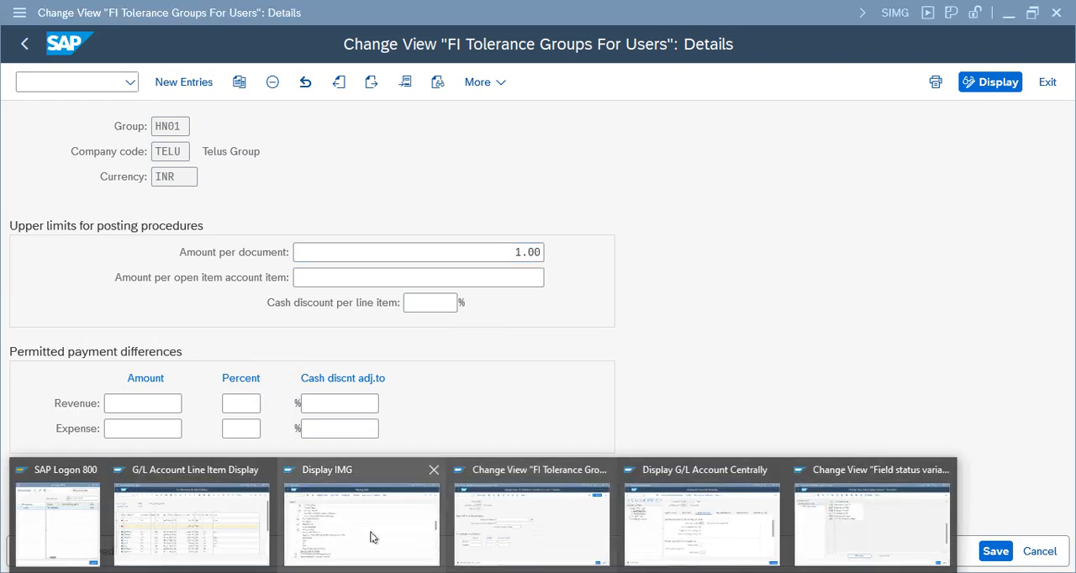
click(232, 530)
click(33, 82)
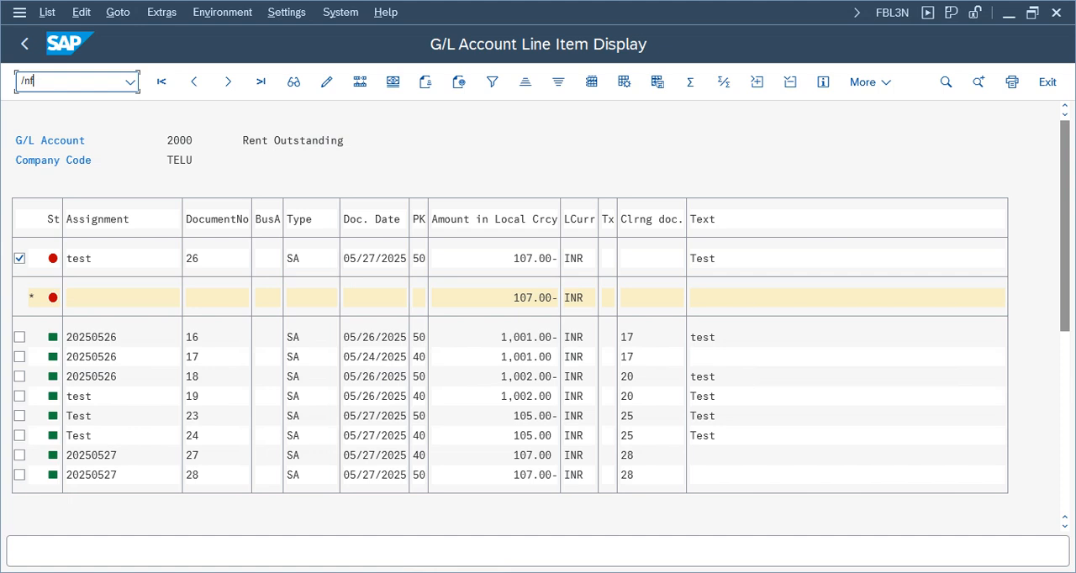
text(/nfb50)
key(Return)
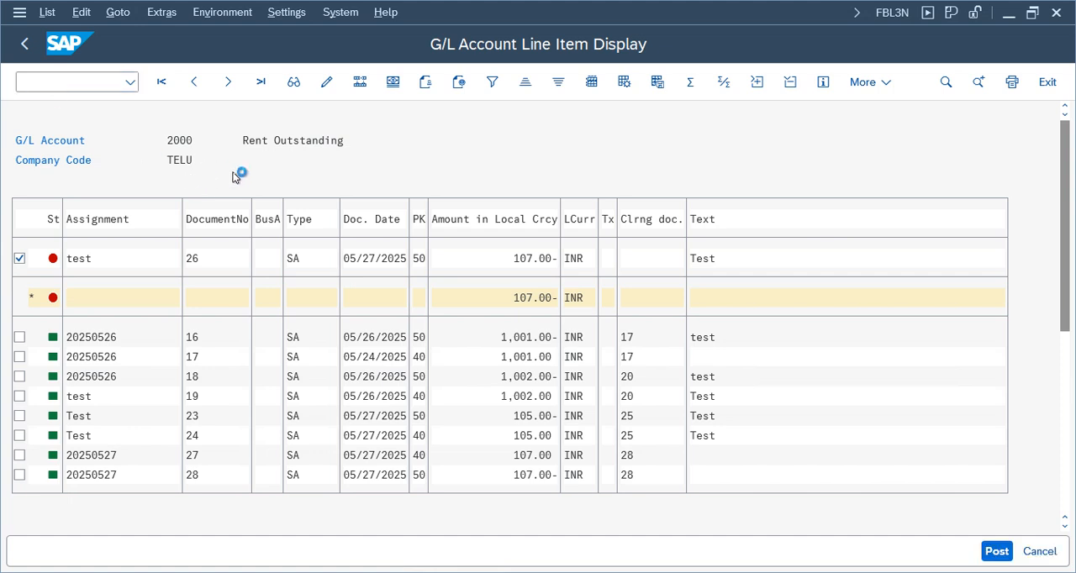
Enter G/L account 3000 in the first line item, reference Test1, and document header text usdtest.
click(168, 179)
click(172, 199)
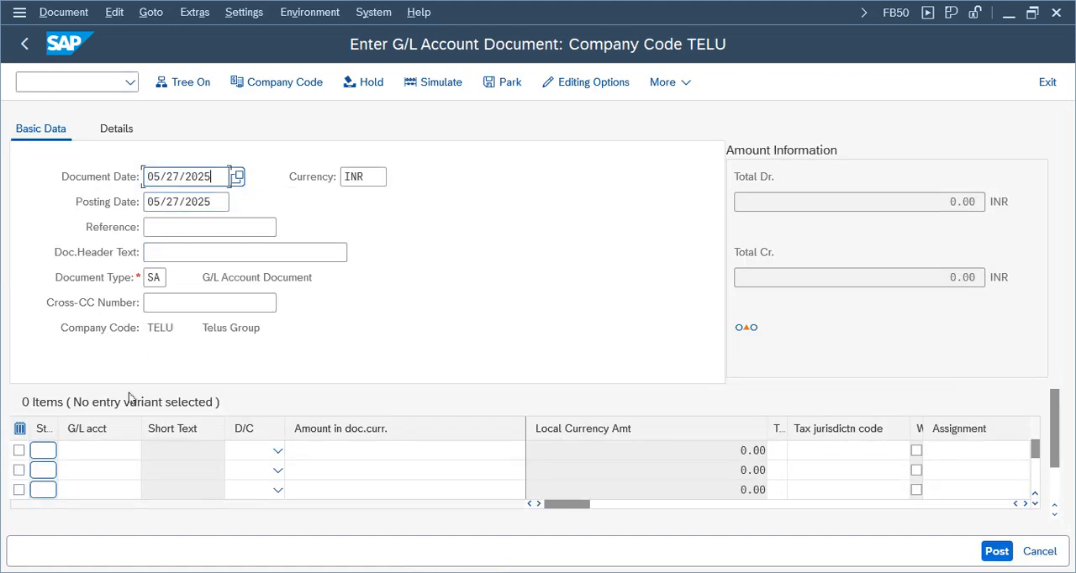
click(113, 454)
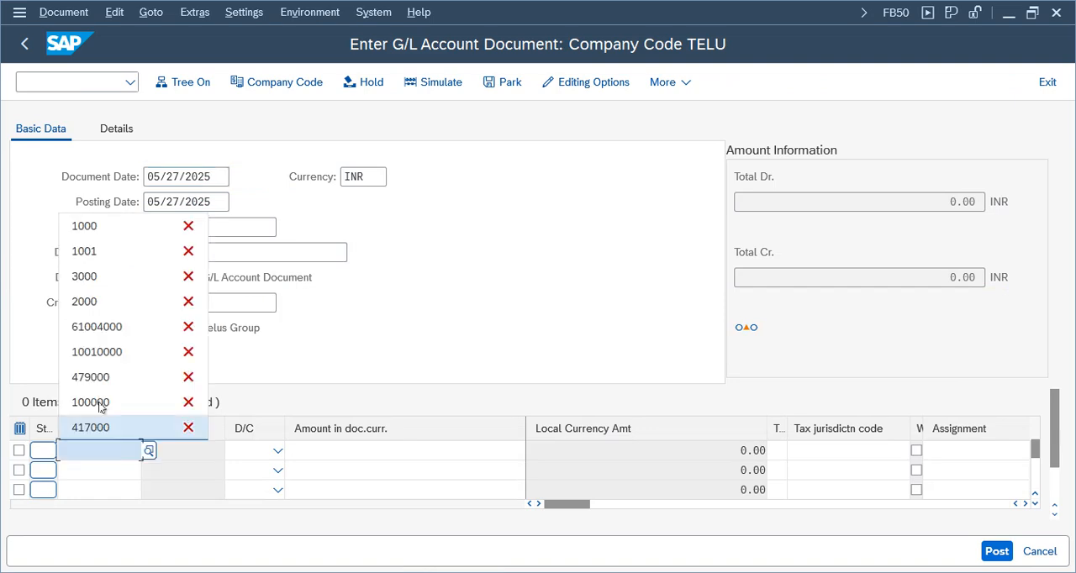
click(90, 289)
click(175, 234)
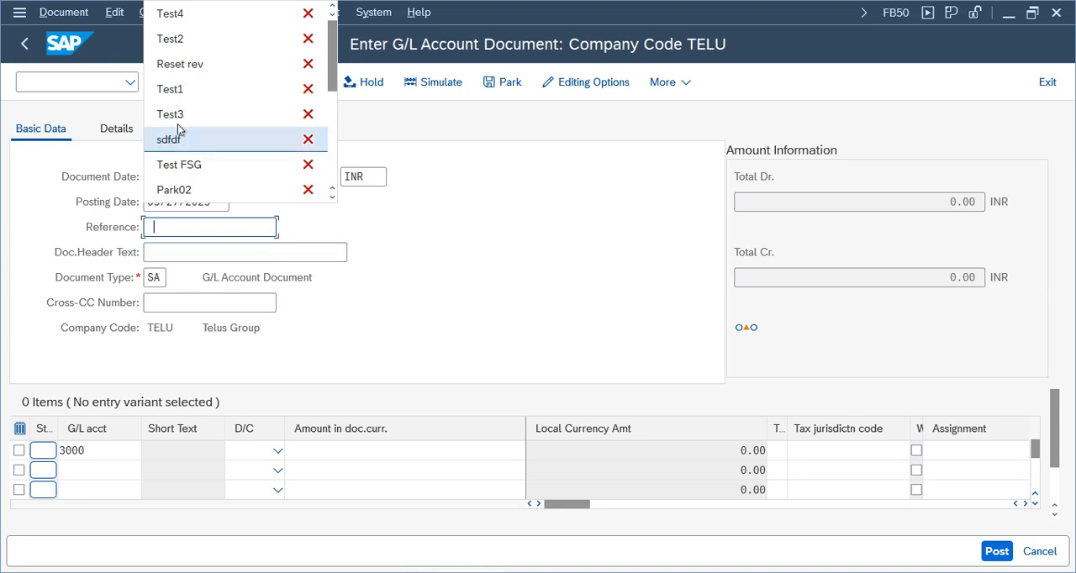
click(173, 89)
click(164, 260)
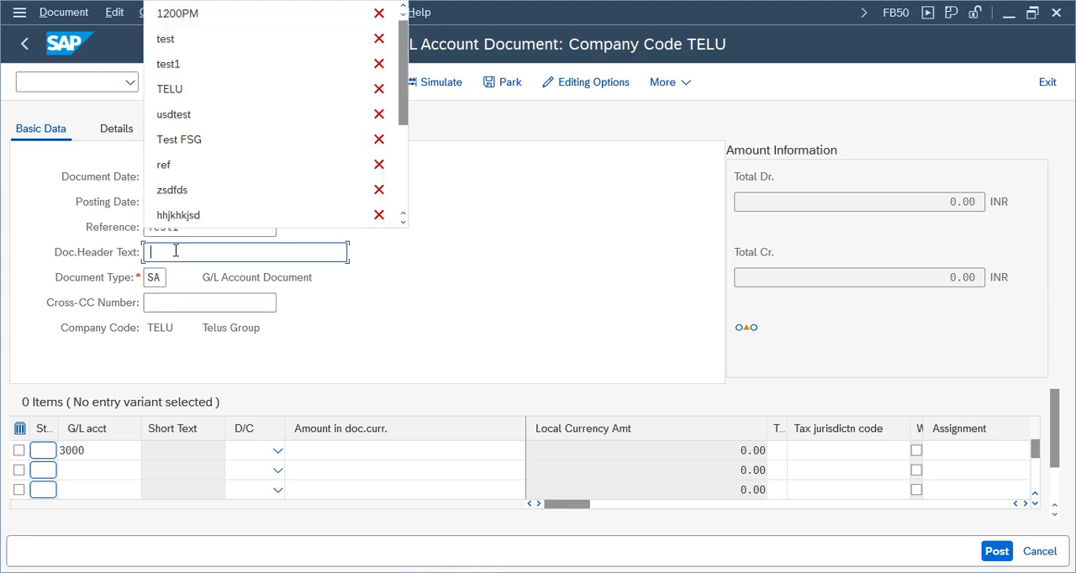
click(173, 112)
Enter 200 as the document currency amount for account 3000 and validate the line item.
click(362, 448)
text(2)
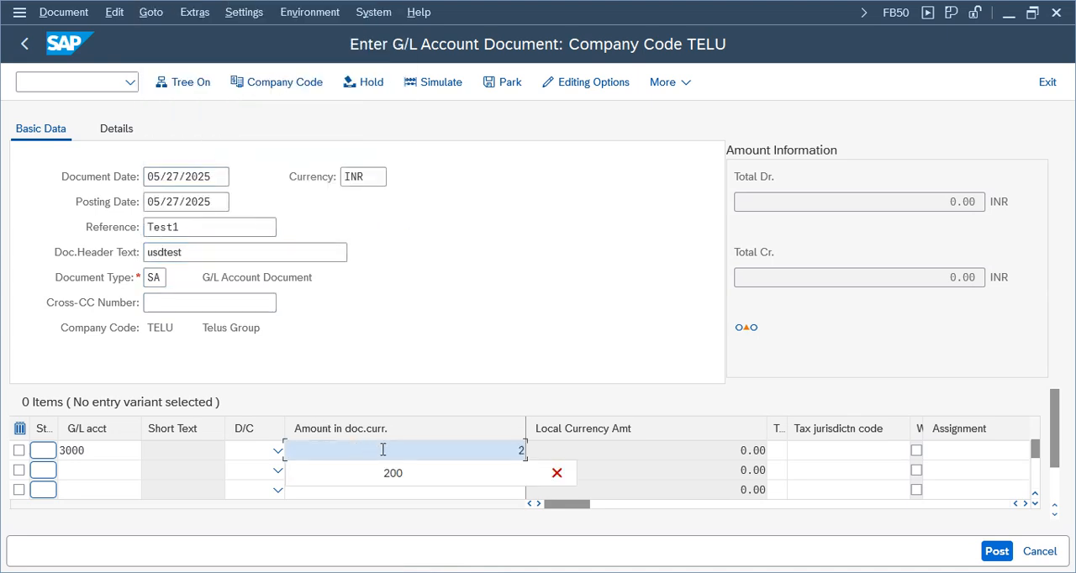
text(00)
key(Return)
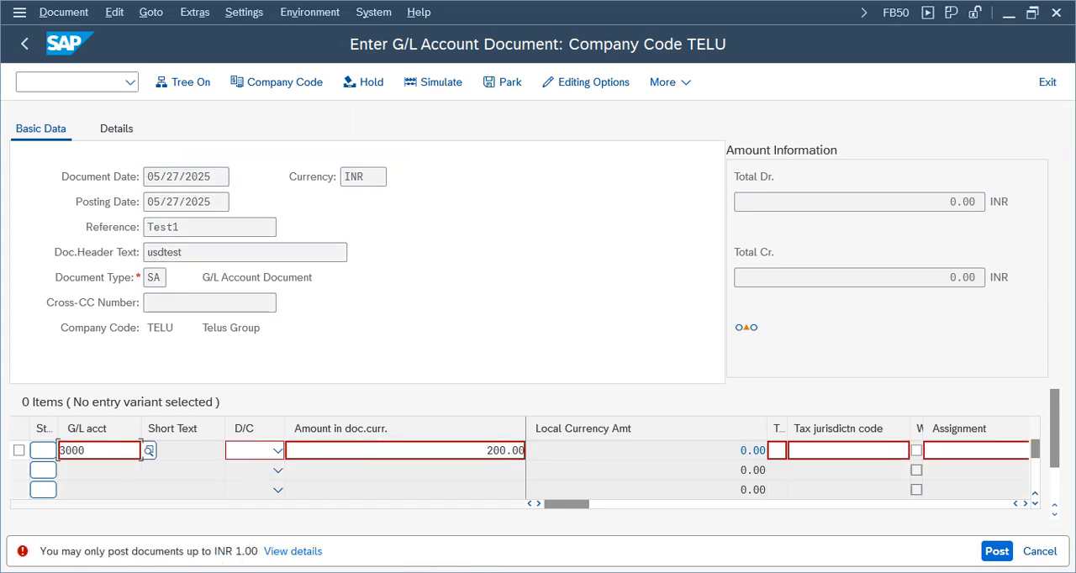
Return to the FI Tolerance Groups For Users details session and examine the group, company code and amount per document.
mouse_move(543, 541)
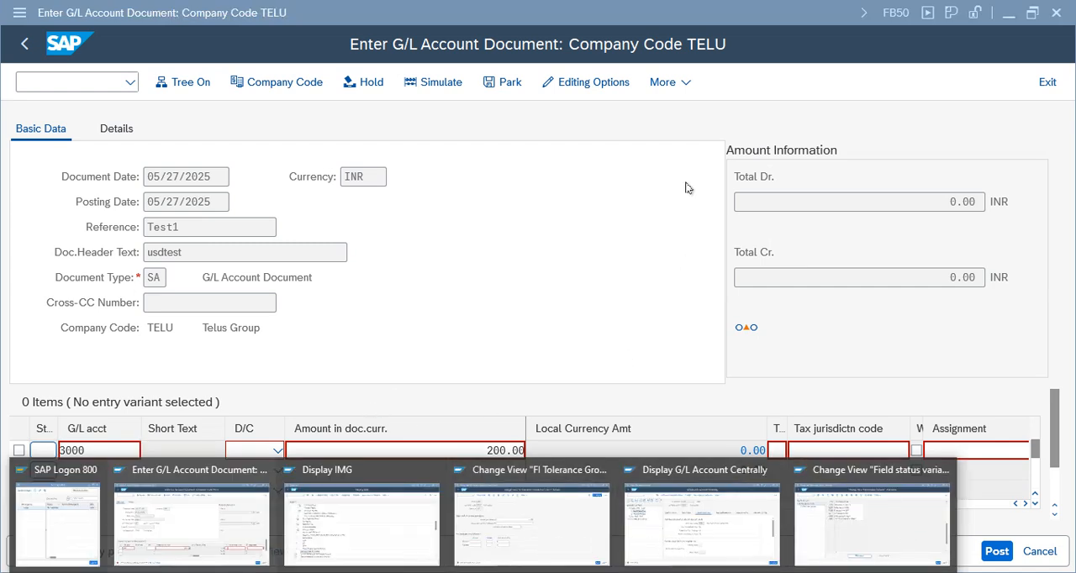
click(877, 514)
mouse_move(504, 568)
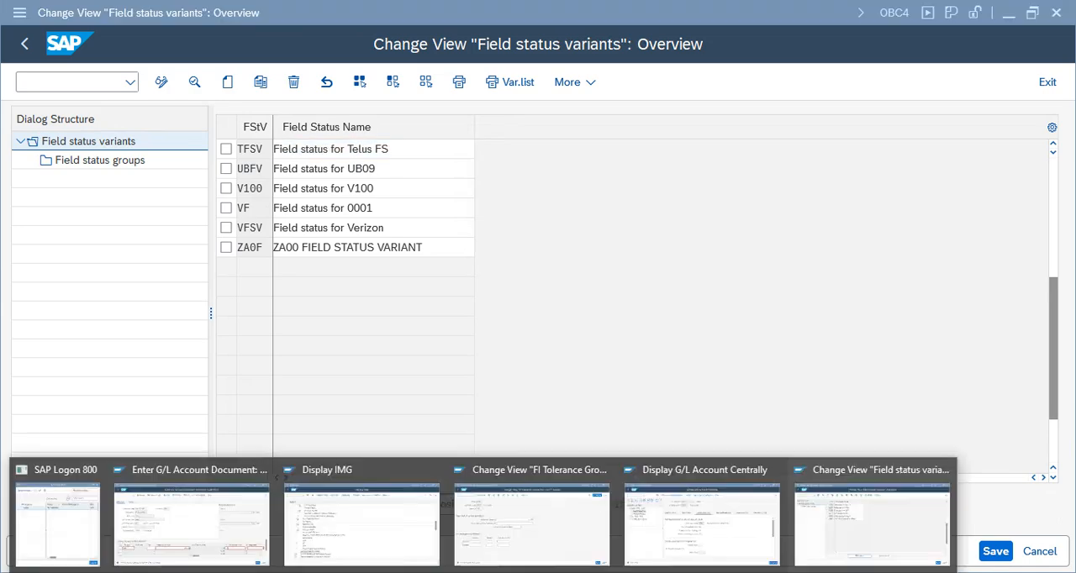
click(488, 550)
mouse_move(679, 534)
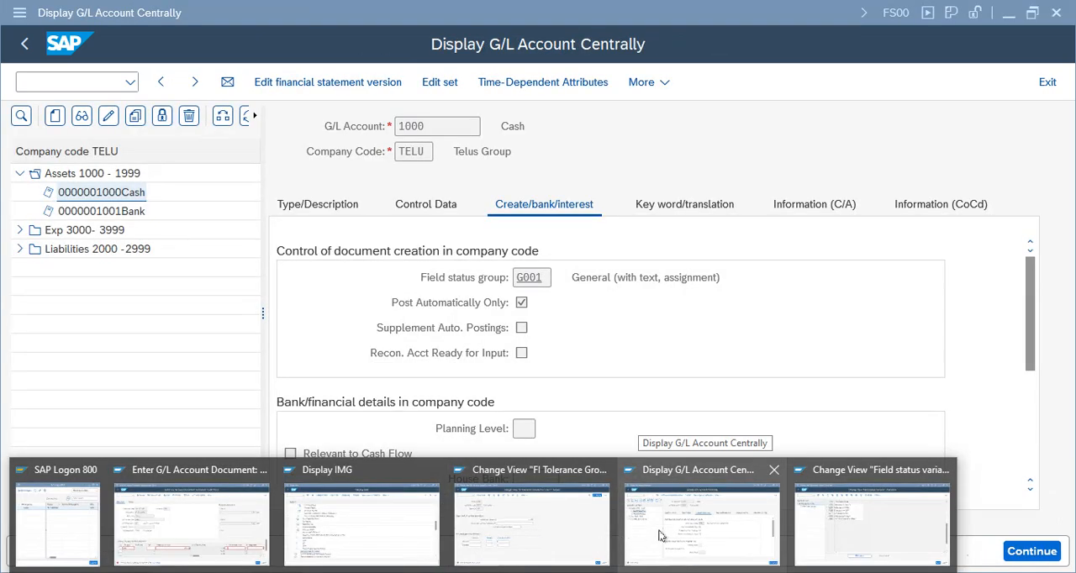
click(385, 528)
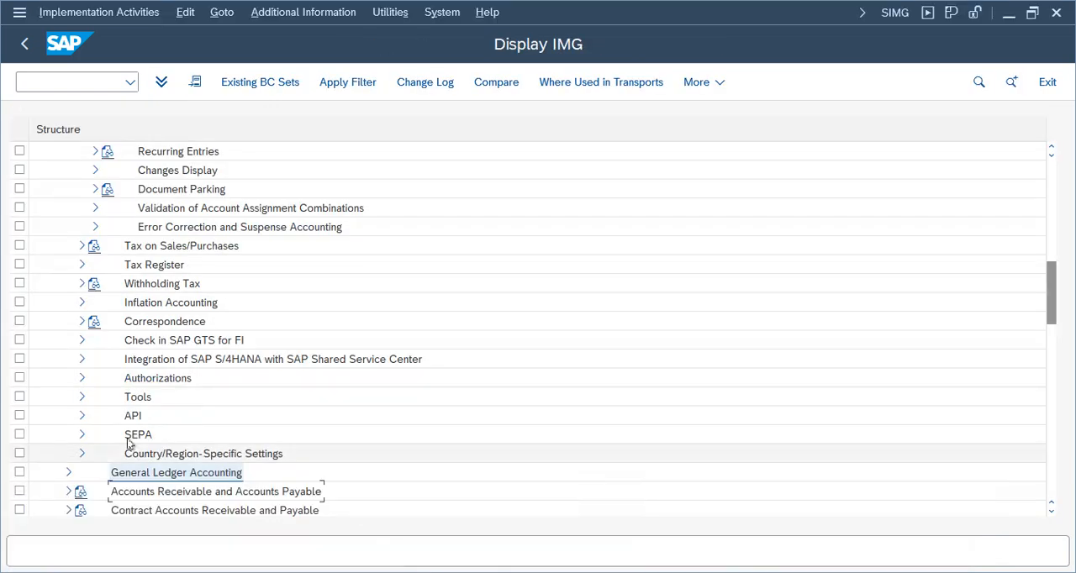
mouse_move(554, 568)
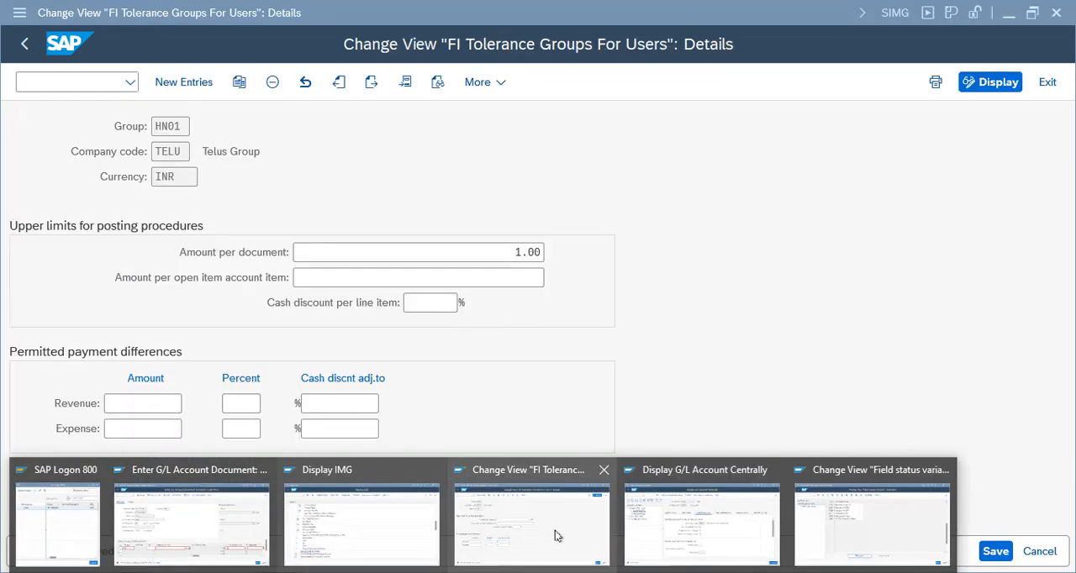
click(554, 530)
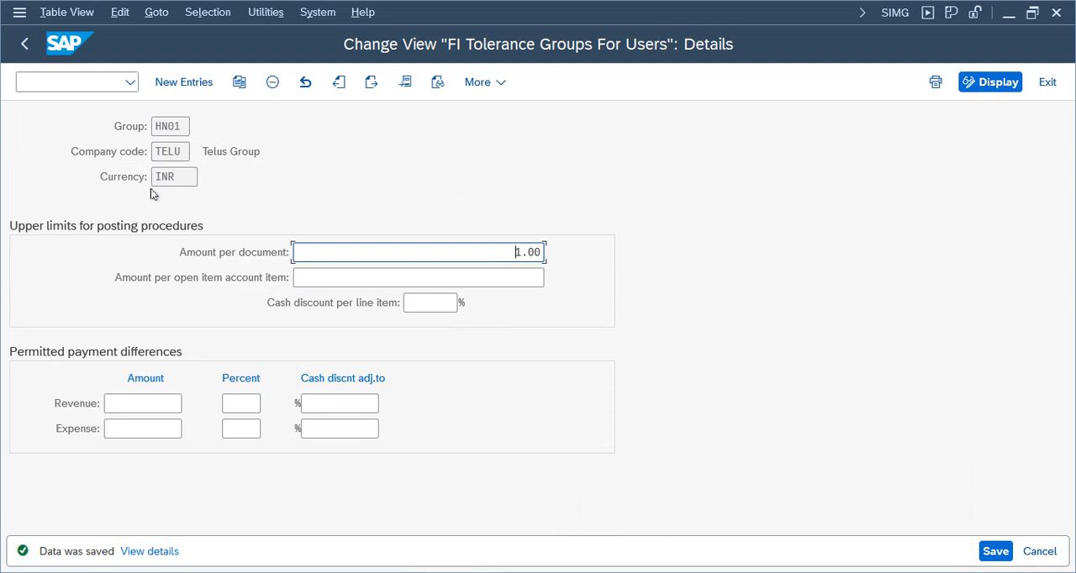
drag(183, 148, 165, 123)
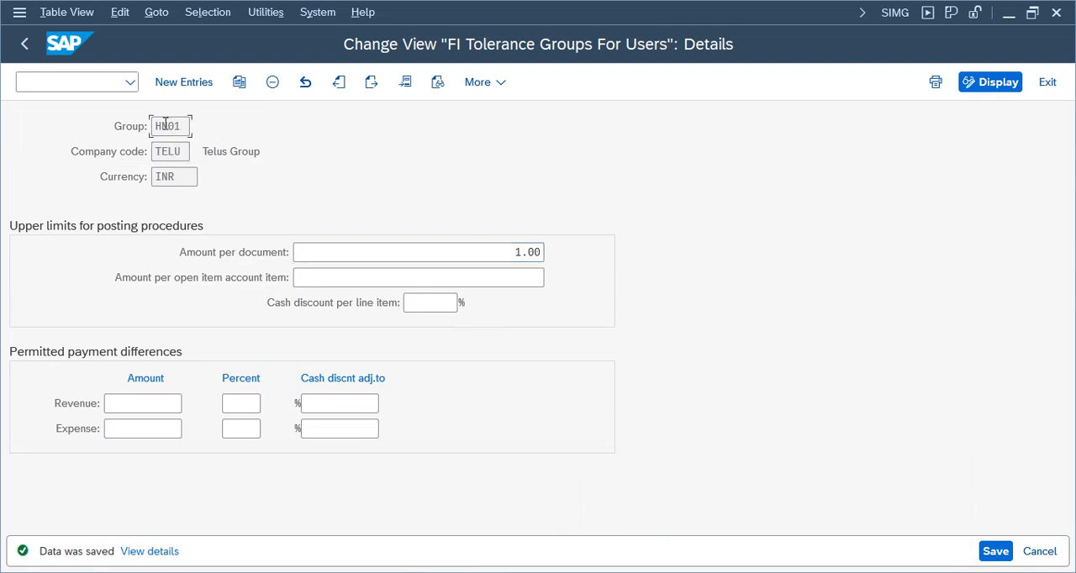
double_click(166, 124)
drag(516, 251, 727, 254)
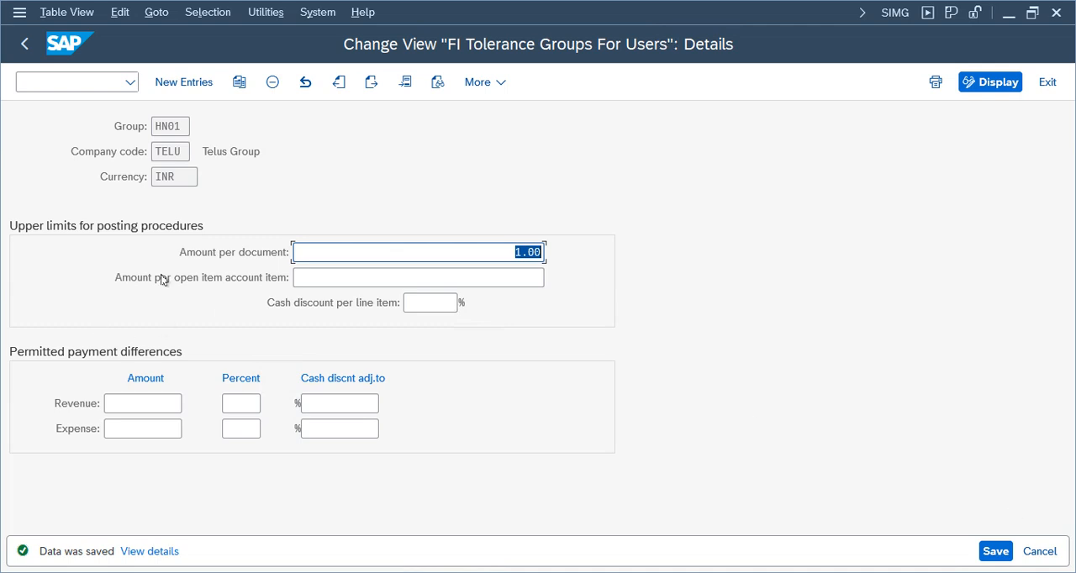
Set tolerance group HN01's amount per document to 99,999,999,999, save it, and exit to the IMG structure.
click(391, 276)
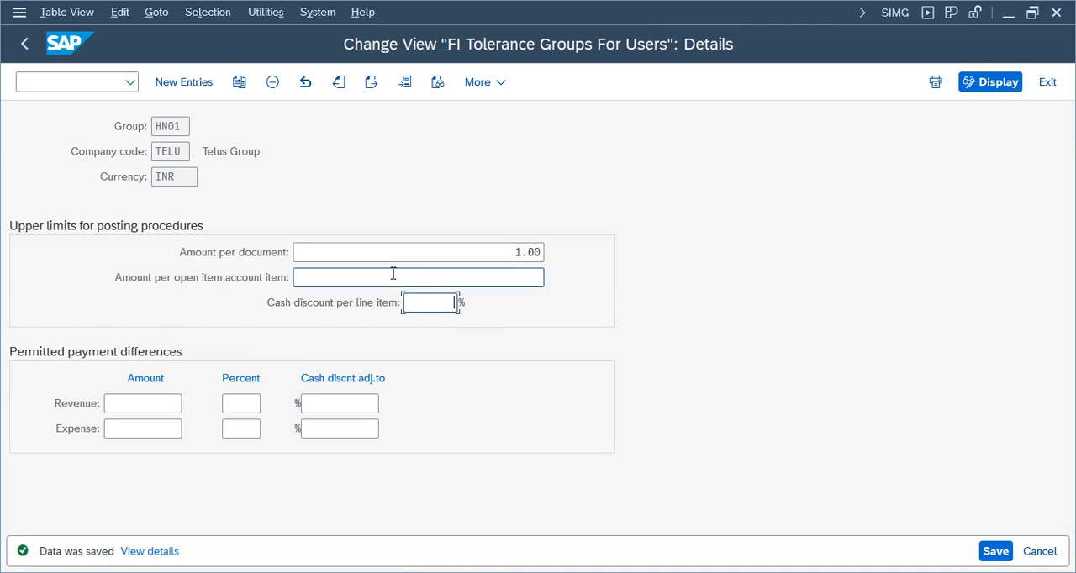
click(431, 301)
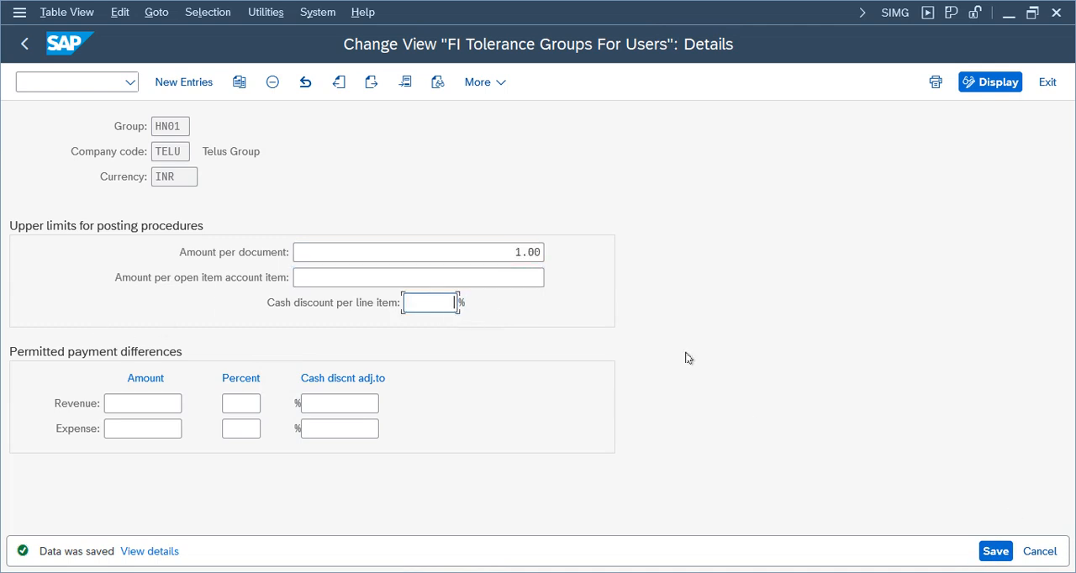
click(467, 249)
key(Delete)
key(Delete)
key(Delete)
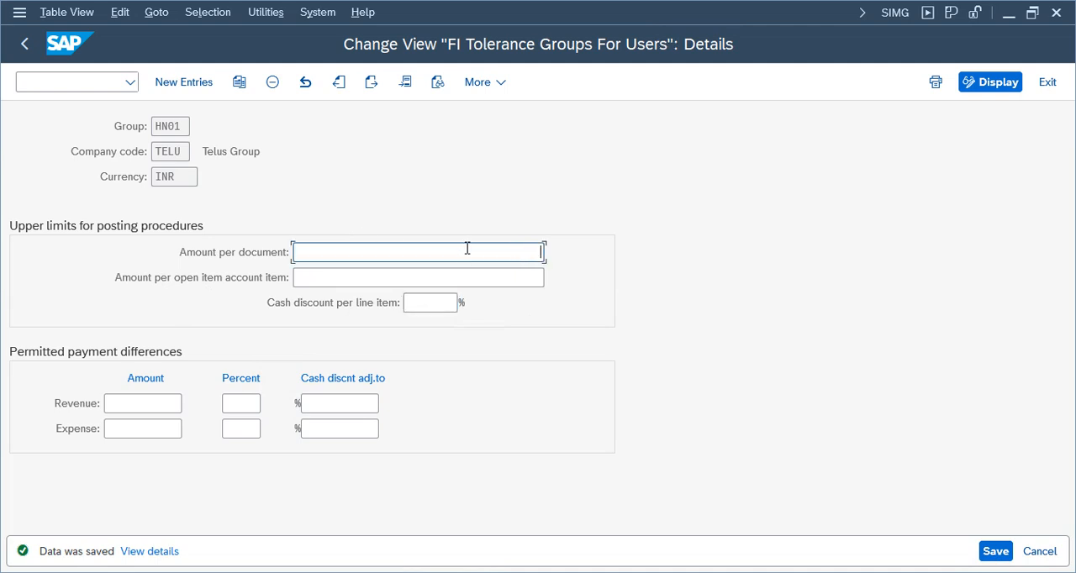
text(99,999,999,99999)
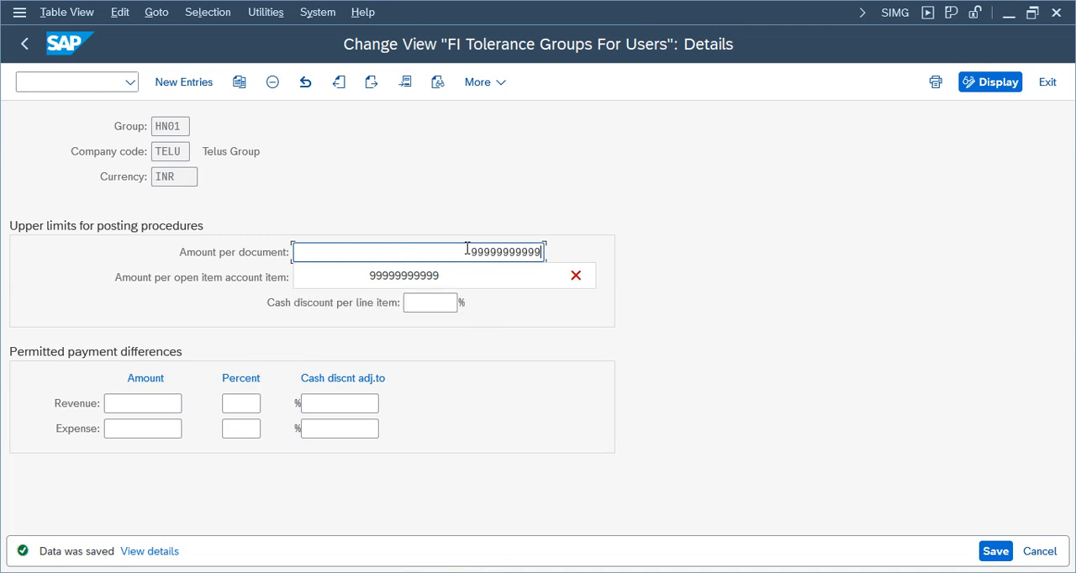
key(Return)
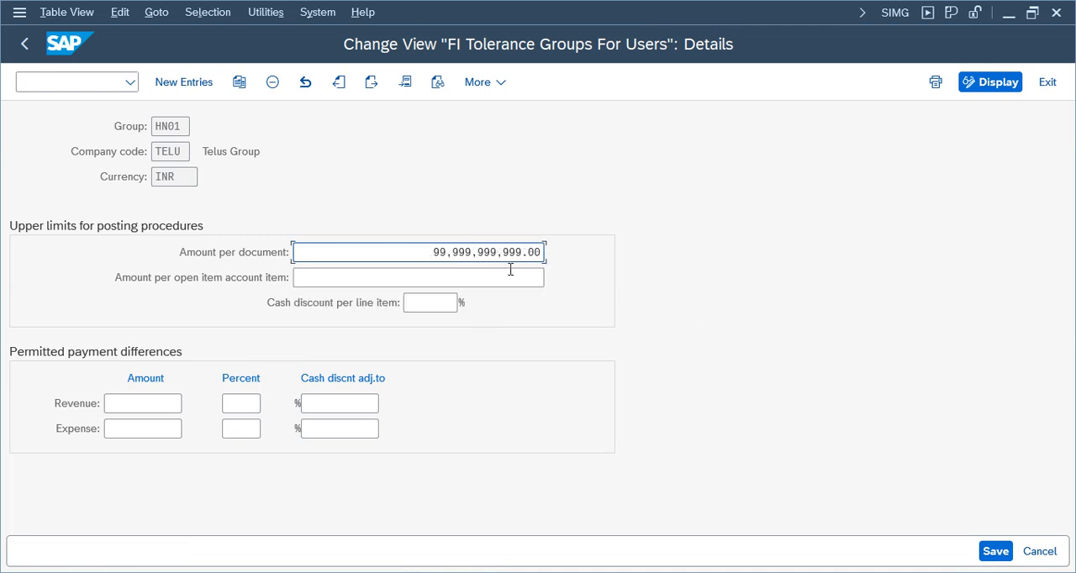
click(995, 552)
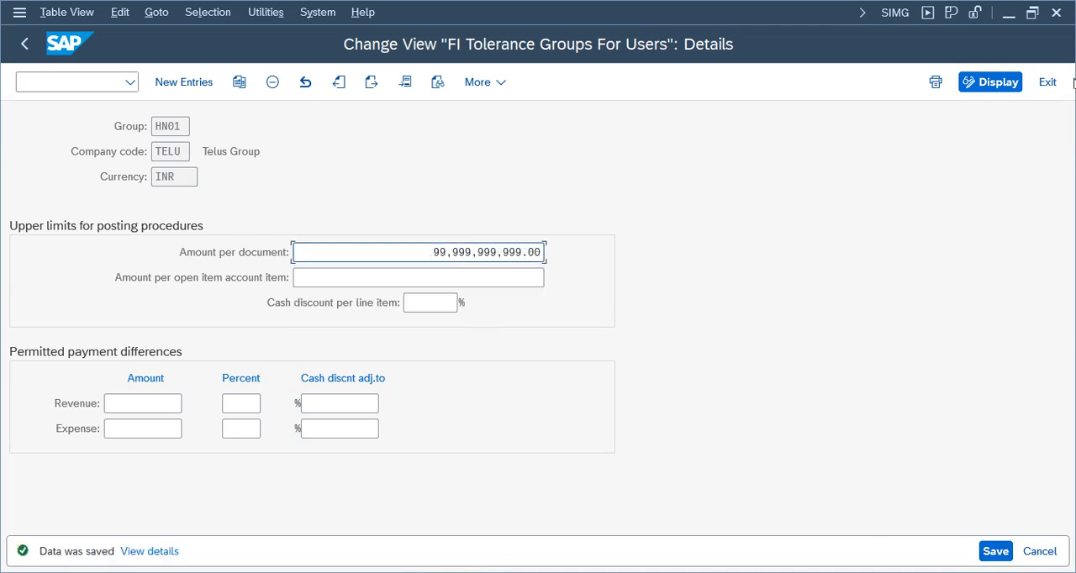
click(1048, 82)
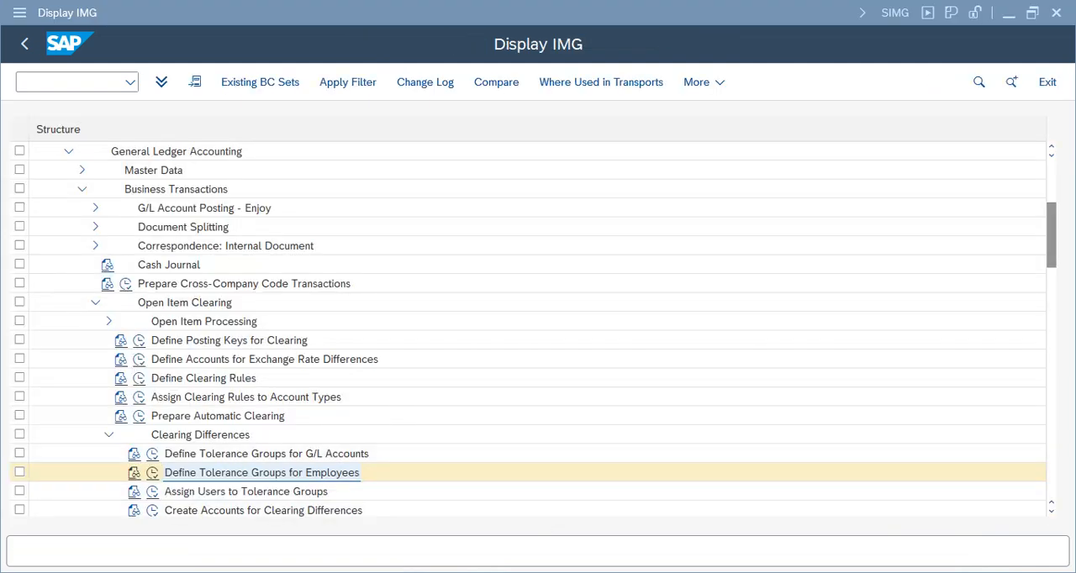
Switch to the FI Working Notes and Configuration Settings spreadsheet and examine the employee tolerance group, Reports and first Accounts Payable rows.
key(alt+Tab)
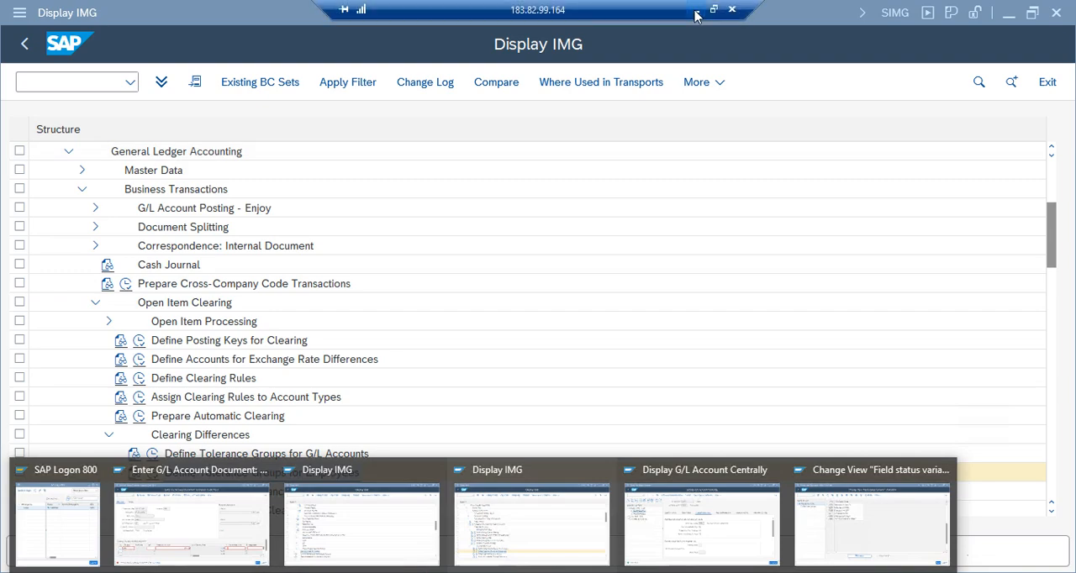
click(697, 12)
click(85, 446)
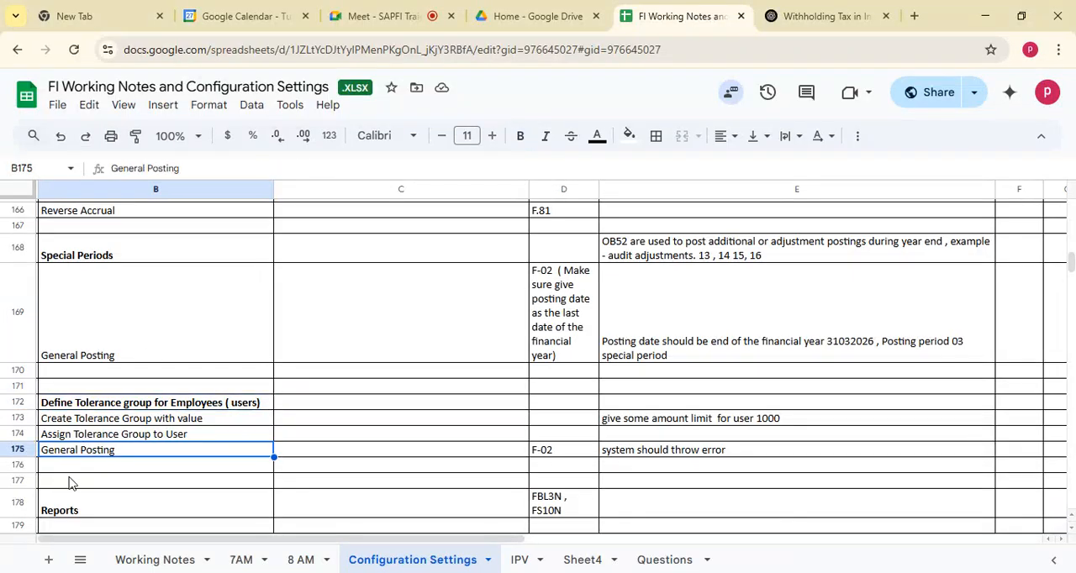
click(81, 424)
click(89, 511)
key(Down)
key(Down)
key(Down)
key(Down)
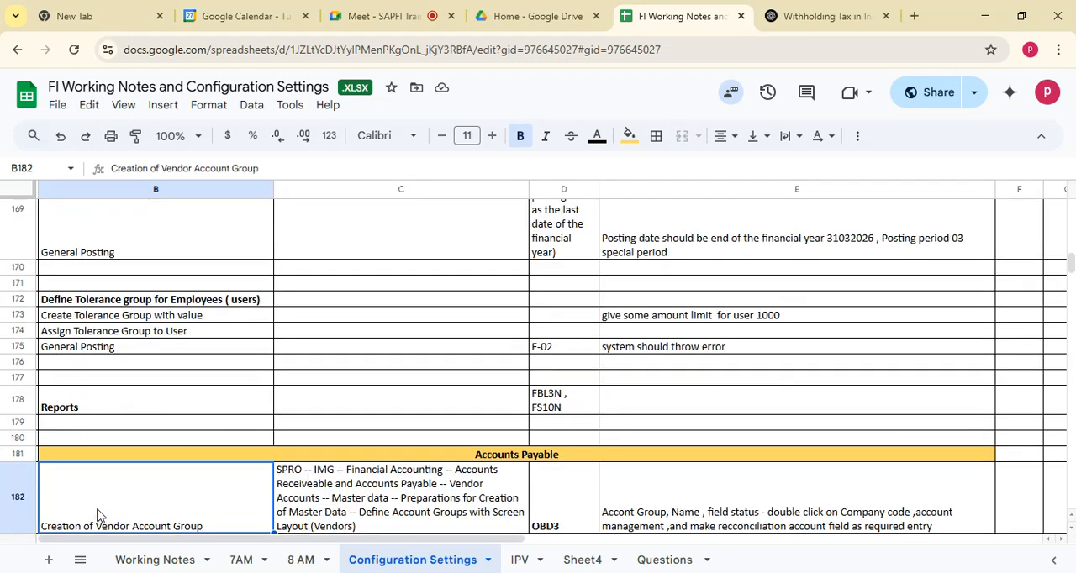
key(Down)
click(557, 337)
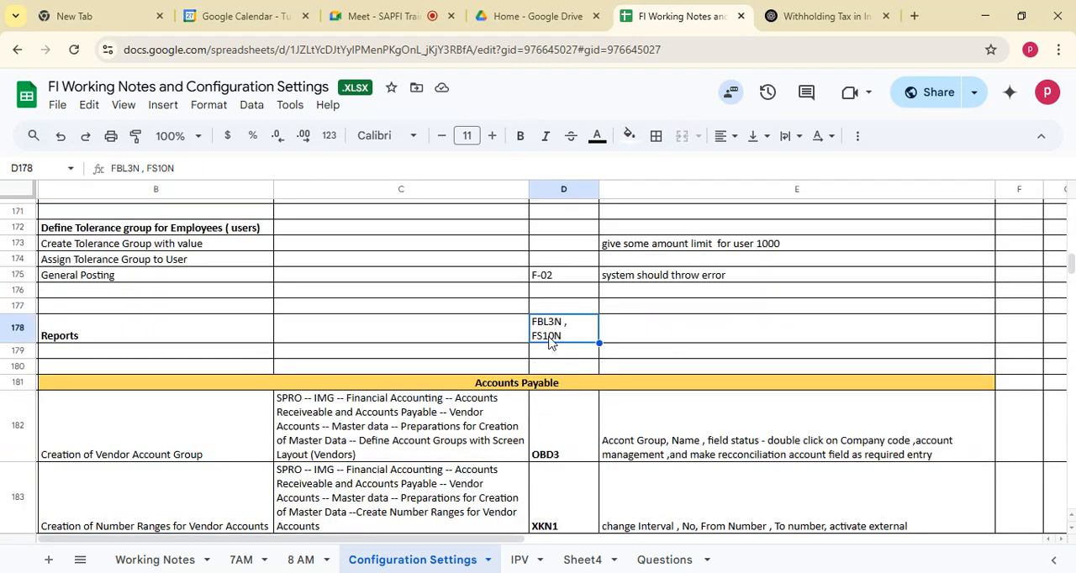
Review the Configuration Settings notes between Reports and Accrual / Deferral, including tolerance groups for employees and special periods.
click(76, 339)
key(Up)
key(Up)
key(Up)
key(Up)
key(Up)
key(Up)
key(Up)
key(Up)
key(Up)
key(Up)
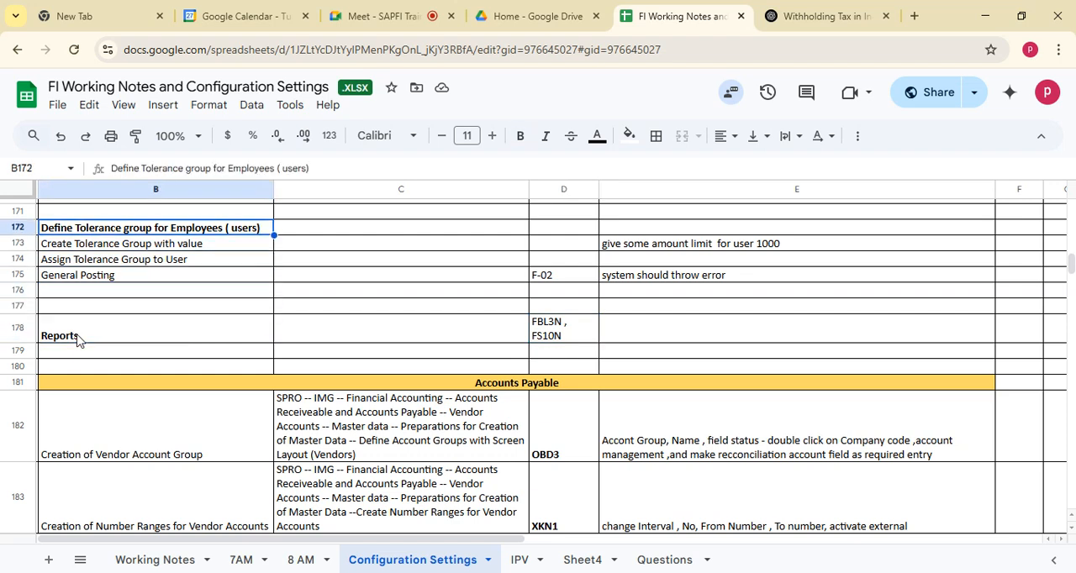
key(Up)
key(Up)
key(Up)
key(Up)
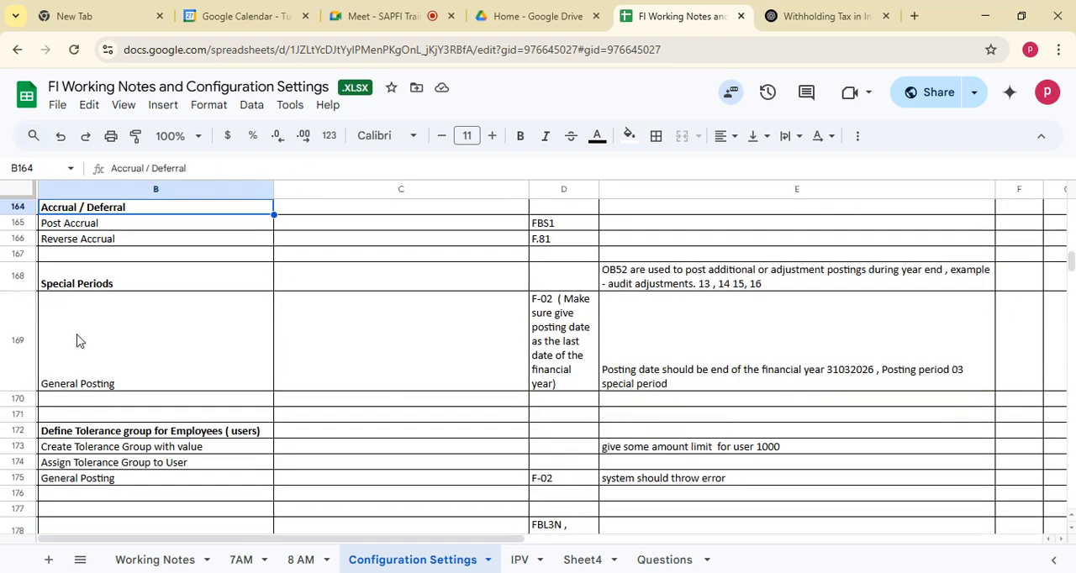
key(Down)
key(Down)
key(Down)
key(Down)
key(Down)
key(Down)
key(Down)
key(Down)
key(Down)
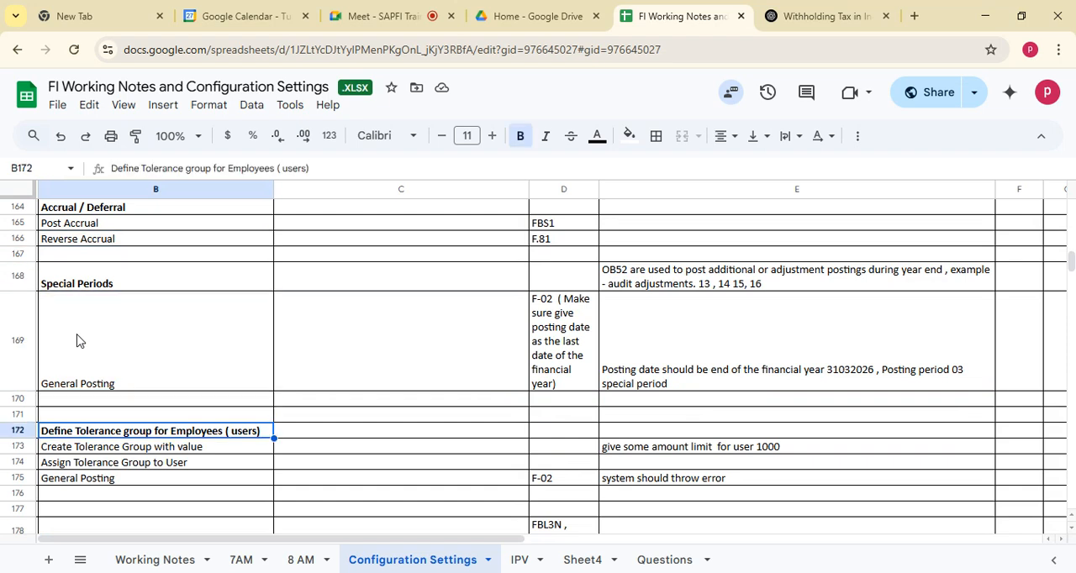
key(Up)
key(Up)
key(Up)
Review the earlier notes on account assignment models, sample documents, reset and reversal, and account clearing.
key(Up)
key(Up)
key(Up)
key(Up)
key(Up)
key(Up)
key(Up)
key(Up)
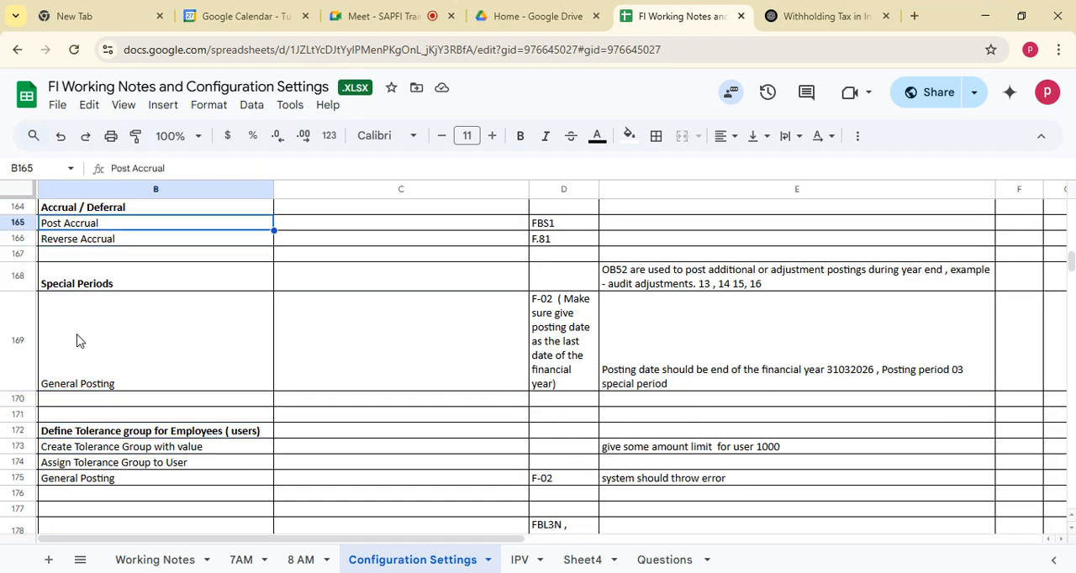
key(Up)
key(Up)
key(Up)
key(Up)
key(Up)
key(Up)
key(Up)
key(Up)
key(Up)
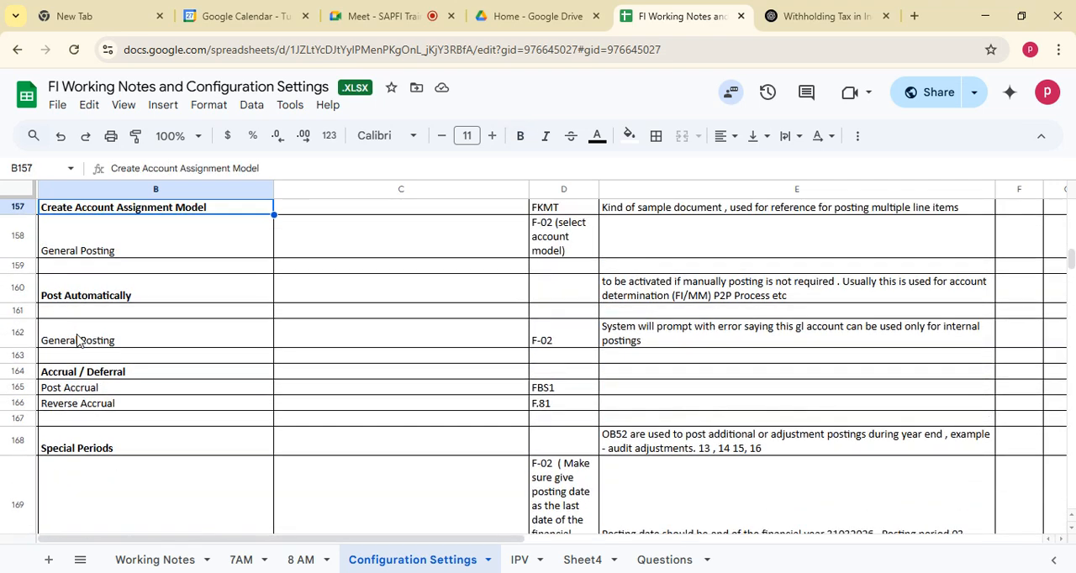
key(Up)
key(Up)
key(Up)
key(Up)
key(Up)
key(Up)
key(Up)
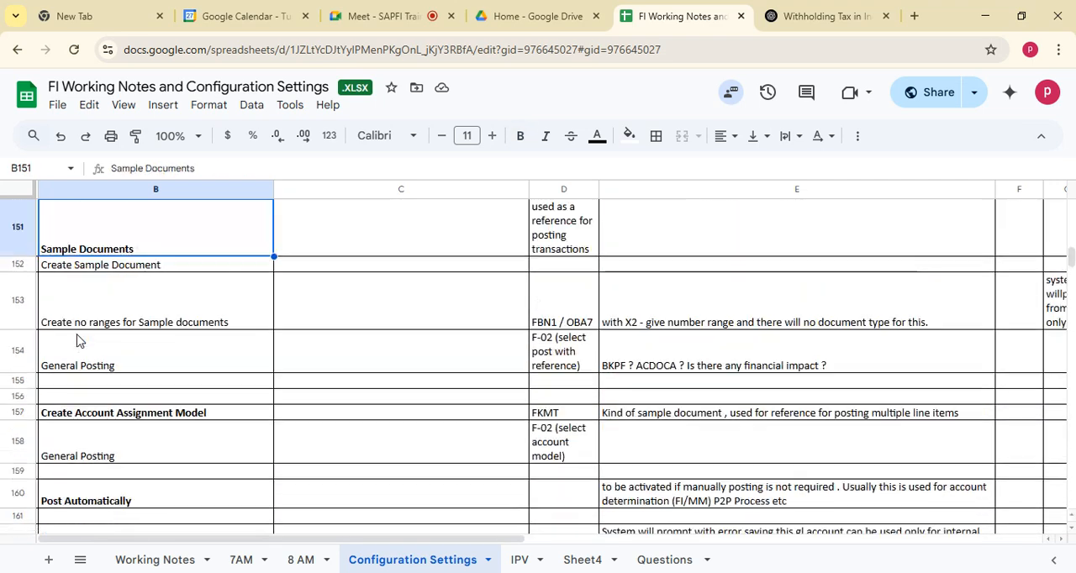
key(Up)
key(Up)
key(Up)
key(Up)
key(Up)
key(Up)
key(Up)
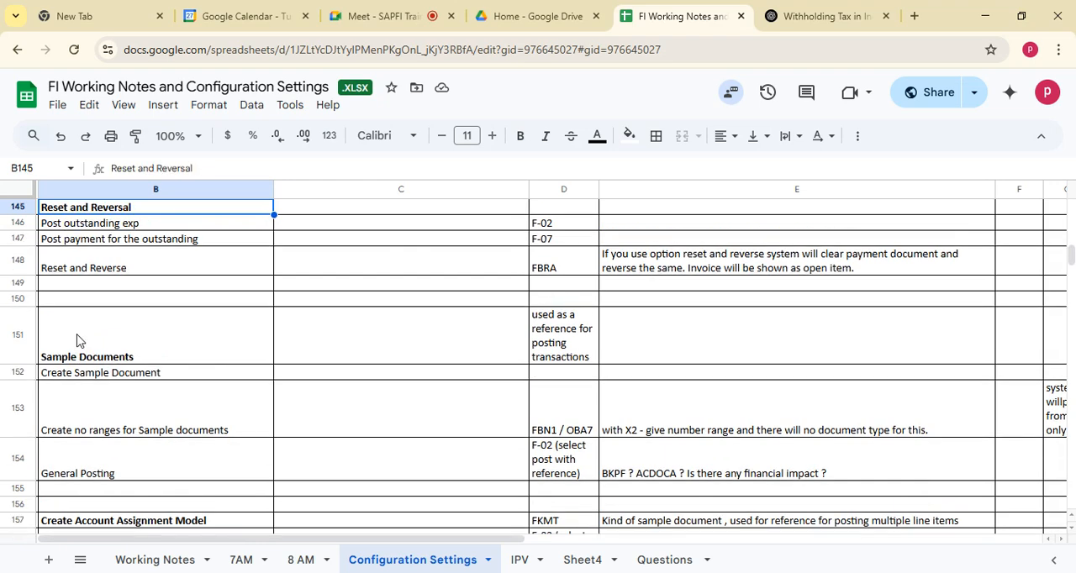
key(Up)
key(Up)
key(Up)
key(Up)
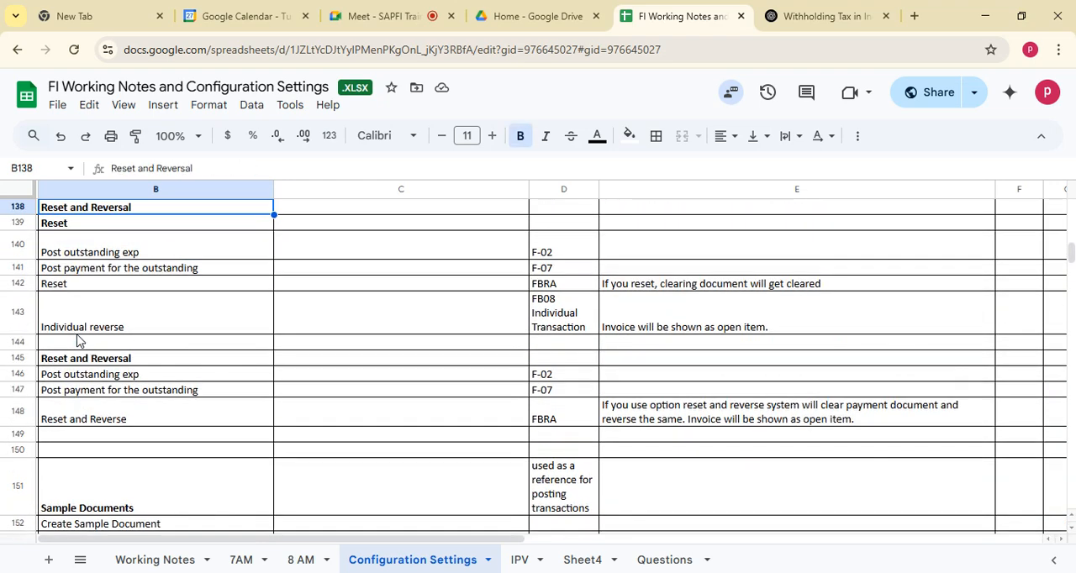
key(Up)
key(Up)
key(Up)
key(Up)
key(Up)
key(Up)
key(Up)
key(Up)
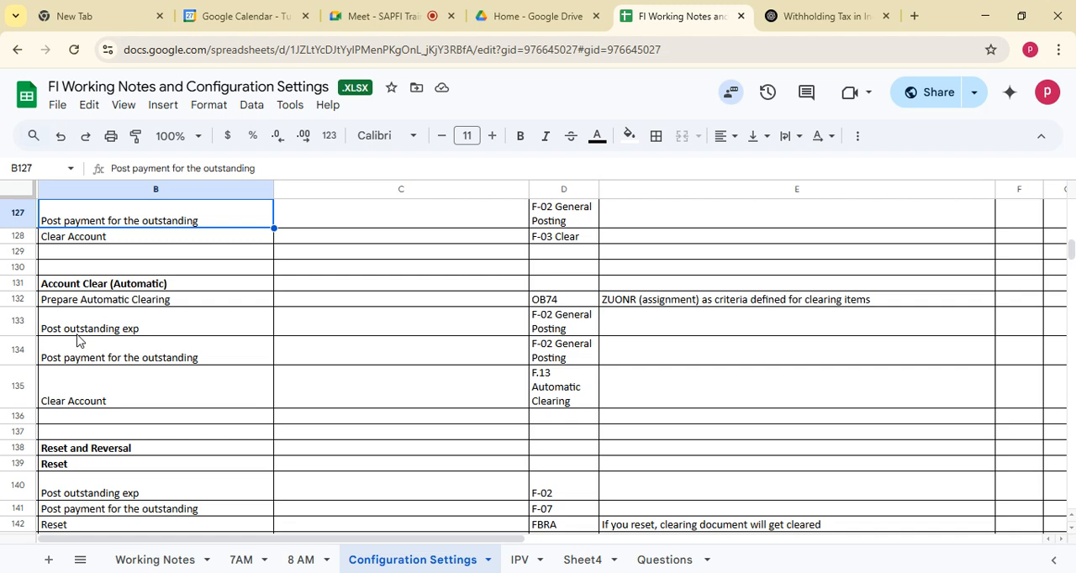
Go back through the notes from Reset and Reversal to the vendor number range row under Accounts Payable.
click(152, 492)
key(Down)
key(Down)
key(Down)
key(Down)
key(Down)
key(Down)
key(Down)
key(Down)
key(Down)
key(Down)
key(Down)
key(Down)
key(Down)
key(Down)
key(Down)
key(Down)
key(Down)
key(Down)
key(Down)
key(Down)
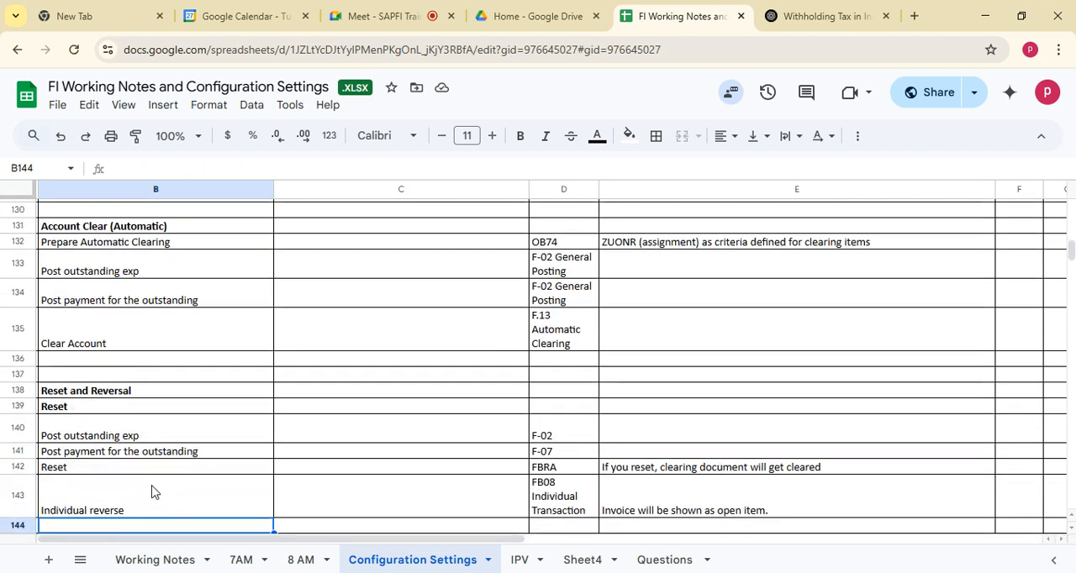
key(Down)
key(Down)
key(Down)
key(Down)
key(Down)
key(Down)
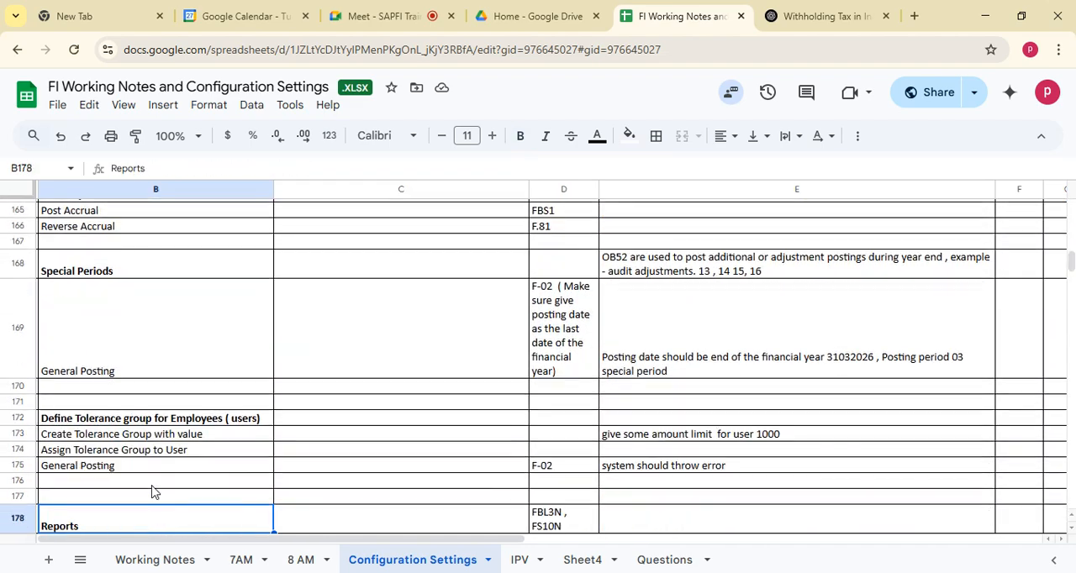
key(Down)
key(Down)
key(Down)
key(Down)
key(Down)
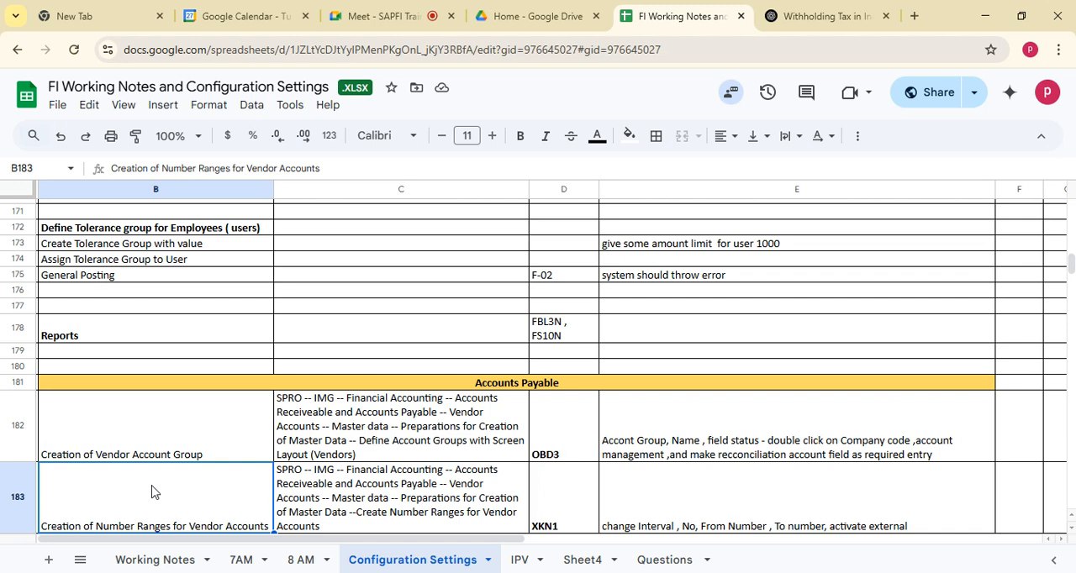
Examine the Creation of Vendor Account Group entry and its SPRO path, and switch to the Google Meet meeting.
click(418, 429)
click(174, 436)
click(460, 422)
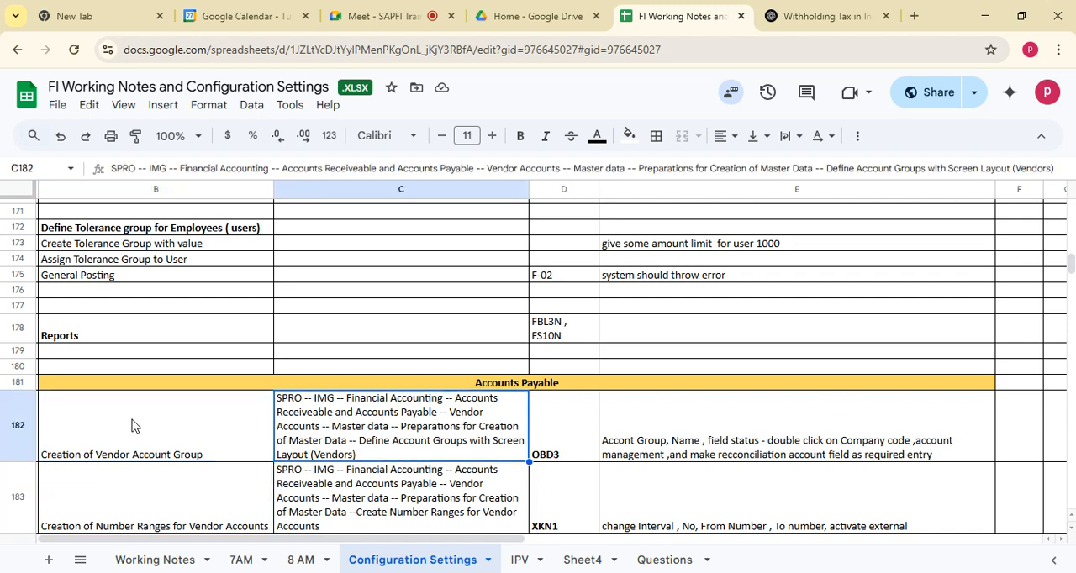
click(132, 426)
click(422, 432)
click(187, 441)
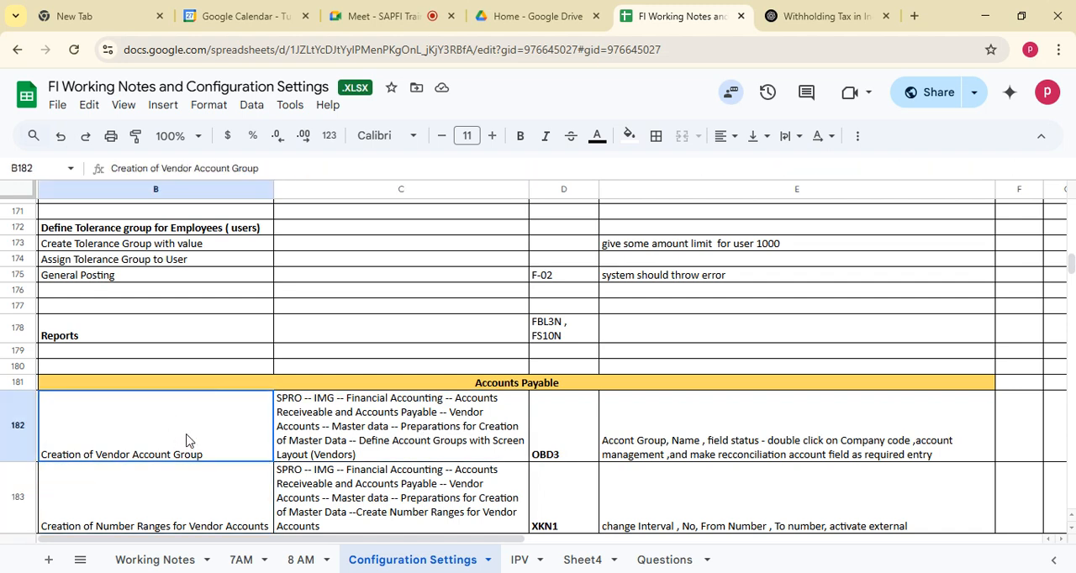
click(489, 430)
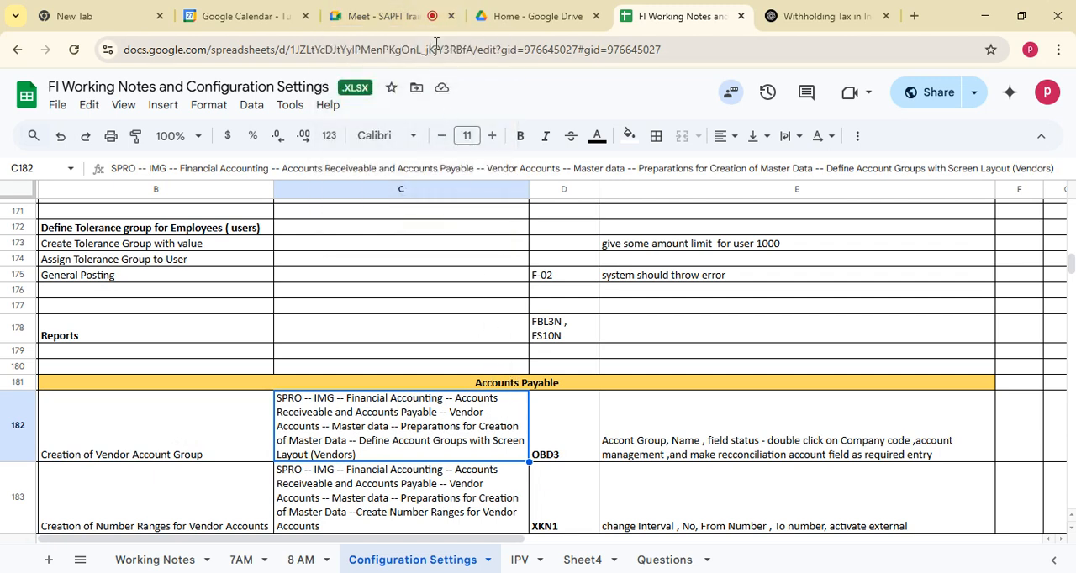
click(412, 17)
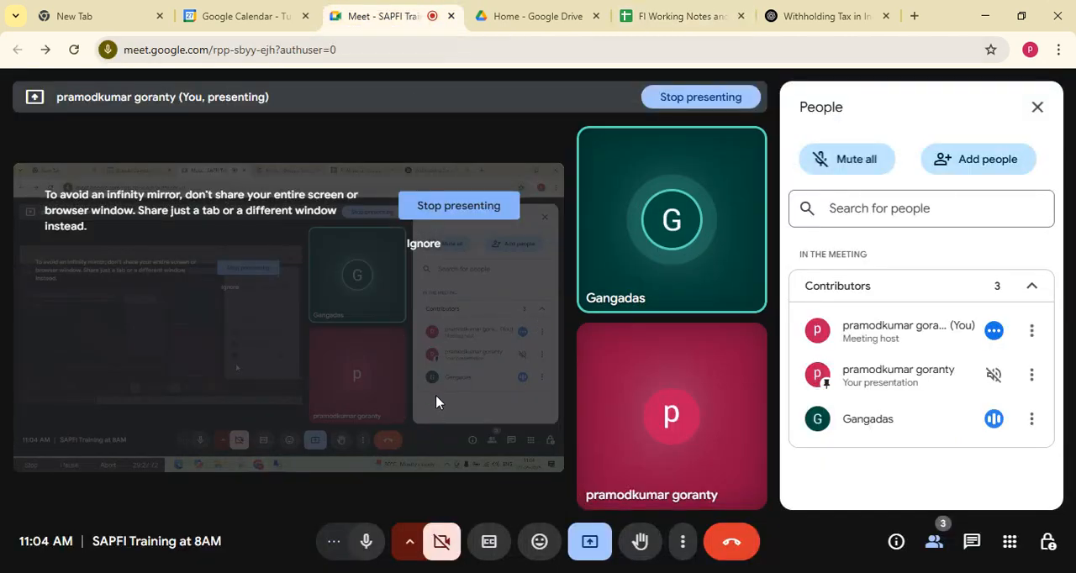